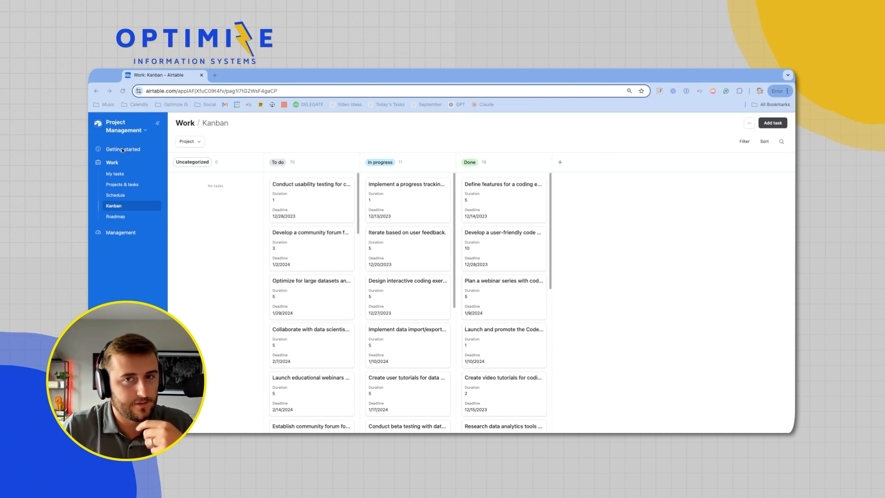
# View the app directory and the My tasks page, returning to the Kanban page of the Work section
pyautogui.click(122, 149)
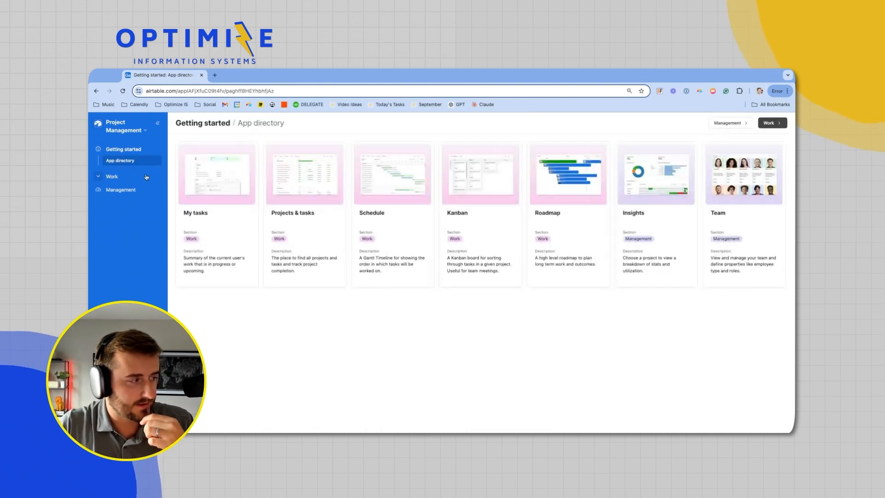
pyautogui.click(147, 177)
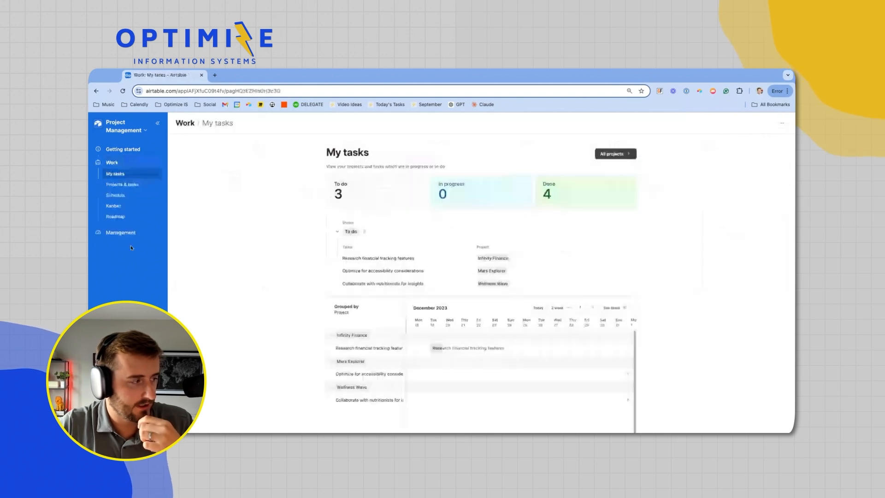
pyautogui.click(141, 208)
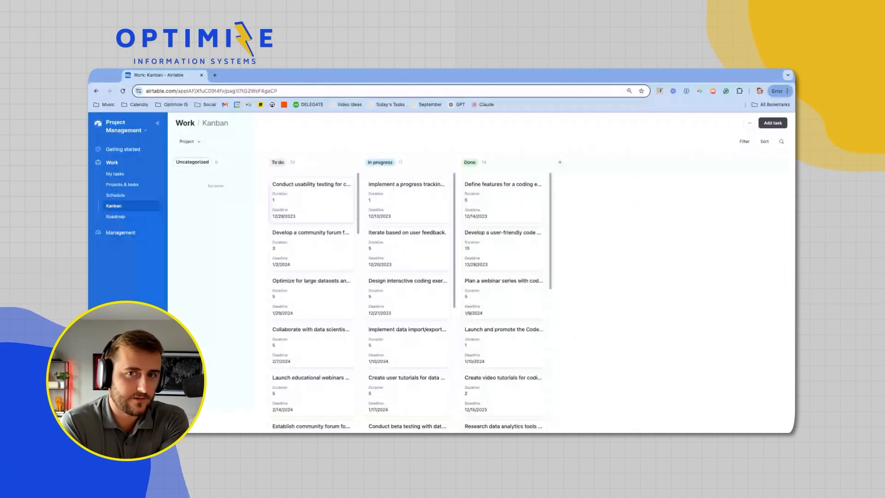
# Open the "Conduct usability testing for coding exercises" task from the To do column and review its record details
pyautogui.click(312, 200)
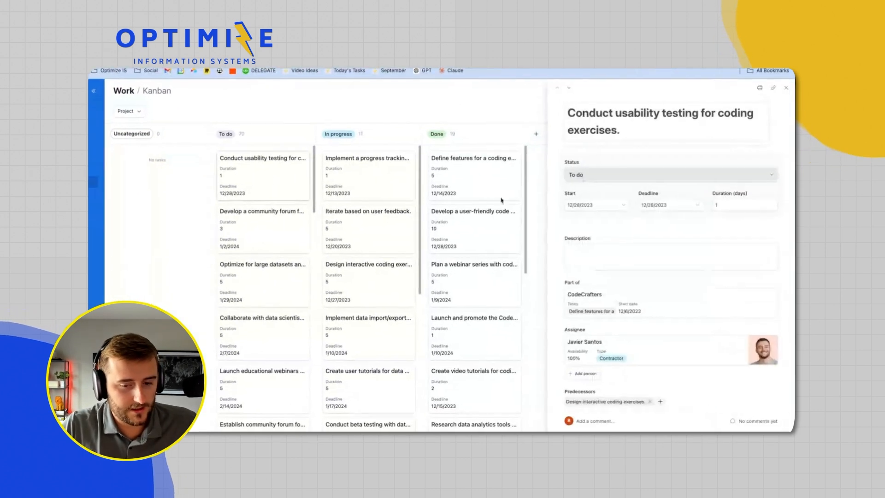
pyautogui.scroll(-3, 683, 267)
pyautogui.scroll(3, 683, 267)
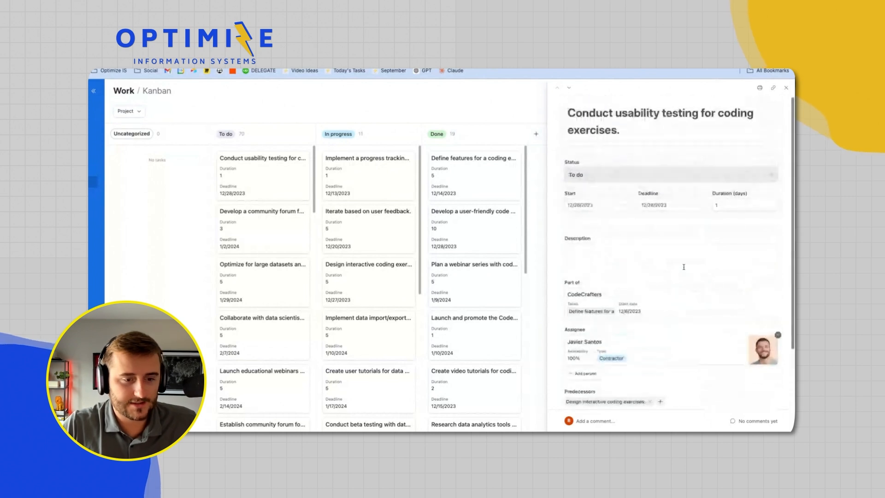
pyautogui.scroll(-3, 594, 355)
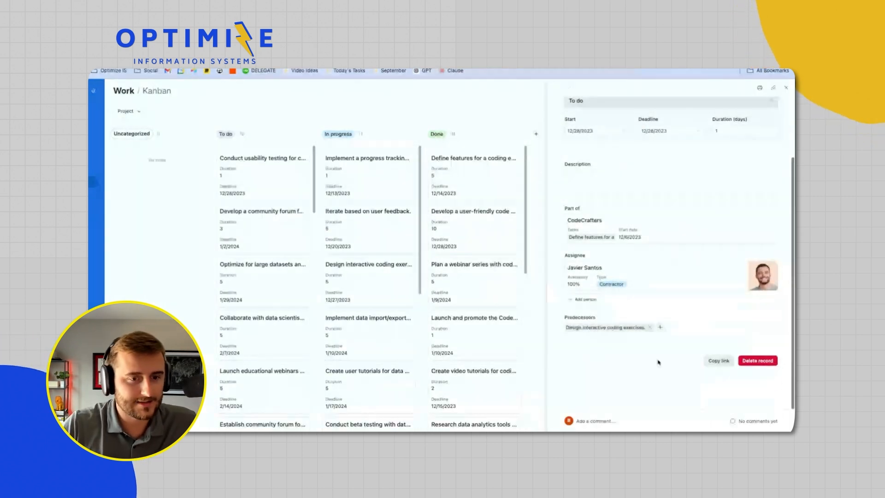
pyautogui.scroll(3, 634, 388)
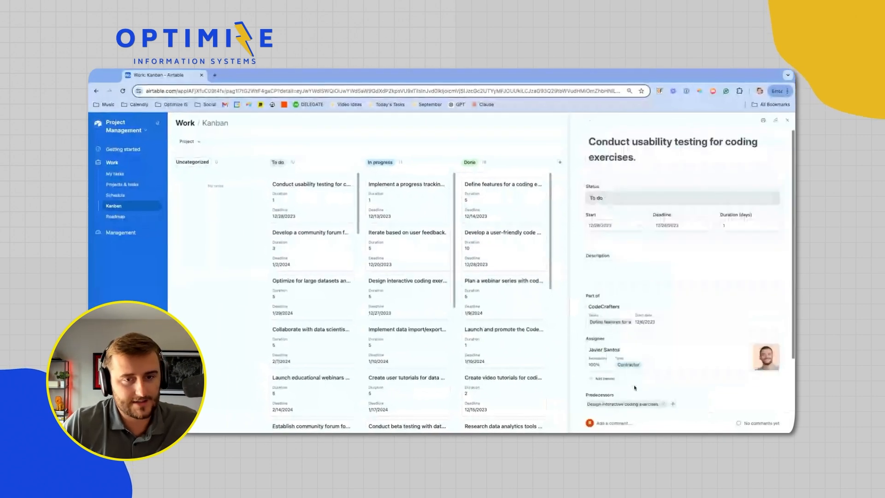
# Open the "Optimize for large datasets and speed" task and switch the interface to edit mode
pyautogui.click(336, 279)
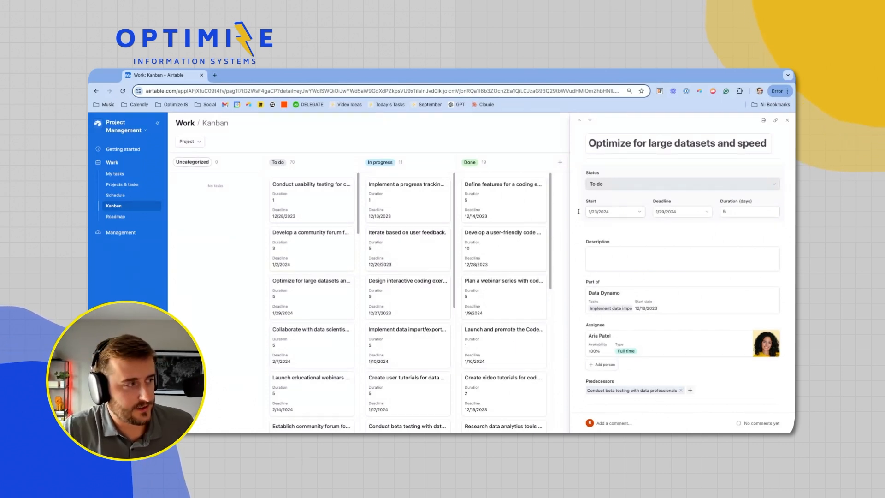
pyautogui.click(137, 129)
pyautogui.click(131, 148)
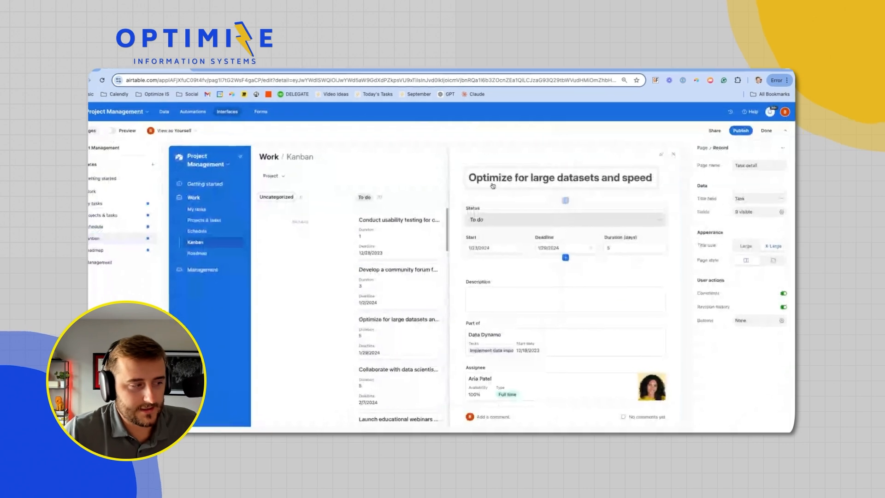
# Create a new checkbox field named "Advanced" in the group with the record buttons at the end of the task detail page
pyautogui.scroll(-5, 527, 246)
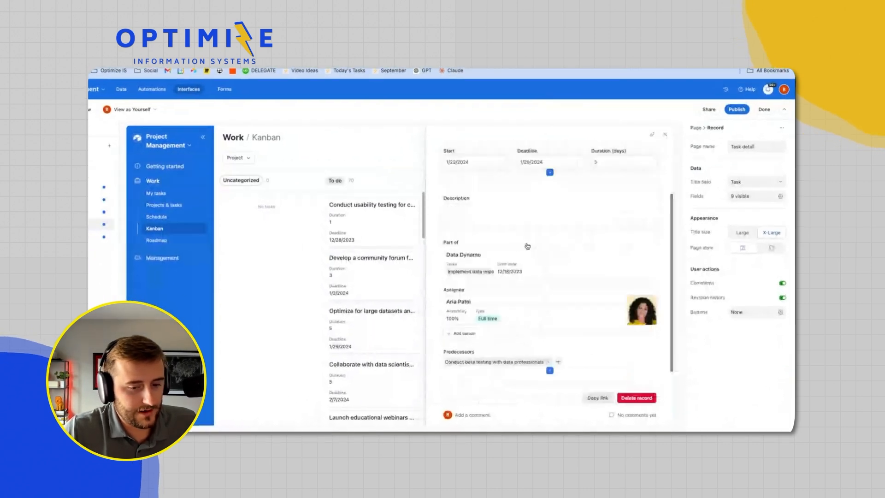
pyautogui.scroll(-1, 528, 246)
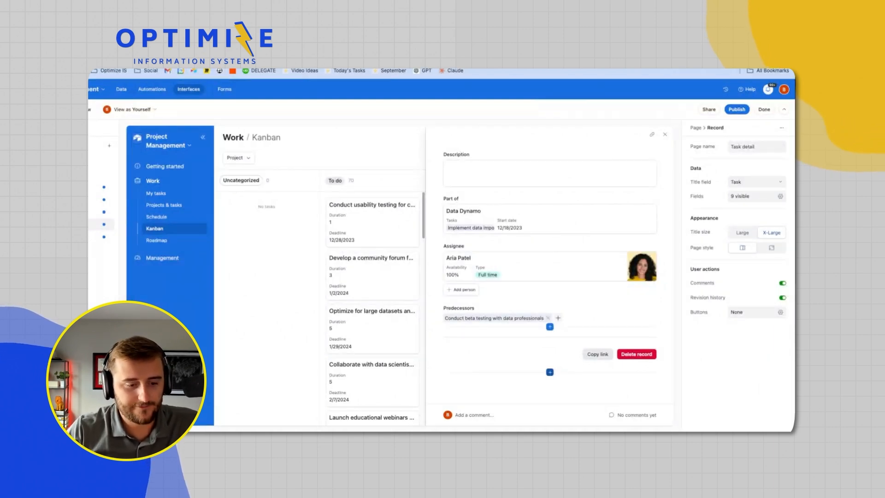
pyautogui.click(550, 372)
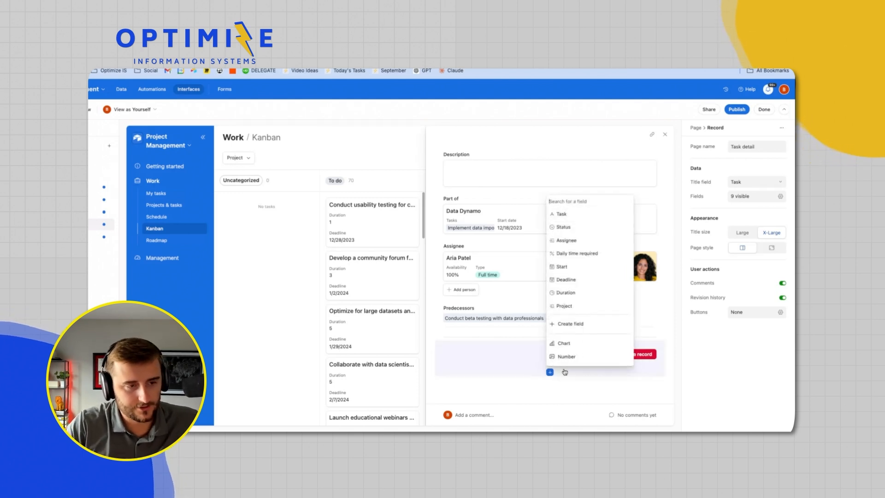
pyautogui.scroll(-3, 585, 253)
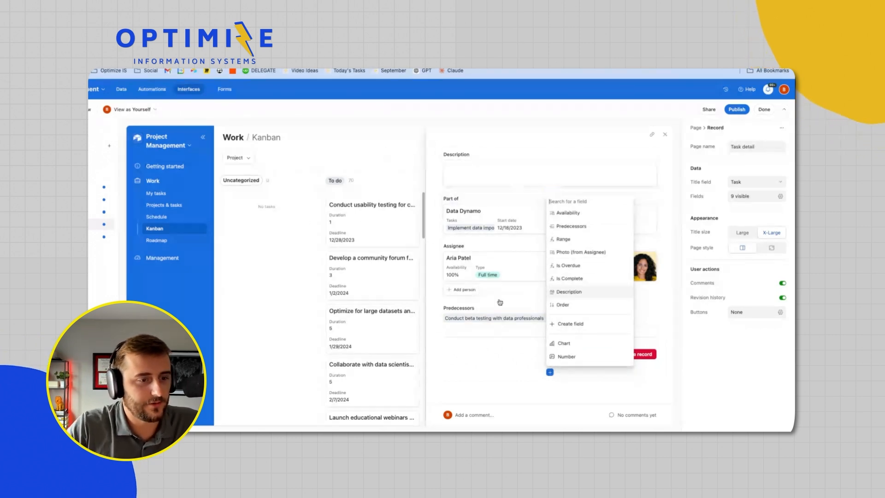
pyautogui.scroll(3, 548, 184)
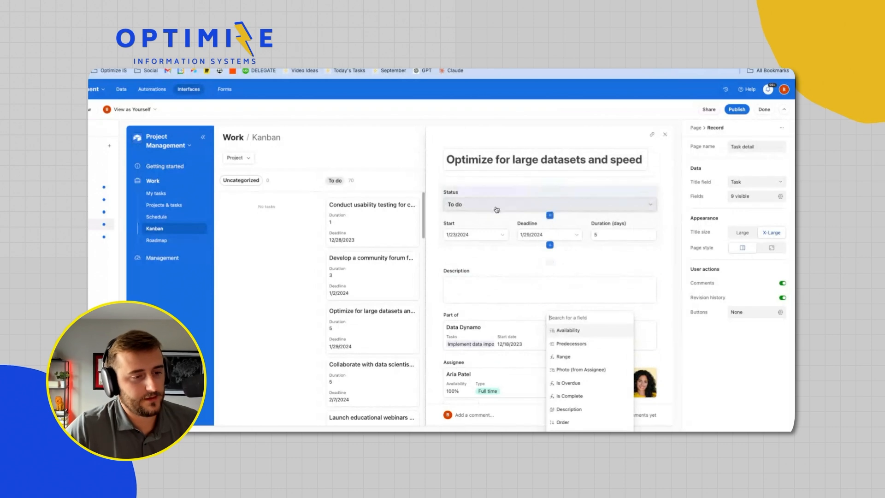
pyautogui.scroll(-3, 483, 326)
pyautogui.click(590, 322)
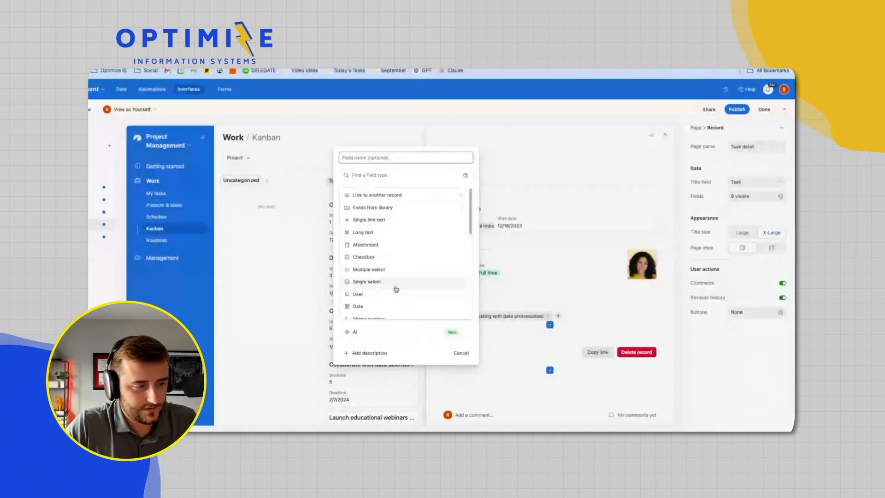
pyautogui.click(369, 257)
pyautogui.click(355, 208)
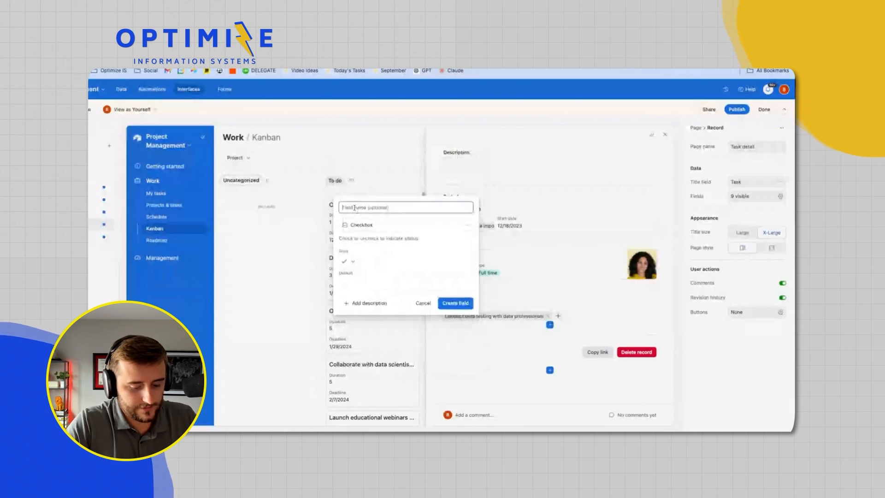
pyautogui.write('Adva')
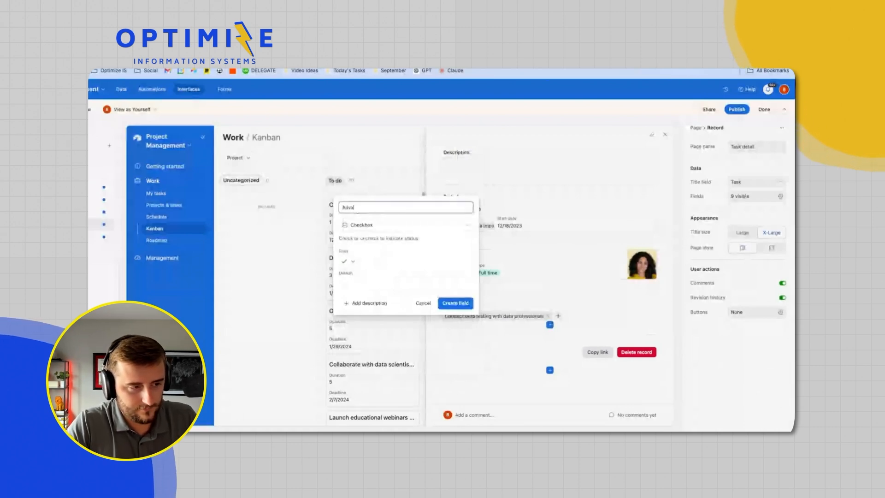
pyautogui.write('nced')
pyautogui.click(459, 301)
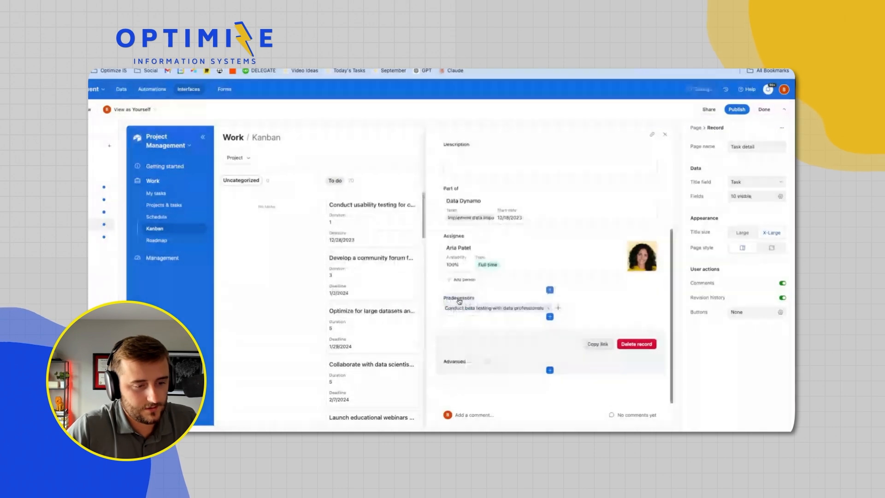
# Make the Advanced field editable and set its group's field labels to Top
pyautogui.click(507, 362)
pyautogui.click(772, 214)
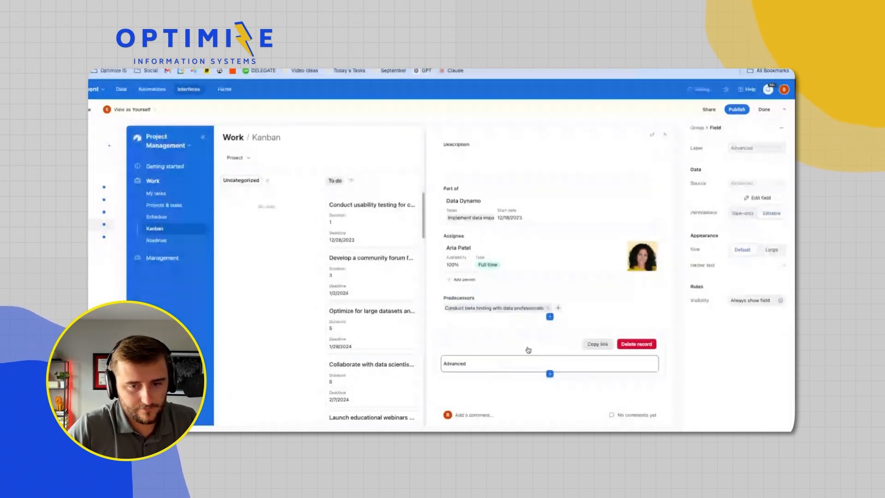
pyautogui.scroll(-1, 529, 350)
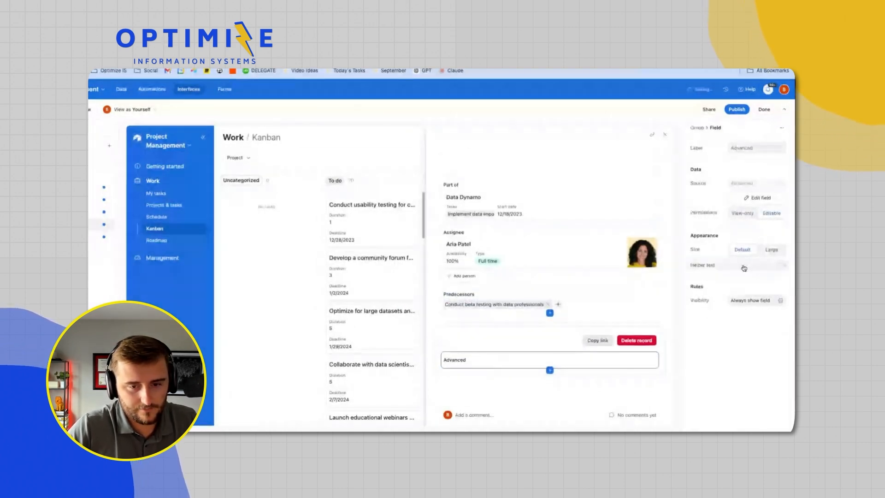
pyautogui.click(595, 354)
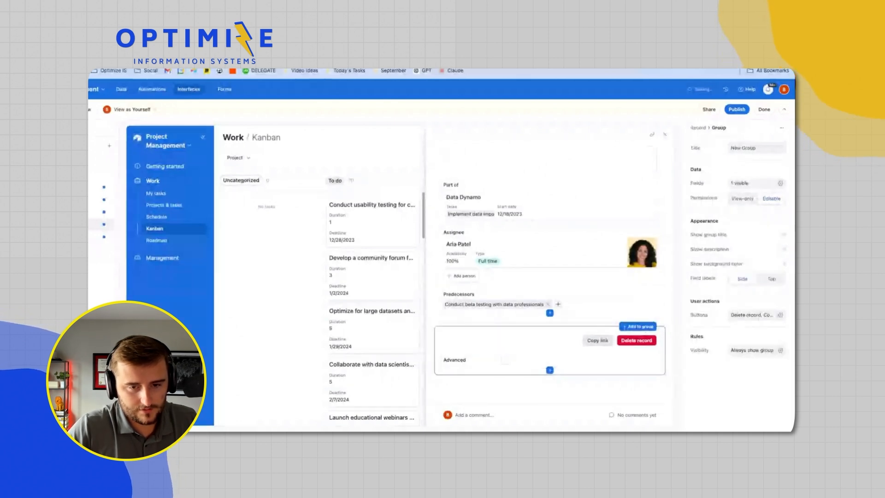
pyautogui.click(769, 279)
# Rename the Advanced checkbox field to "Advanced?" and set its label on the page to "Advanced?" as well
pyautogui.click(486, 364)
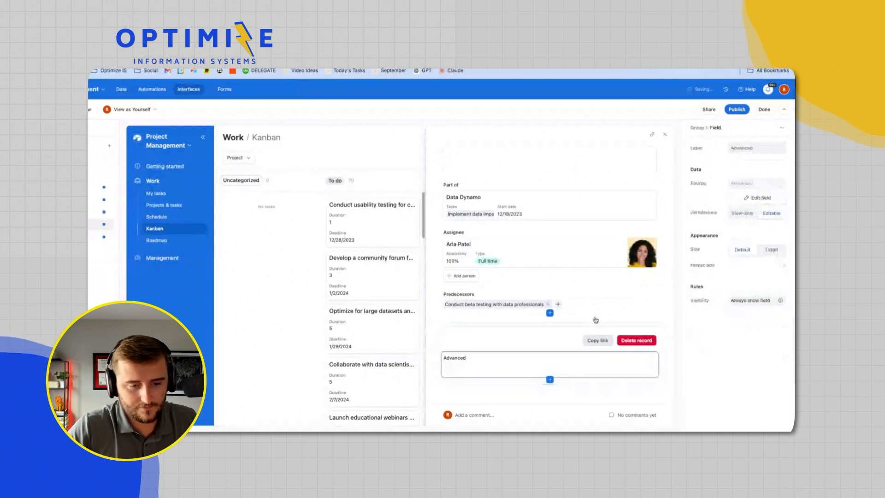
pyautogui.click(758, 197)
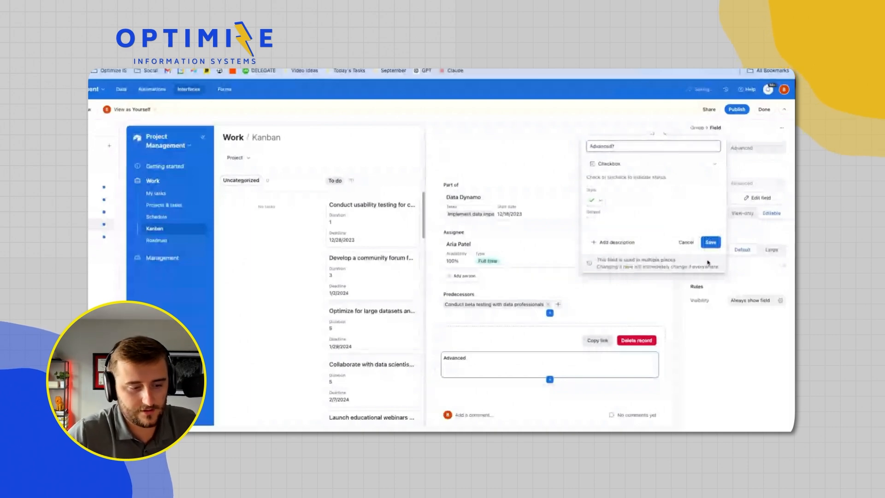
pyautogui.click(711, 242)
pyautogui.scroll(-1, 522, 348)
pyautogui.click(756, 148)
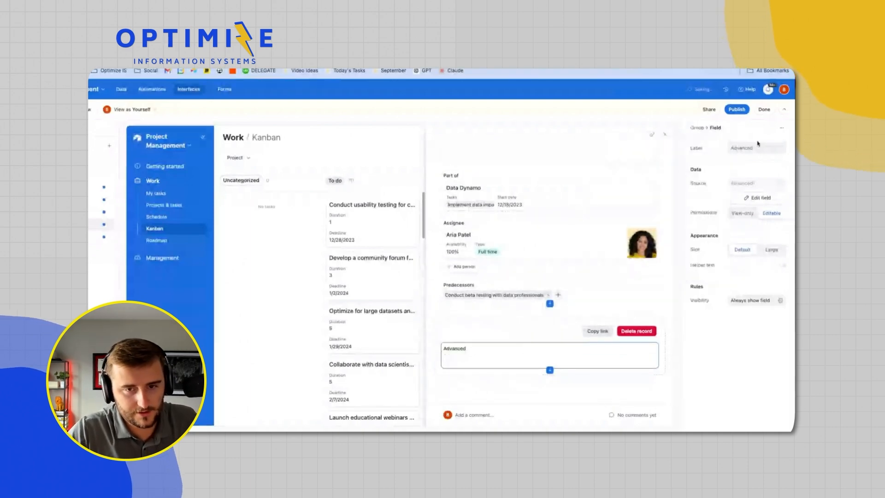
pyautogui.write('A')
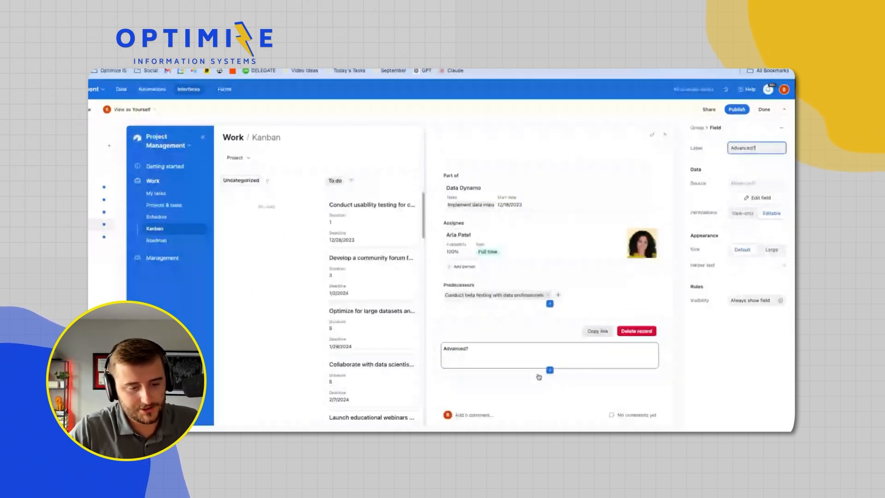
# Add a new group below the Advanced? field and title it "Advanced Settings"
pyautogui.click(550, 370)
pyautogui.click(561, 438)
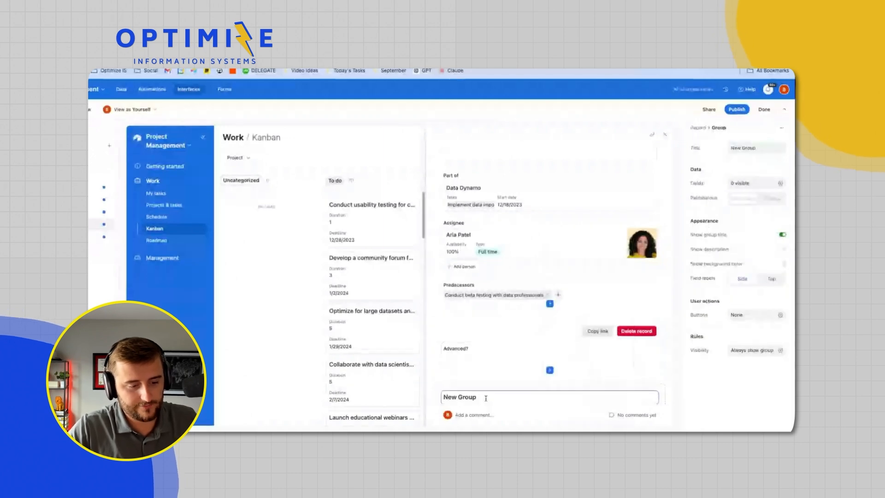
pyautogui.scroll(-1, 486, 398)
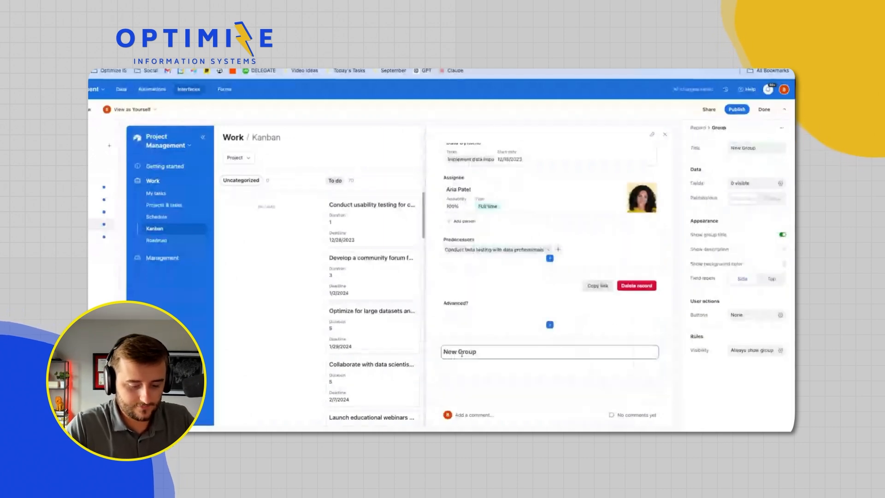
pyautogui.tripleClick(461, 353)
pyautogui.write('Advanced S')
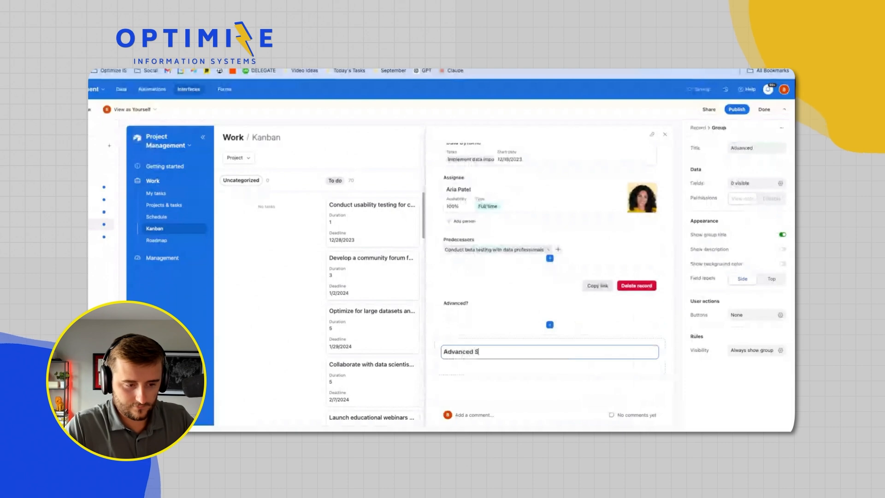
pyautogui.write('ettings')
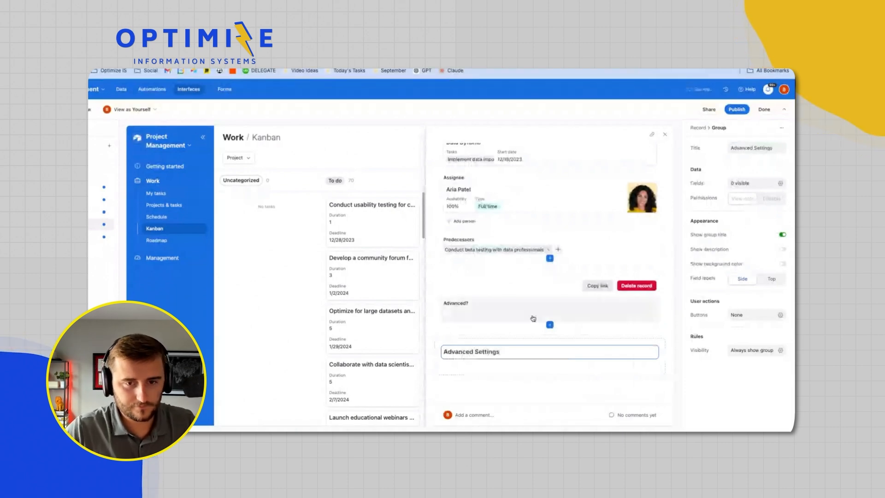
# Show a description in the Advanced Settings group and start its numbered list with "Reminder on phone. No notes per task."
pyautogui.click(752, 222)
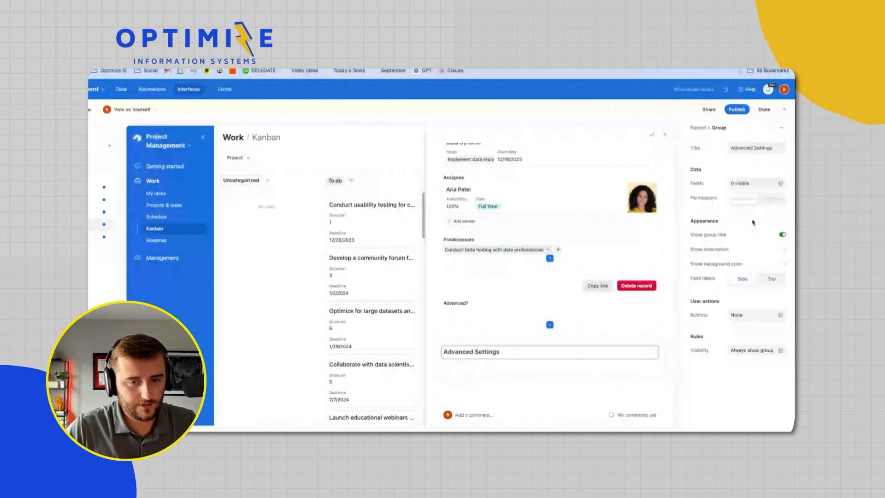
pyautogui.click(715, 254)
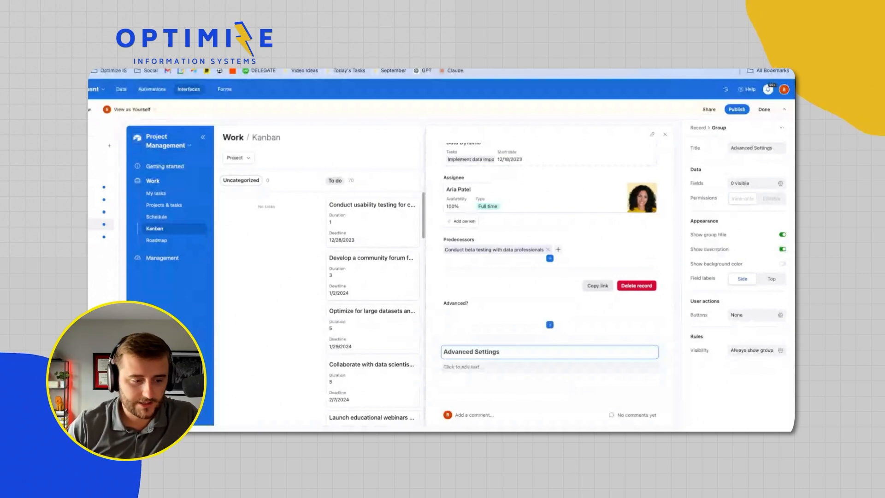
pyautogui.click(461, 367)
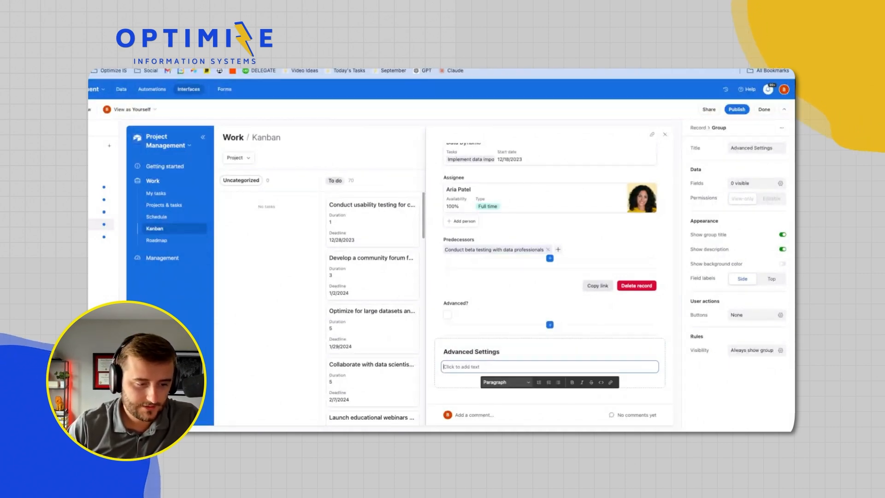
pyautogui.scroll(-1, 472, 325)
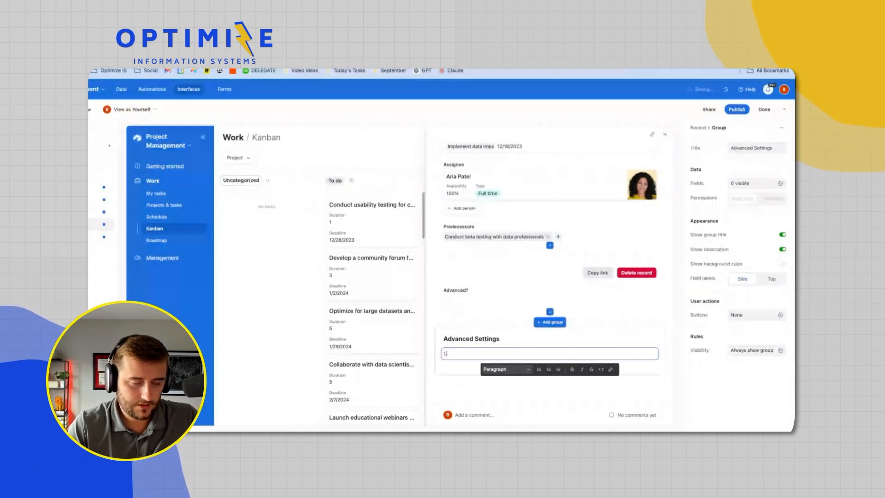
pyautogui.write('.')
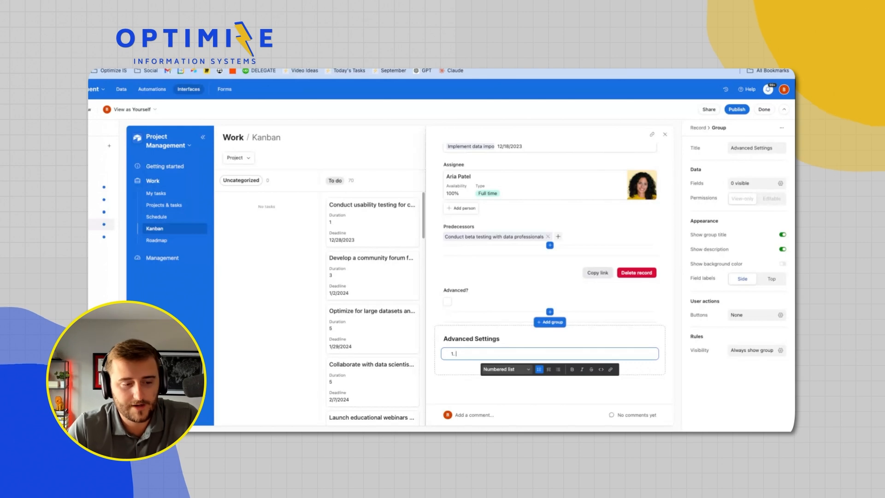
pyautogui.write('No notes per task.')
pyautogui.press('Return')
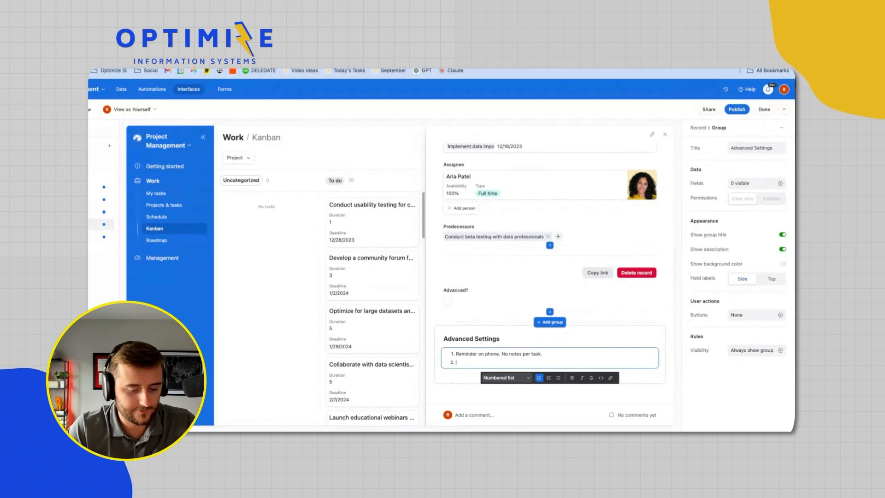
# Add the list items "Notes added to check for comprehension/completion" and "weekly, daily, quarterly, yearly, monthly. & define a quantity. Default to 1, if not defined"
pyautogui.write('s added to check for comprehension/completion')
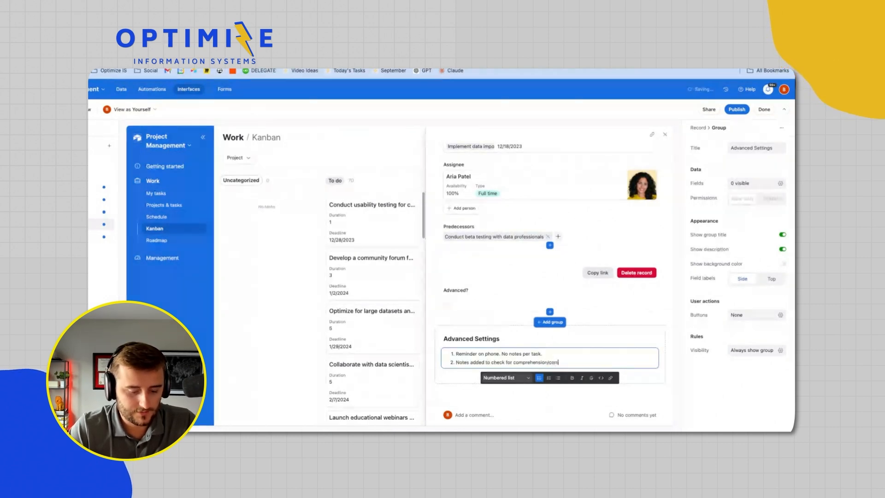
pyautogui.press('Return')
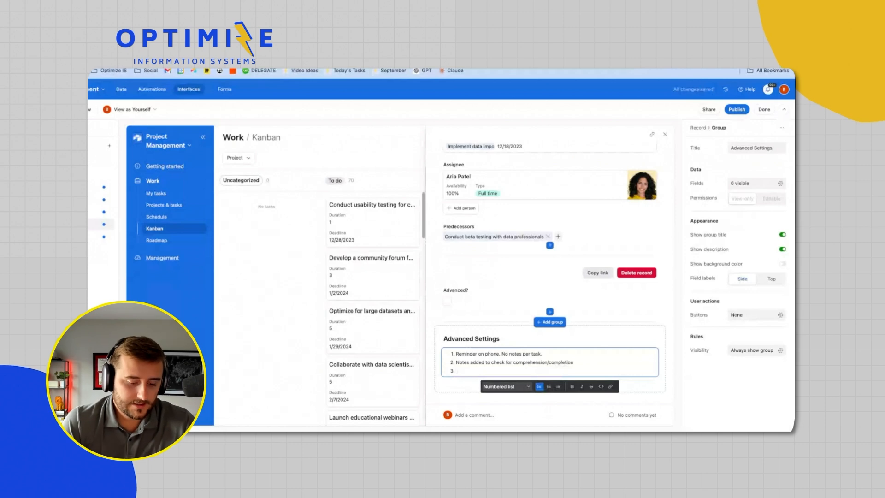
pyautogui.write('weekl')
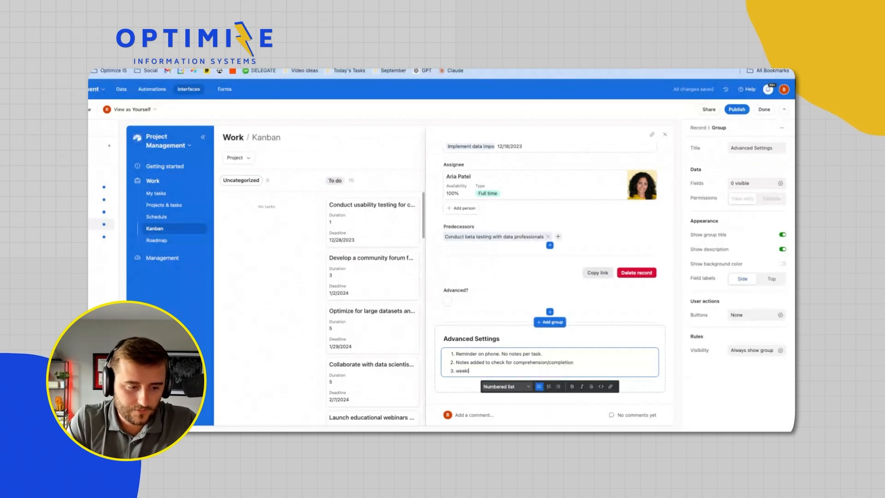
pyautogui.write('y, daily, q')
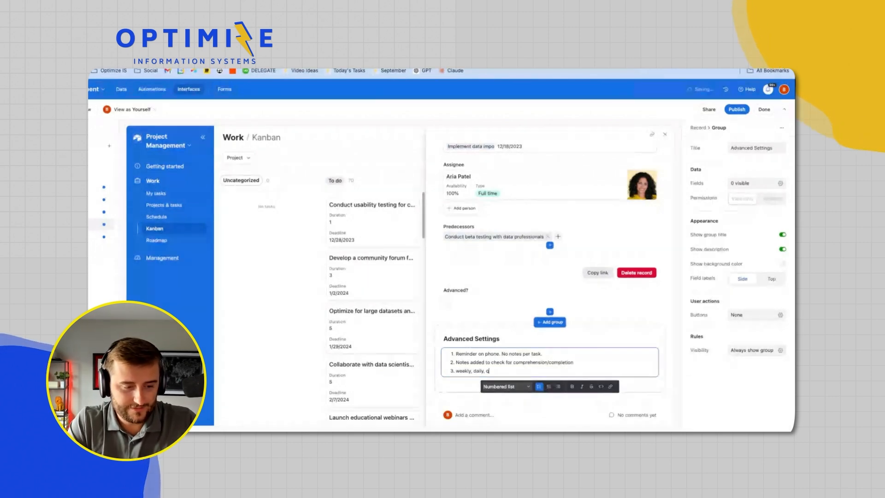
pyautogui.write('uarterly, yearly, monthly')
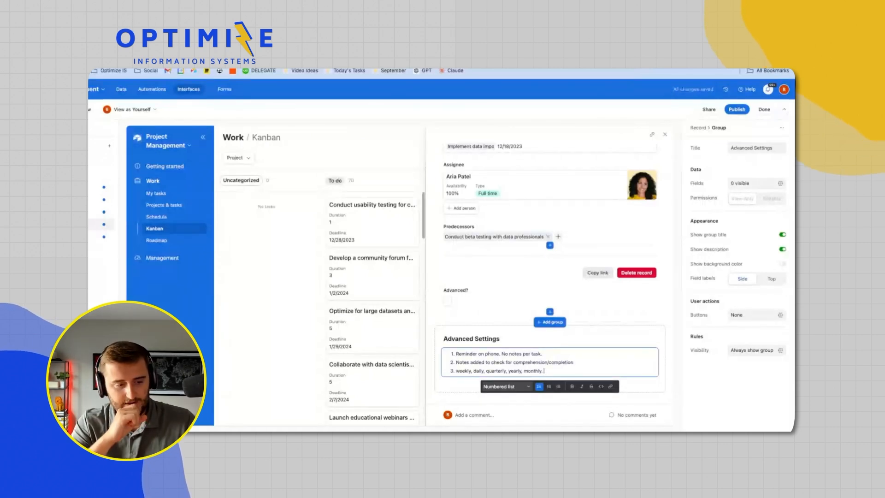
pyautogui.write('. & define a quantity. Default to 1, if')
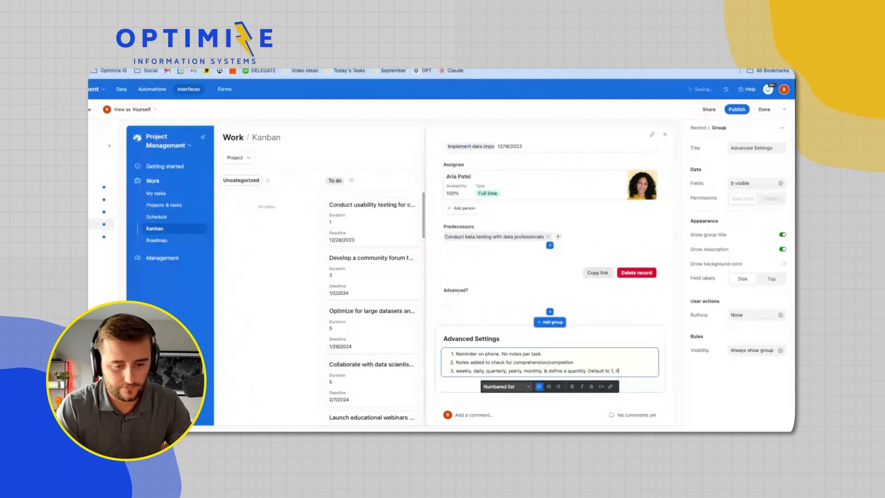
pyautogui.write('not defined')
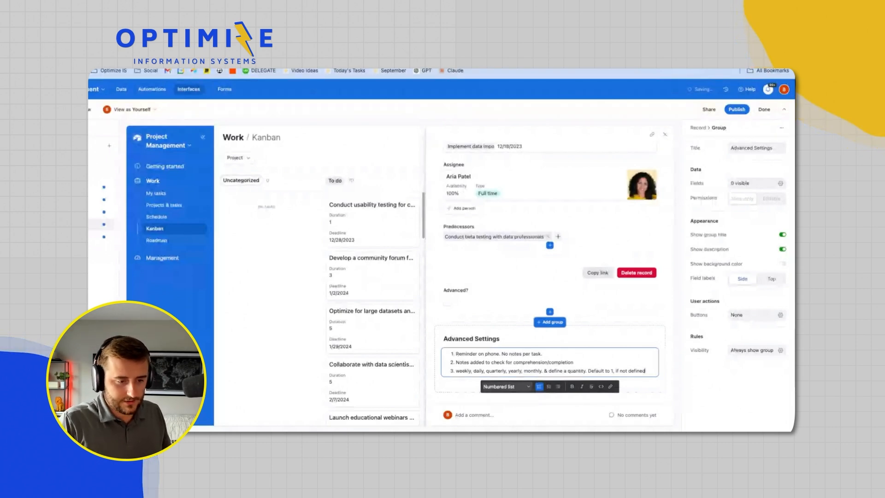
pyautogui.scroll(-1, 479, 350)
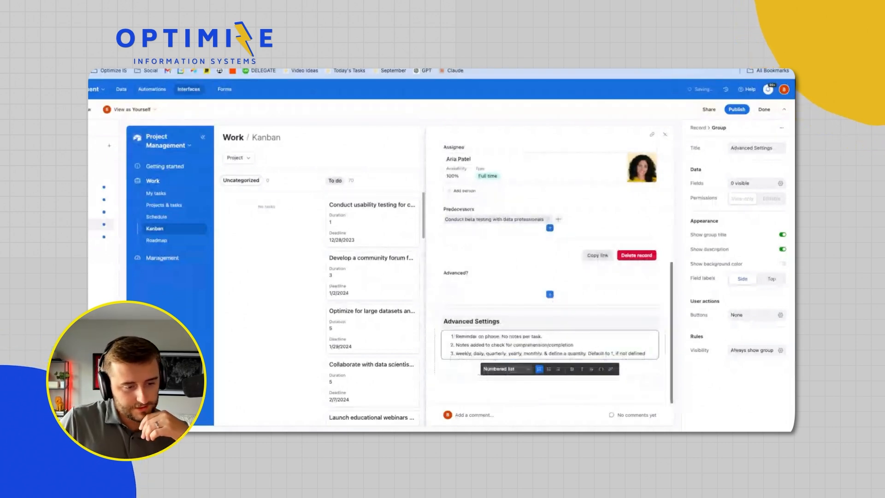
pyautogui.moveTo(456, 336); pyautogui.dragTo(583, 345)
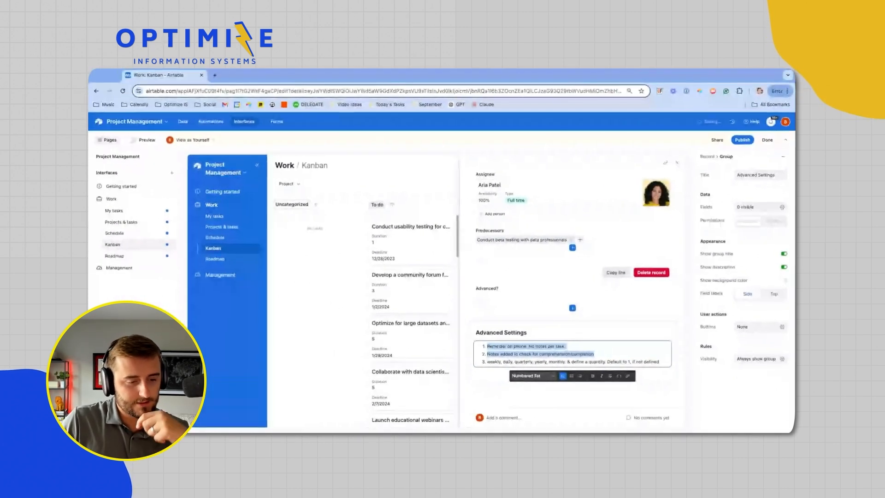
pyautogui.tripleClick(568, 362)
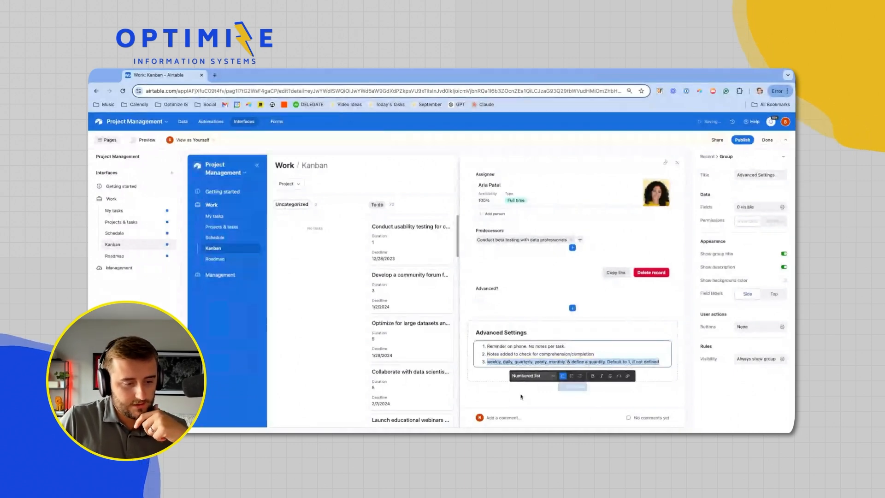
pyautogui.click(573, 385)
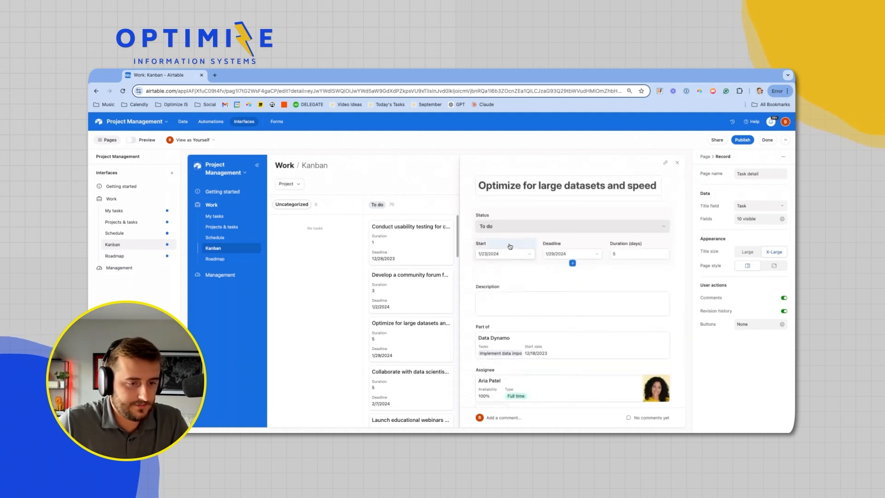
pyautogui.click(543, 249)
# Create a Number field "Quantity" with 0 decimal places in the Advanced Settings group, and make the group editable with field labels set to Top
pyautogui.scroll(-5, 599, 369)
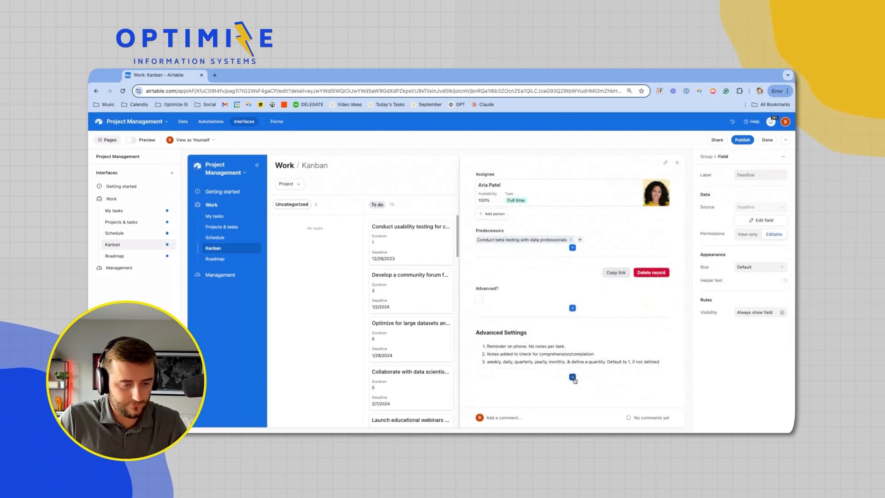
pyautogui.click(573, 377)
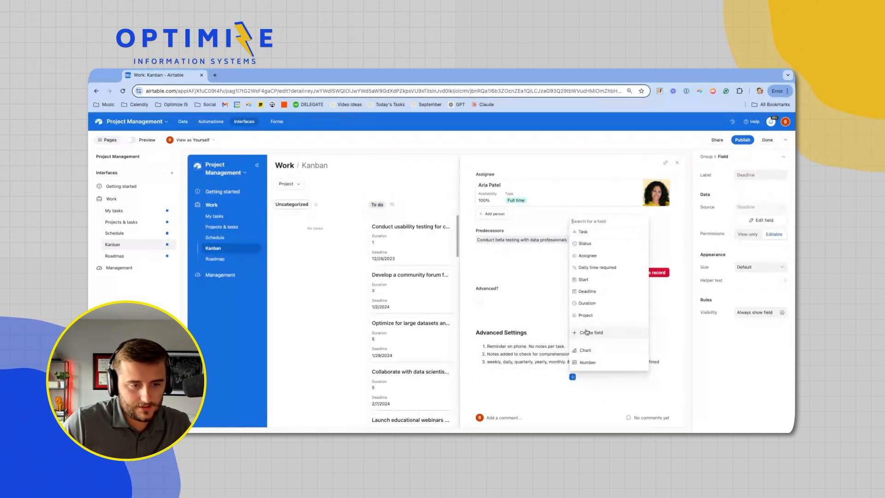
pyautogui.click(585, 332)
pyautogui.write('Quantity')
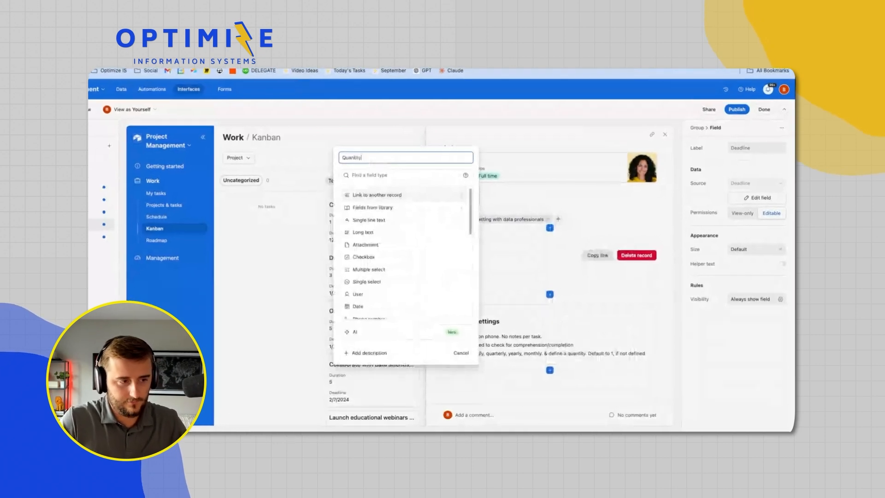
pyautogui.scroll(-3, 375, 289)
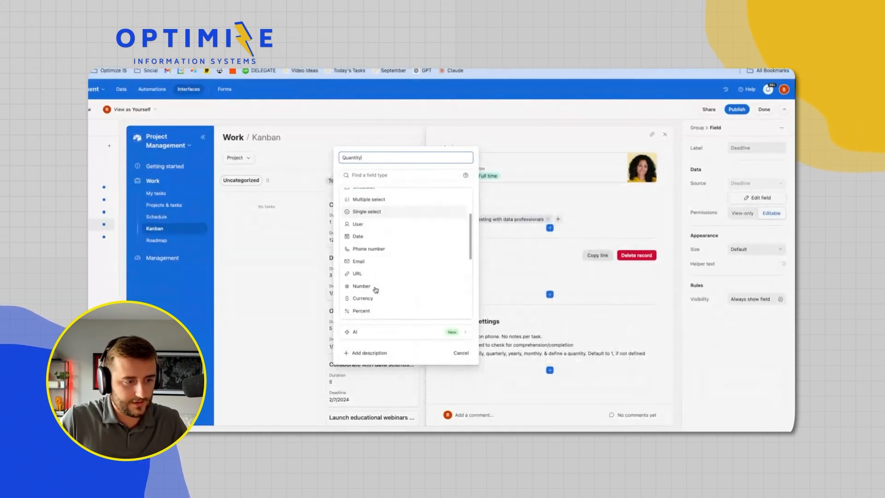
pyautogui.click(361, 287)
pyautogui.click(362, 249)
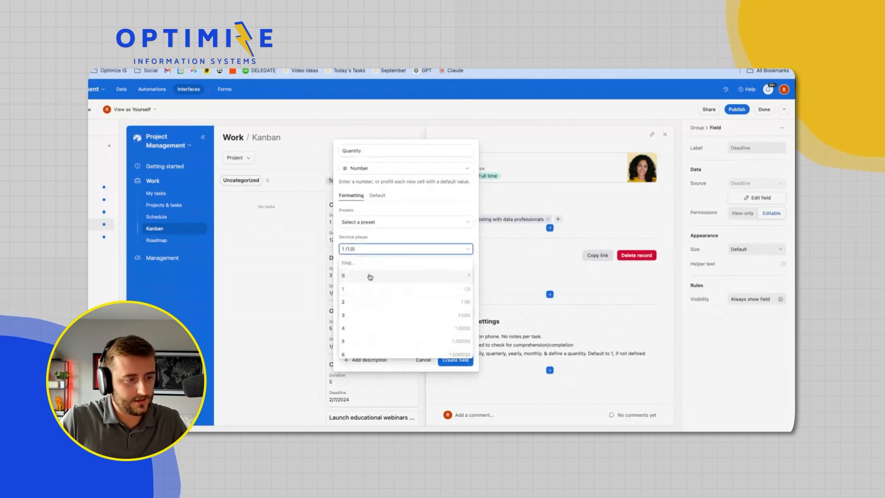
pyautogui.click(370, 276)
pyautogui.click(454, 359)
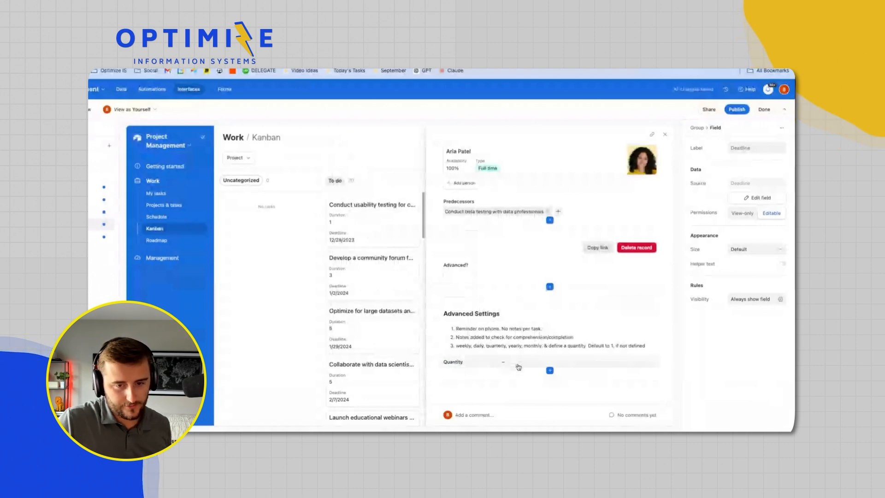
pyautogui.click(604, 307)
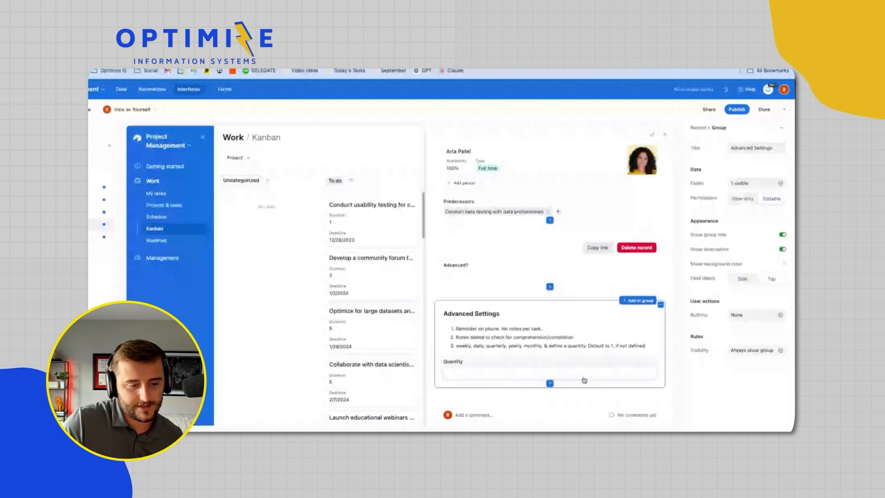
# Create a single select field named "Time Unit" with the option "Days" below Quantity in the Advanced Settings group
pyautogui.scroll(-1, 584, 380)
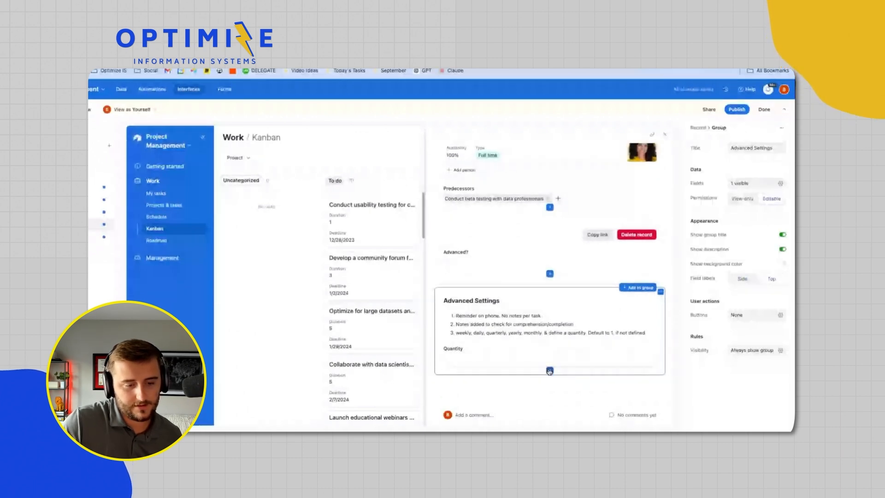
pyautogui.click(549, 371)
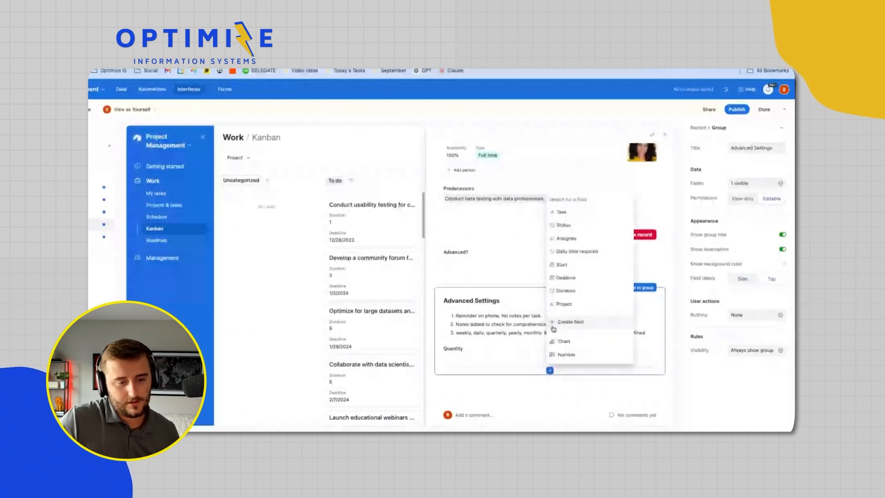
pyautogui.click(581, 322)
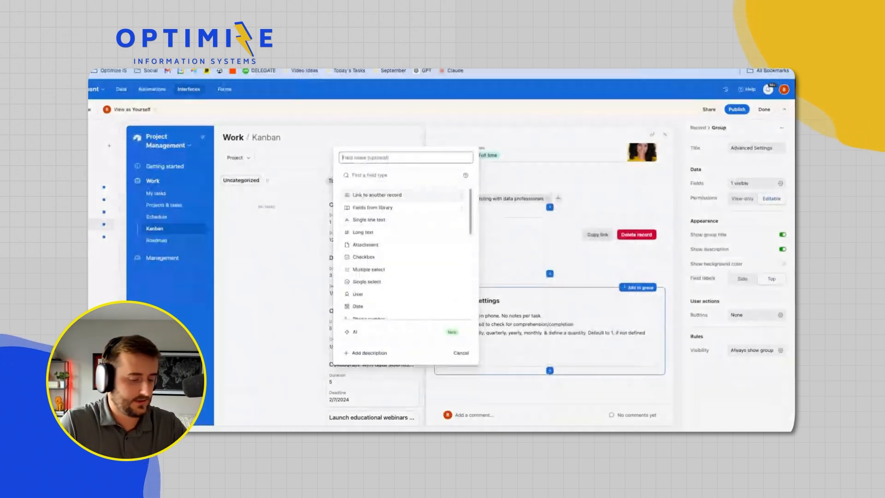
pyautogui.write('Time Unit')
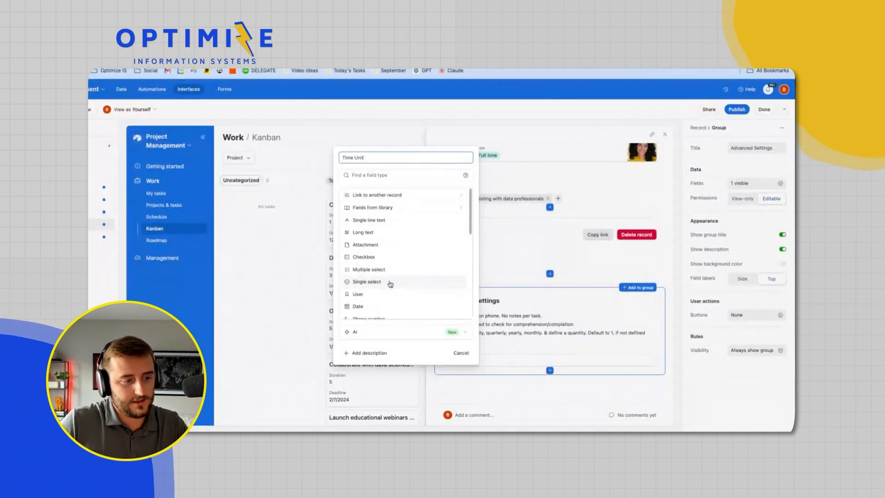
pyautogui.click(377, 282)
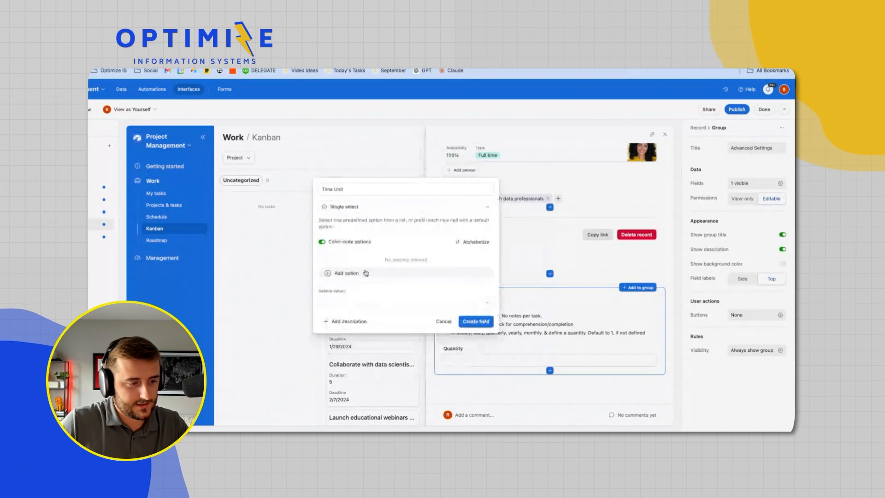
pyautogui.click(367, 276)
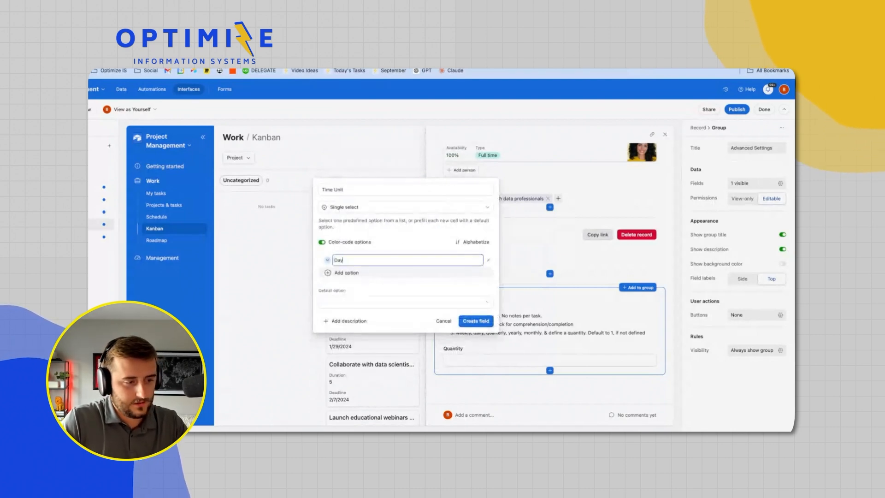
pyautogui.press('Return')
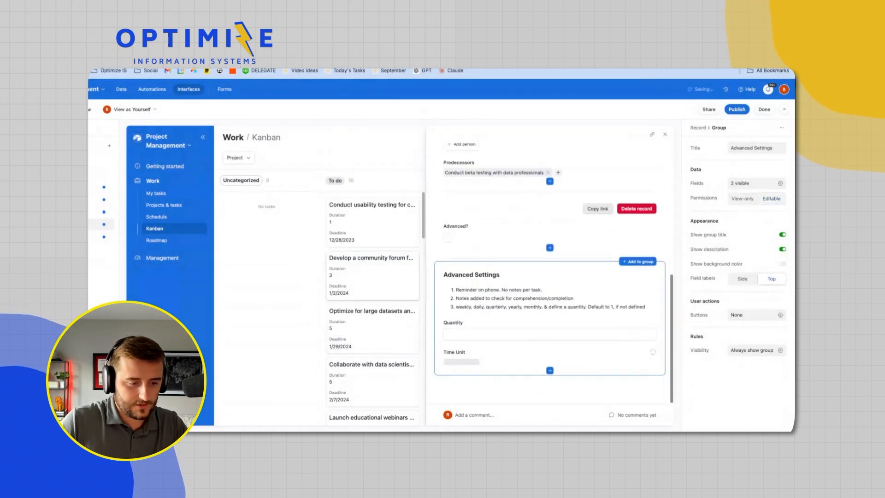
# Make the Time Unit field editable and place it beside the Quantity field on the same row
pyautogui.click(617, 357)
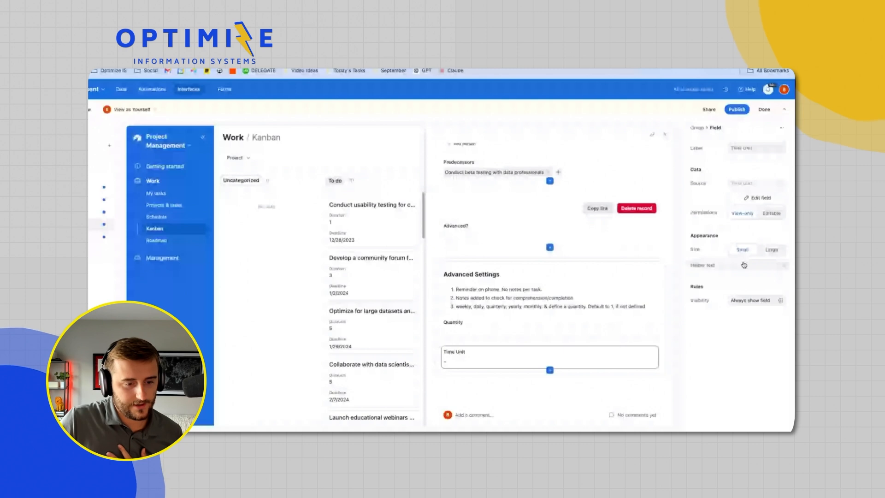
pyautogui.click(771, 213)
pyautogui.moveTo(587, 357)
pyautogui.mouseDown()
pyautogui.moveTo(527, 357)
pyautogui.moveTo(659, 333)
pyautogui.mouseUp()
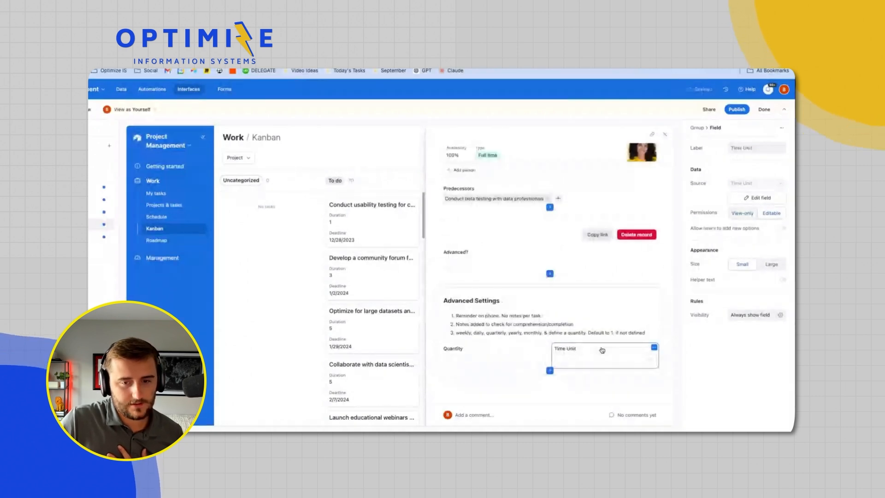
# Add the options "Weeks", "Months", "Quarters" and "Years" to the Time Unit field and save it
pyautogui.click(747, 199)
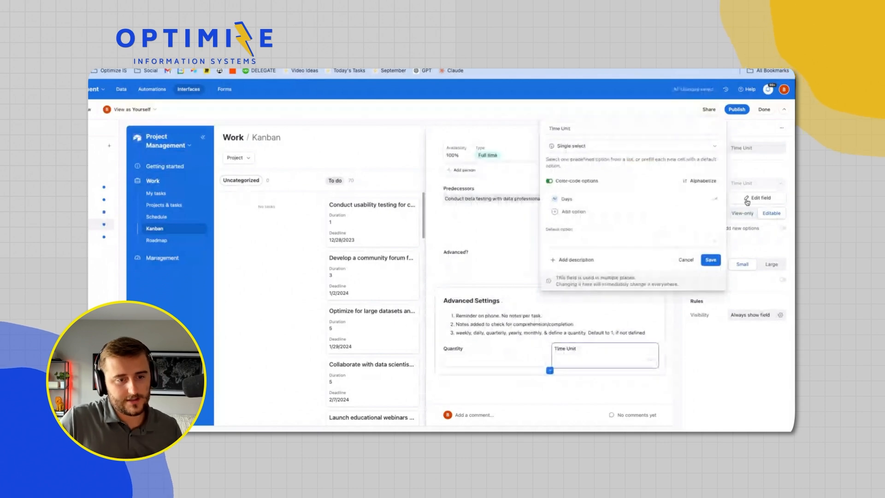
pyautogui.click(582, 211)
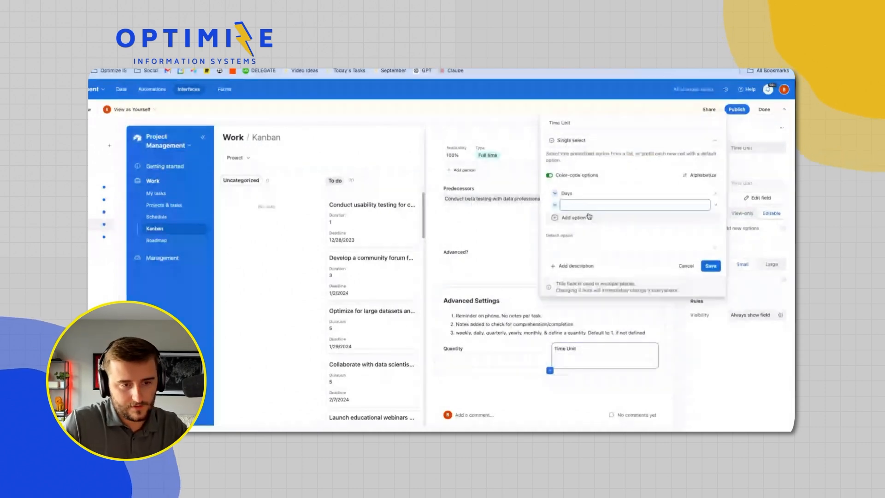
pyautogui.write('Weeks')
pyautogui.press('Return')
pyautogui.write('Months')
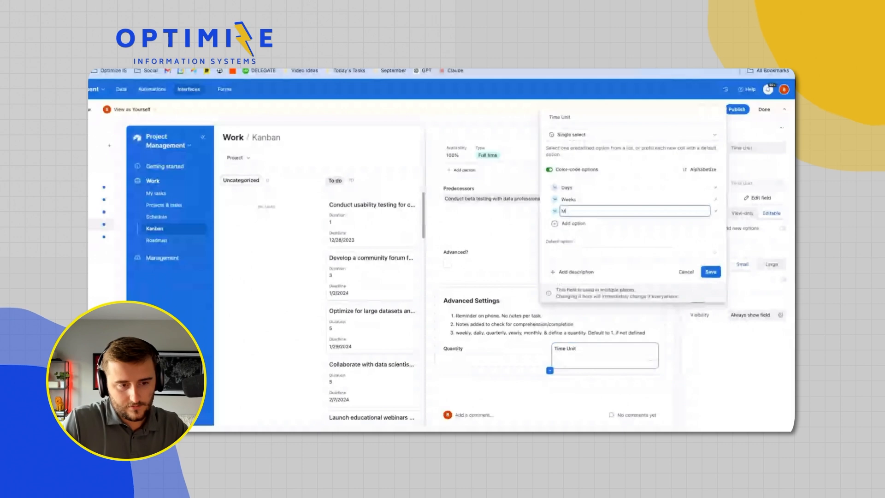
pyautogui.press('Return')
pyautogui.write('Quar')
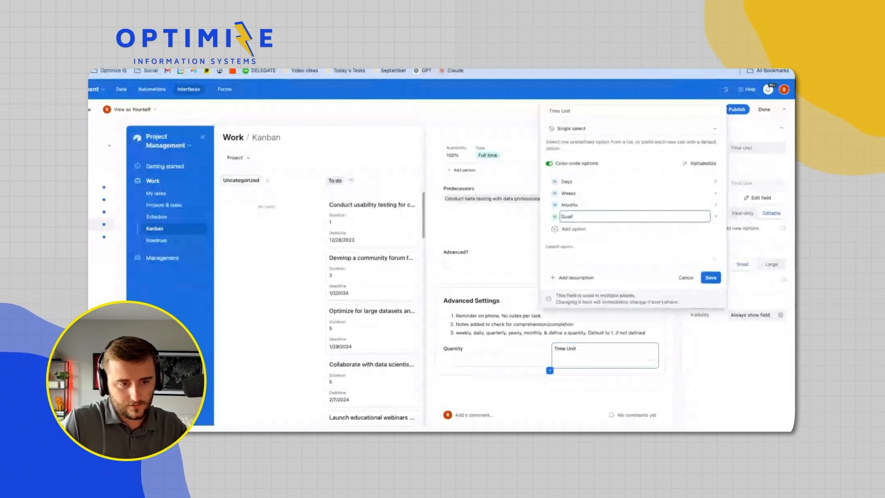
pyautogui.write('ters')
pyautogui.press('Return')
pyautogui.write('Ye')
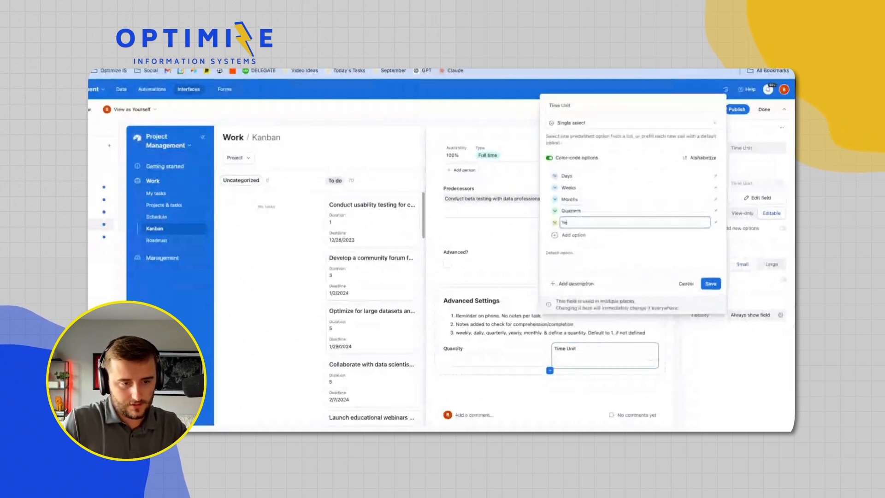
pyautogui.write('ars')
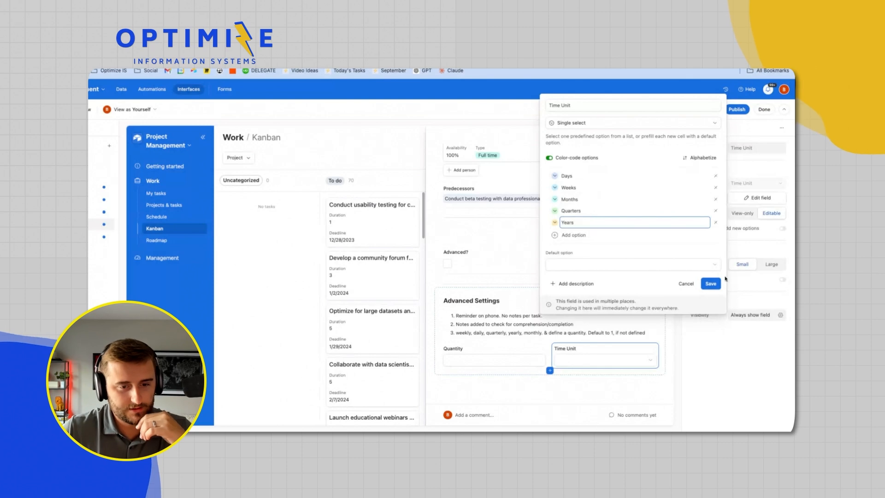
pyautogui.click(715, 287)
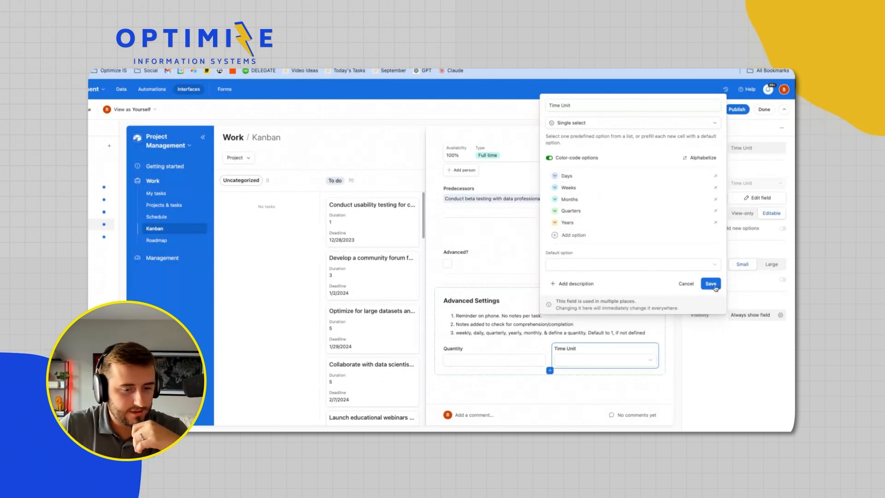
# Start a new Formula field named "Next Due Date" in the Advanced Settings group below Quantity and Time Unit
pyautogui.click(550, 371)
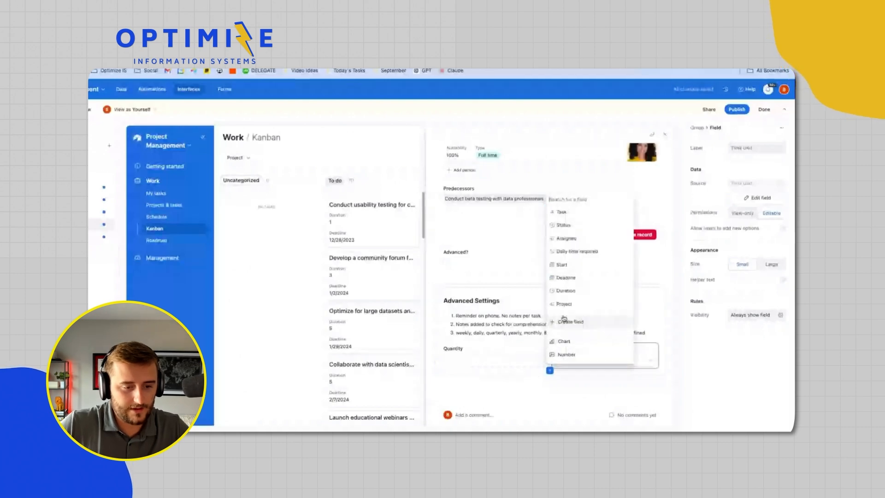
pyautogui.click(570, 323)
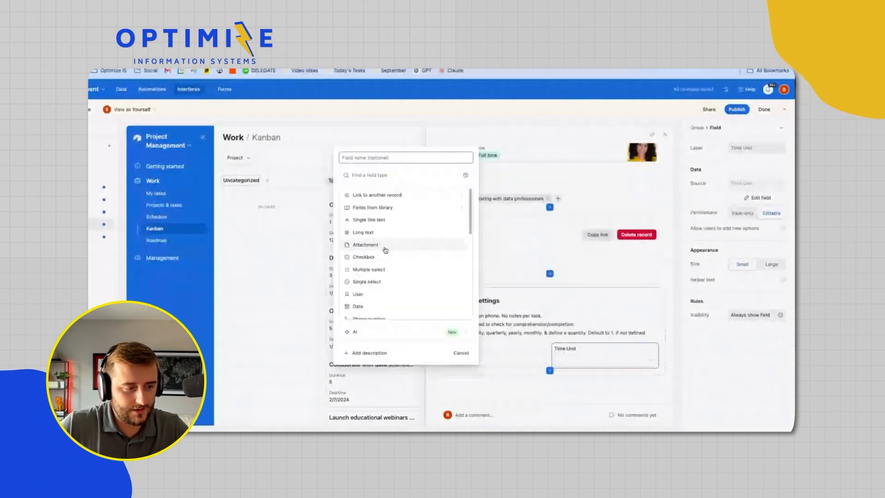
pyautogui.scroll(-3, 408, 290)
pyautogui.scroll(-2, 407, 291)
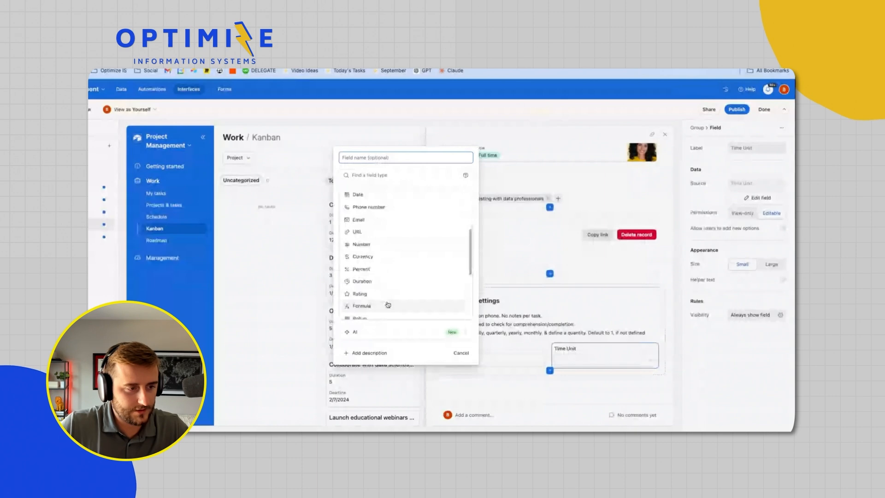
pyautogui.click(391, 304)
pyautogui.click(355, 203)
pyautogui.write('N')
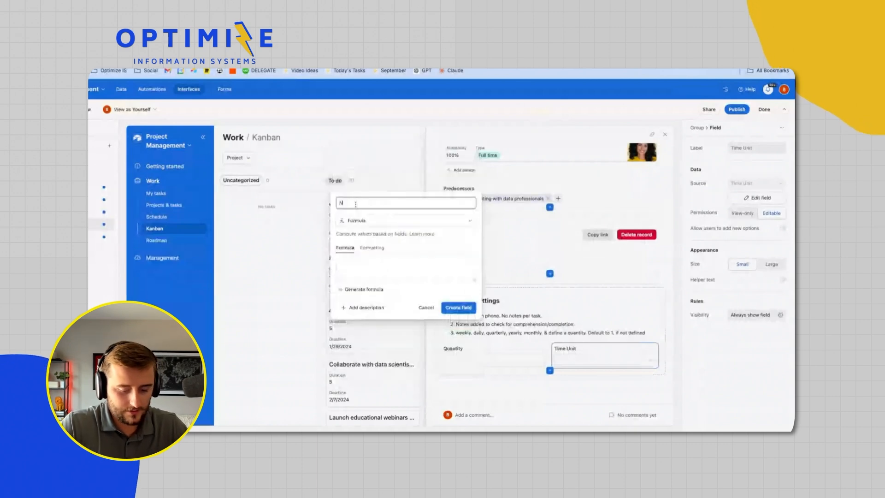
pyautogui.write('ext Du')
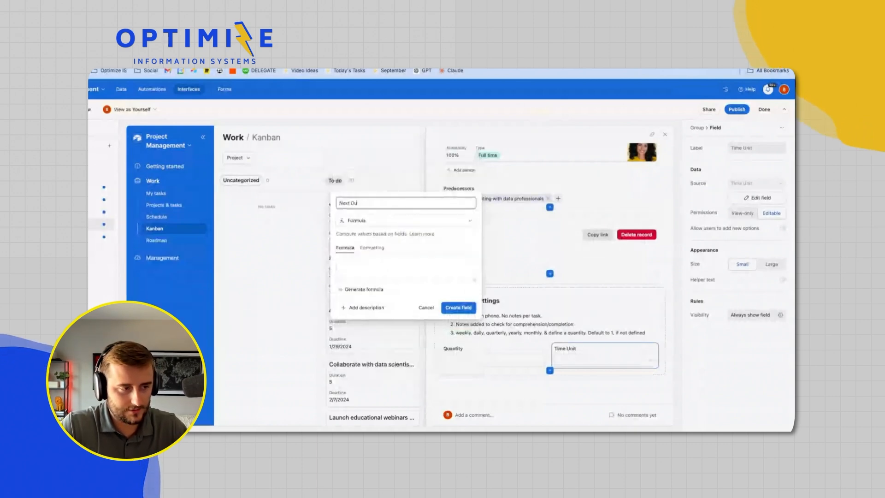
pyautogui.write('e Date')
# Enter the formula DATEADD(Deadline,Quantity,{Time Unit}) for the Next Due Date field
pyautogui.click(343, 264)
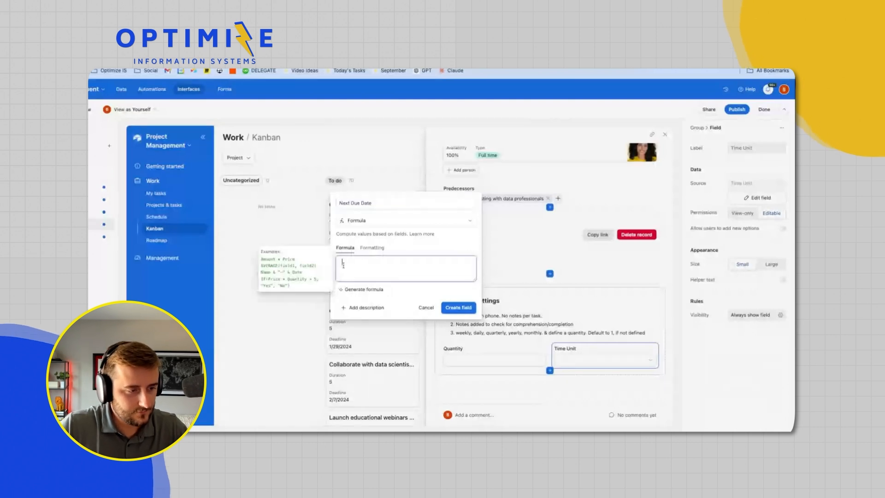
pyautogui.write('date')
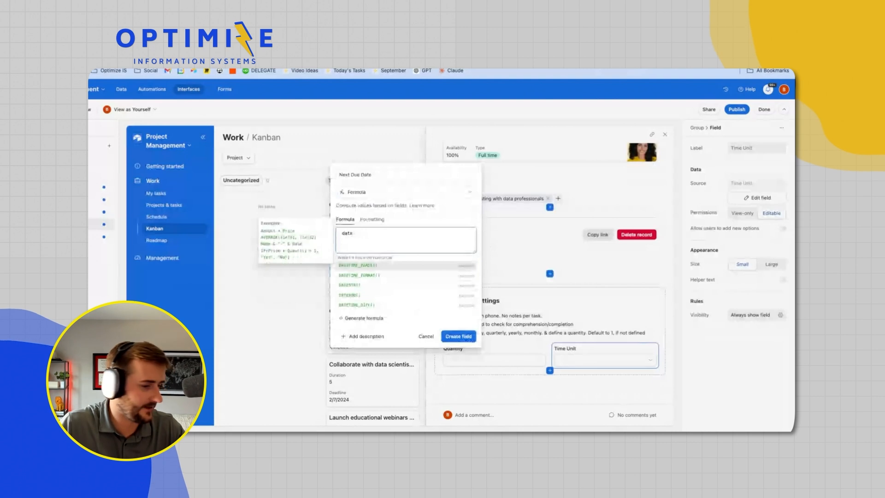
pyautogui.press('Down')
pyautogui.press('Down')
pyautogui.press('Down')
pyautogui.press('Return')
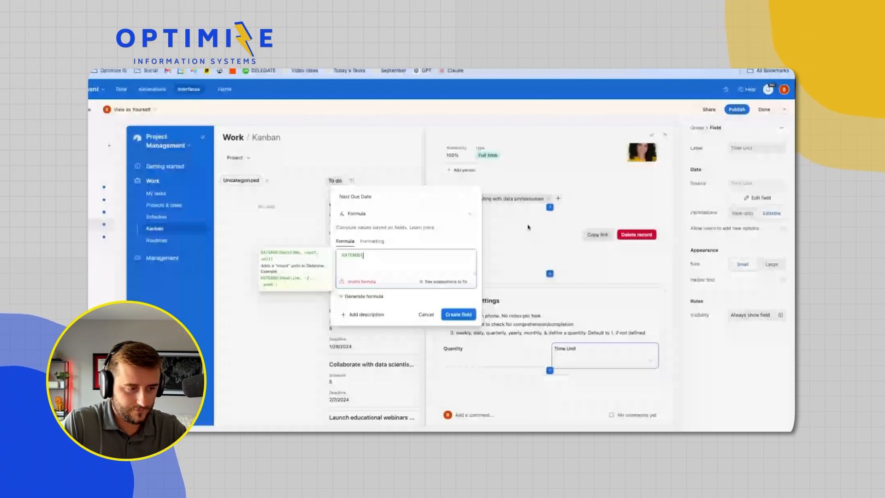
pyautogui.write('da')
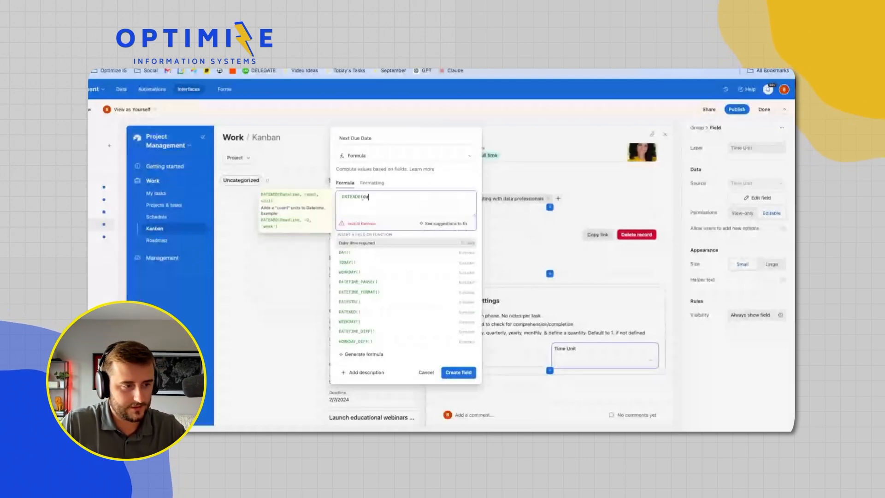
pyautogui.press('BackSpace')
pyautogui.click(437, 251)
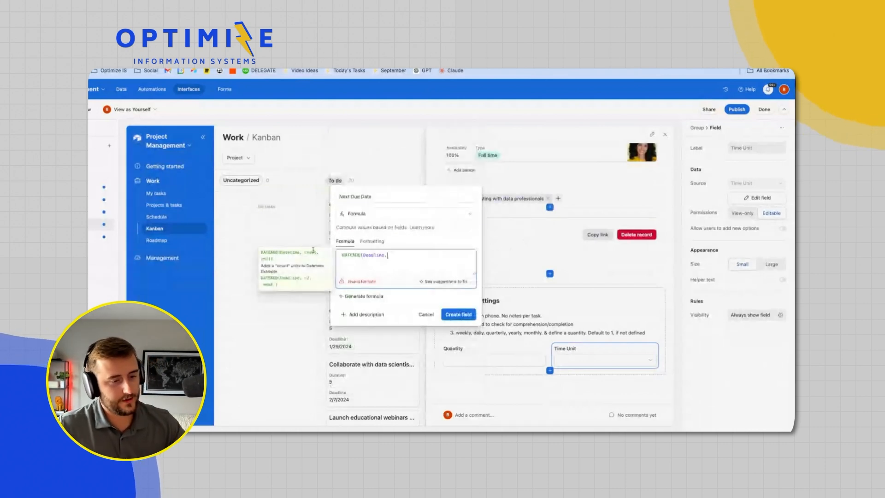
pyautogui.write('Qua')
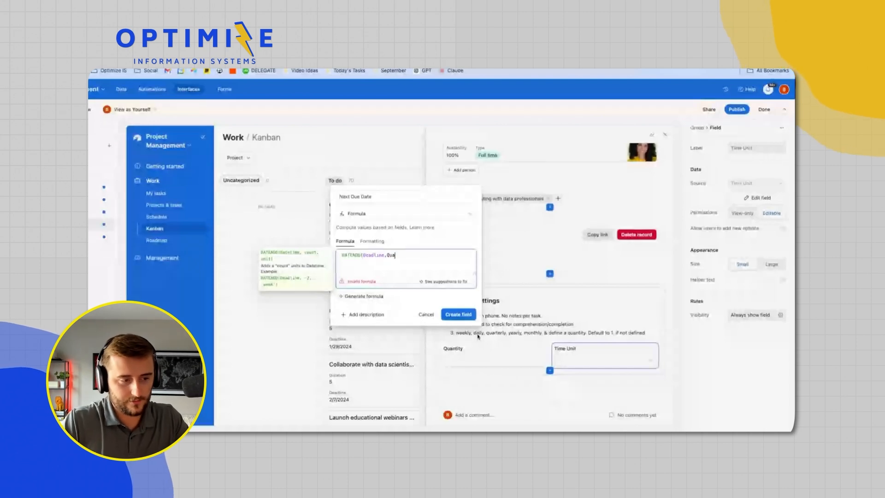
pyautogui.write('ntity,unit')
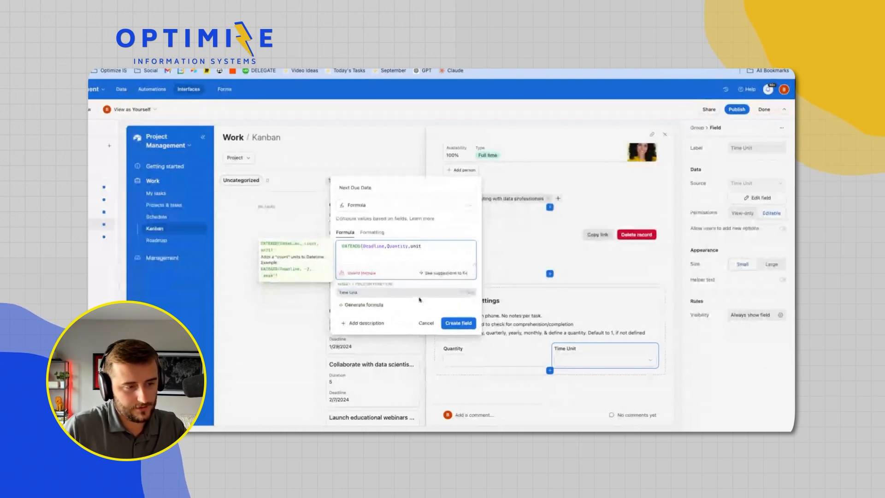
pyautogui.click(420, 293)
pyautogui.write(')')
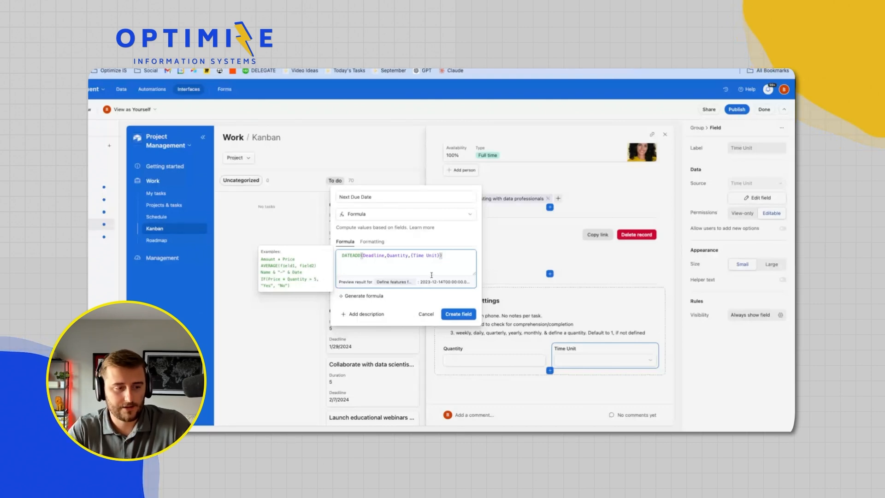
# Replace the Deadline argument in the DATEADD formula with if(Deadline,Deadline,LAST_MODIFIED_TIME(Status))
pyautogui.doubleClick(381, 255)
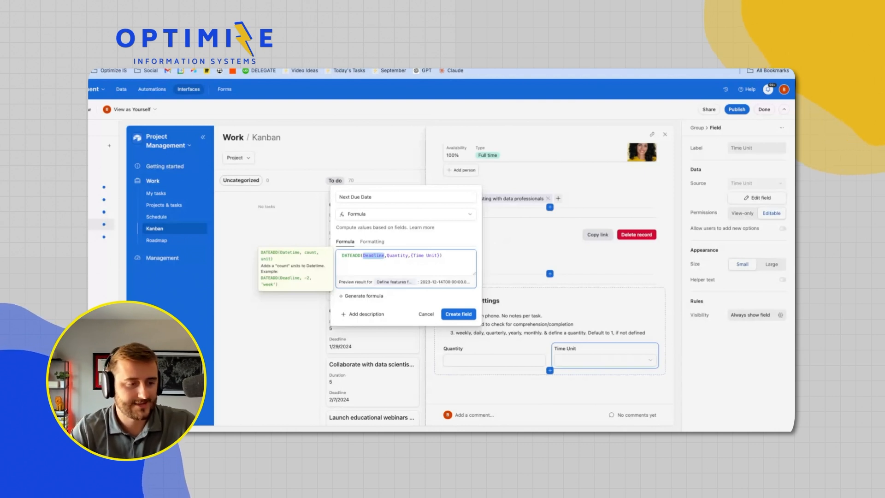
pyautogui.write('if(')
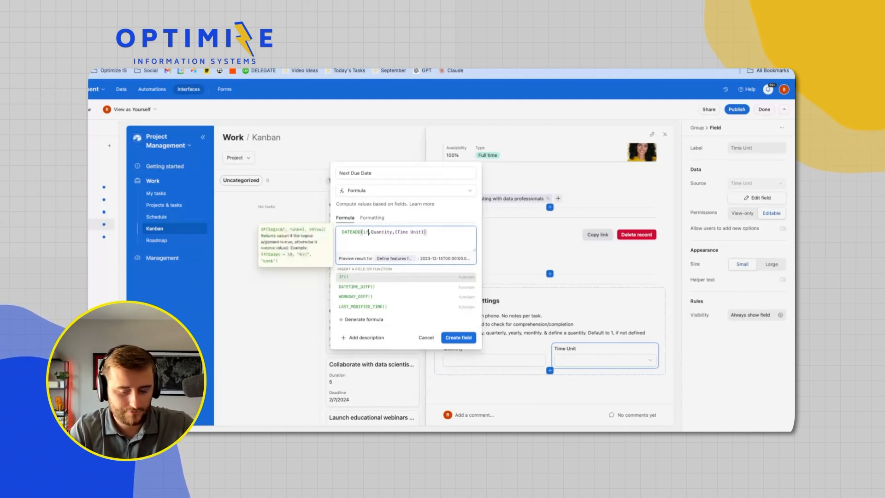
pyautogui.write('Deadline,Deadline')
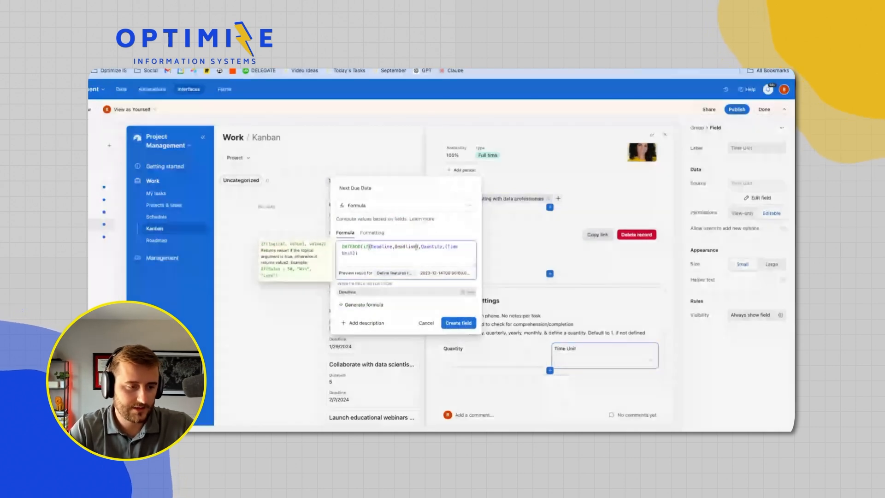
pyautogui.write(',')
pyautogui.write('a')
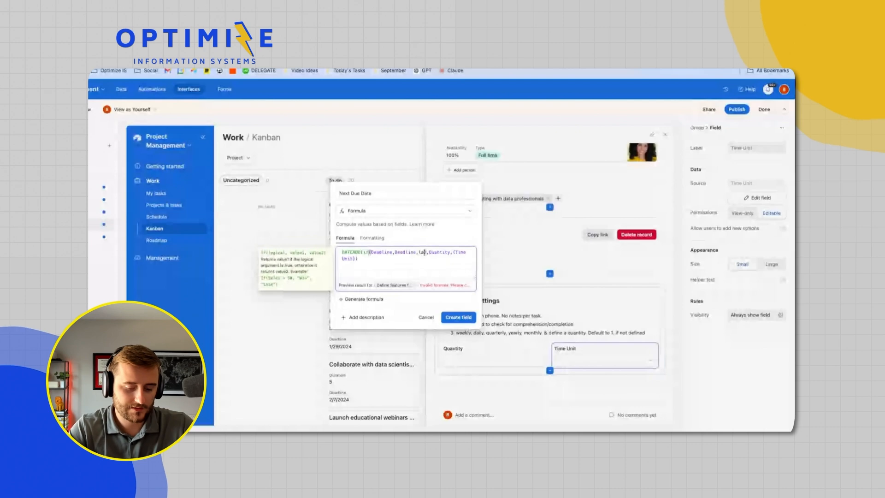
pyautogui.write('st')
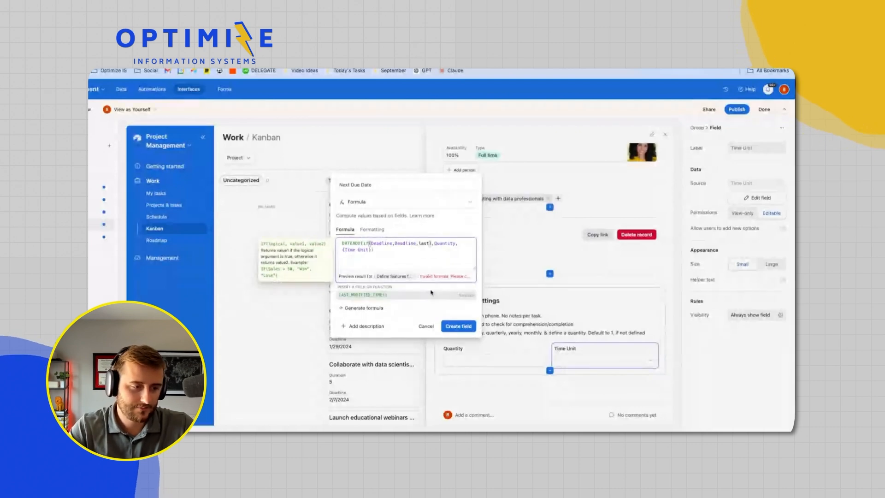
pyautogui.click(431, 294)
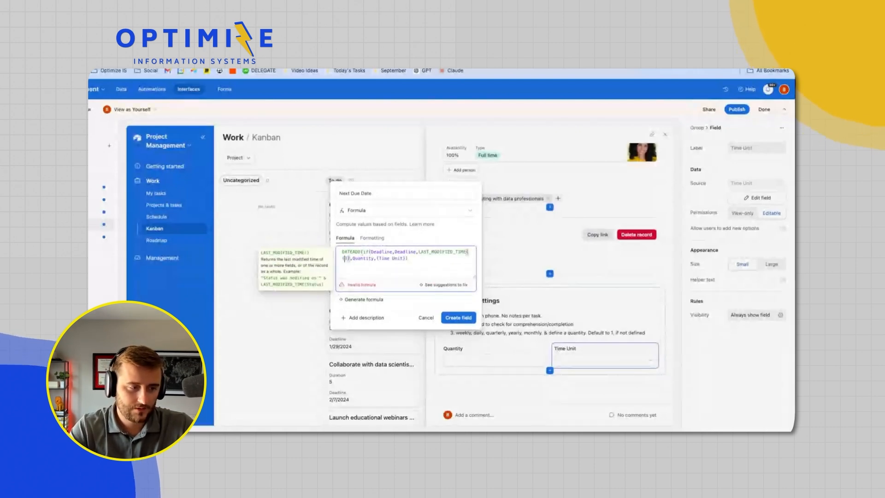
pyautogui.press('BackSpace')
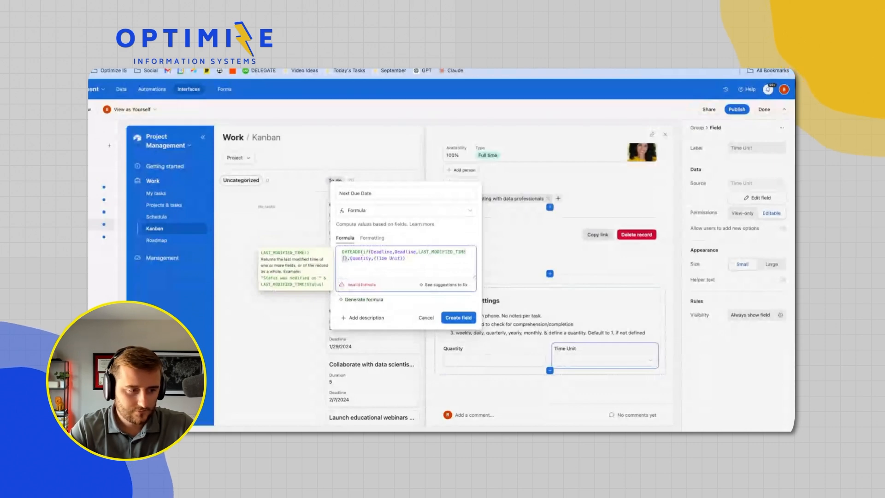
pyautogui.write(')')
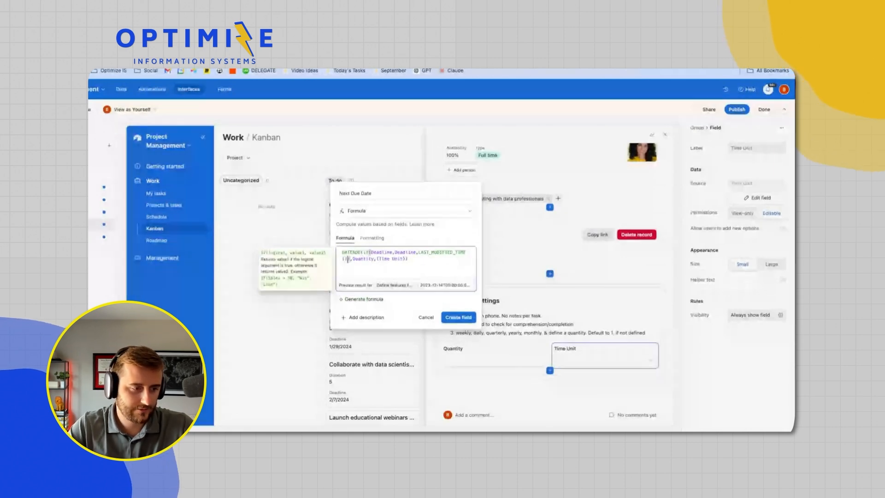
pyautogui.press('Left')
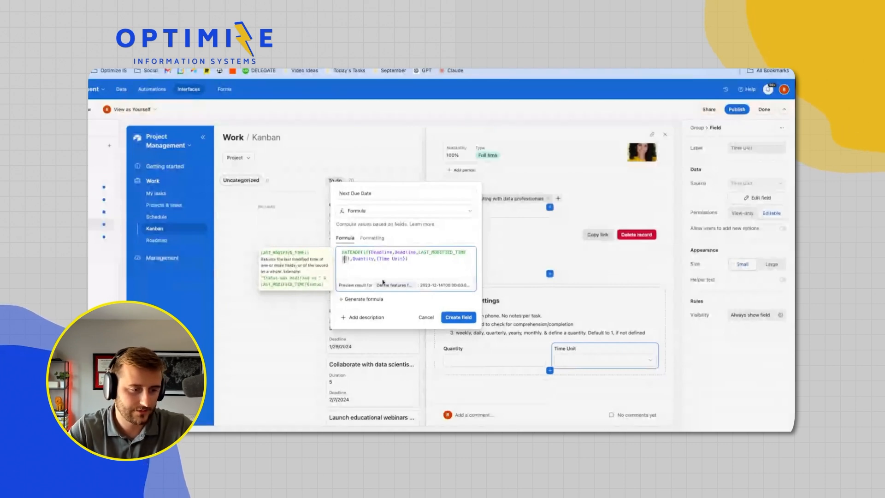
pyautogui.write('stat')
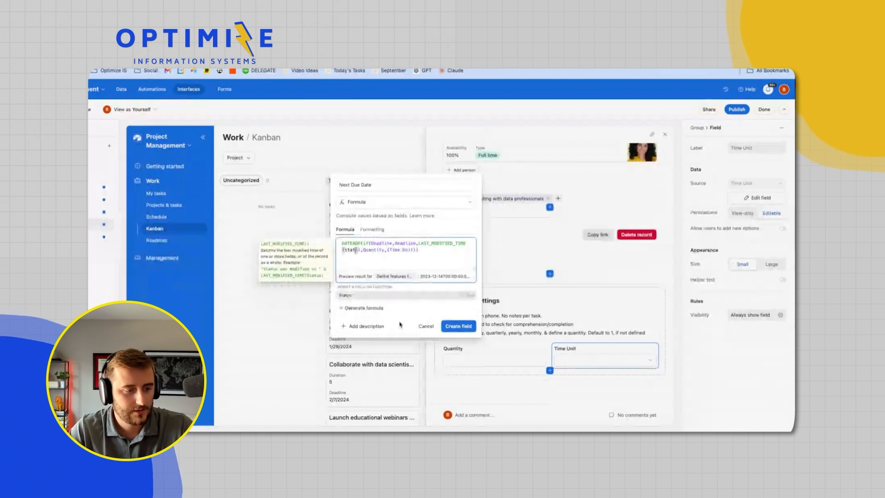
pyautogui.click(392, 295)
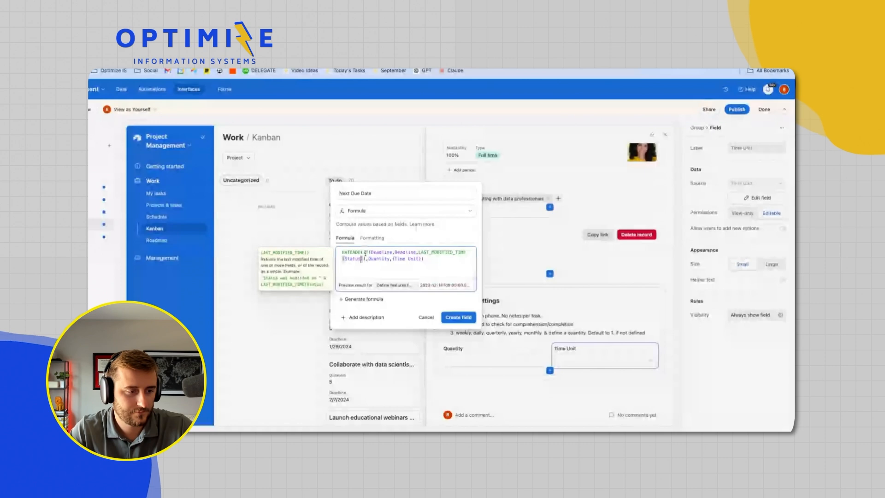
# Break the DATEADD formula into separate lines for the if expression, Quantity, {Time Unit} and the closing parenthesis
pyautogui.click(365, 253)
pyautogui.press('Return')
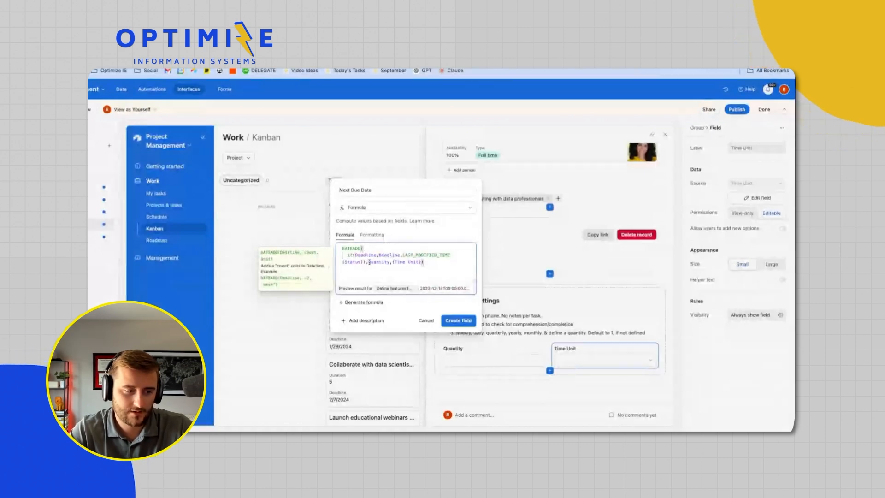
pyautogui.click(369, 262)
pyautogui.press('Return')
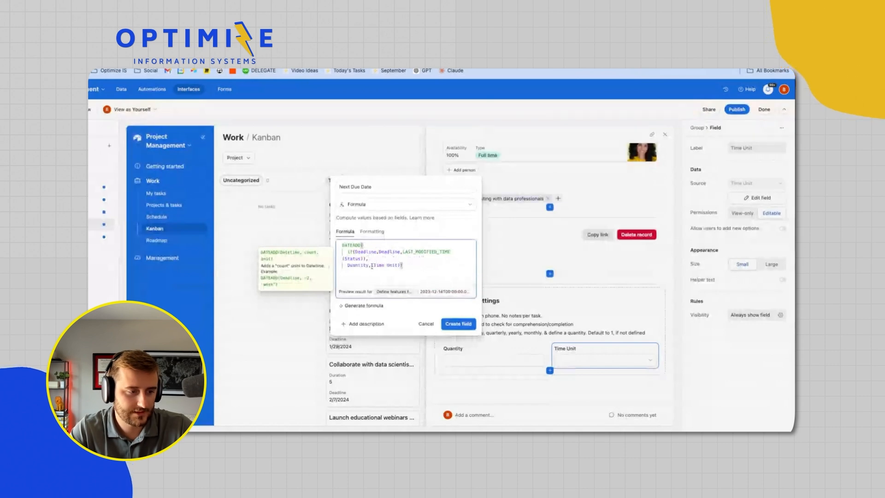
pyautogui.click(371, 266)
pyautogui.press('Return')
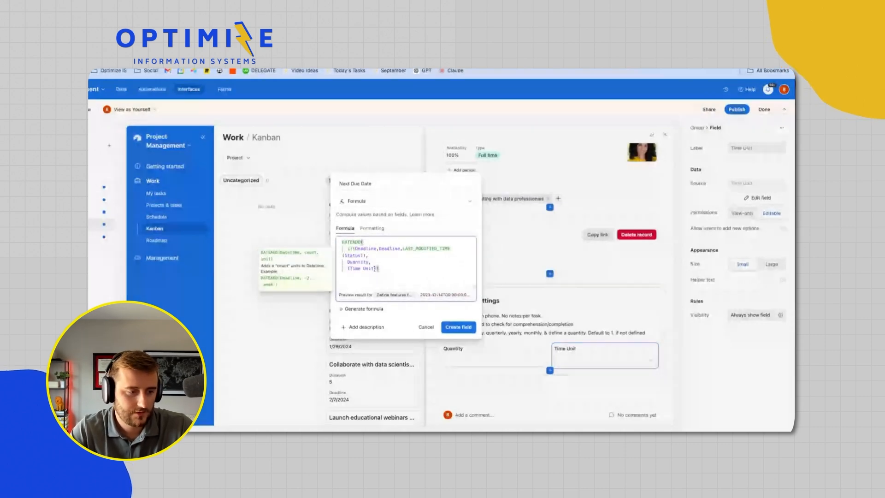
pyautogui.click(377, 268)
pyautogui.press('Return')
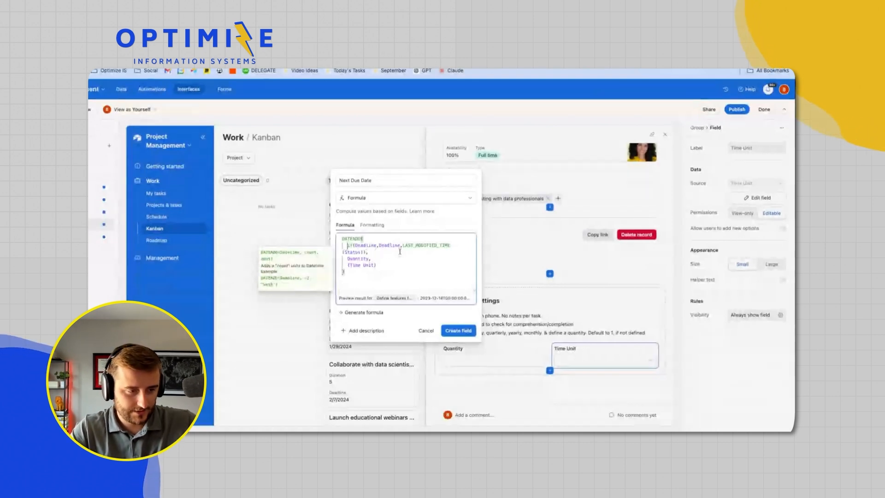
# Create the Next Due Date formula field and place it in the same row as Quantity and Time Unit, beside Time Unit
pyautogui.click(456, 331)
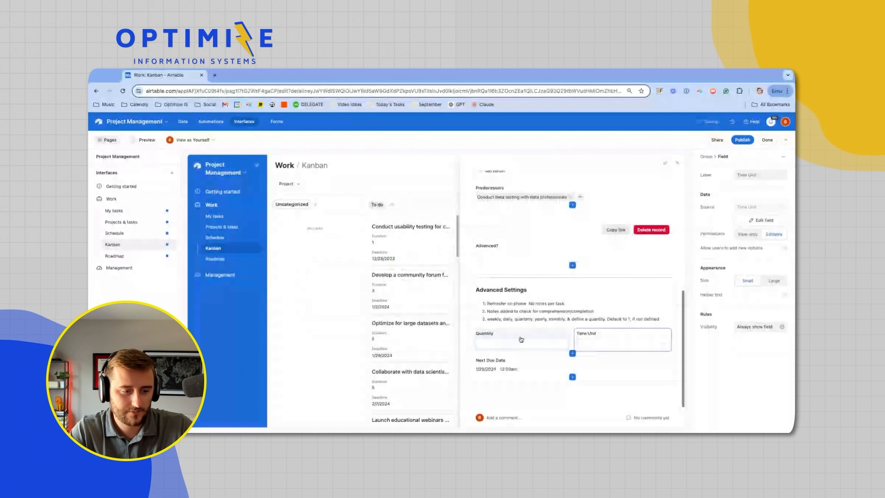
pyautogui.moveTo(526, 359); pyautogui.dragTo(654, 357)
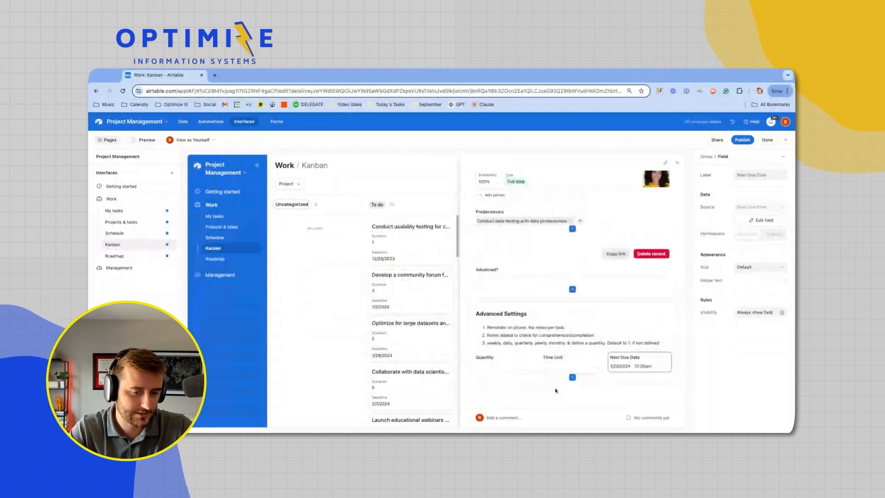
pyautogui.scroll(1, 632, 325)
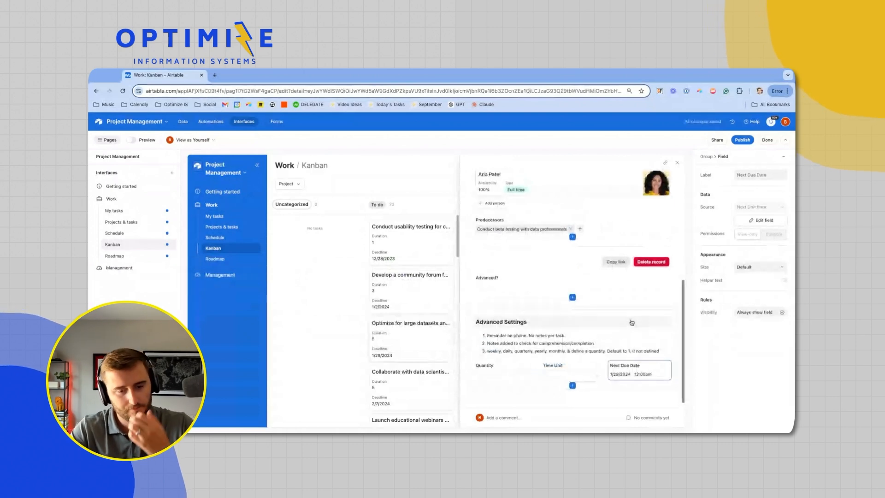
pyautogui.scroll(-1, 643, 351)
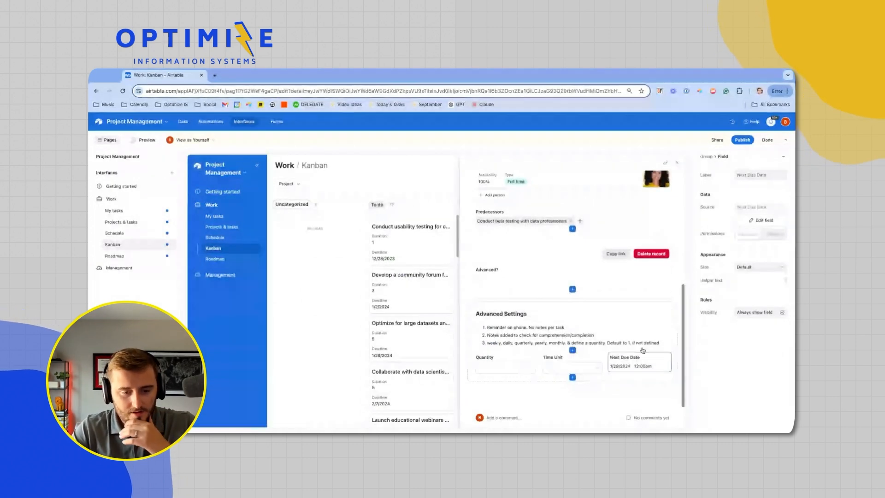
# Exclude the time from the Next Due Date field's date formatting and save the field
pyautogui.click(763, 220)
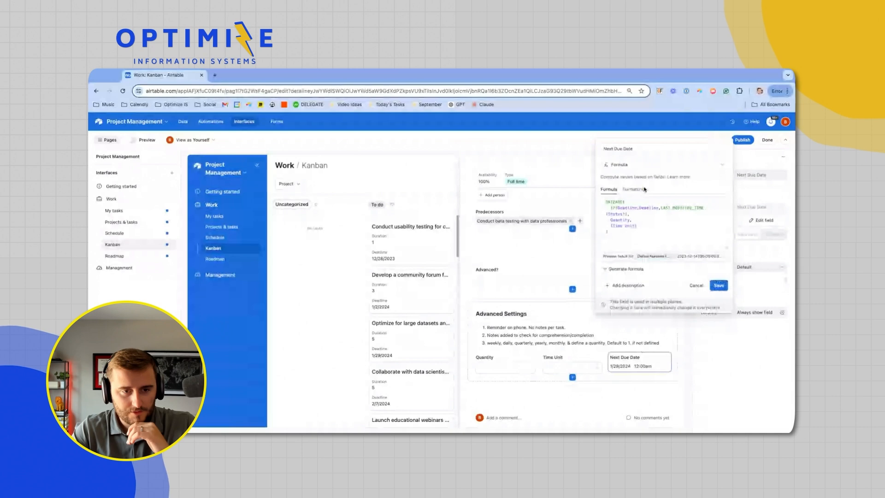
pyautogui.click(644, 189)
pyautogui.click(714, 292)
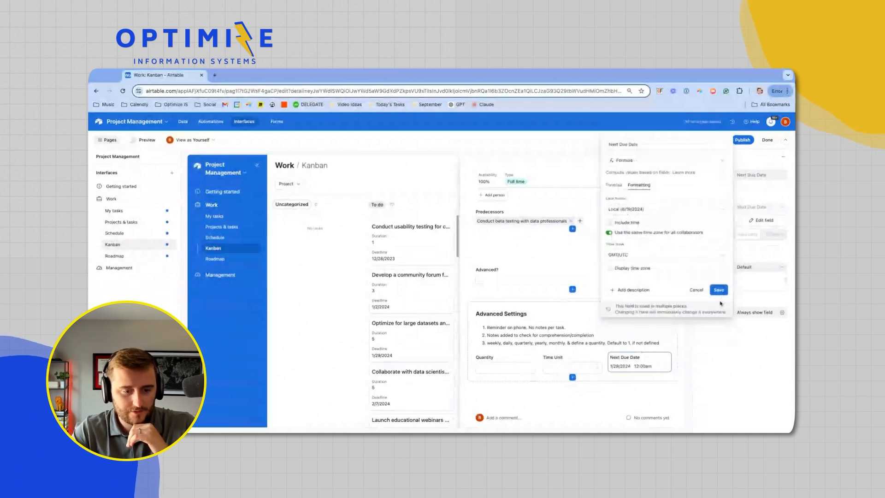
# Set the Deadline of the "Optimize for large datasets and speed" task to 8/19/2024
pyautogui.scroll(5, 652, 319)
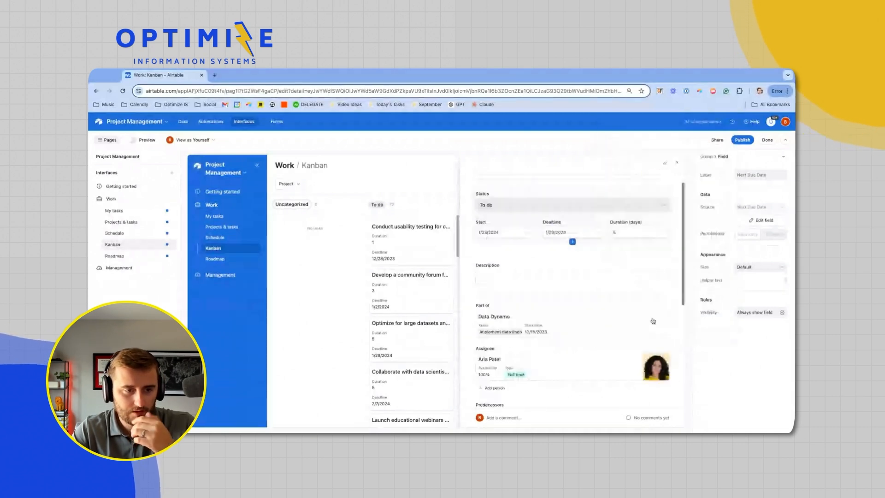
pyautogui.scroll(1, 653, 321)
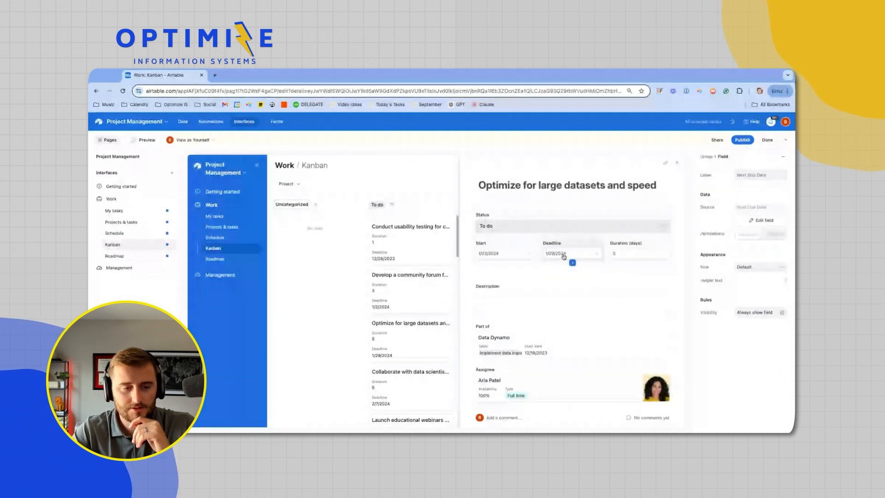
pyautogui.click(564, 257)
pyautogui.click(619, 269)
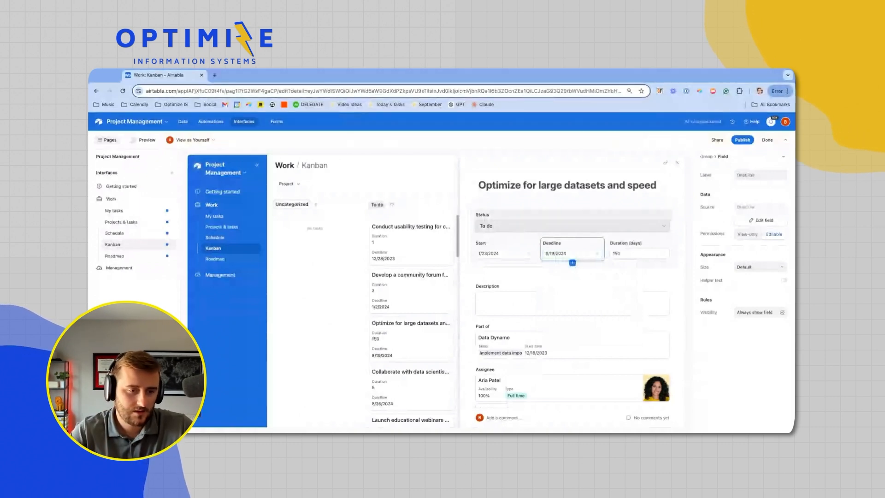
# Set the task's Time Unit to Months with Quantity left empty, and check the Next Due Date
pyautogui.scroll(-3, 553, 322)
pyautogui.scroll(-1, 529, 367)
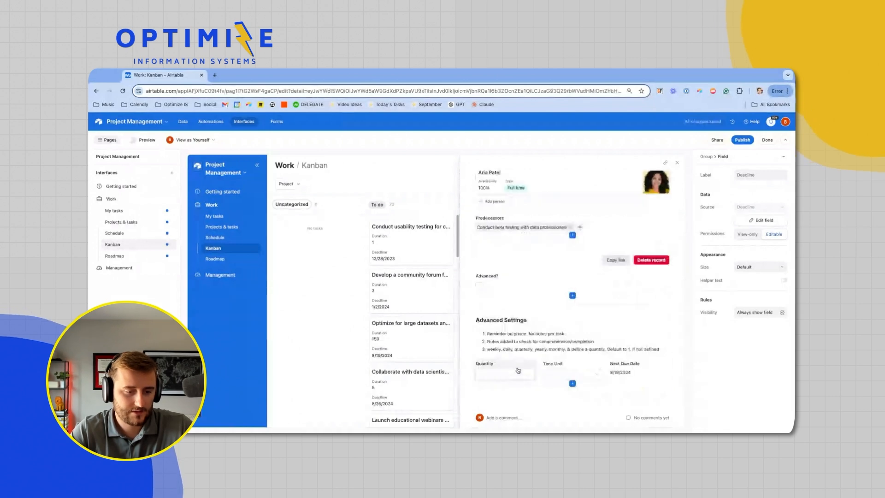
pyautogui.click(517, 373)
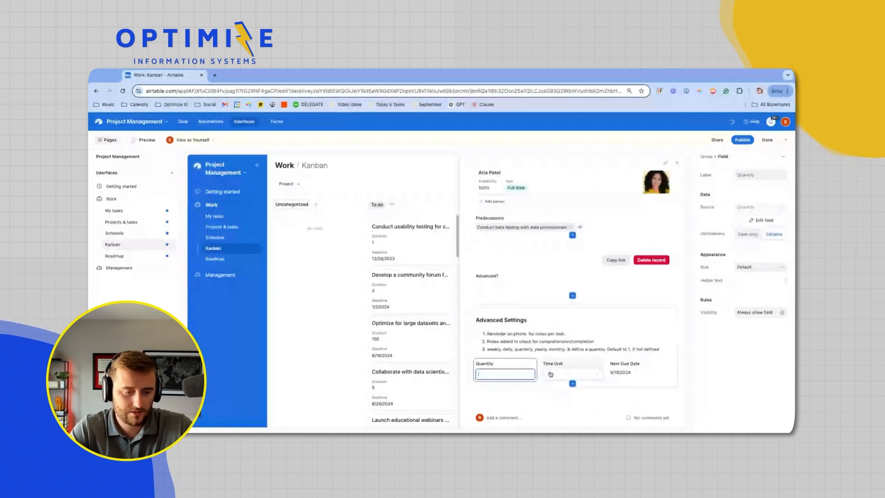
pyautogui.click(550, 374)
pyautogui.click(572, 400)
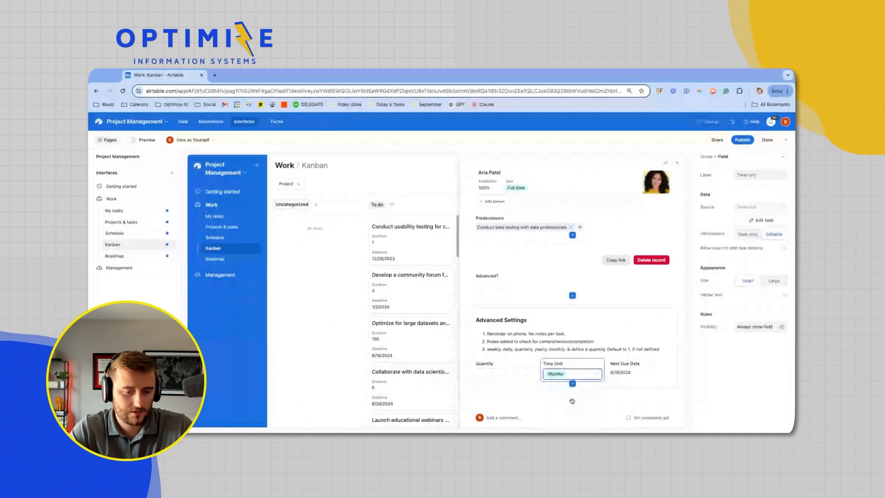
pyautogui.click(624, 371)
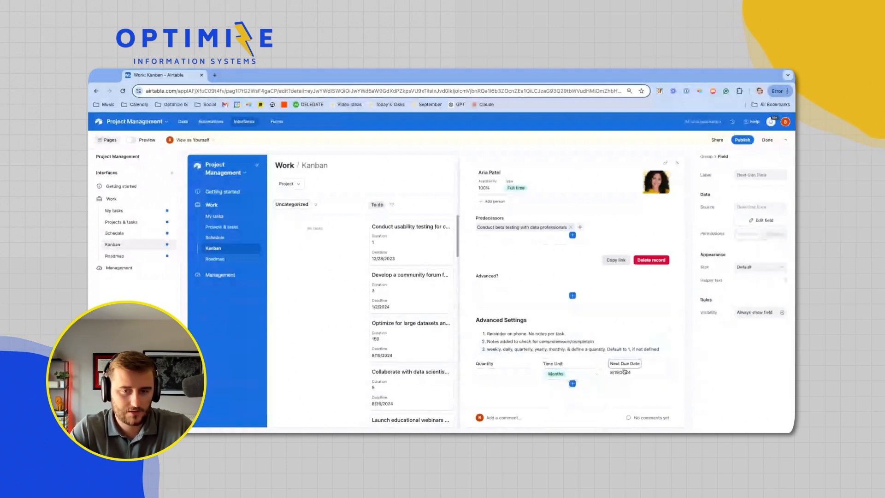
pyautogui.click(601, 361)
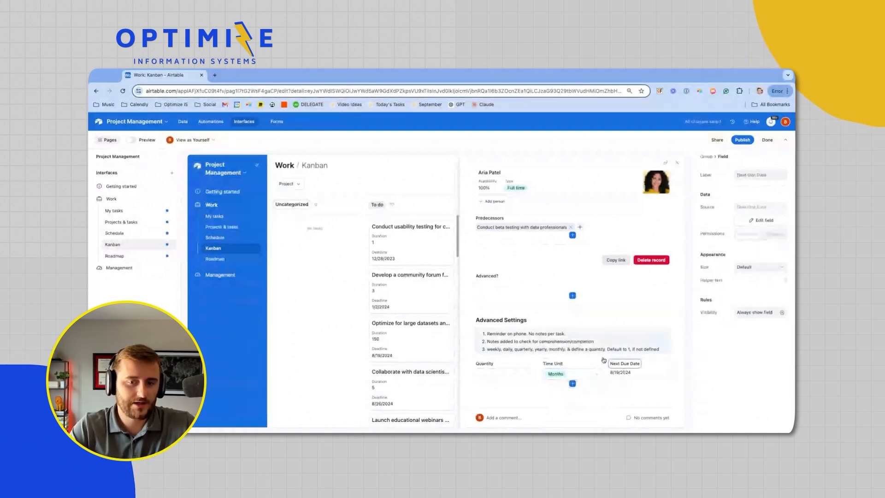
# Rename the Time Unit options to the singular Day, Week, Month, Quarter and Year, and save the field
pyautogui.click(747, 220)
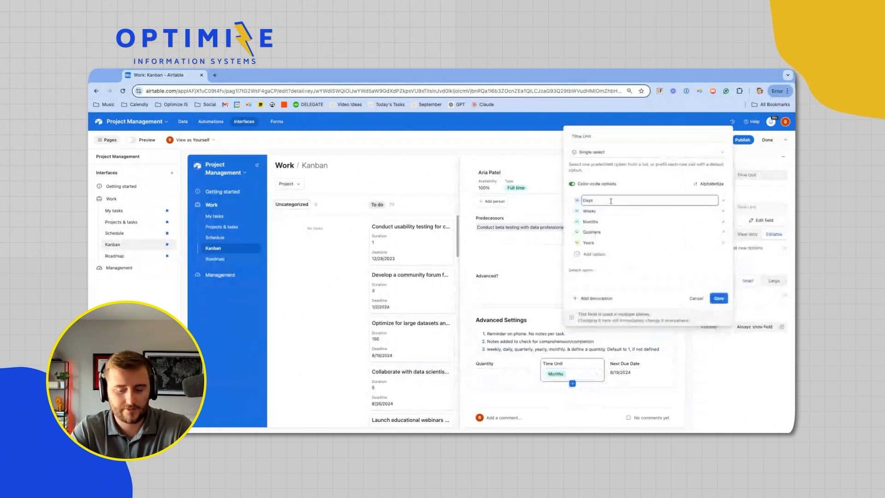
pyautogui.press('BackSpace')
pyautogui.click(616, 212)
pyautogui.press('BackSpace')
pyautogui.click(621, 230)
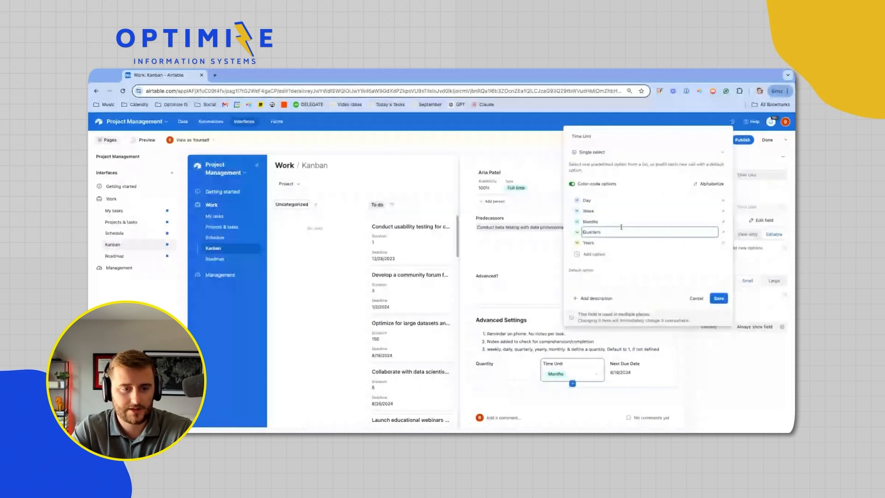
pyautogui.press('BackSpace')
pyautogui.click(620, 243)
pyautogui.press('BackSpace')
pyautogui.click(718, 298)
pyautogui.press('Return')
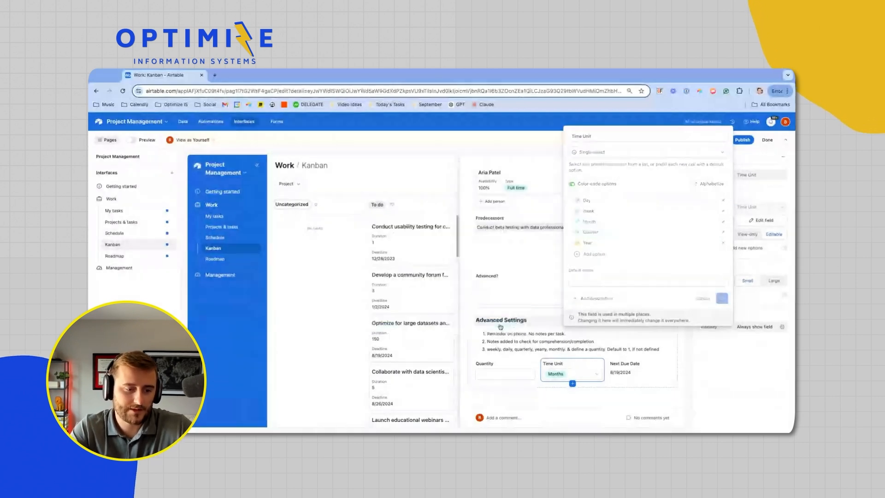
# Replace the Quantity argument in the Next Due Date formula with IF(Quantity,Quantity,1) and save the field
pyautogui.click(631, 367)
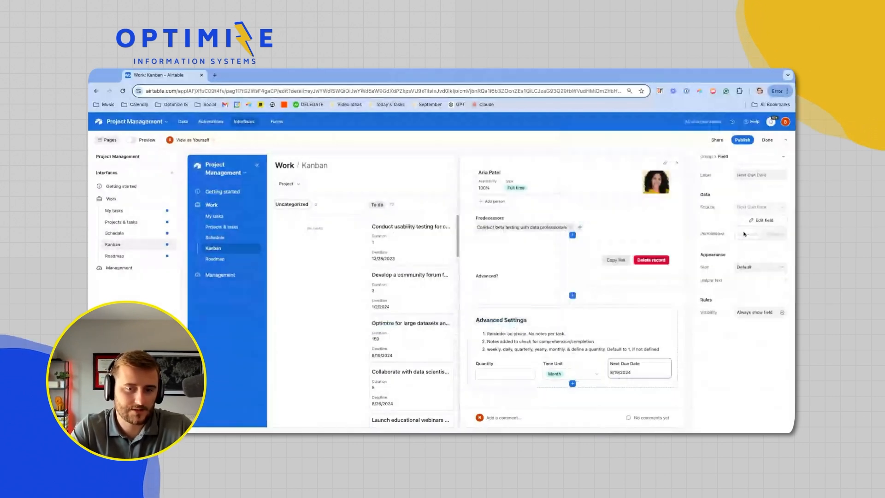
pyautogui.click(750, 220)
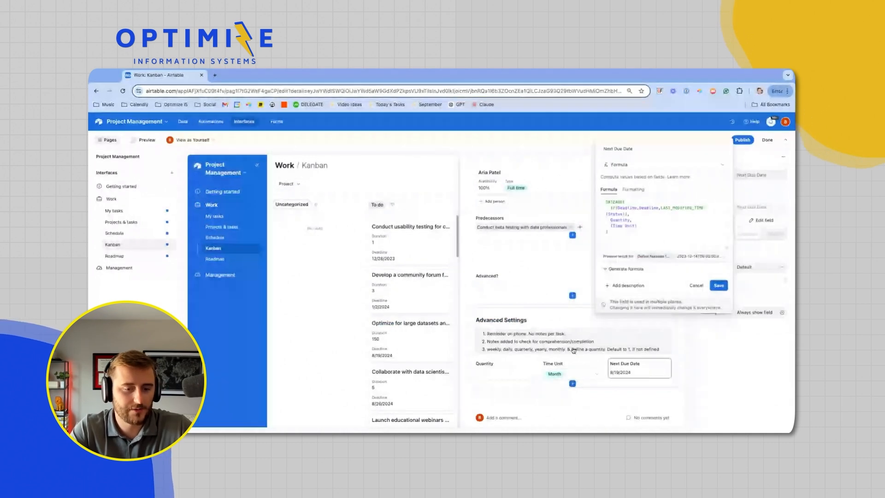
pyautogui.doubleClick(620, 220)
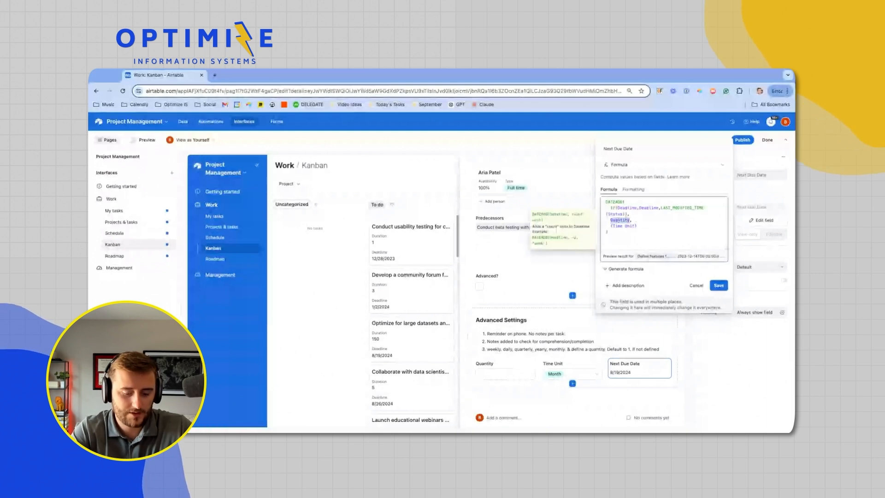
pyautogui.write('IF(')
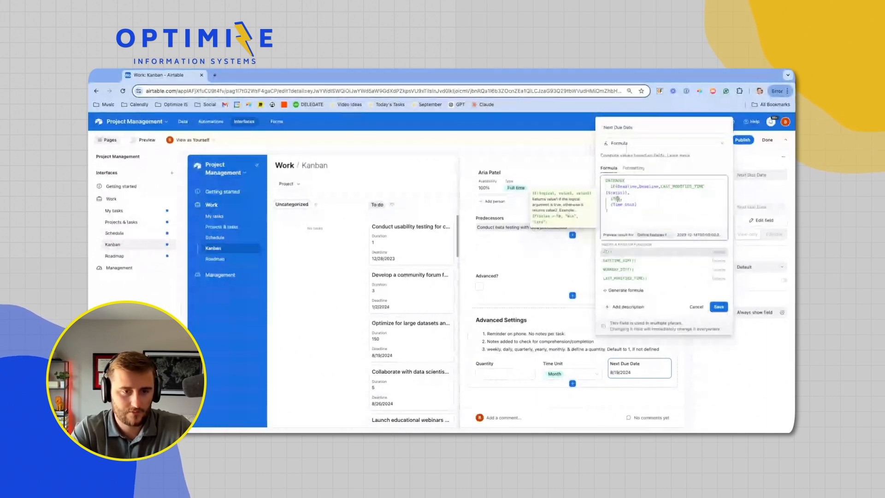
pyautogui.write('Quantity')
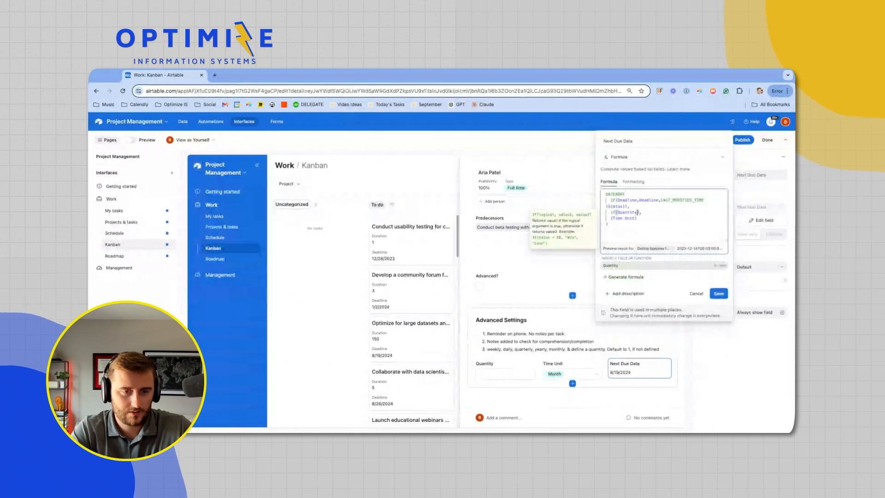
pyautogui.write(',Quantity')
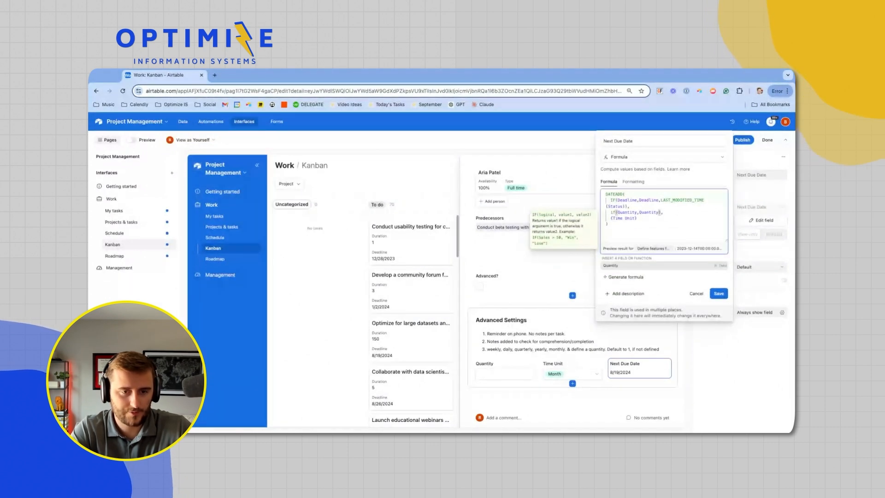
pyautogui.write(',1')
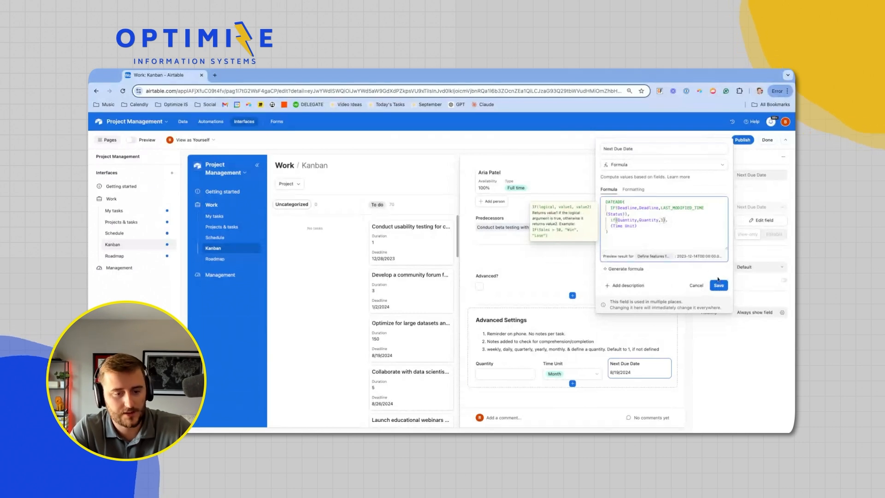
pyautogui.click(718, 285)
# Set the task's Quantity to 0 and check the Next Due Date
pyautogui.click(511, 318)
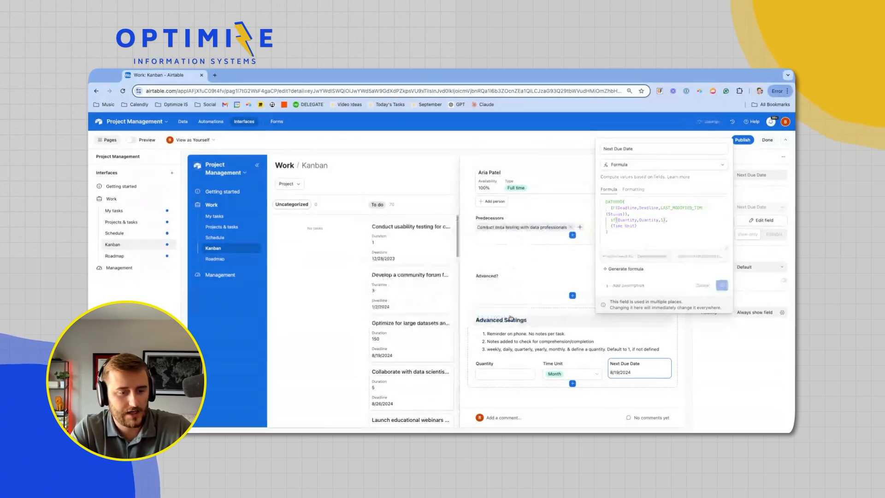
pyautogui.click(504, 370)
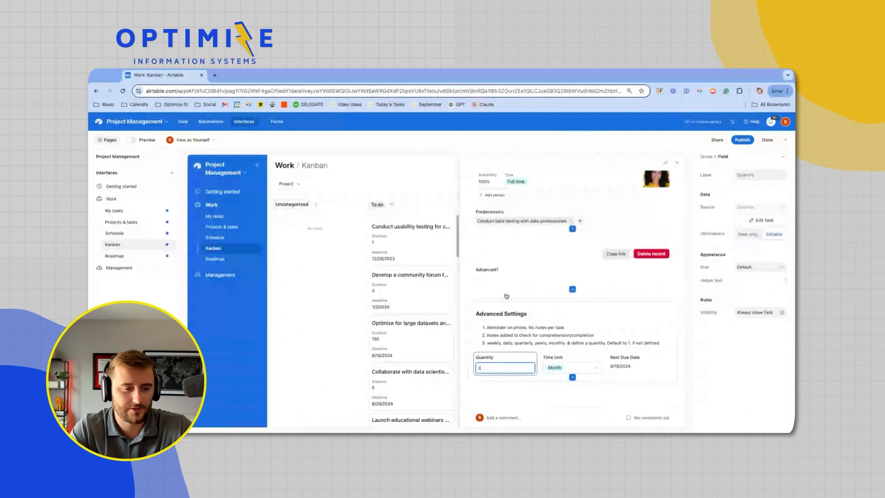
pyautogui.click(645, 367)
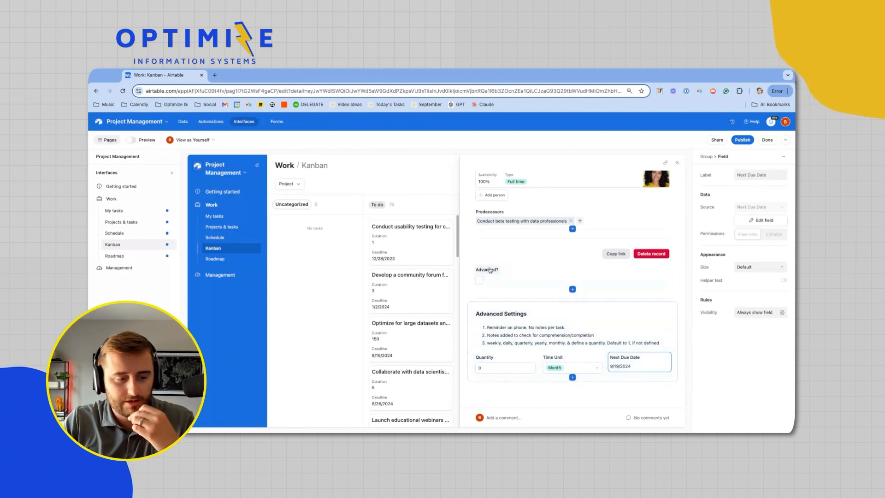
# Make the Advanced Settings group visible only when the Advanced? checkbox is checked
pyautogui.click(572, 307)
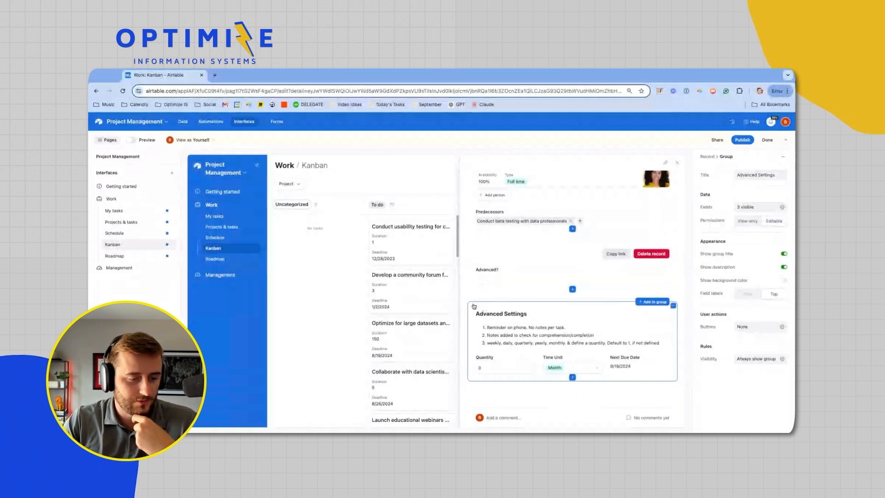
pyautogui.click(744, 360)
pyautogui.click(620, 385)
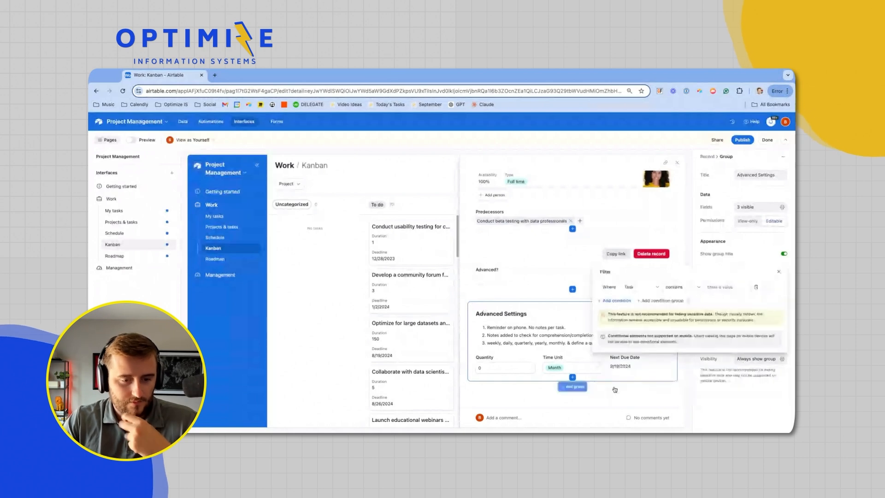
pyautogui.click(632, 287)
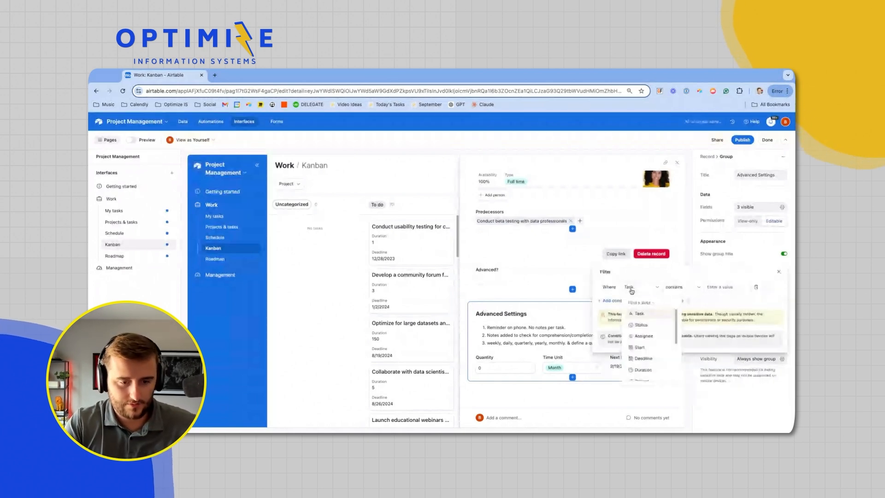
pyautogui.write('ad')
pyautogui.click(645, 313)
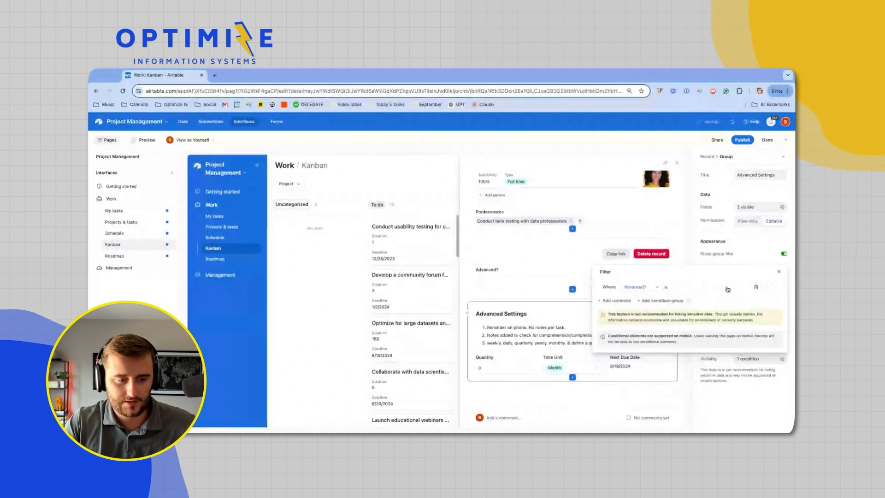
pyautogui.click(727, 288)
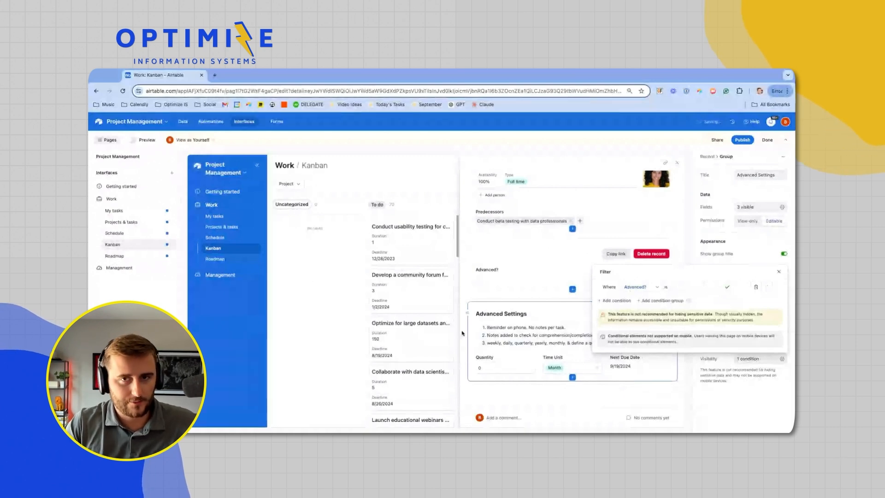
# Strike through the third note, about time units and quantity, in the Advanced Settings description
pyautogui.doubleClick(516, 343)
pyautogui.tripleClick(516, 346)
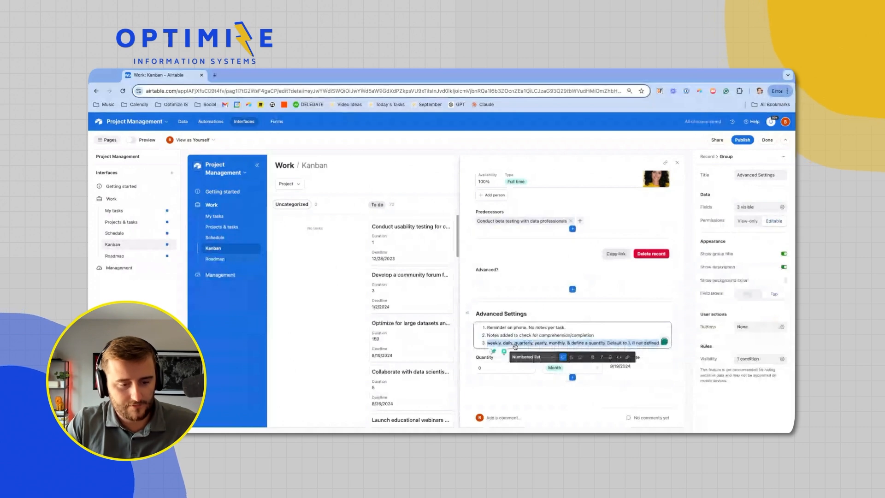
pyautogui.click(610, 357)
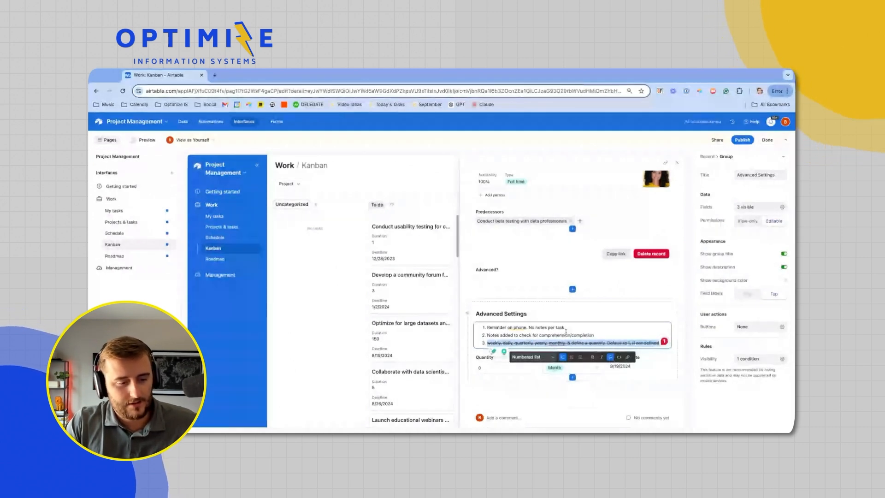
pyautogui.tripleClick(566, 334)
pyautogui.moveTo(554, 336); pyautogui.dragTo(520, 328)
pyautogui.moveTo(616, 333); pyautogui.dragTo(486, 328)
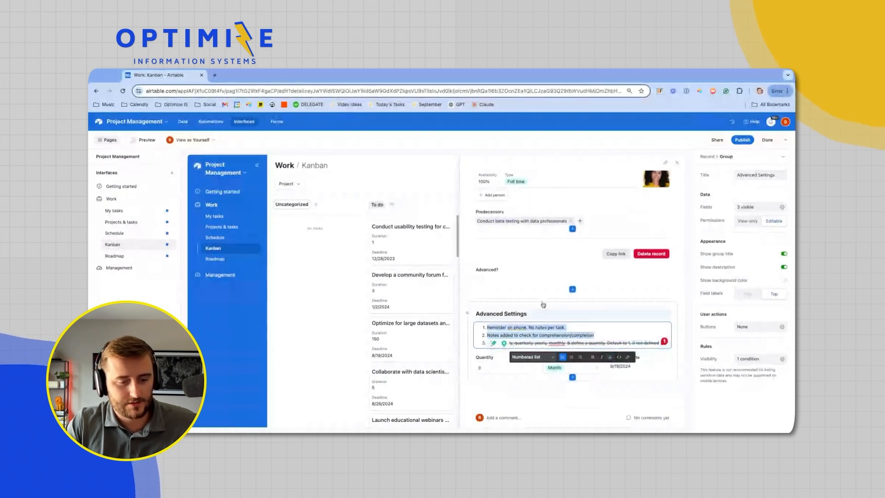
pyautogui.click(648, 365)
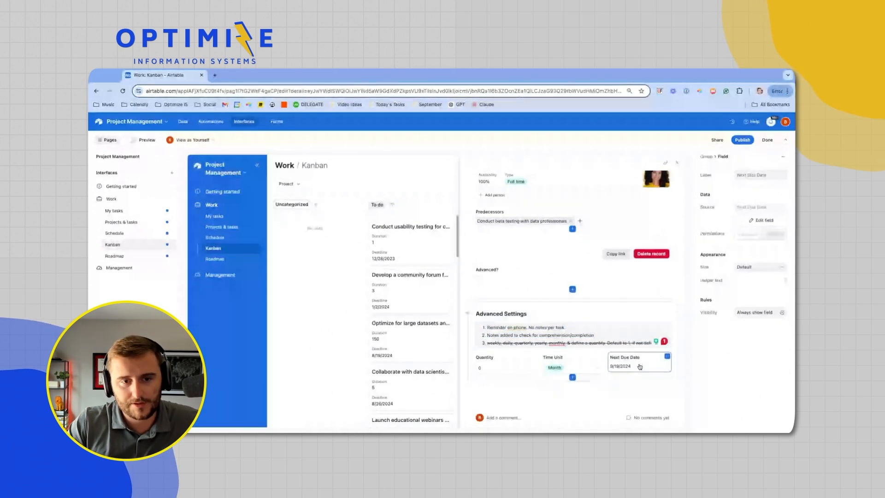
# Publish the unpublished interface changes
pyautogui.scroll(1, 641, 325)
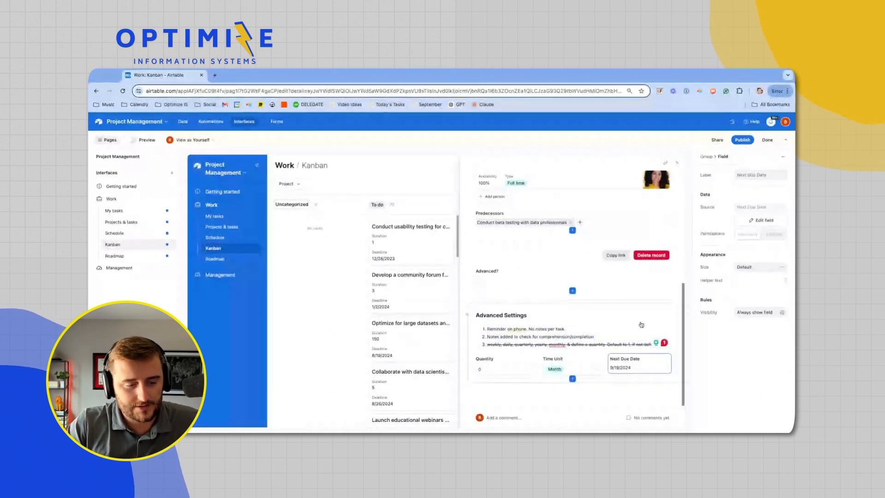
pyautogui.scroll(3, 641, 324)
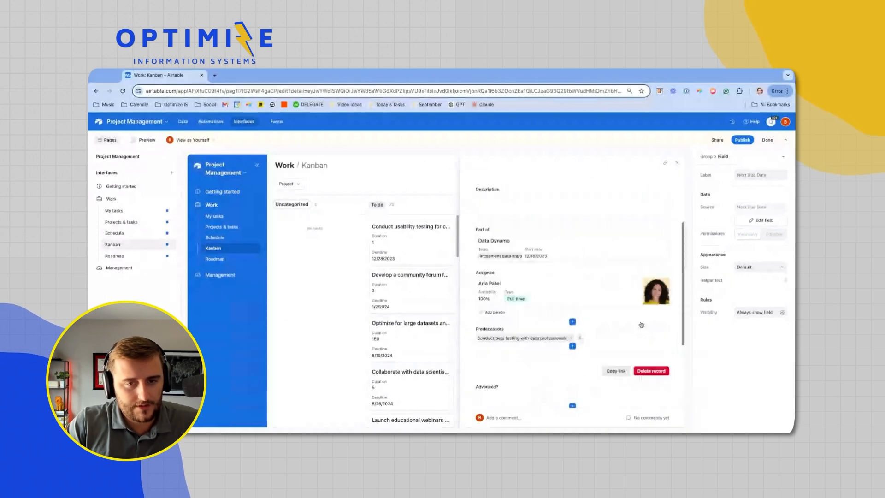
pyautogui.scroll(3, 641, 325)
pyautogui.click(742, 140)
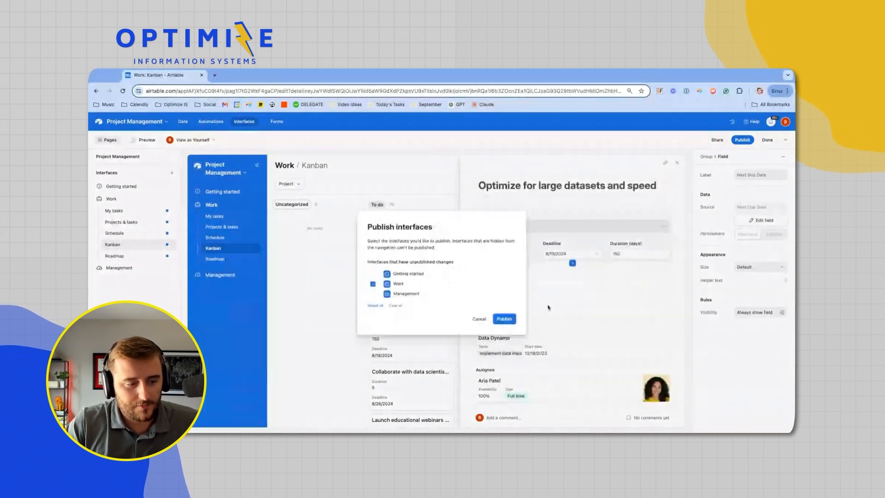
pyautogui.click(503, 319)
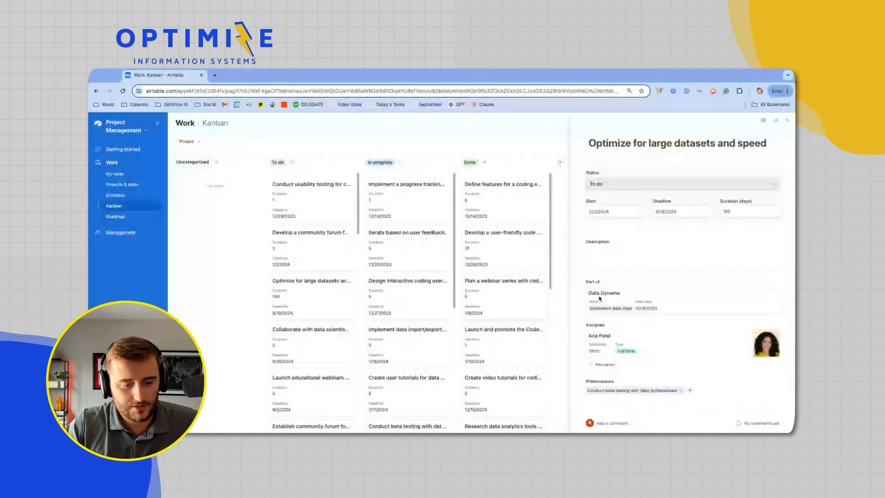
# On the published task page, enable Advanced? and set Quantity to 1 and Time Unit to Quarter
pyautogui.scroll(-3, 594, 322)
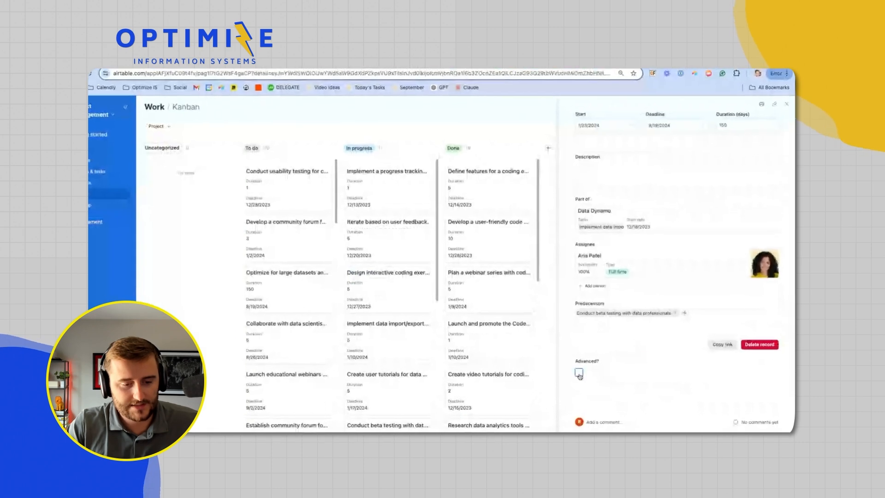
pyautogui.click(578, 373)
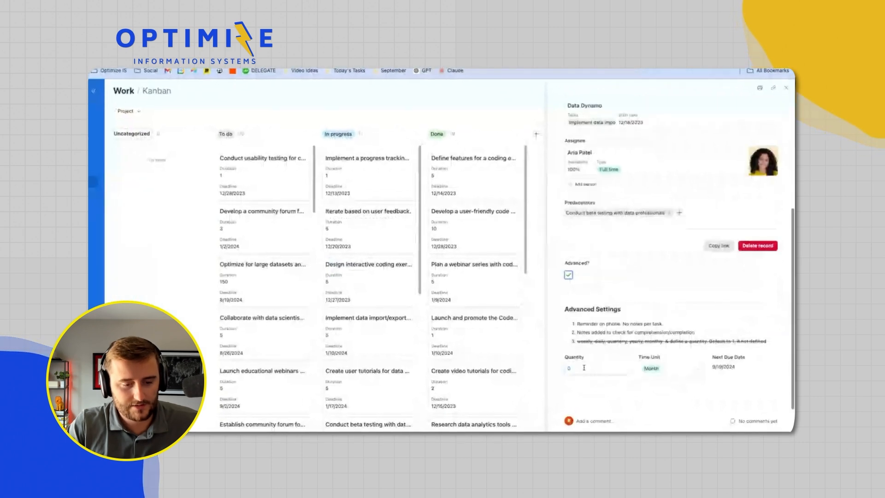
pyautogui.click(584, 367)
pyautogui.write('1')
pyautogui.click(651, 368)
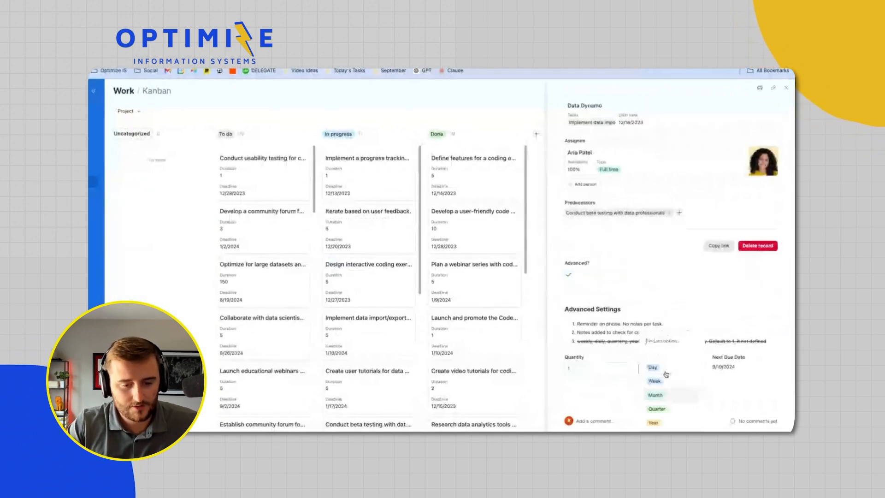
pyautogui.click(681, 410)
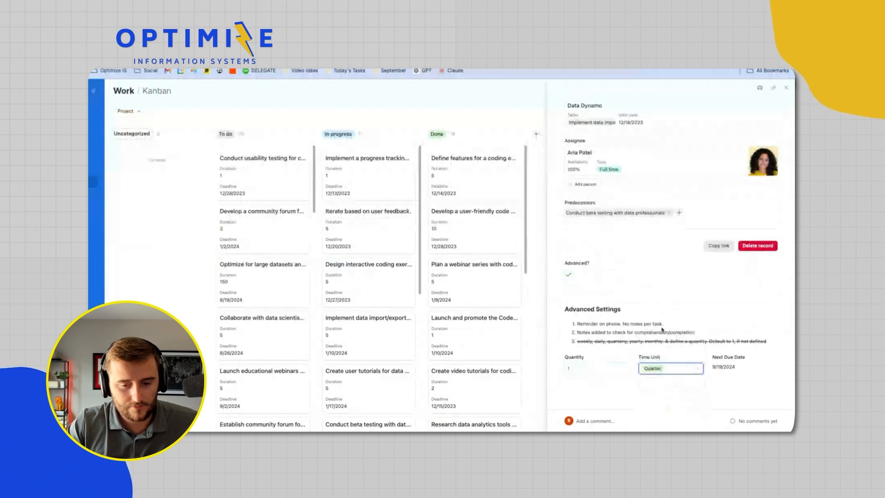
# Compare the task's Deadline with the calculated Next Due Date for the quarterly recurrence
pyautogui.scroll(1, 662, 329)
pyautogui.scroll(3, 662, 329)
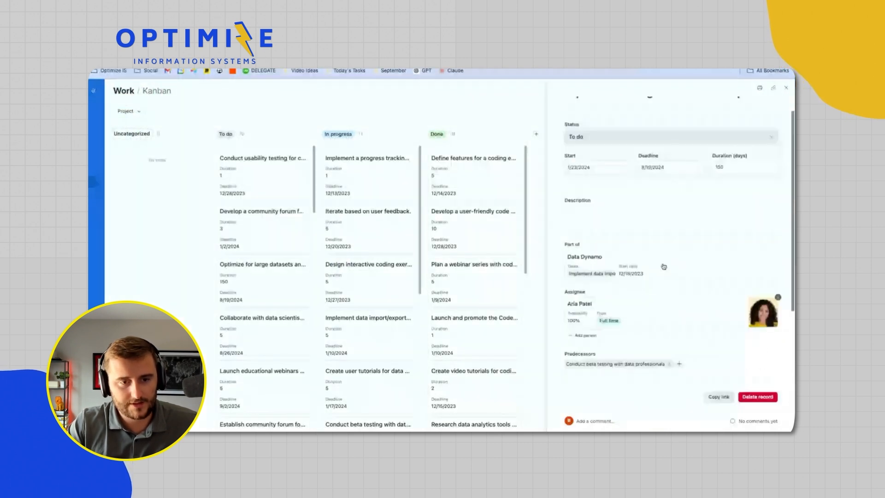
pyautogui.click(644, 168)
pyautogui.click(642, 161)
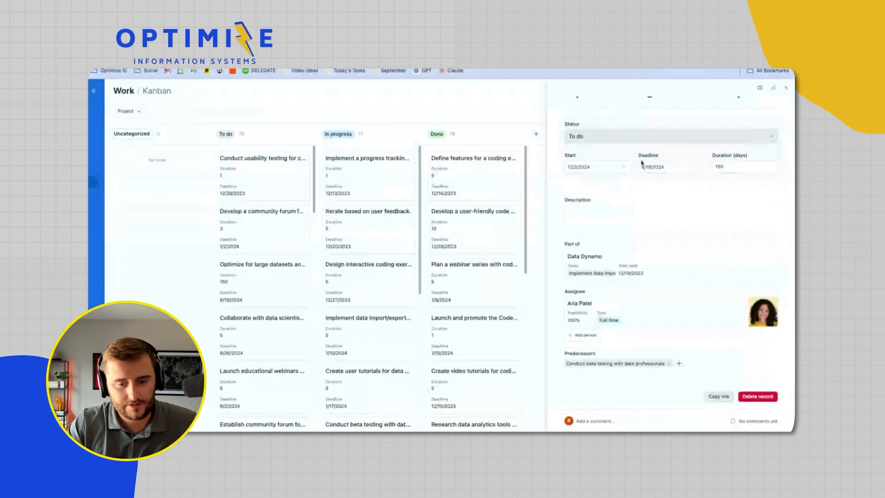
pyautogui.scroll(-3, 642, 165)
pyautogui.moveTo(724, 368); pyautogui.dragTo(712, 367)
pyautogui.scroll(1, 710, 327)
pyautogui.scroll(1, 710, 326)
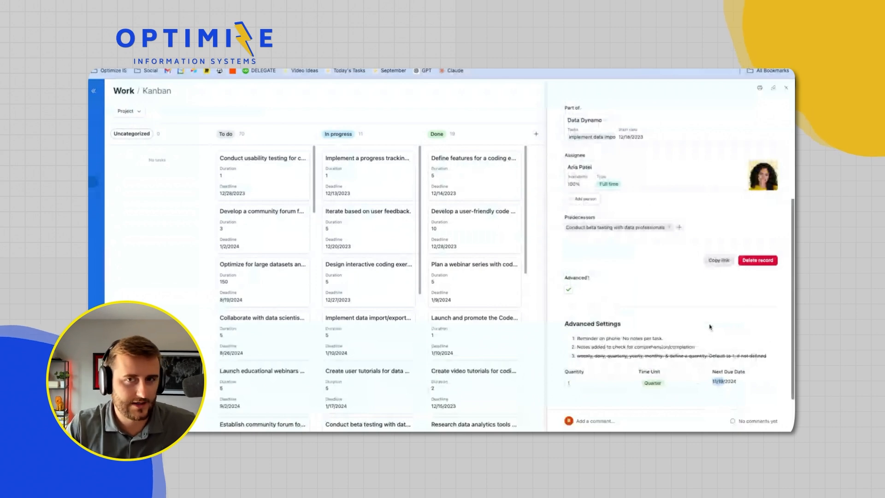
pyautogui.scroll(1, 710, 327)
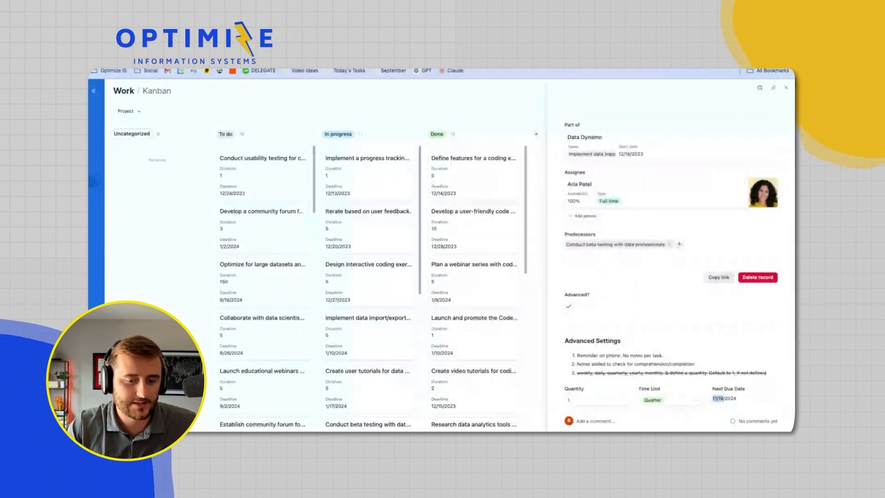
pyautogui.scroll(-1, 709, 326)
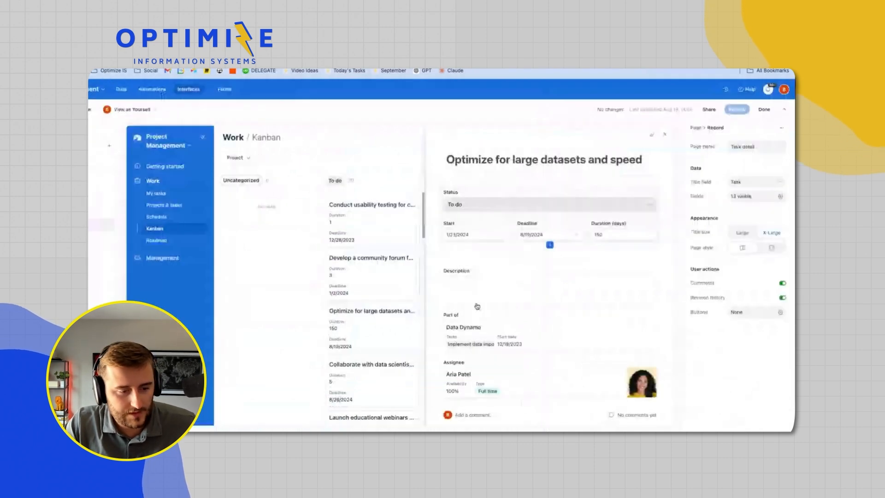
# In the interface editor, retitle the Advanced Settings group as "Advanced Settings - Recurring Tasks"
pyautogui.scroll(-5, 477, 306)
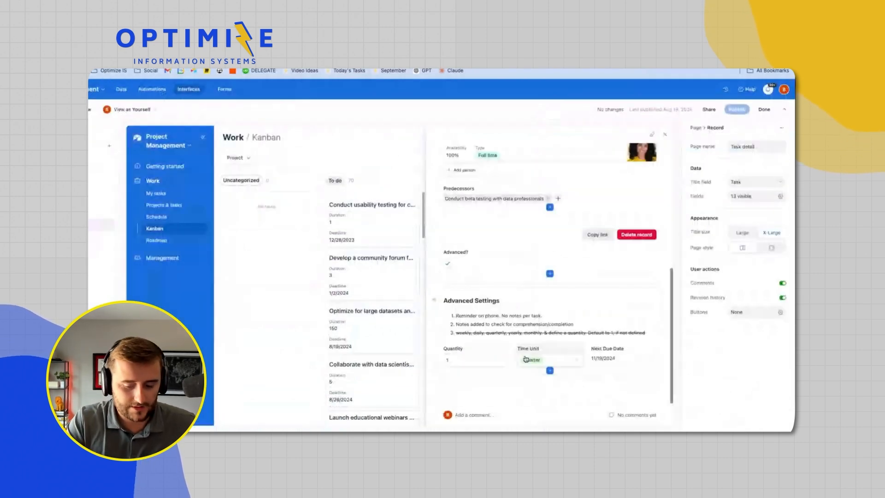
pyautogui.click(498, 300)
pyautogui.write('-')
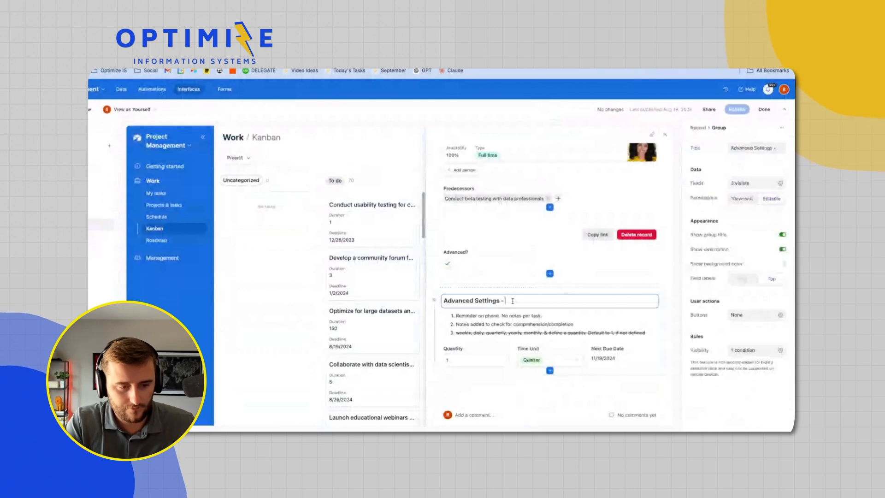
pyautogui.write(' Recurring tasks')
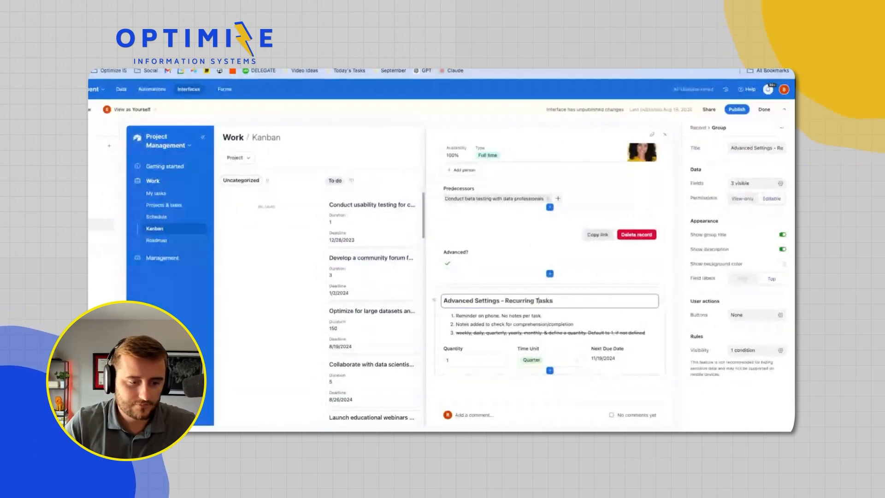
# Publish the Work interface and check the retitled group and its first note on the published task page
pyautogui.click(736, 110)
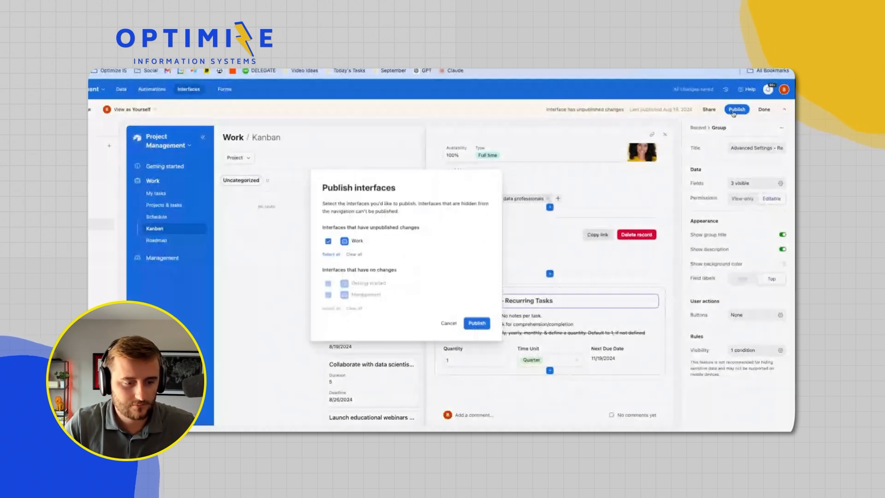
pyautogui.click(479, 322)
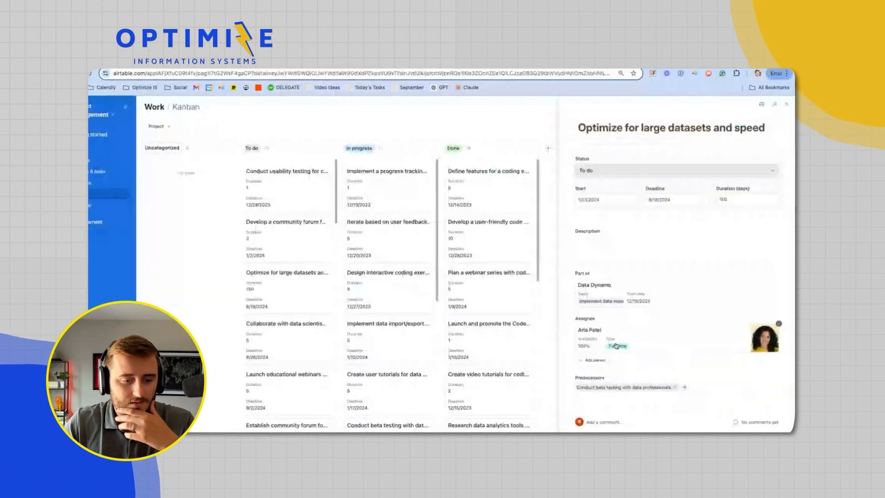
pyautogui.scroll(-4, 619, 342)
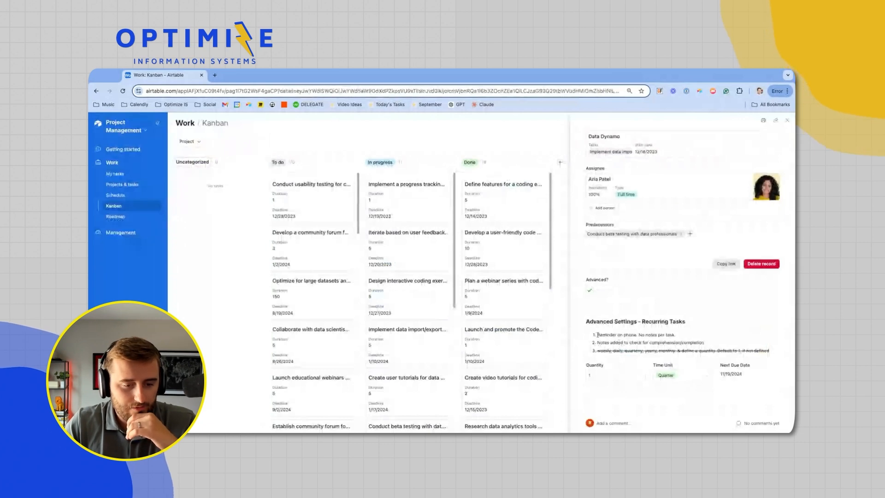
pyautogui.moveTo(598, 335); pyautogui.dragTo(676, 335)
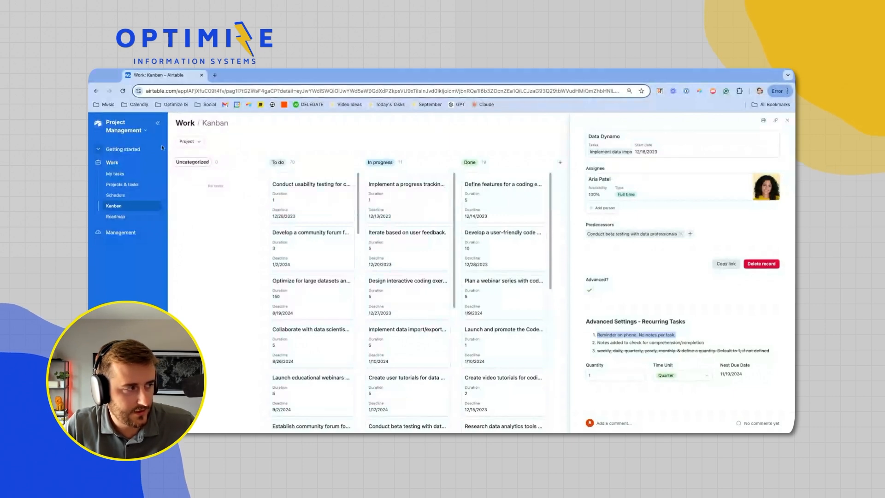
# Open the base's data in a new browser tab and create an automation triggered when a record matches conditions
pyautogui.click(134, 130)
pyautogui.click(137, 158)
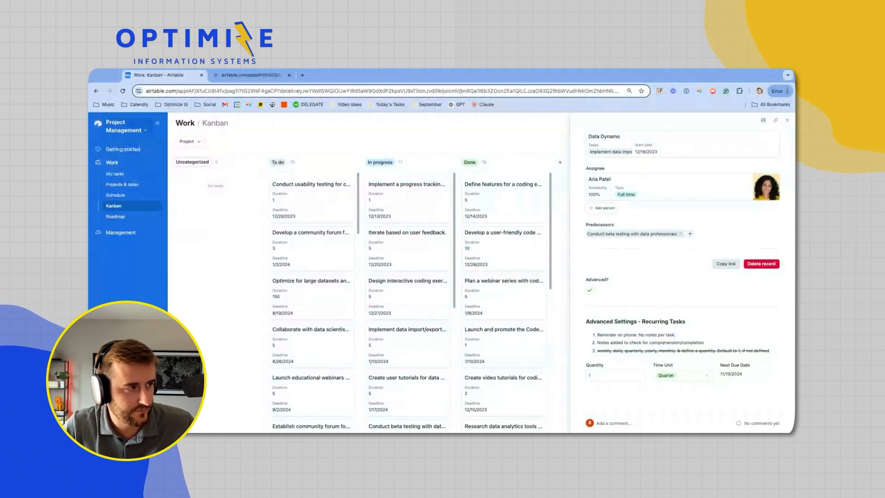
pyautogui.click(253, 78)
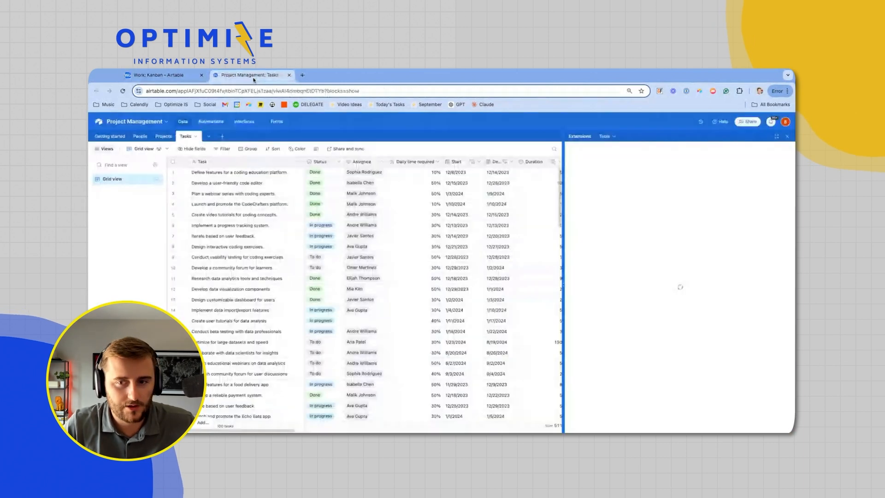
pyautogui.click(216, 125)
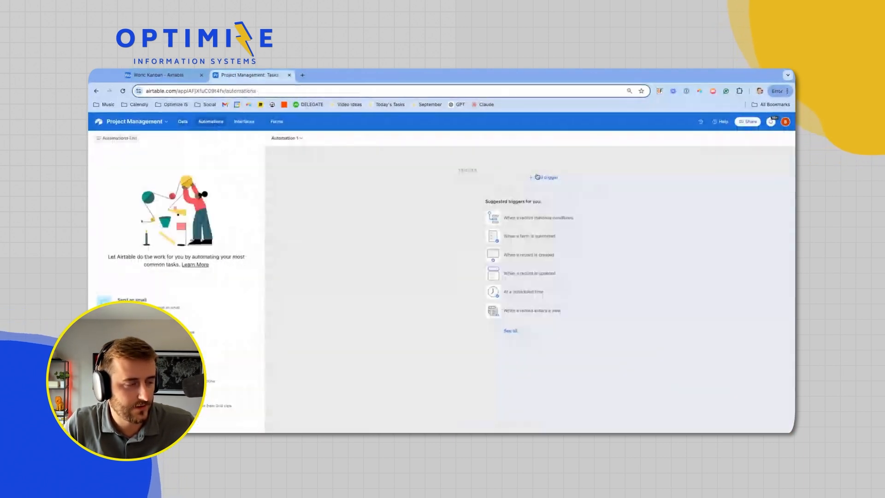
pyautogui.click(538, 177)
pyautogui.click(532, 200)
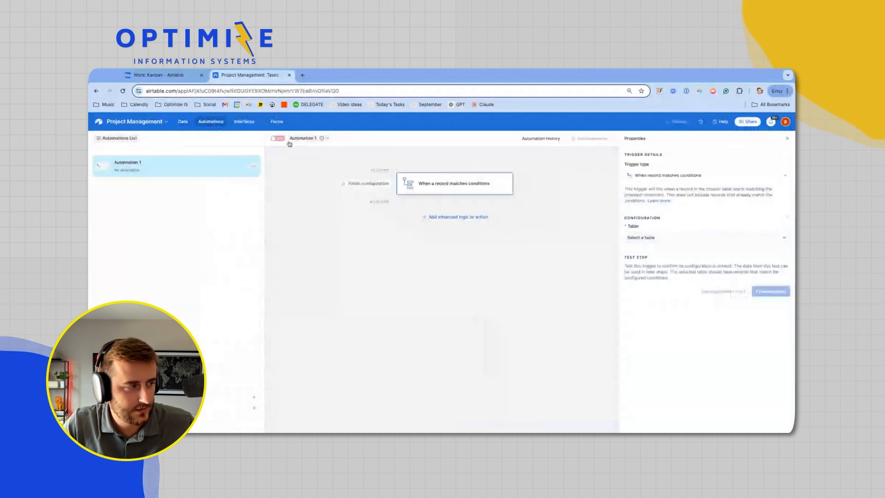
# Rename the automation as "Option 1 - iPhone Reminders"
pyautogui.write('Option 1 -')
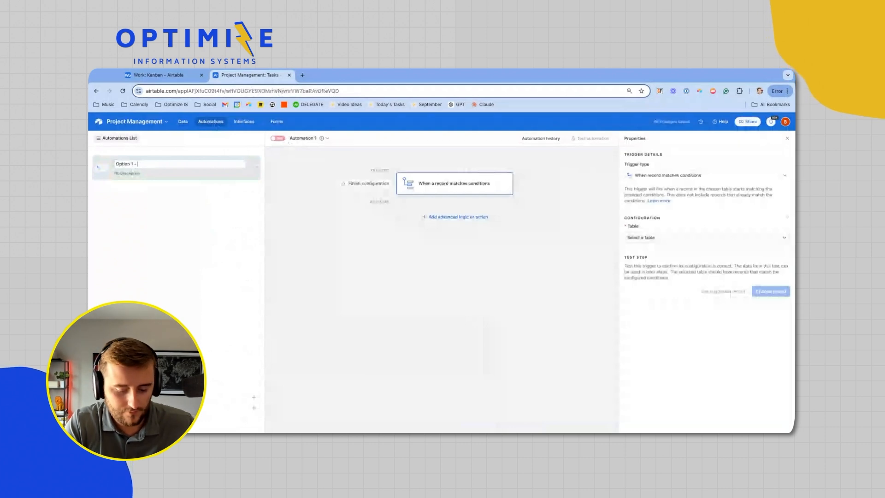
pyautogui.write(' iPho')
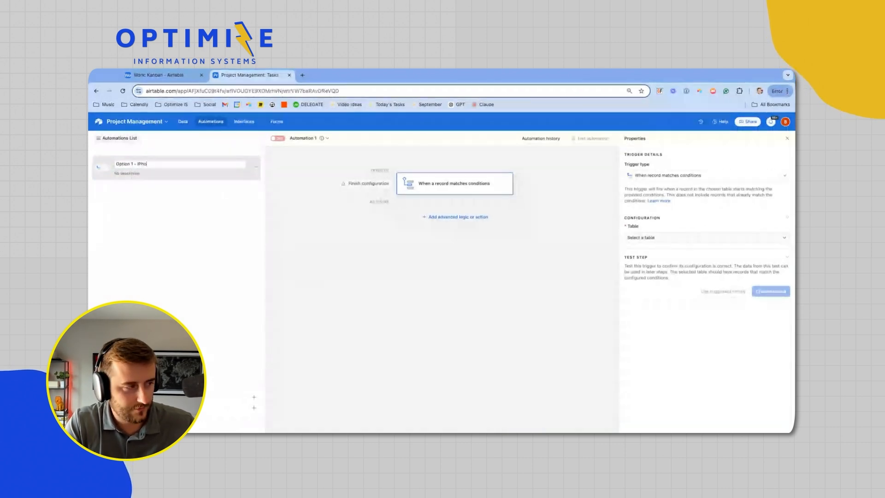
pyautogui.write('ne Reminders')
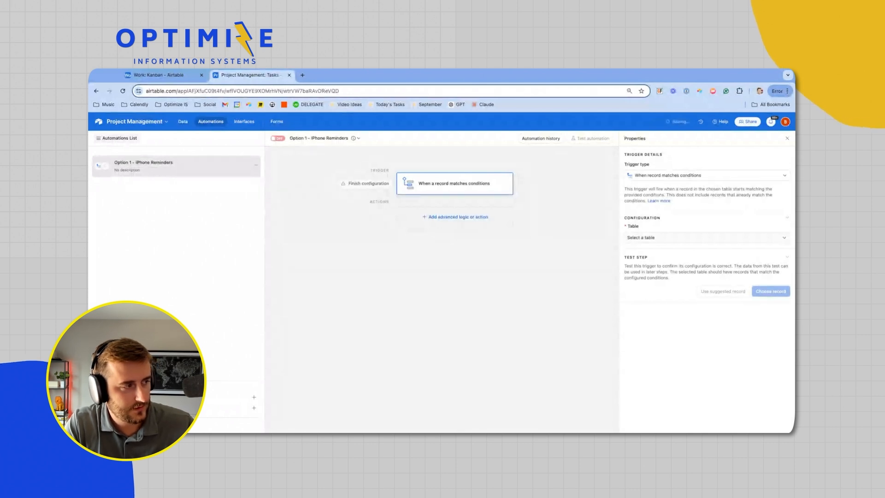
pyautogui.press('Return')
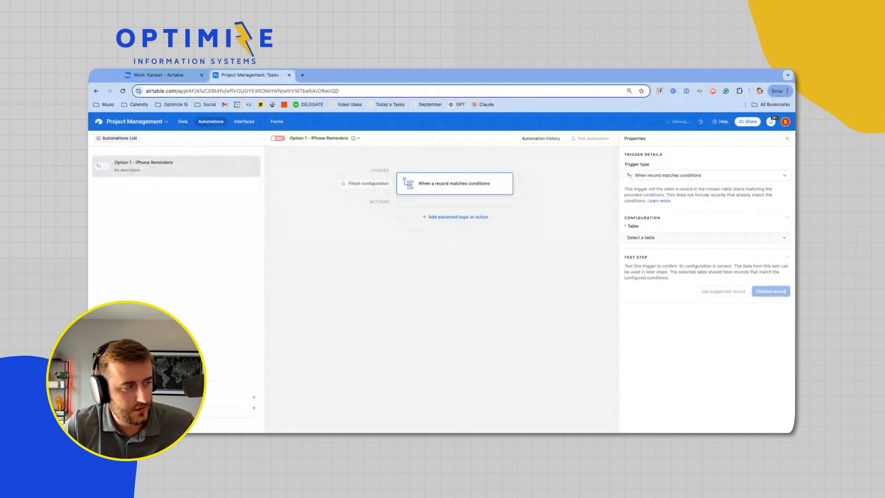
# In the Work interface editor, create a single-select field named "Recurring Task Type" with the option "iPhone" in the Advanced Settings - Recurring Tasks group
pyautogui.click(162, 79)
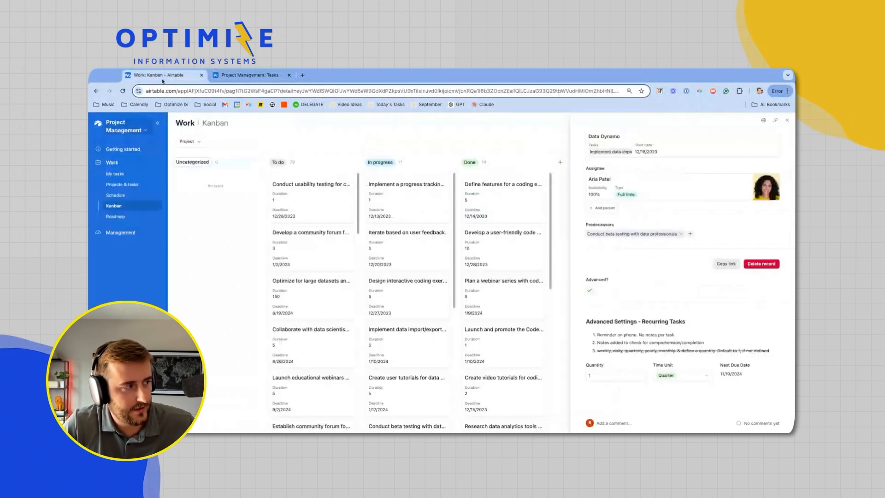
pyautogui.click(138, 130)
pyautogui.click(140, 149)
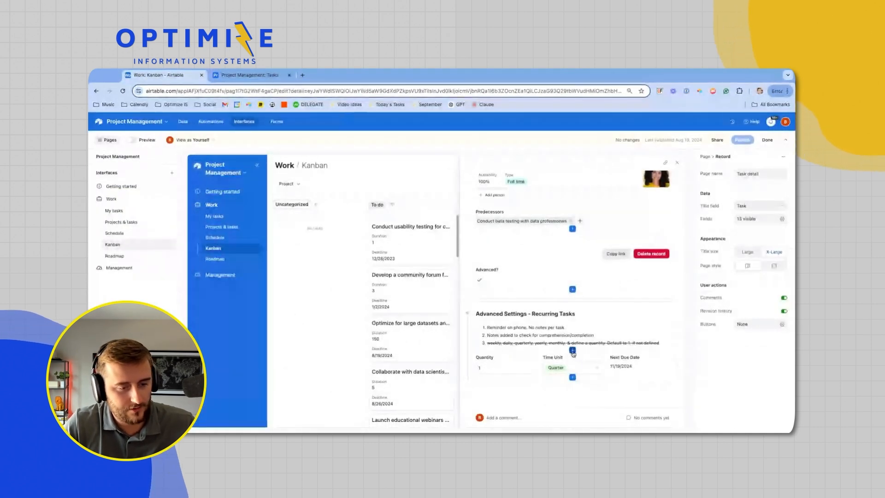
pyautogui.click(573, 351)
pyautogui.click(589, 338)
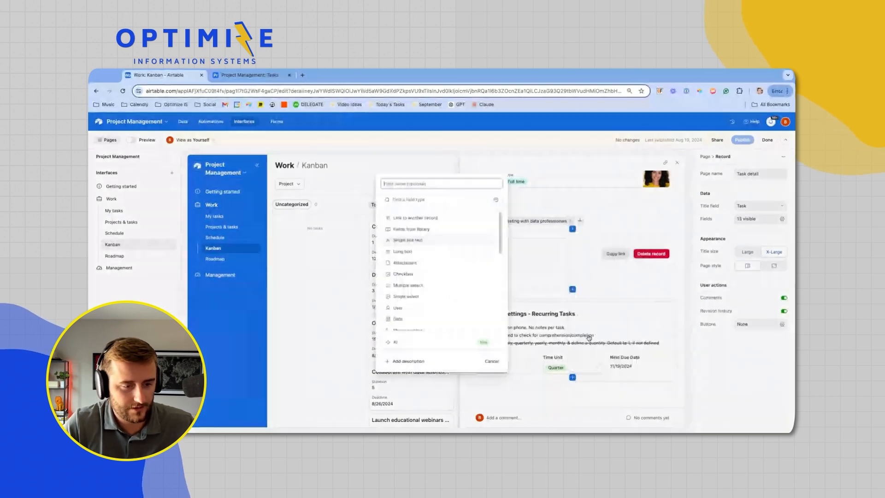
pyautogui.write('Re')
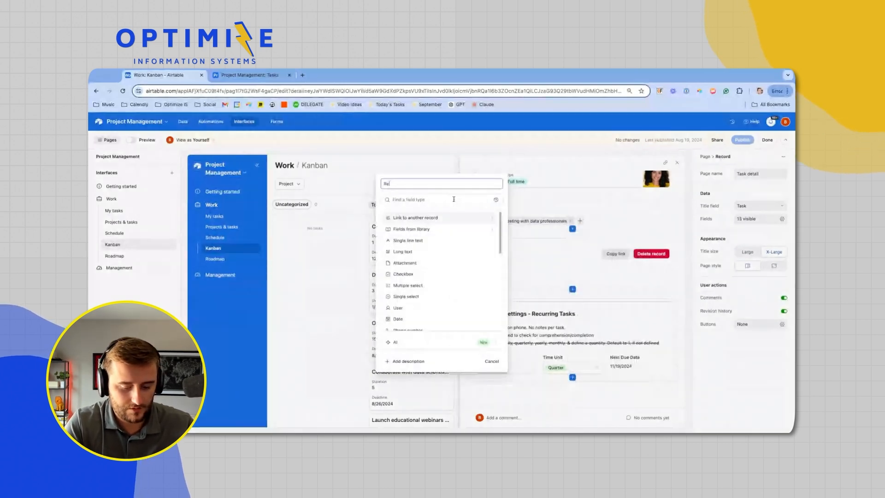
pyautogui.write('curring Task Type')
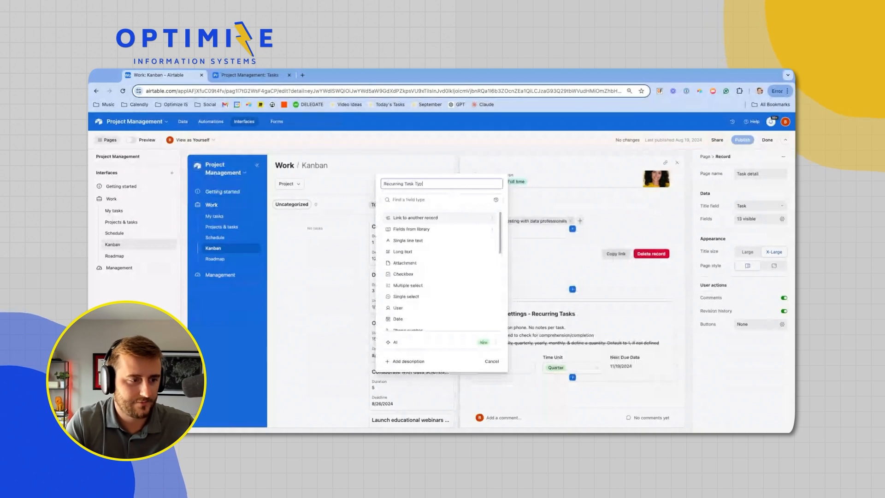
pyautogui.click(430, 297)
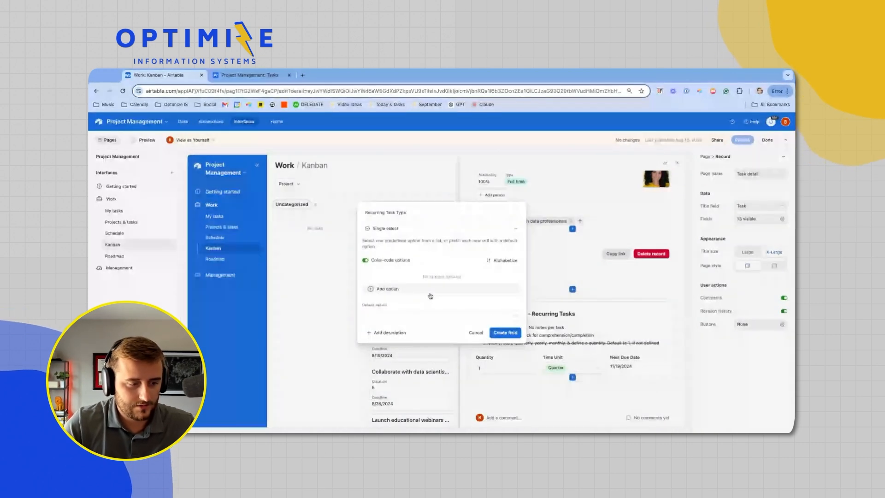
pyautogui.click(408, 288)
pyautogui.write('iPhon')
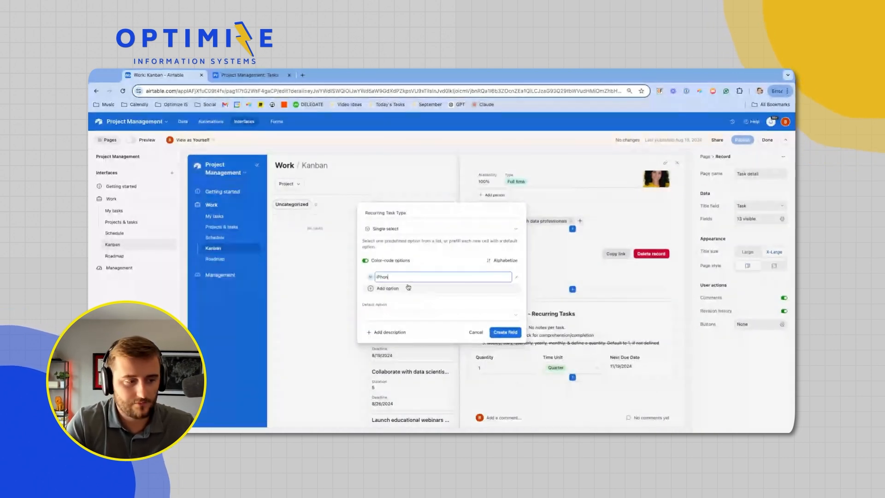
pyautogui.click(505, 332)
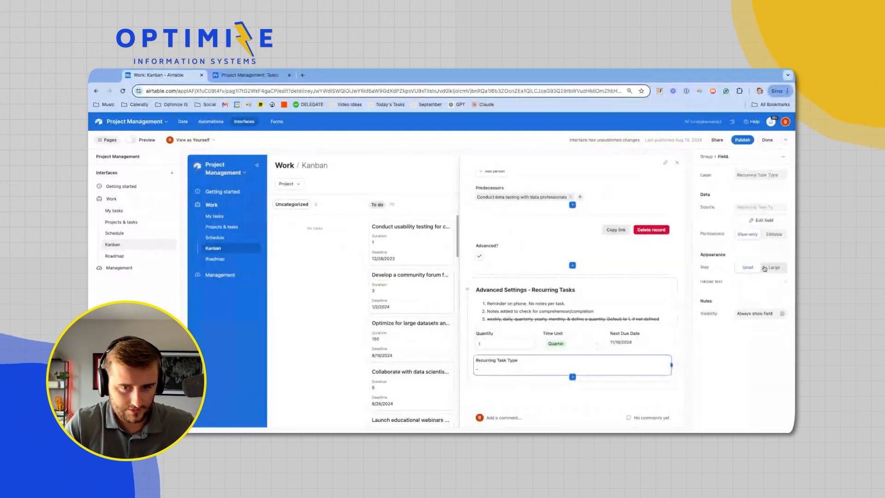
# Add the option "Audit Log" to the Recurring Task Type field and make the field editable
pyautogui.click(762, 220)
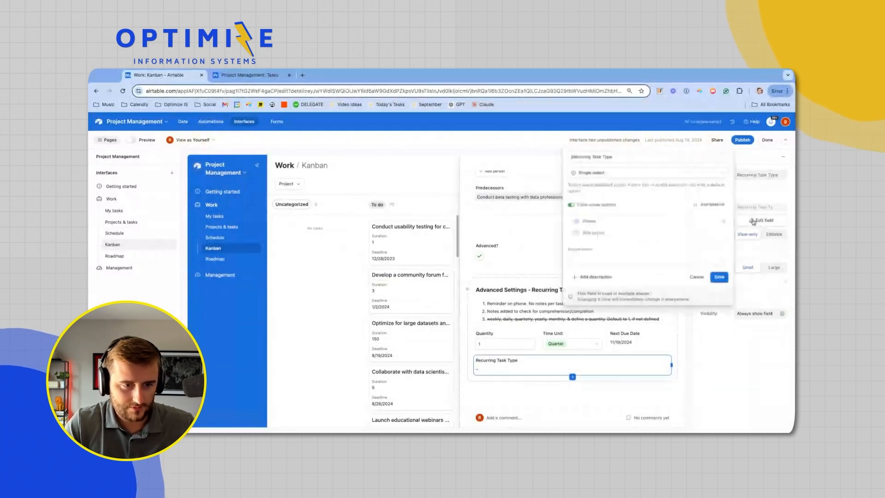
pyautogui.click(587, 233)
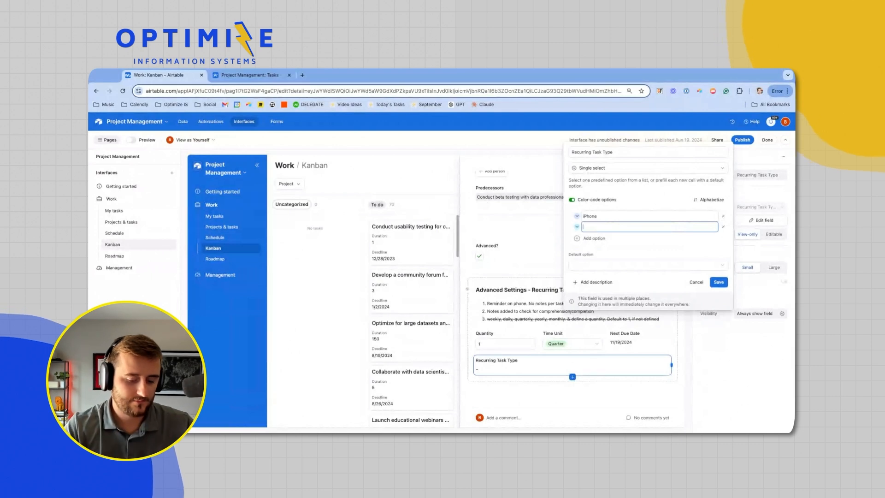
pyautogui.write('Audit Log')
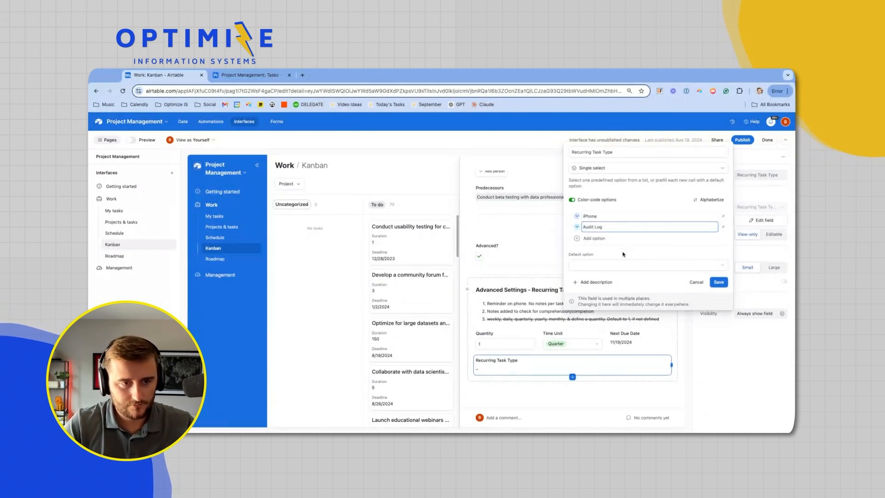
pyautogui.click(667, 265)
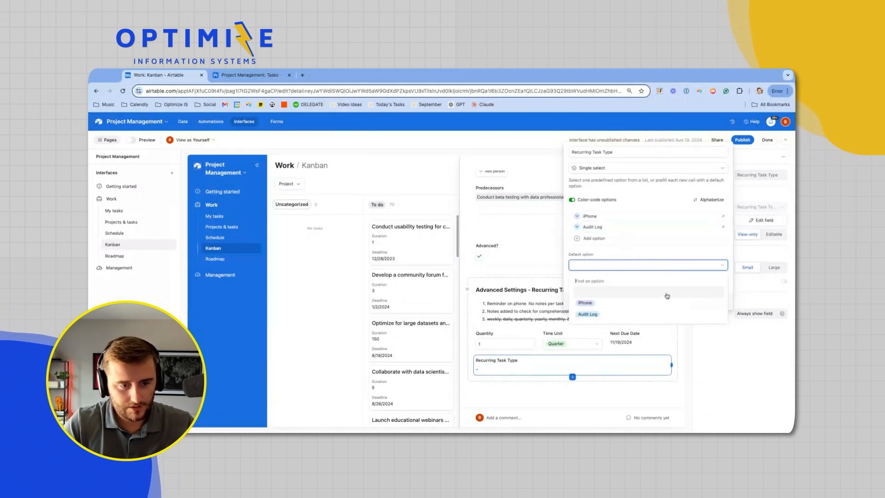
pyautogui.click(671, 298)
pyautogui.click(718, 282)
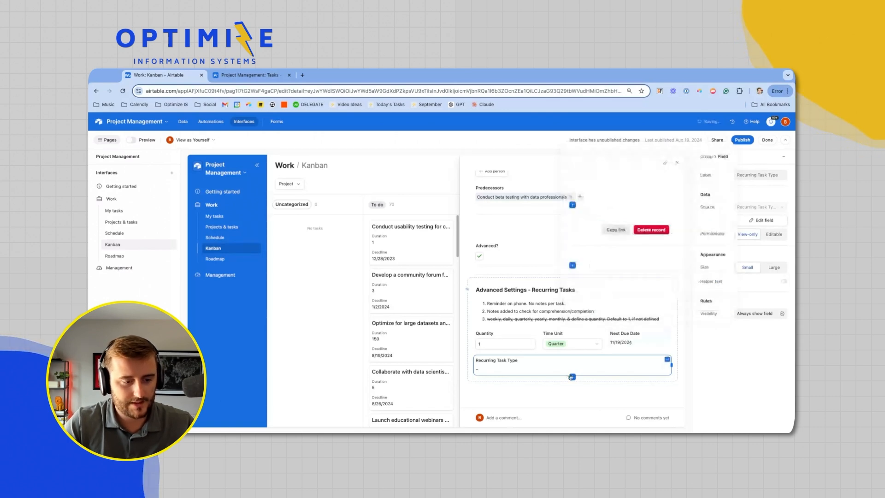
pyautogui.click(773, 234)
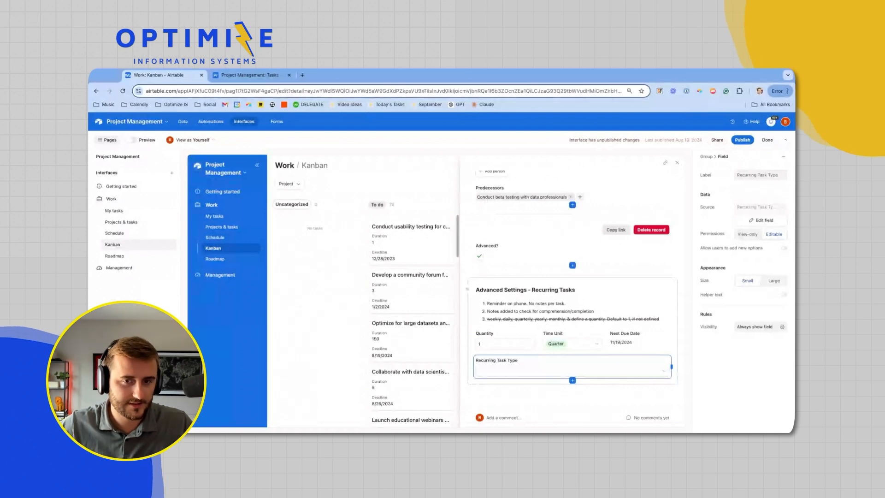
# Publish the Work interface and check the Recurring Task Type field on the published task page
pyautogui.click(742, 139)
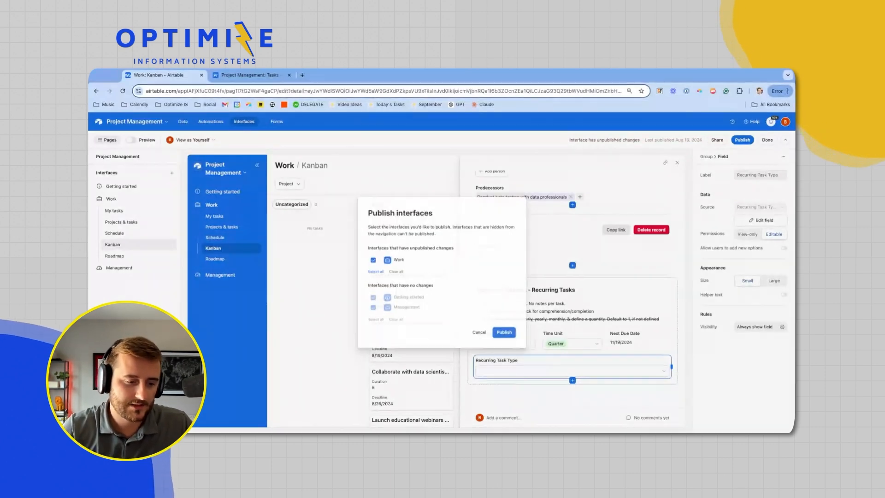
pyautogui.click(510, 334)
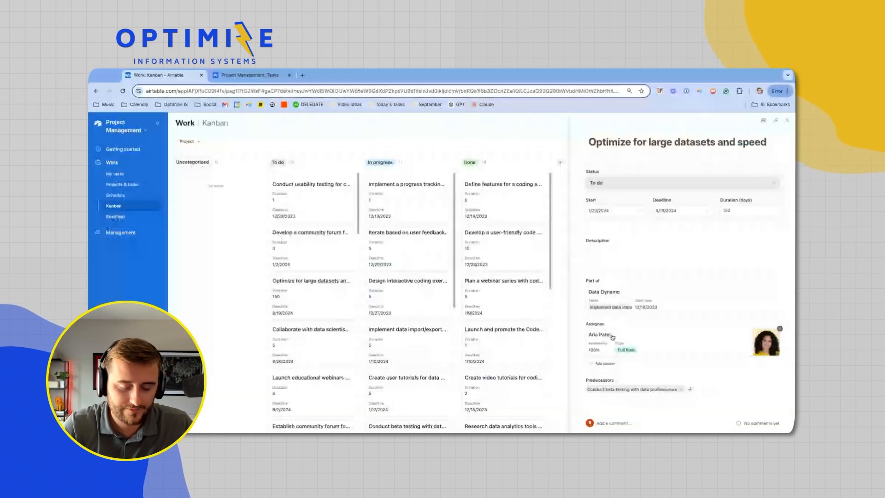
pyautogui.scroll(-4, 617, 355)
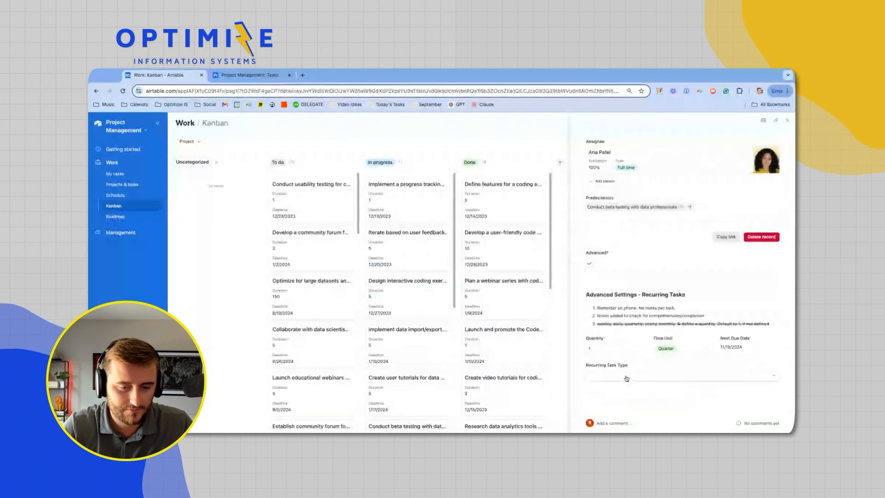
pyautogui.click(239, 76)
pyautogui.click(163, 75)
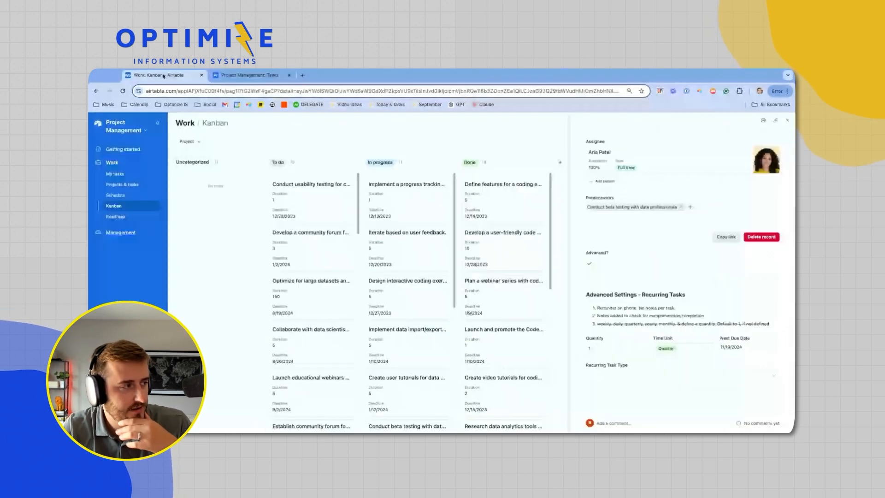
# In the interface editor, start a number field named "Lead Time (Days)" at the end of the Advanced Settings - Recurring Tasks group
pyautogui.click(146, 130)
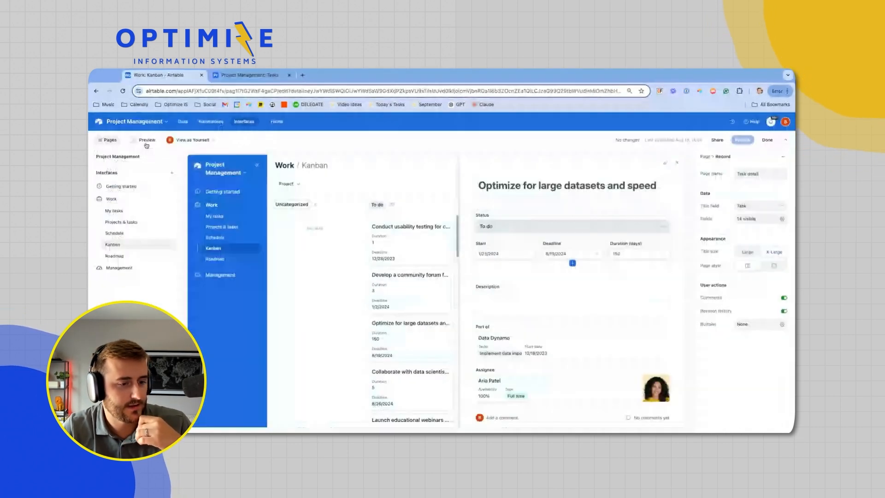
pyautogui.scroll(-10, 575, 303)
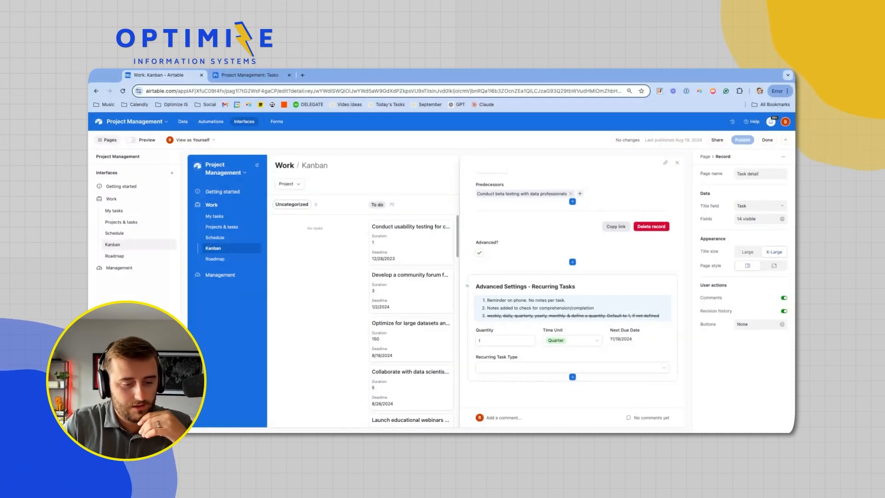
pyautogui.click(573, 377)
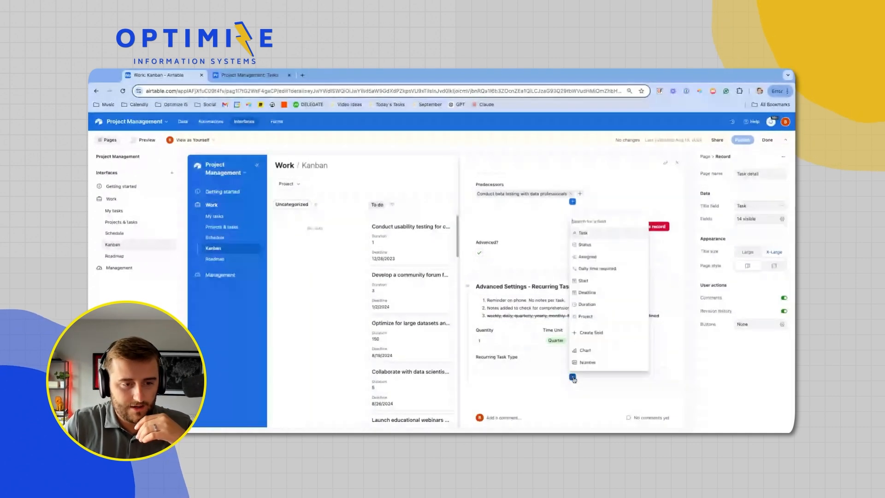
pyautogui.click(593, 334)
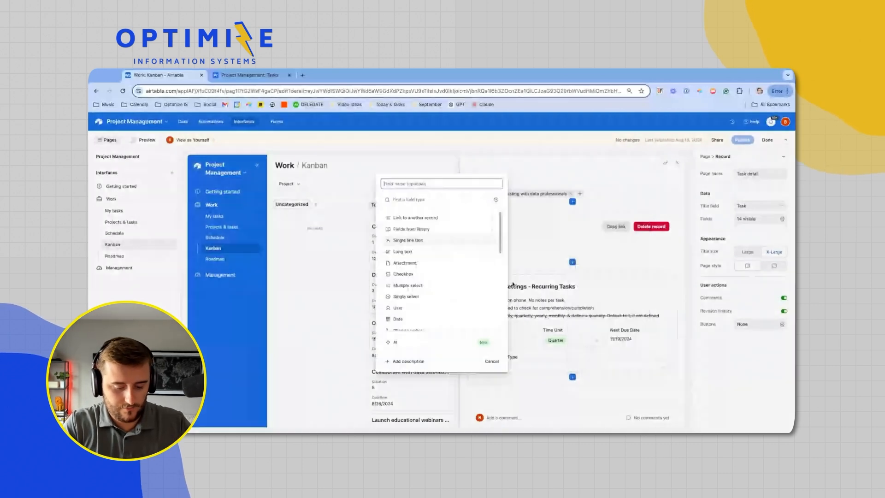
pyautogui.write('Lead ')
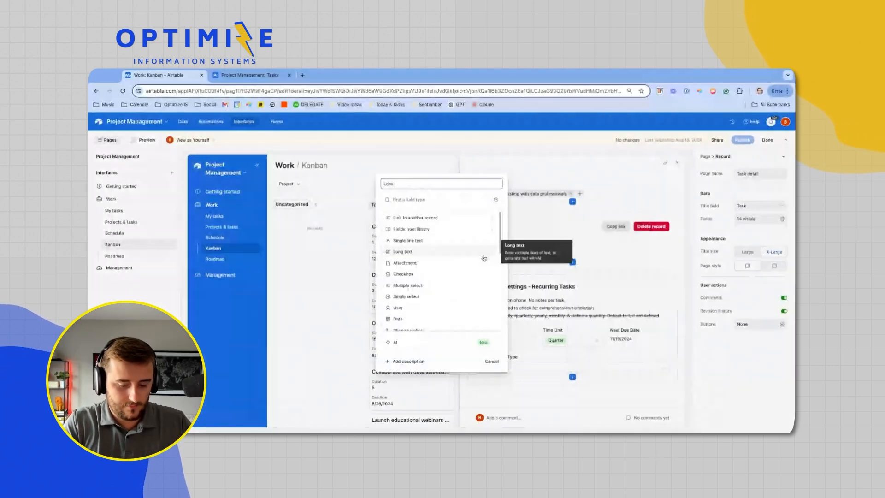
pyautogui.write('Time (Days)')
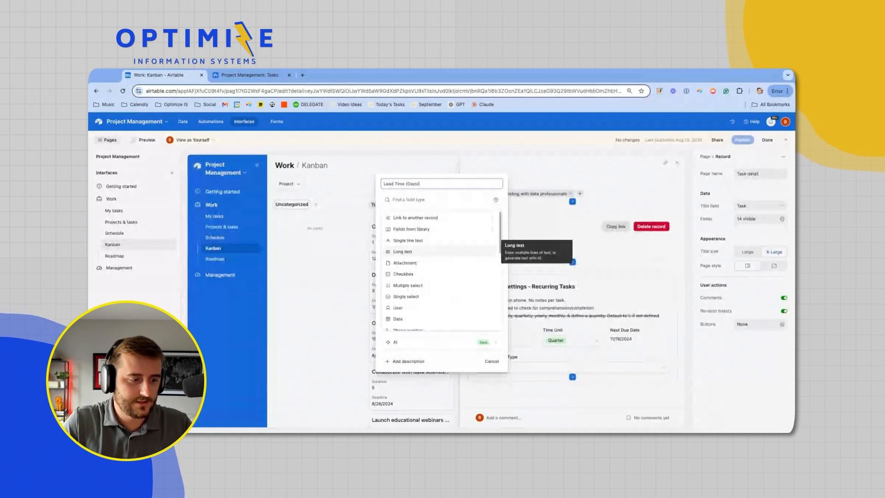
pyautogui.scroll(-2, 445, 308)
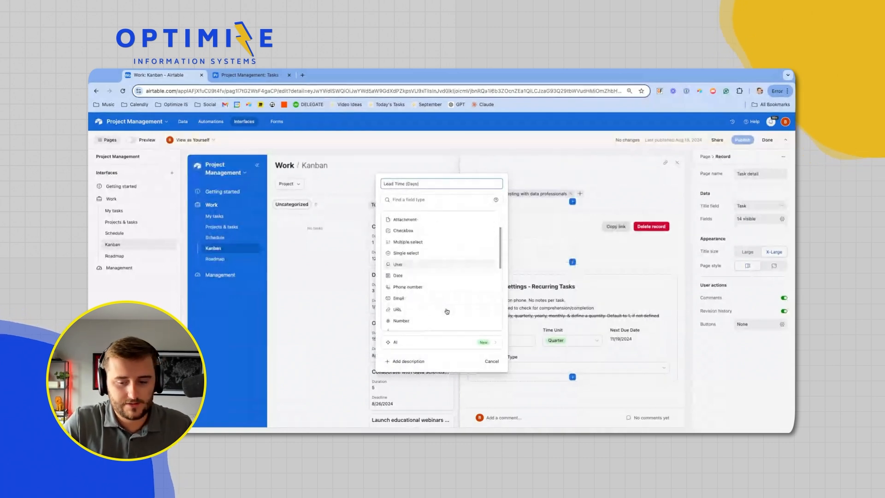
pyautogui.click(433, 320)
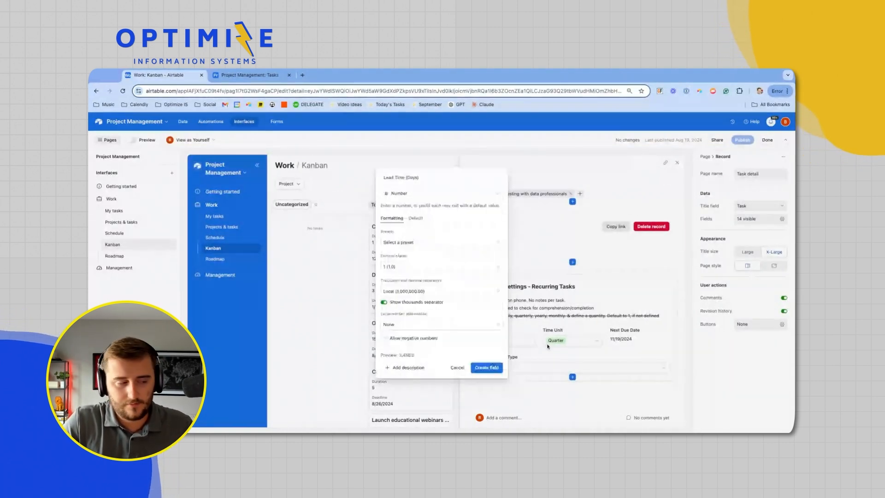
# Set the Lead Time (Days) number format to 0 decimal places and create the field
pyautogui.click(411, 242)
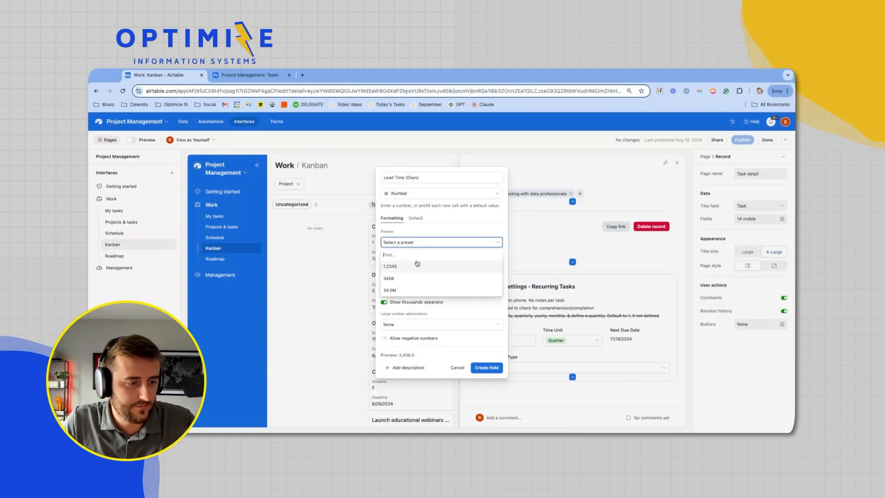
pyautogui.click(388, 278)
pyautogui.click(410, 266)
pyautogui.click(412, 294)
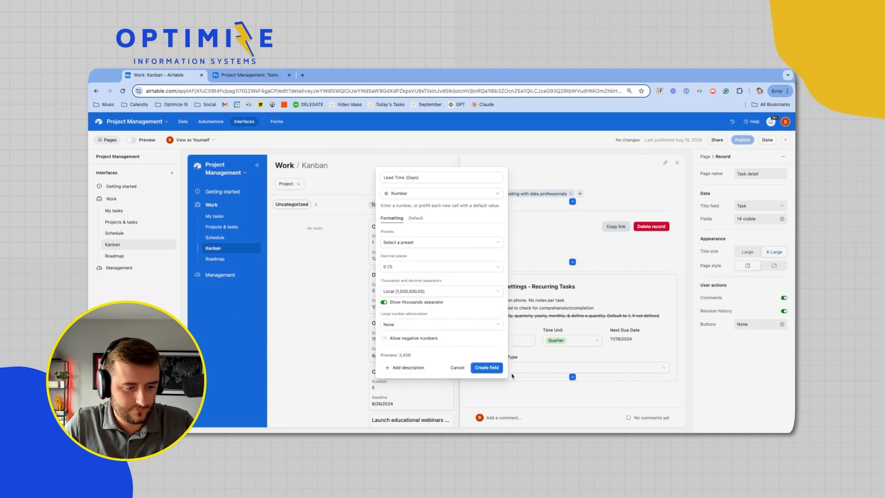
pyautogui.click(486, 367)
# Place the Lead Time (Days) field before Recurring Task Type in the same row and make it editable
pyautogui.click(502, 371)
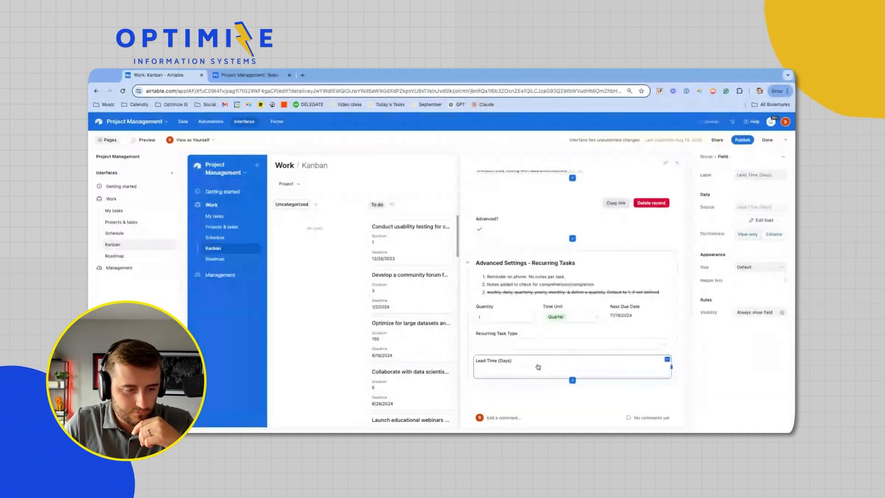
pyautogui.moveTo(538, 366)
pyautogui.mouseDown()
pyautogui.moveTo(534, 353)
pyautogui.moveTo(533, 363)
pyautogui.mouseUp()
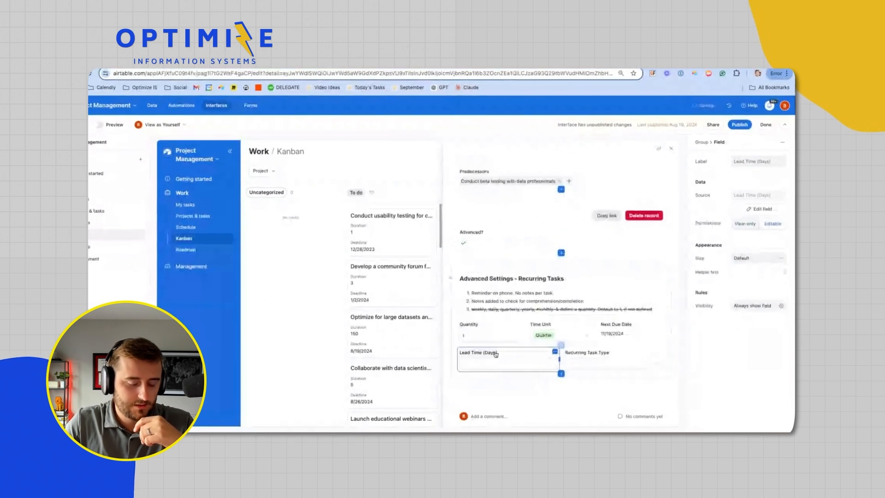
pyautogui.click(622, 328)
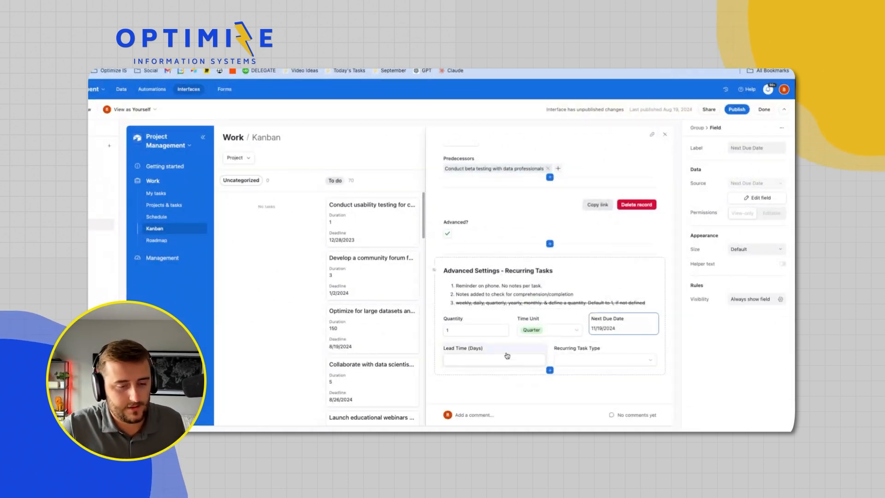
# Start a formula field "Lead Time Date" in the recurring tasks group, enter if({Lead Time (Days)},{Lead Time (Days)},14) and copy the expression
pyautogui.click(550, 370)
pyautogui.click(587, 322)
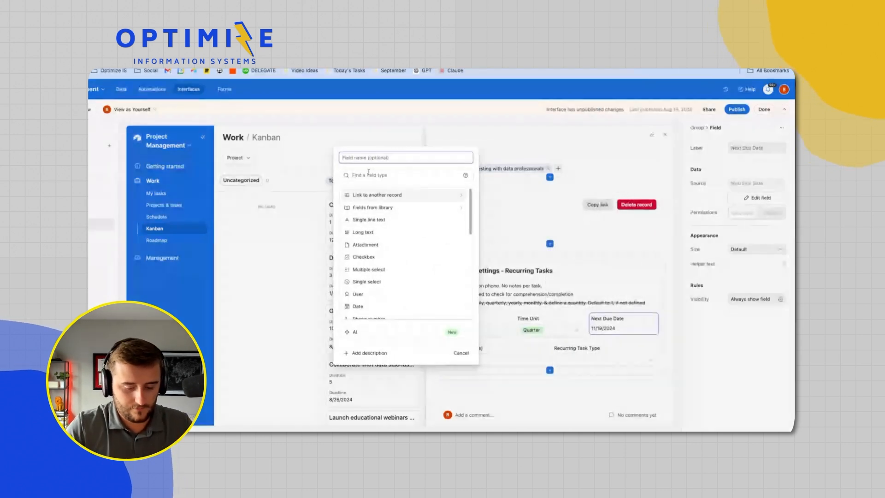
pyautogui.write('Lead Time Date')
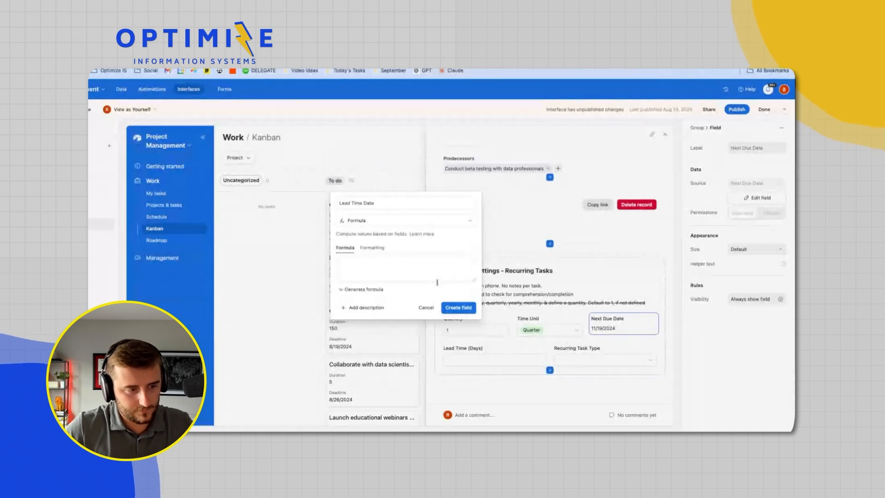
pyautogui.click(425, 272)
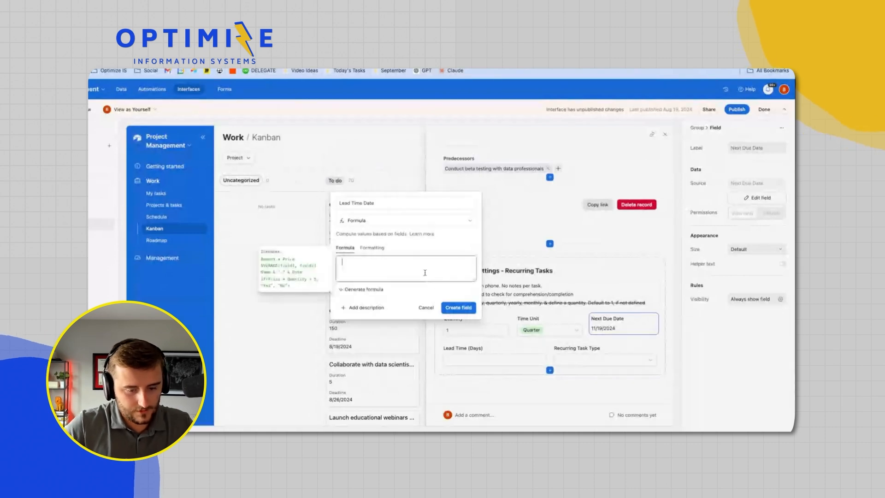
pyautogui.write('if(')
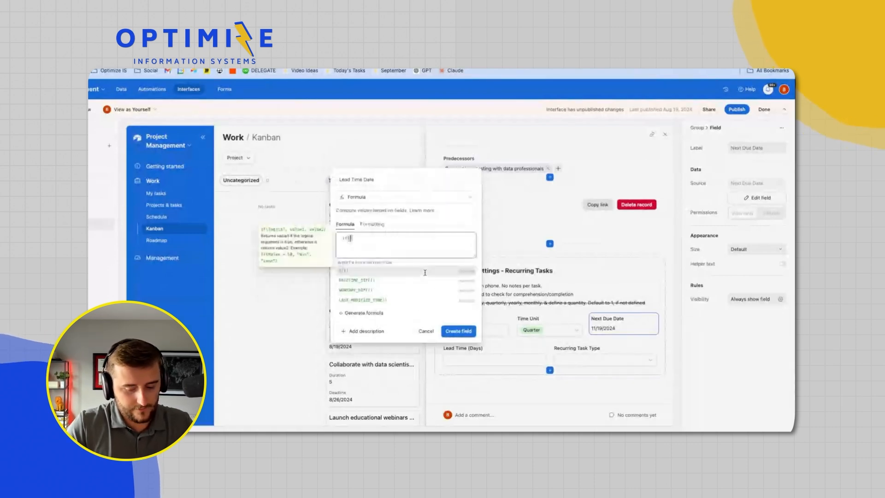
pyautogui.write('lead')
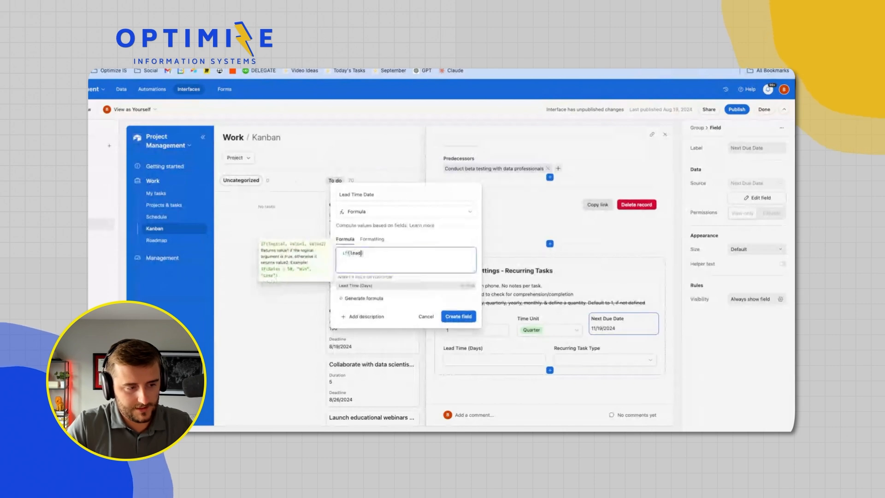
pyautogui.press('Return')
pyautogui.write(',lead')
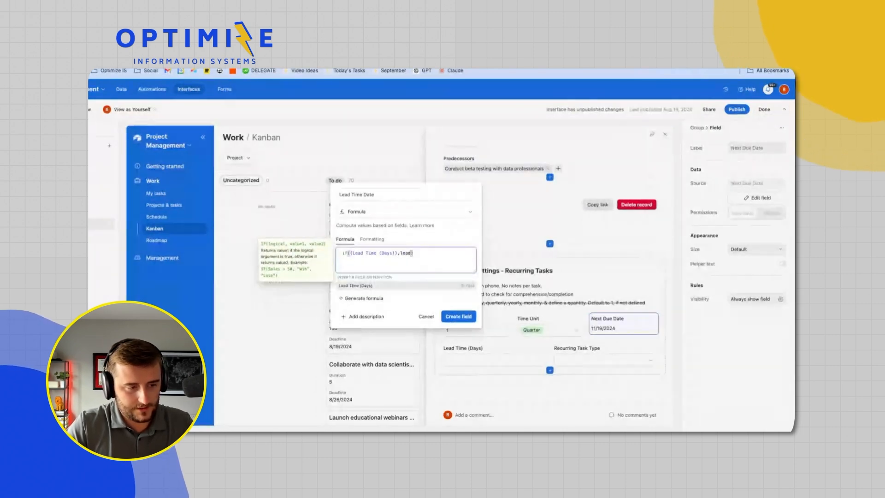
pyautogui.press('Return')
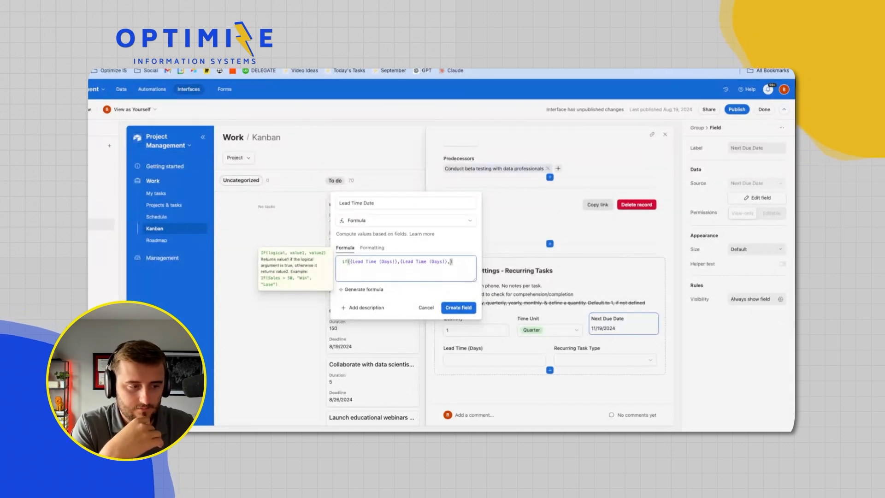
pyautogui.write('4')
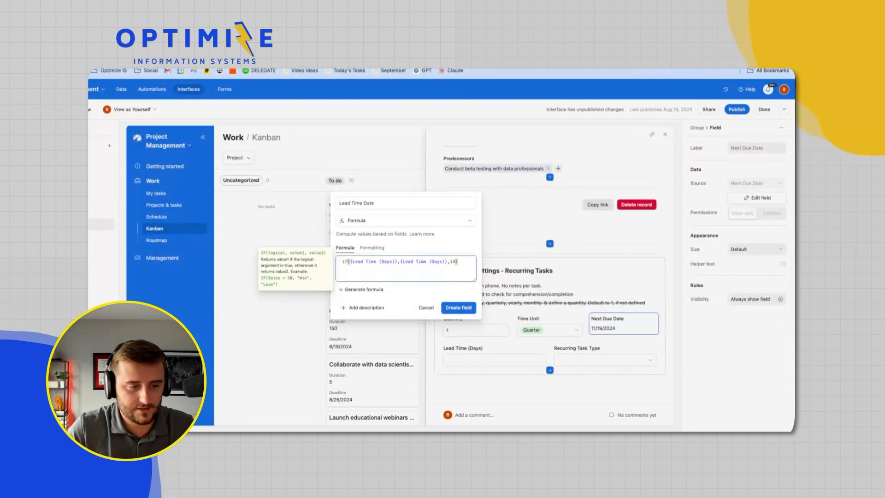
pyautogui.press('super+a')
pyautogui.hotkey('ctrl', 'c')
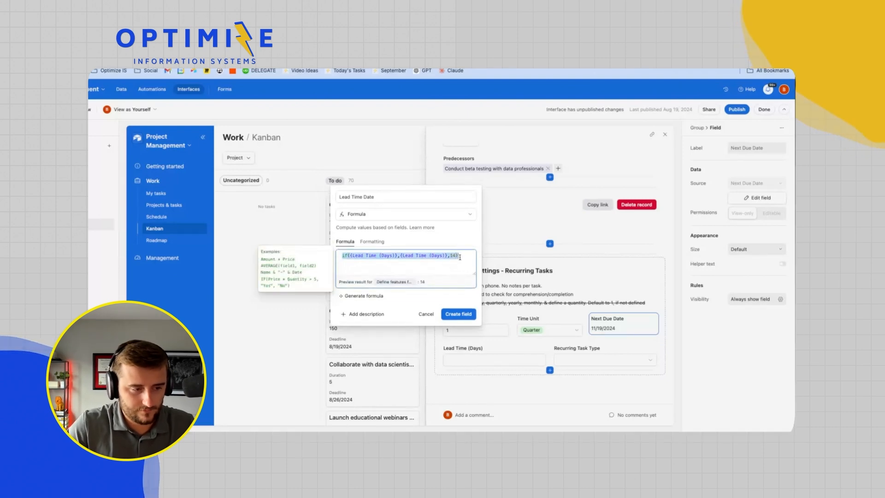
# Set the formula to DATEADD({Next Due Date},-1*if({Lead Time (Days)},{Lead Time (Days)},14),'day') and create the Lead Time Date field
pyautogui.write('datet')
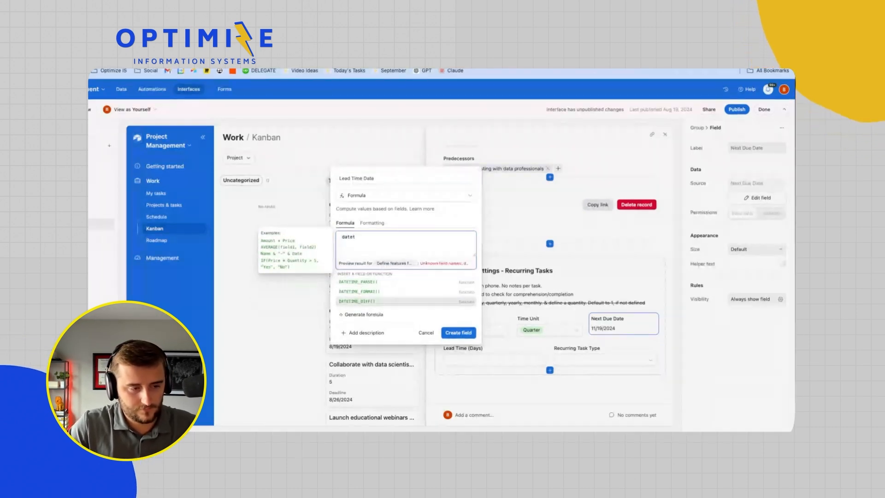
pyautogui.press('Return')
pyautogui.press('super+a')
pyautogui.write('datea')
pyautogui.press('Return')
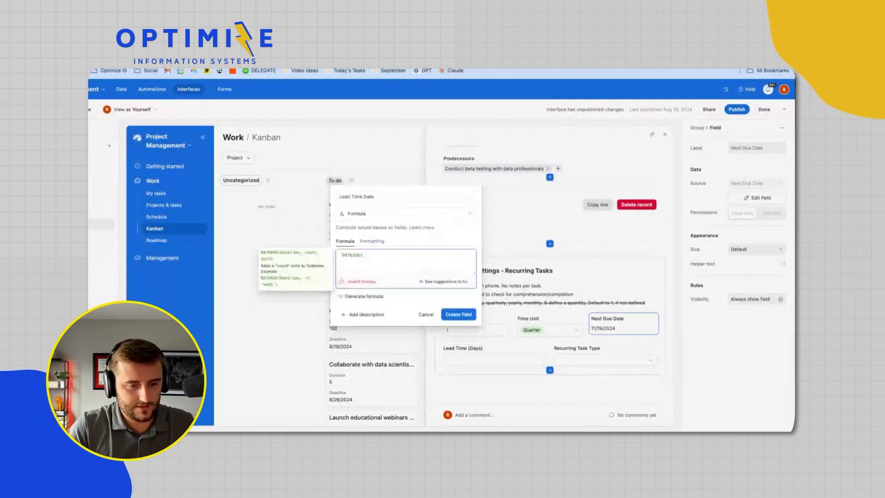
pyautogui.write('next')
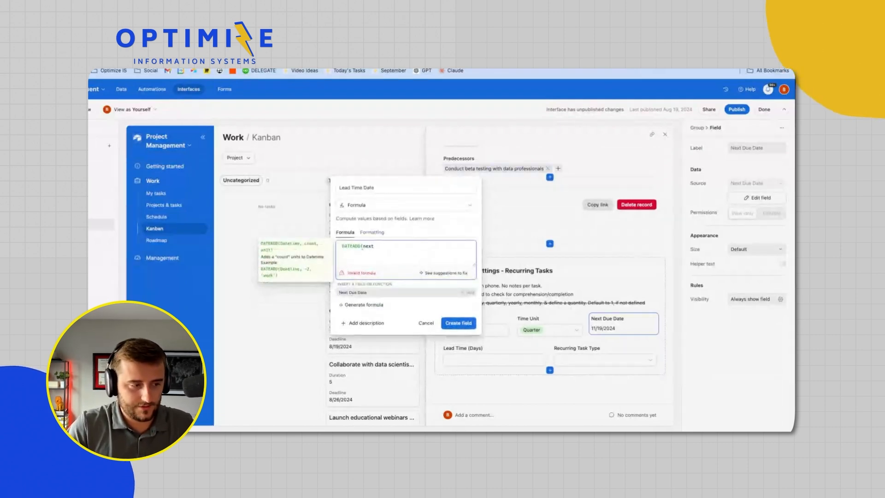
pyautogui.press('Return')
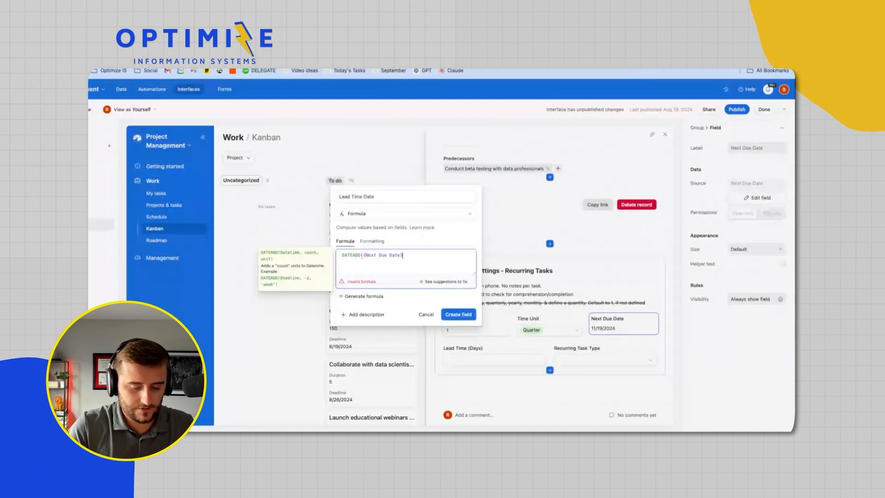
pyautogui.write(',-3*')
pyautogui.hotkey('ctrl', 'v')
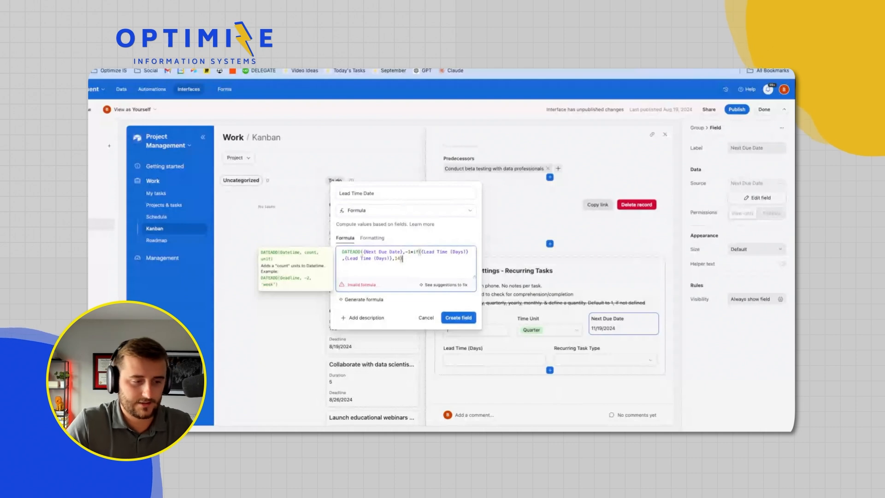
pyautogui.write(",'day'")
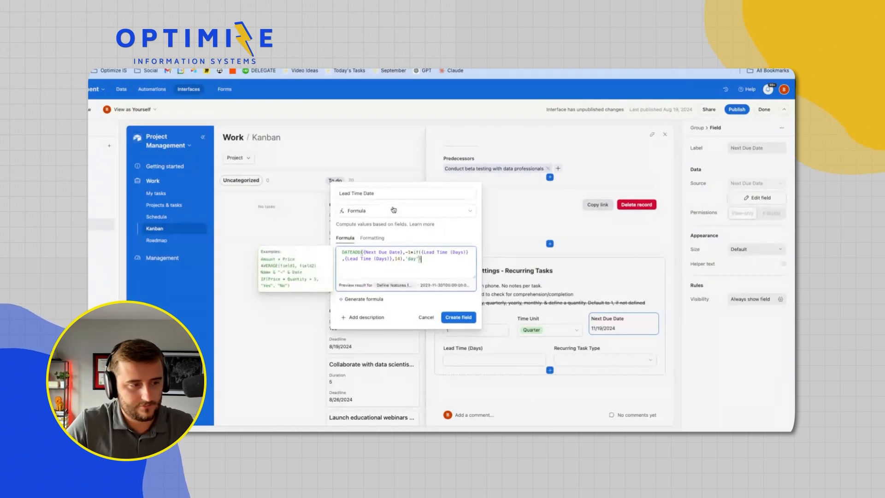
pyautogui.write(')')
pyautogui.click(468, 317)
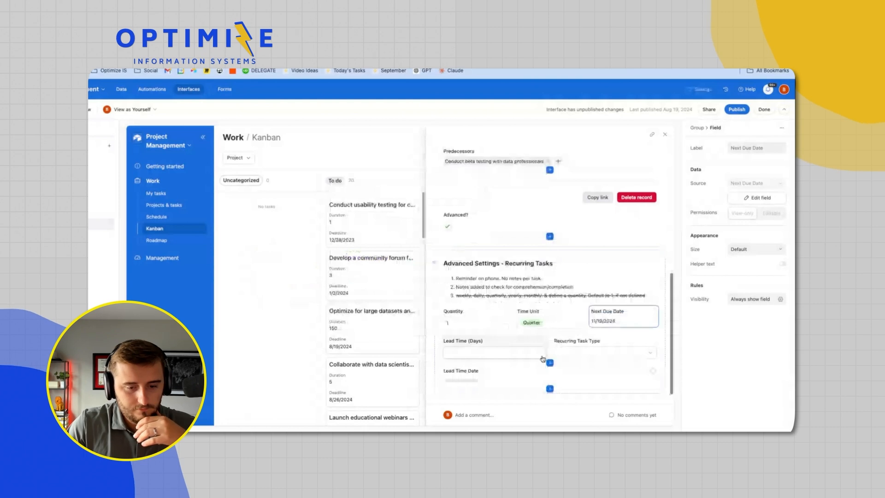
# Arrange Recurring Task Type, Lead Time (Days) and Lead Time Date in one row, and exclude the time from Lead Time Date's formatting
pyautogui.moveTo(543, 359); pyautogui.dragTo(661, 351)
pyautogui.moveTo(553, 350); pyautogui.dragTo(454, 349)
pyautogui.click(609, 348)
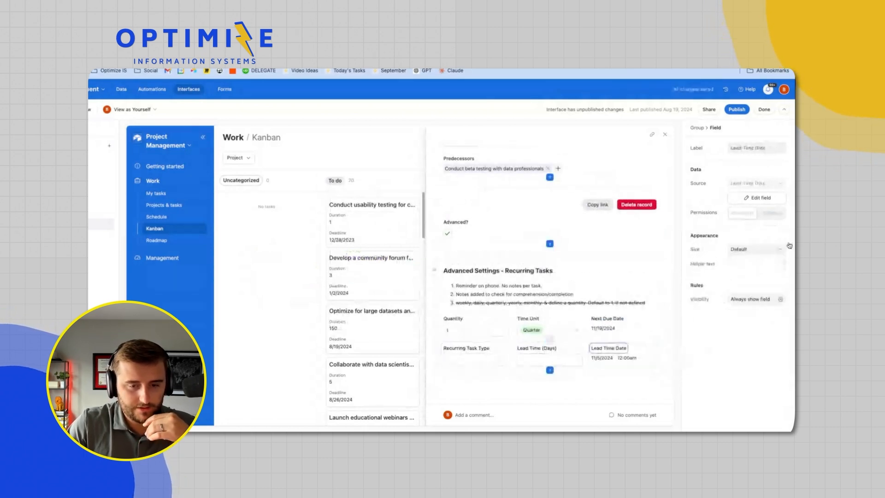
pyautogui.click(761, 197)
pyautogui.click(616, 177)
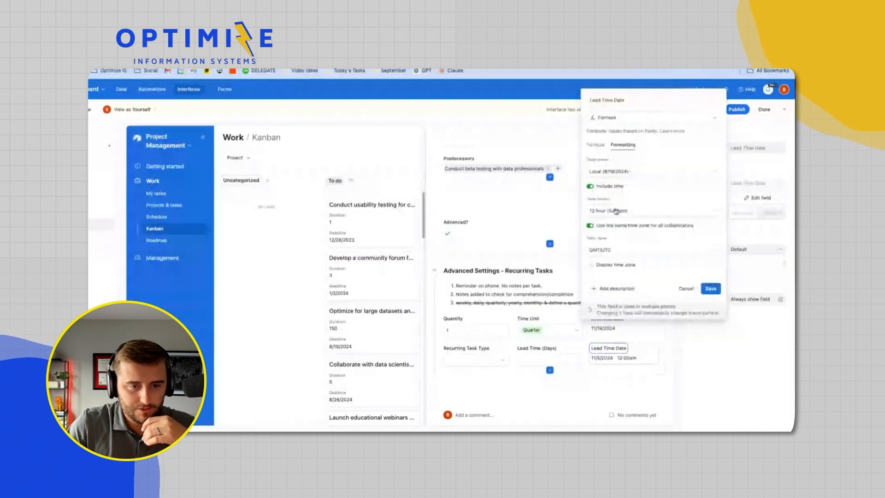
pyautogui.click(610, 186)
pyautogui.click(710, 275)
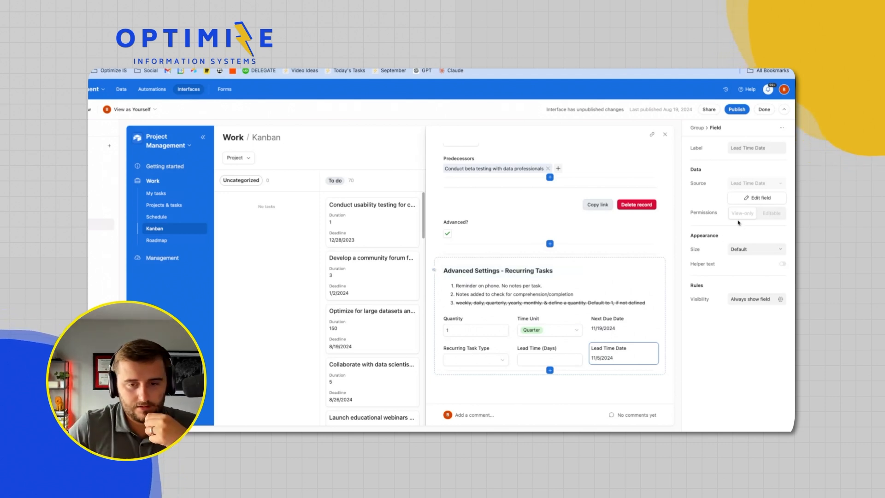
# In the Lead Time Date formula, replace the nested IF expression with the {Lead Time (Days)} field
pyautogui.click(746, 198)
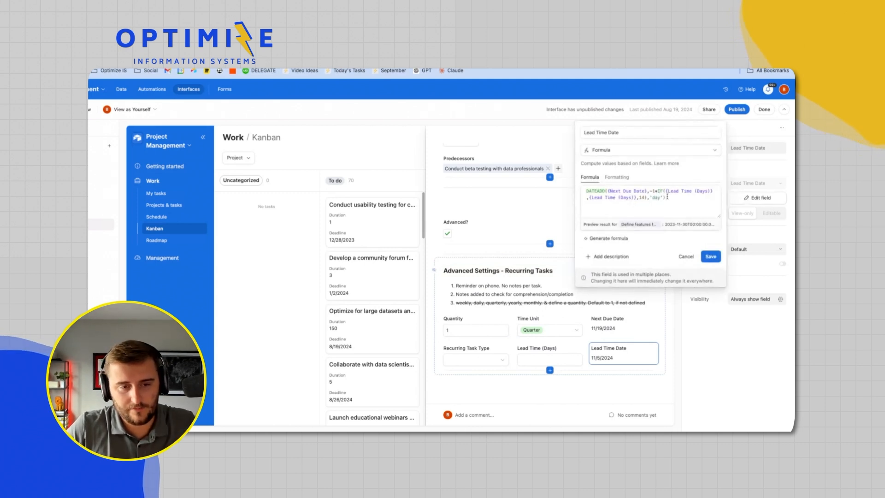
pyautogui.click(658, 191)
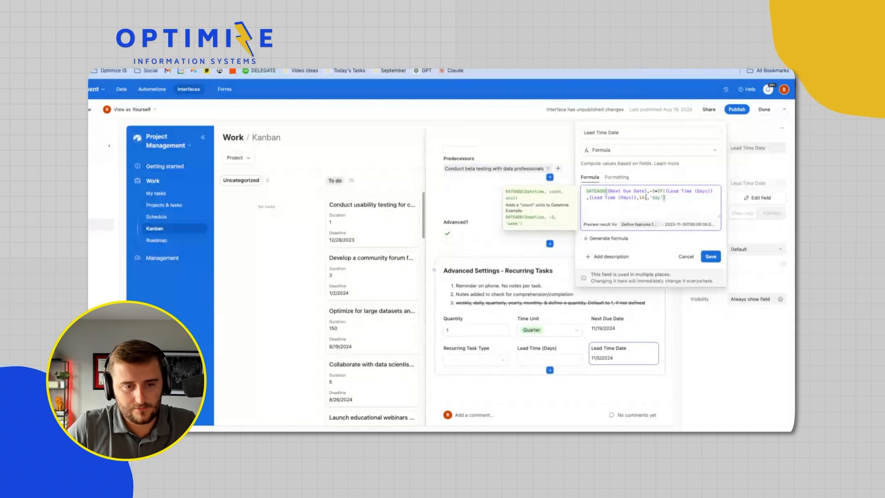
pyautogui.moveTo(658, 191); pyautogui.dragTo(647, 197)
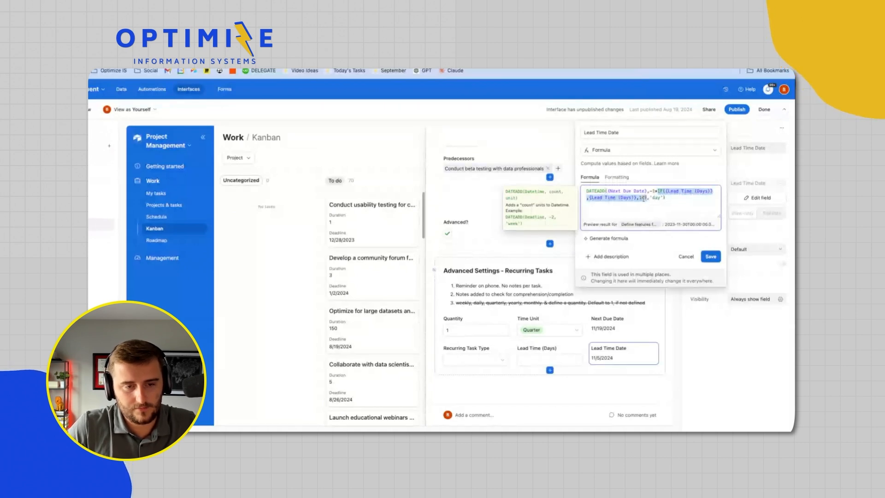
pyautogui.write('lead')
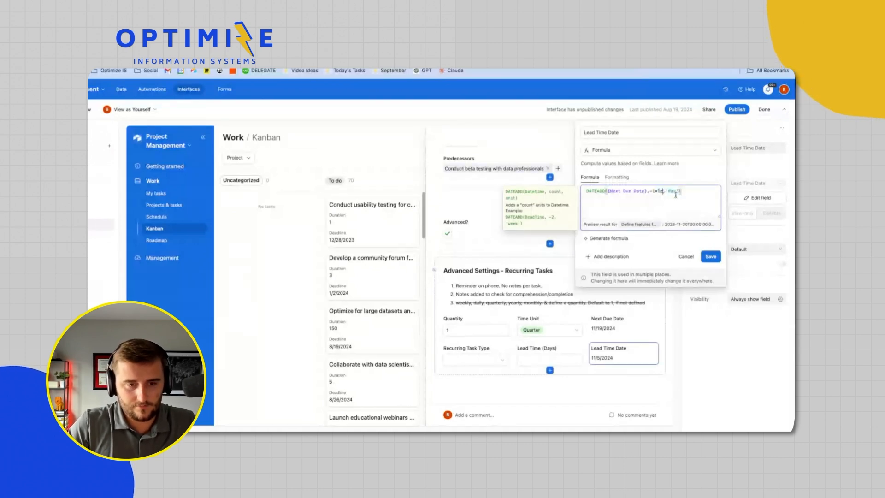
pyautogui.press('Return')
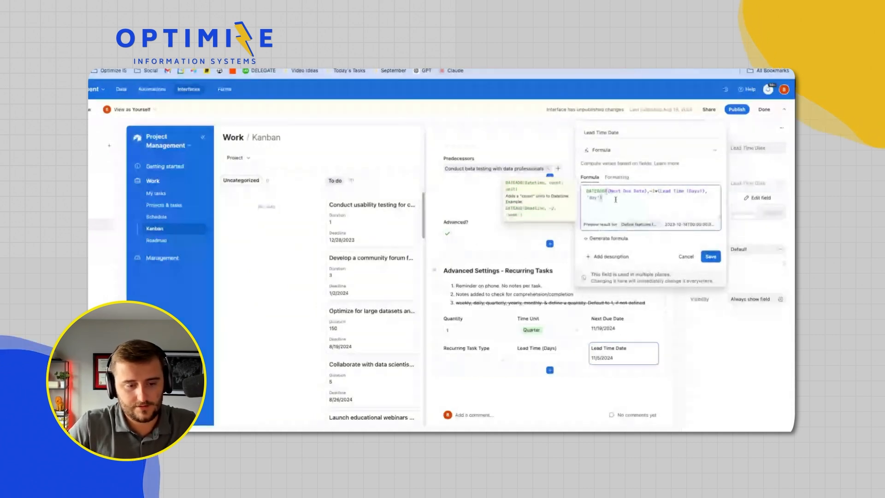
# Wrap the formula as if({Lead Time (Days)},DATEADD({Next Due Date},-1*{Lead Time (Days)},'day')) and save the Lead Time Date field change
pyautogui.hotkey('ctrl', 'a')
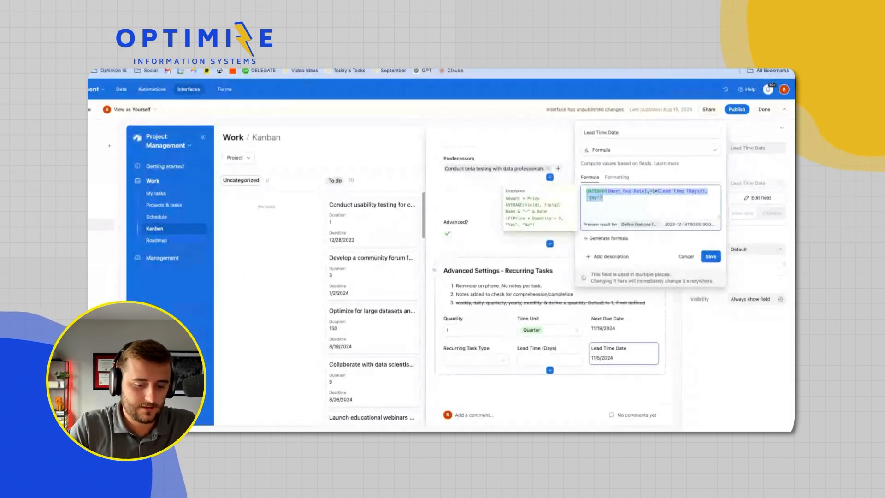
pyautogui.write('if')
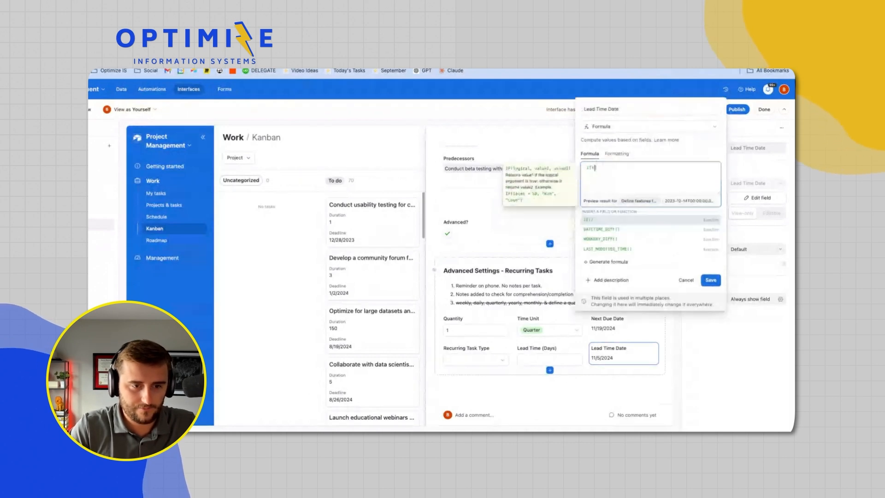
pyautogui.press('Return')
pyautogui.write('lead')
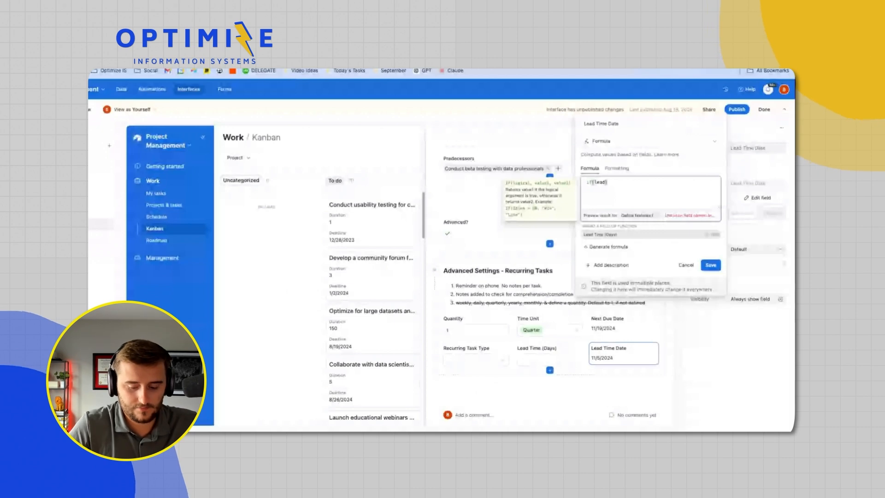
pyautogui.press('Return')
pyautogui.write(',')
pyautogui.write("DATEADD({Next Due Date},-1*{Lead Time (Days)},'day')")
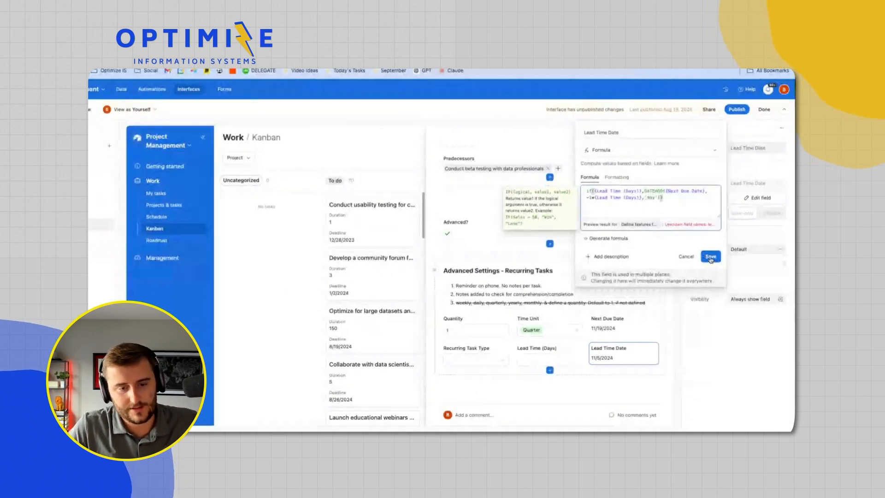
pyautogui.click(710, 256)
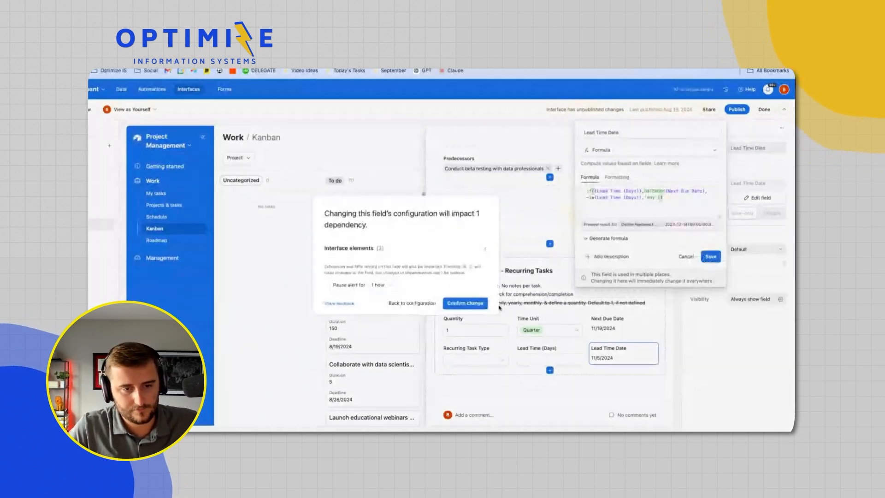
pyautogui.click(483, 303)
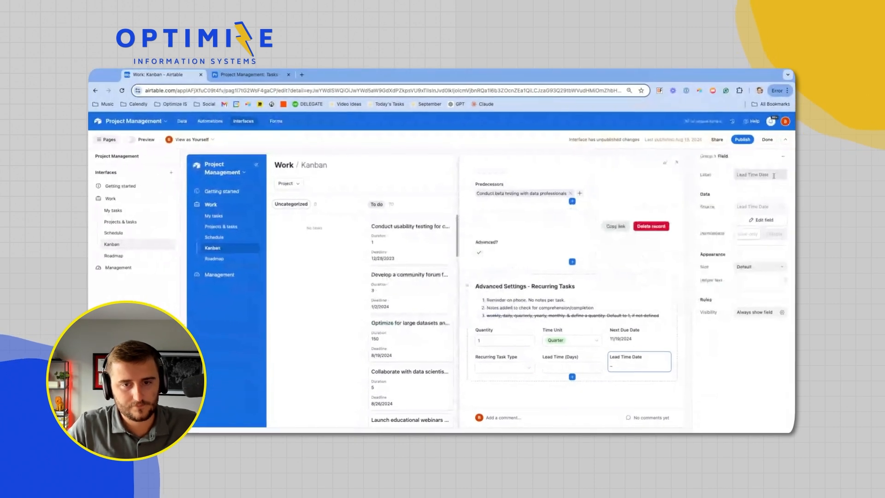
pyautogui.click(291, 79)
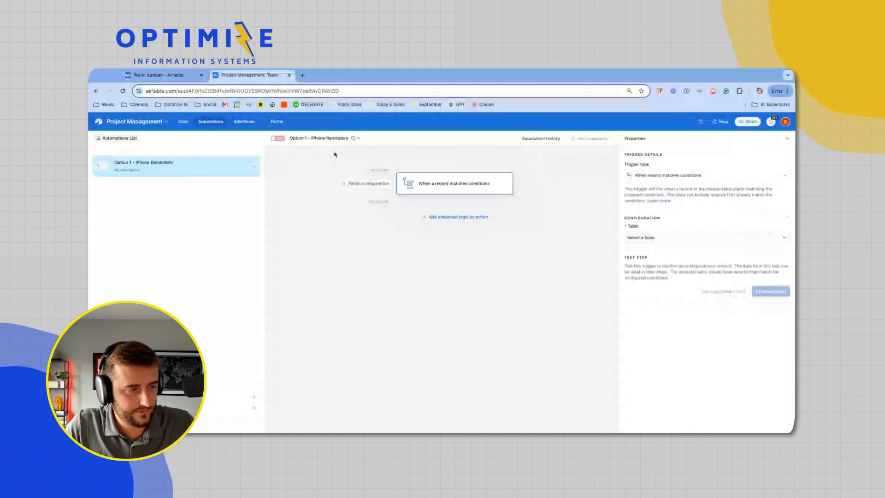
pyautogui.click(185, 77)
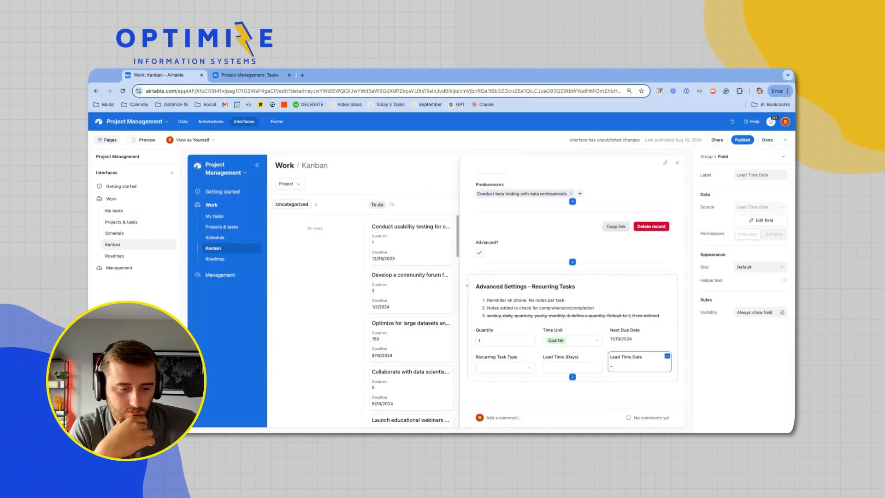
# Add TODAY() as the fallback value of the IF in the Lead Time Date formula and save the field change
pyautogui.click(745, 222)
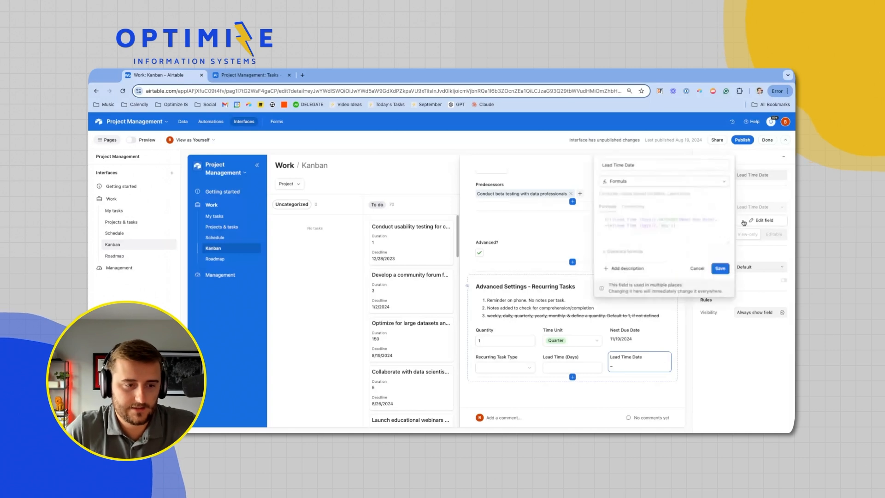
pyautogui.click(673, 226)
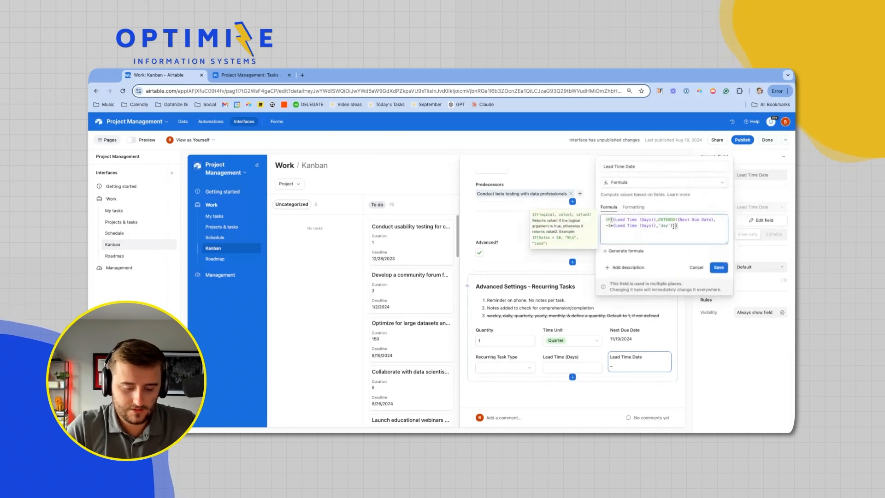
pyautogui.write(',TODAY()')
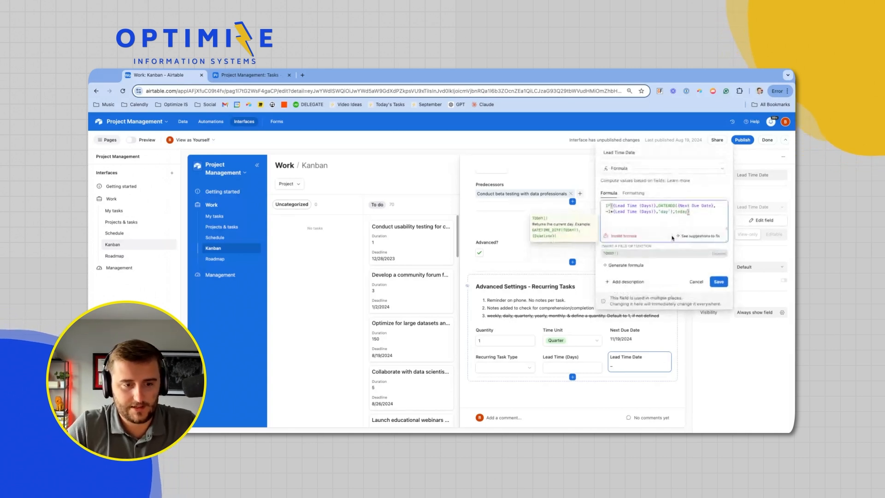
pyautogui.write(')')
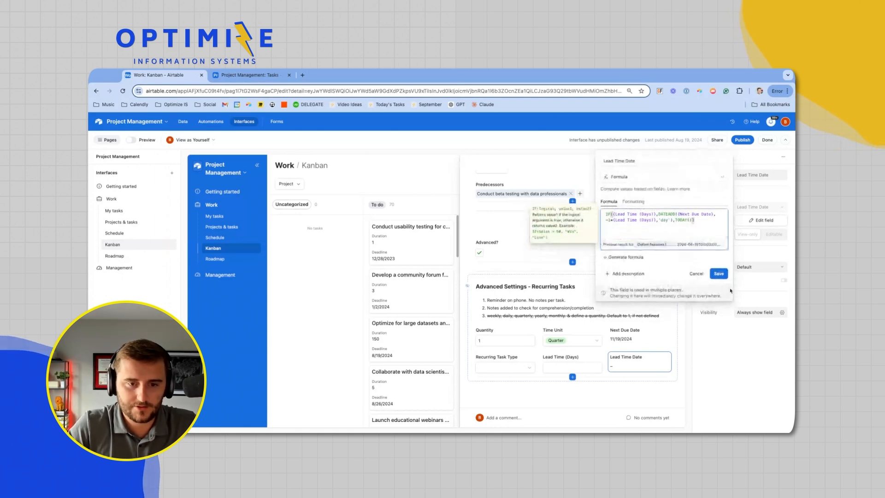
pyautogui.click(639, 159)
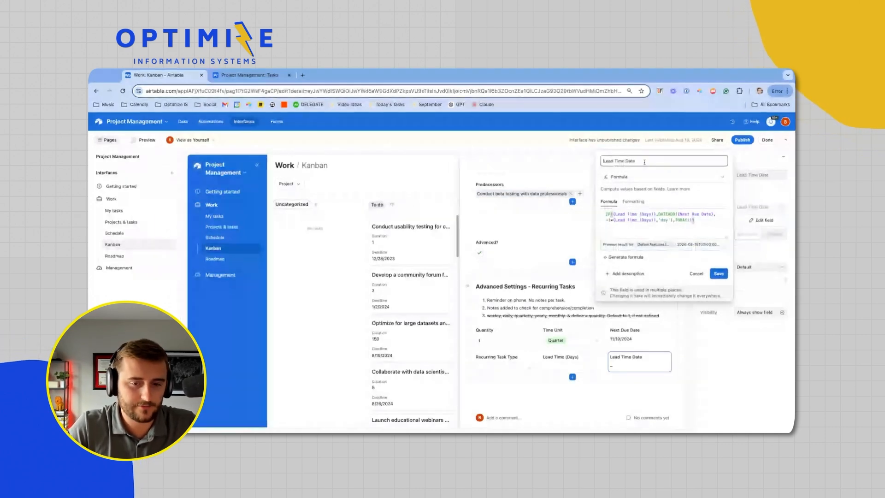
pyautogui.click(720, 274)
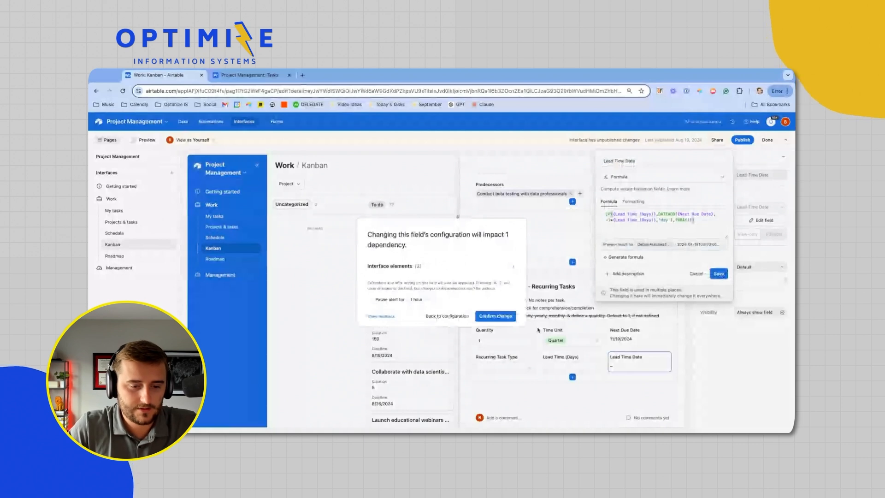
pyautogui.click(547, 314)
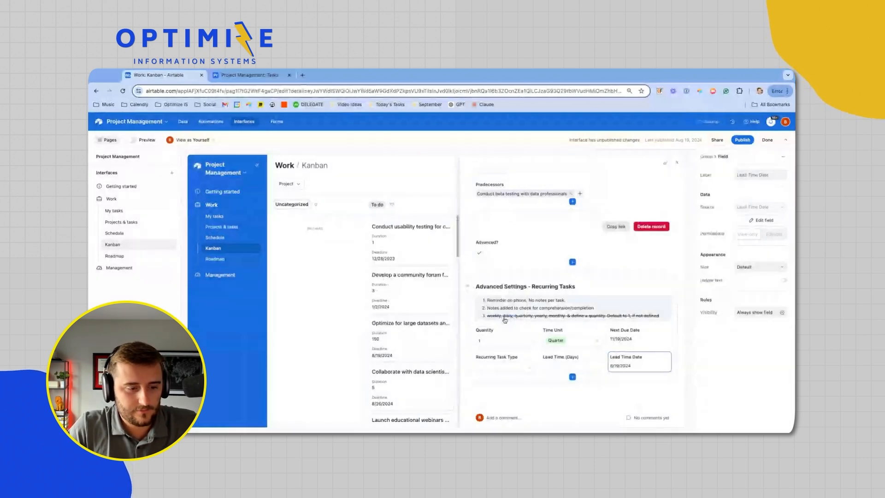
# Compare the task record's Start, Deadline and Duration fields with its Next Due Date and Lead Time Date
pyautogui.scroll(10, 545, 245)
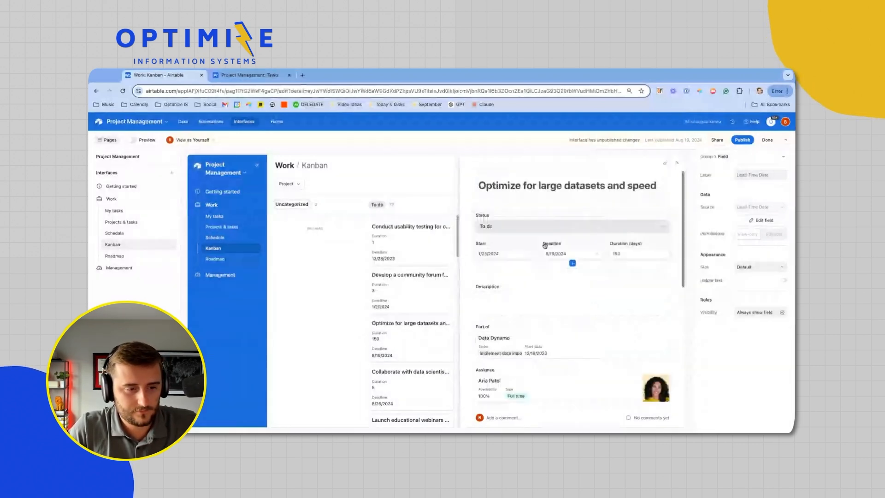
pyautogui.scroll(-10, 545, 245)
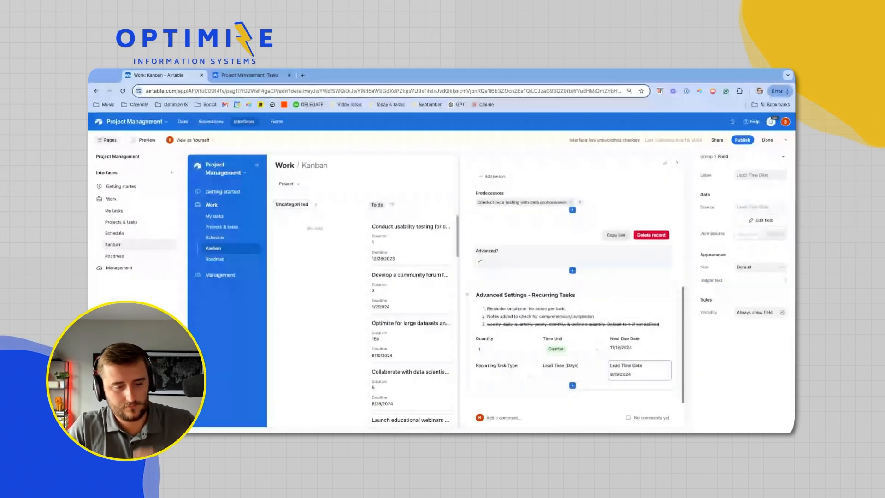
pyautogui.scroll(1, 545, 249)
pyautogui.scroll(10, 545, 249)
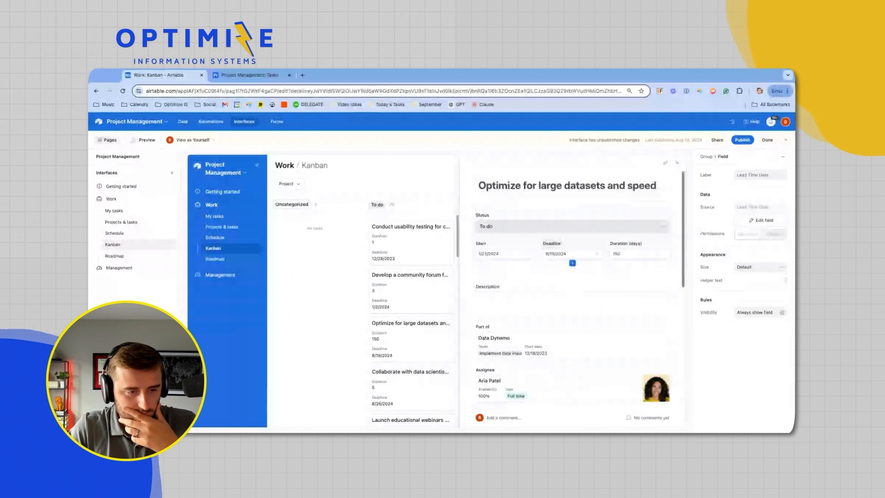
pyautogui.scroll(-5, 571, 291)
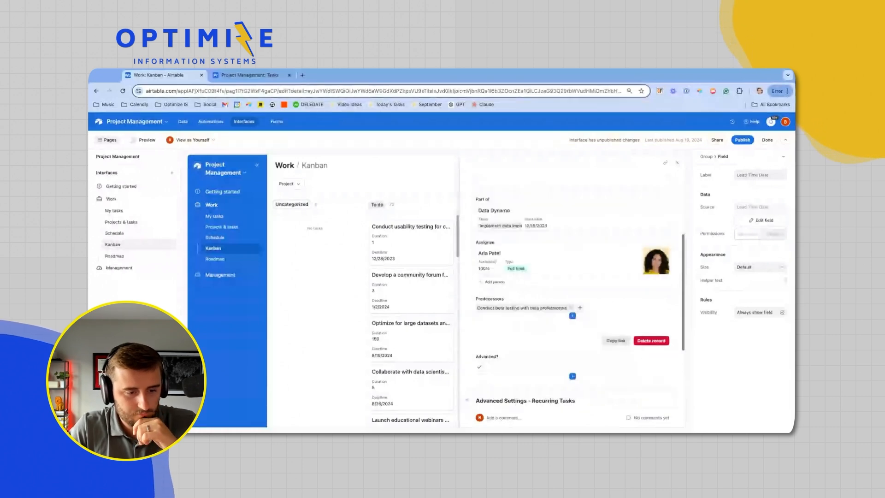
pyautogui.scroll(-3, 571, 291)
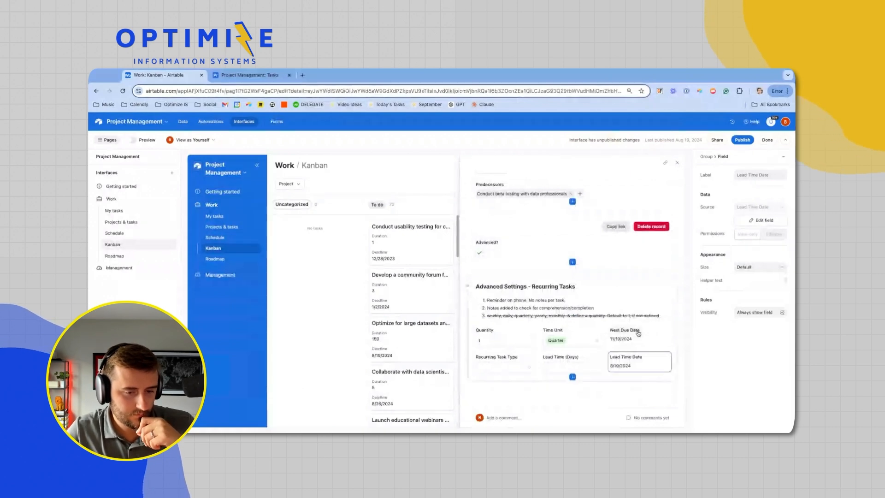
pyautogui.scroll(3, 639, 333)
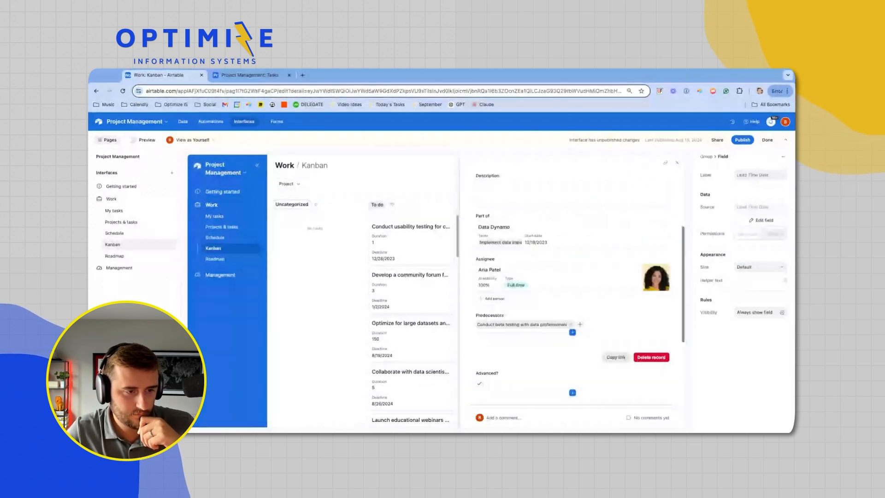
pyautogui.scroll(3, 571, 295)
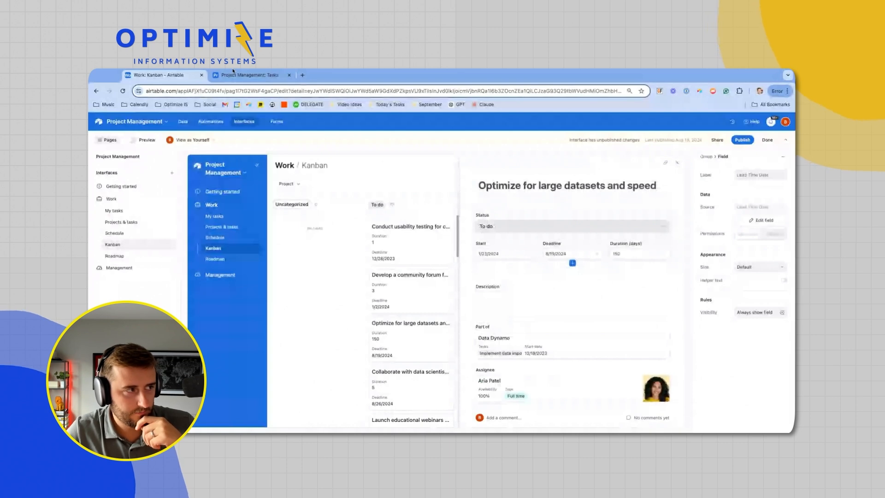
# Set the trigger table of the Option 1 - iPhone Reminders automation to Tasks
pyautogui.click(251, 76)
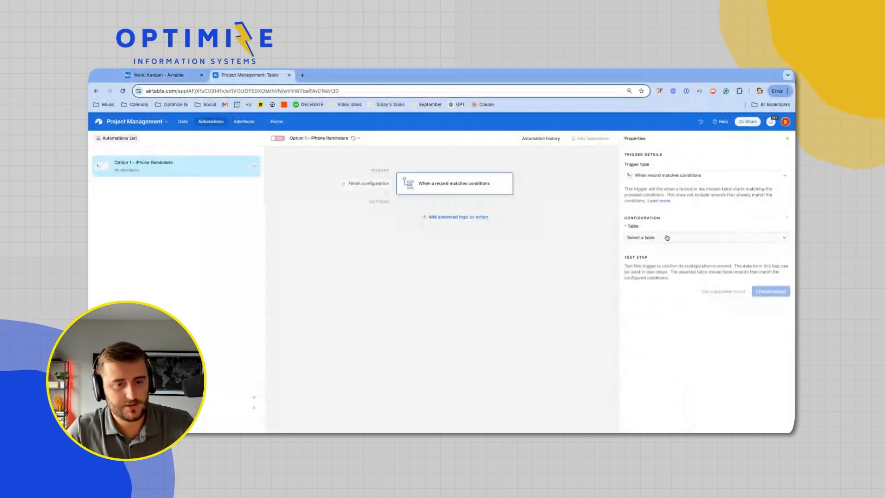
pyautogui.click(667, 237)
pyautogui.click(665, 293)
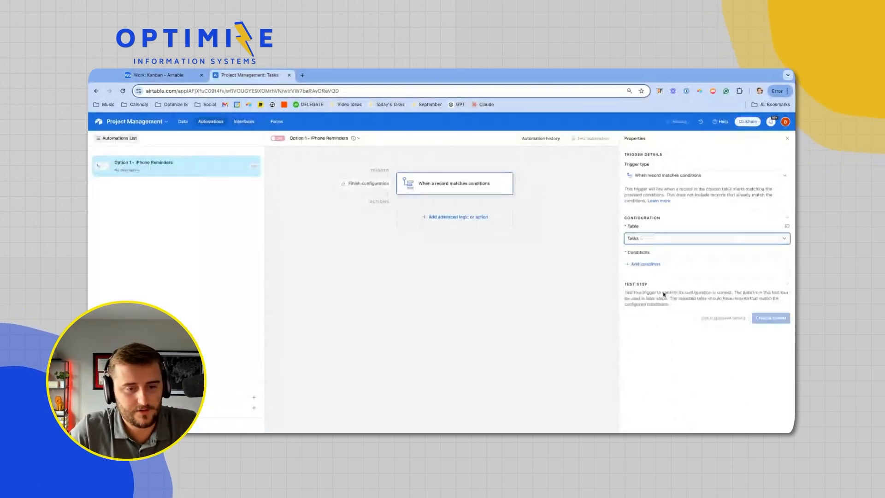
# Add a trigger condition that matches records when Lead Time Date is today
pyautogui.click(647, 263)
pyautogui.click(654, 267)
pyautogui.write('lead time')
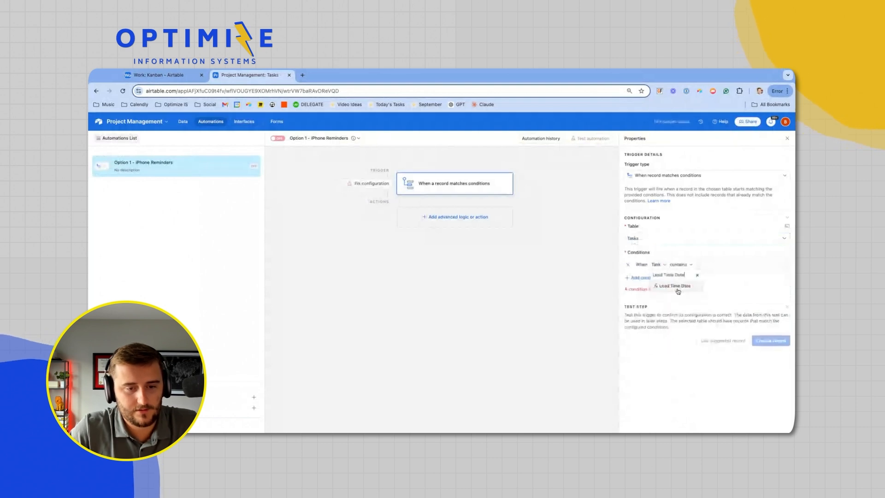
pyautogui.click(677, 290)
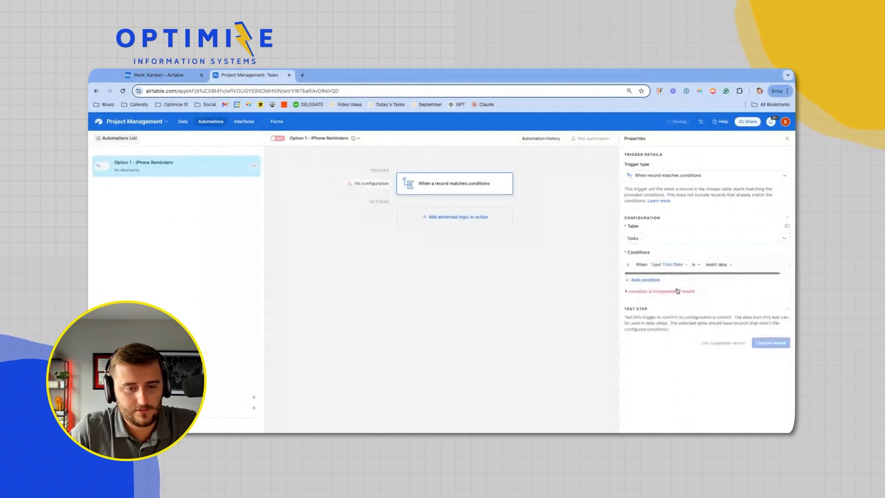
pyautogui.click(701, 267)
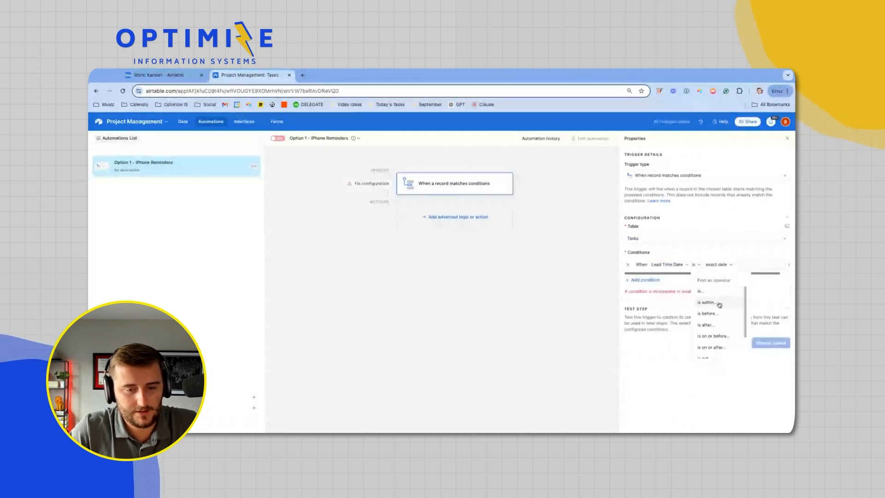
pyautogui.click(706, 294)
pyautogui.click(713, 265)
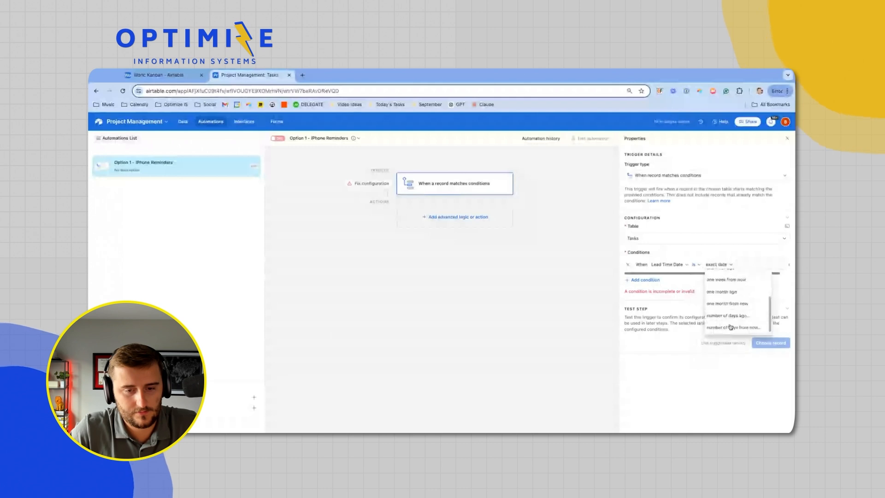
pyautogui.click(713, 275)
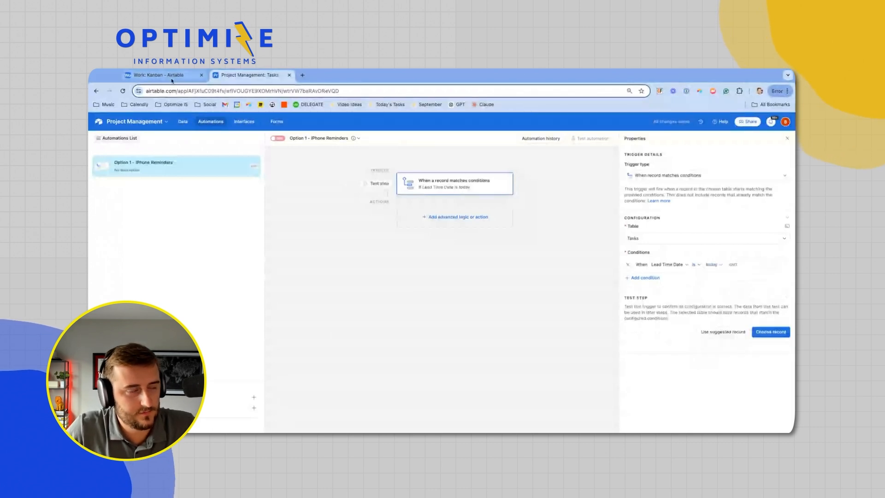
# Return to the Kanban task record and check Next Due Date and Lead Time Date in its recurring task settings
pyautogui.click(172, 77)
pyautogui.scroll(-2, 602, 320)
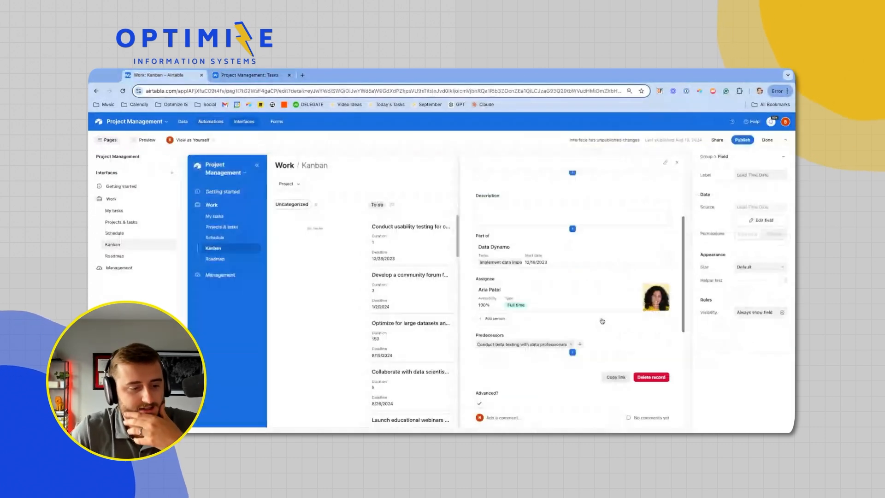
pyautogui.scroll(-4, 602, 321)
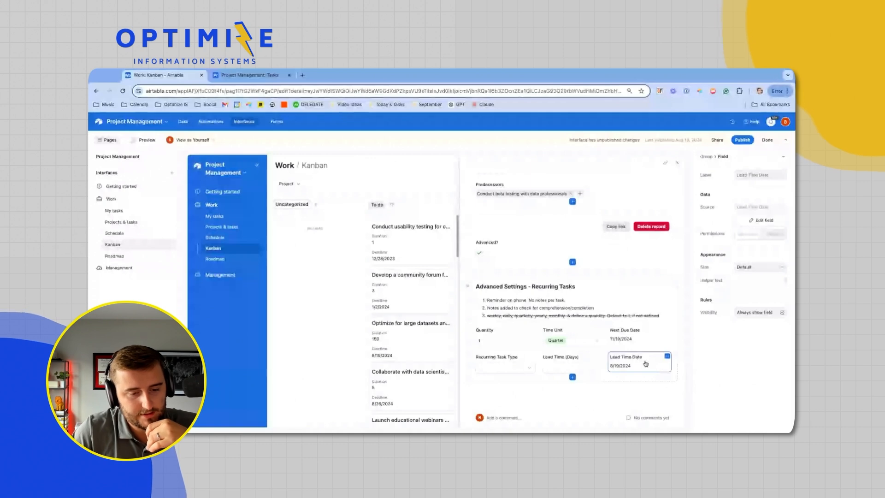
pyautogui.click(635, 332)
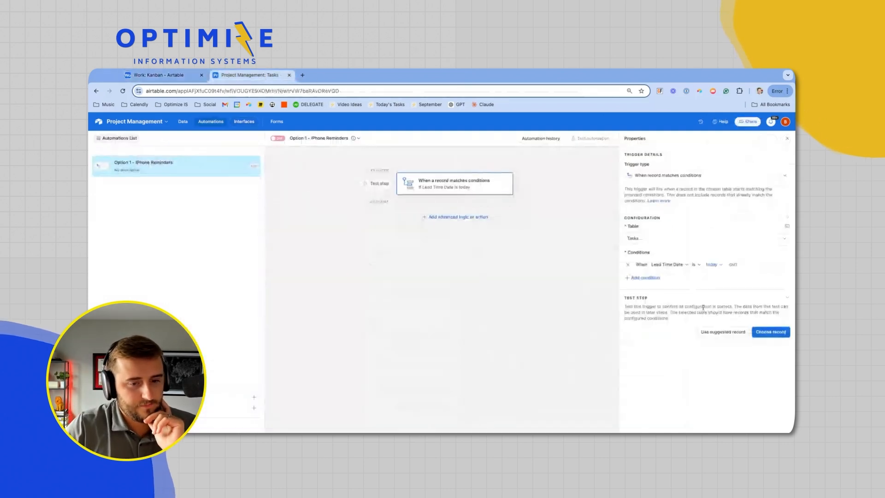
# Add a second trigger condition requiring the Advanced? field to be checked
pyautogui.click(645, 277)
pyautogui.click(660, 277)
pyautogui.scroll(-3, 680, 349)
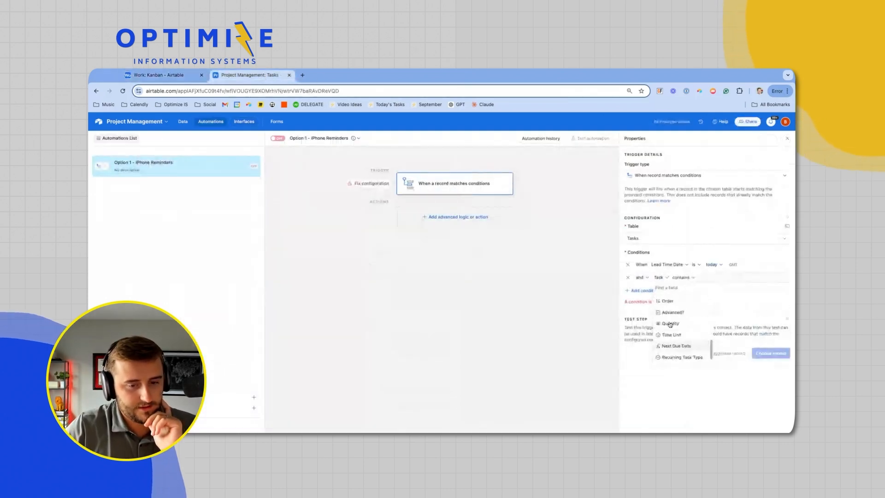
pyautogui.click(673, 331)
pyautogui.click(700, 278)
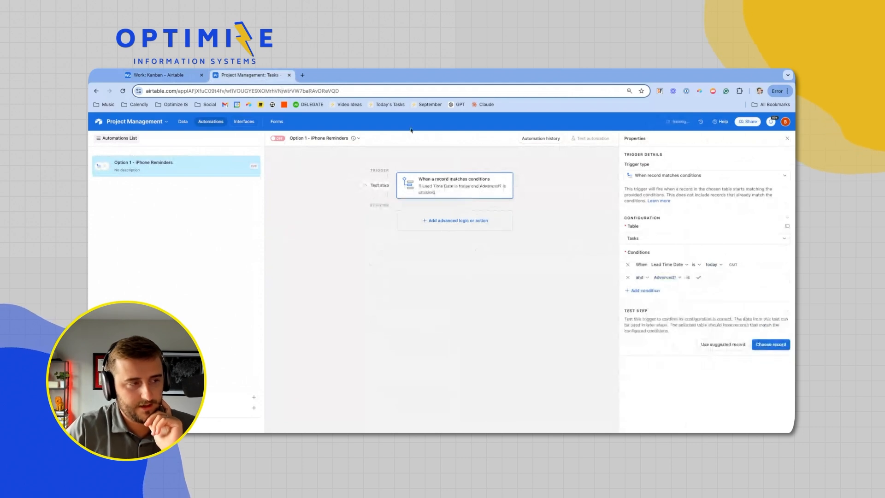
# Examine the "Optimize for large datasets and speed" task in the Kanban interface, including its recurring-task settings and Recurring Task Type options
pyautogui.click(175, 74)
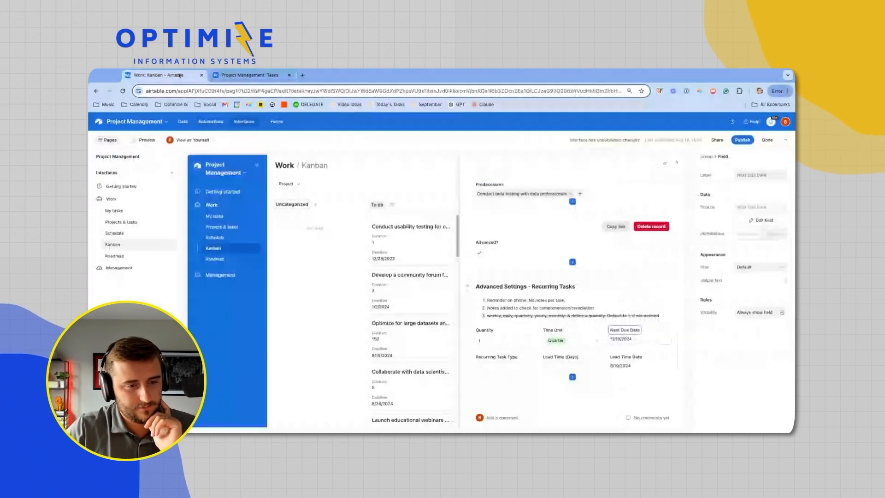
pyautogui.scroll(10, 604, 314)
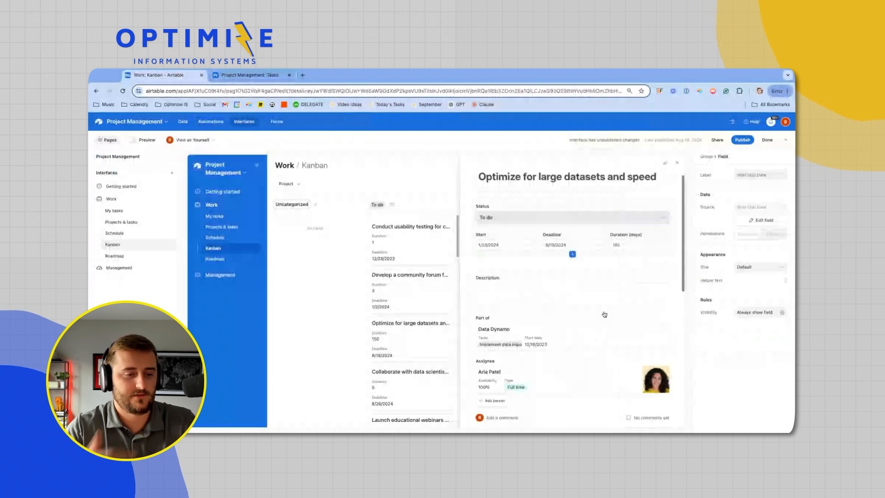
pyautogui.scroll(1, 604, 314)
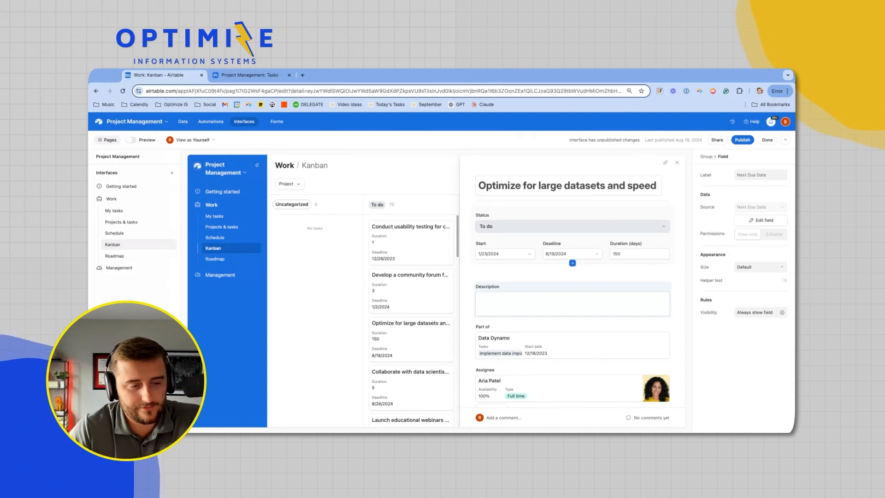
pyautogui.scroll(-5, 576, 299)
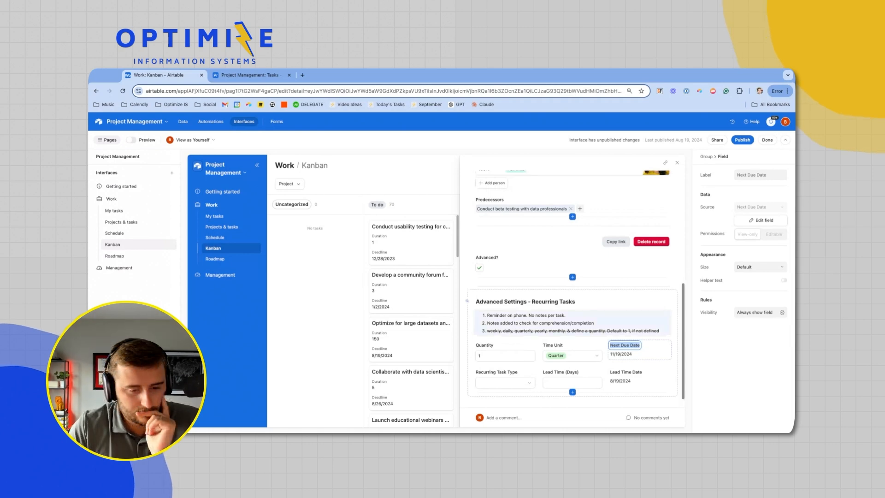
pyautogui.scroll(-1, 630, 361)
pyautogui.click(632, 362)
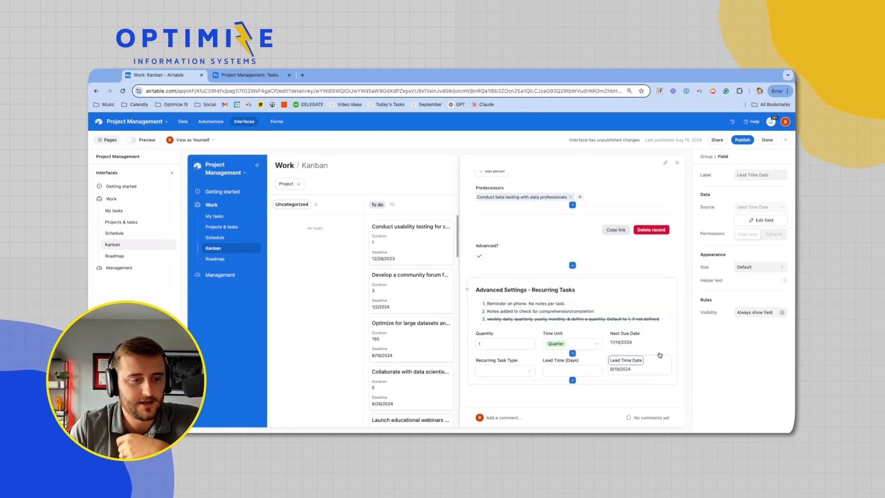
pyautogui.scroll(2, 658, 315)
pyautogui.scroll(3, 658, 315)
pyautogui.scroll(-4, 658, 315)
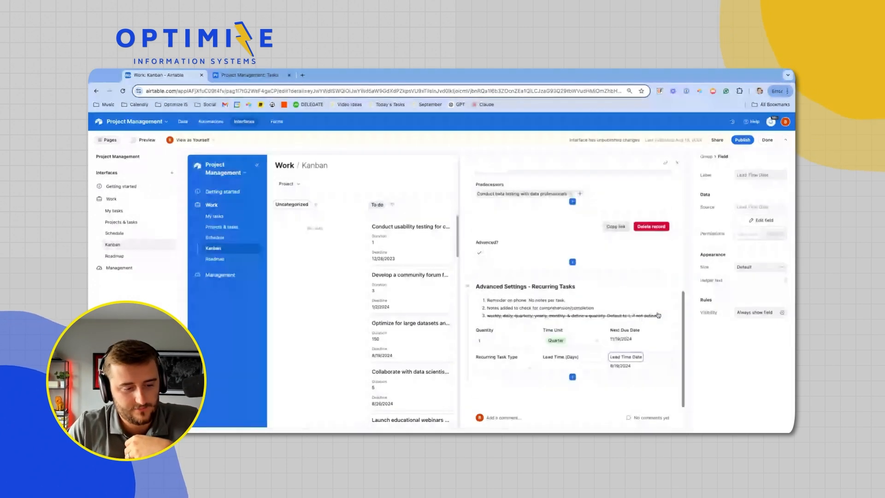
pyautogui.click(507, 366)
pyautogui.click(502, 371)
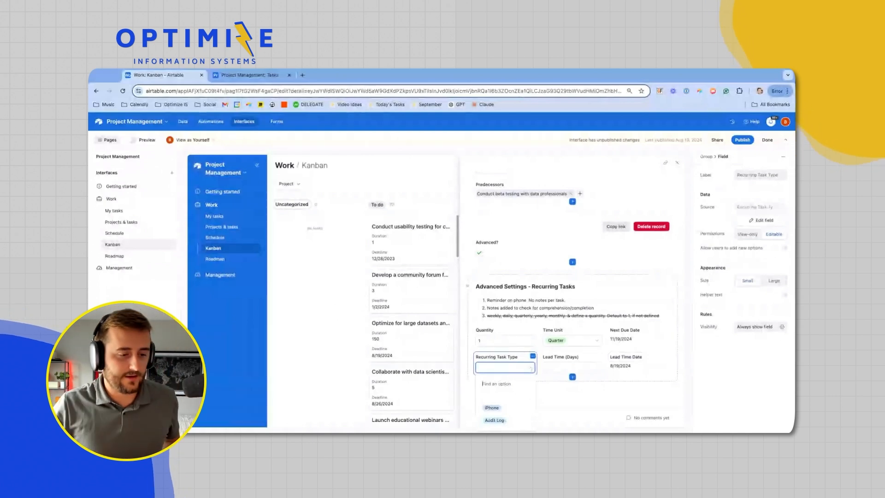
# Add a Status is Done condition to the automation's trigger and remove the Lead Time Date condition
pyautogui.click(247, 76)
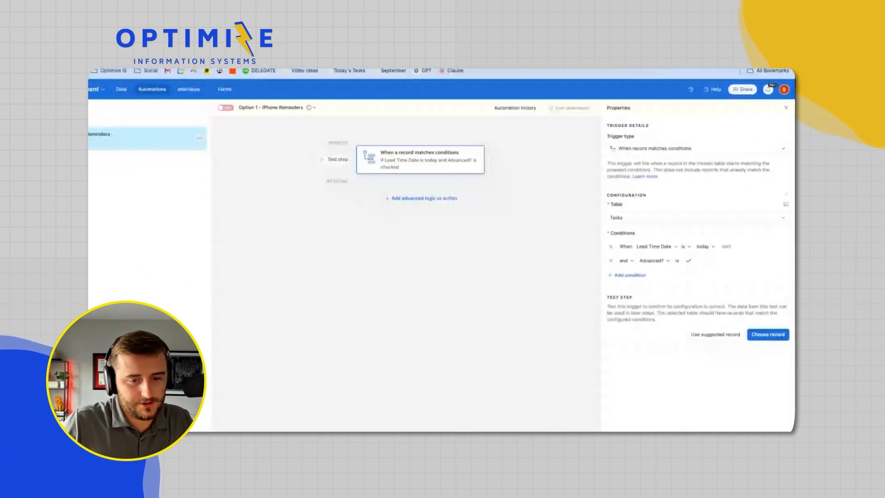
pyautogui.click(629, 274)
pyautogui.click(645, 275)
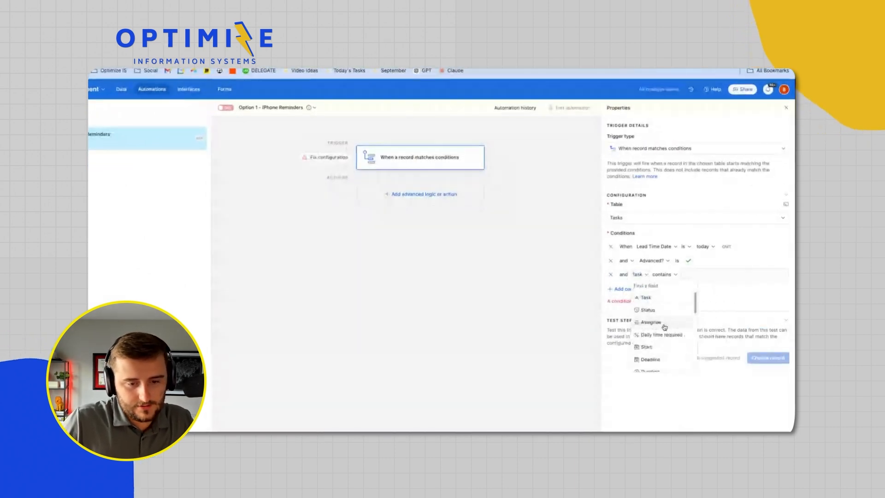
pyautogui.click(649, 310)
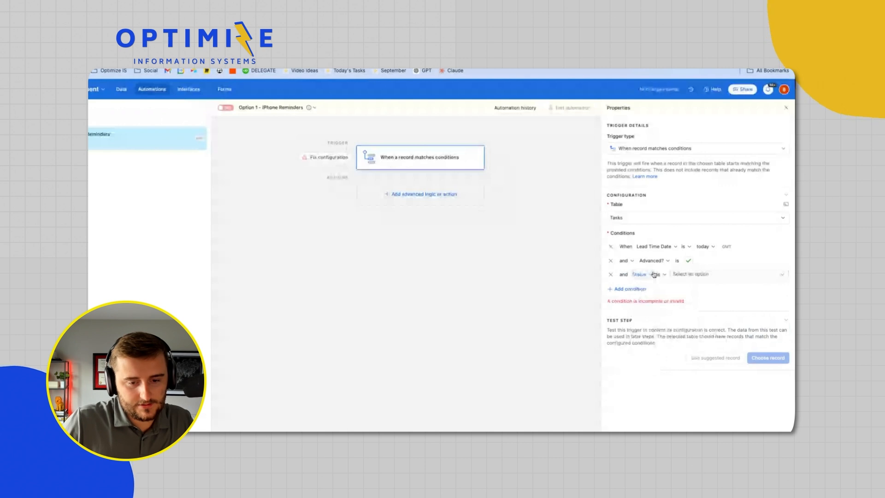
pyautogui.click(686, 275)
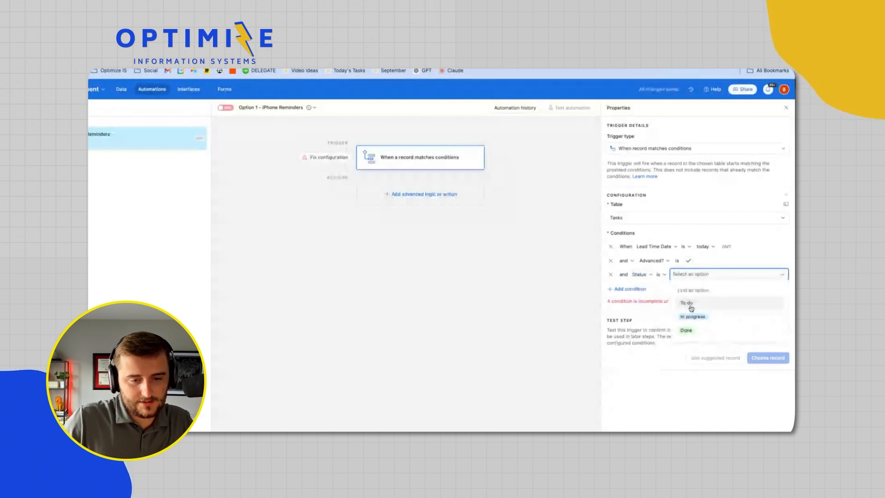
pyautogui.click(686, 330)
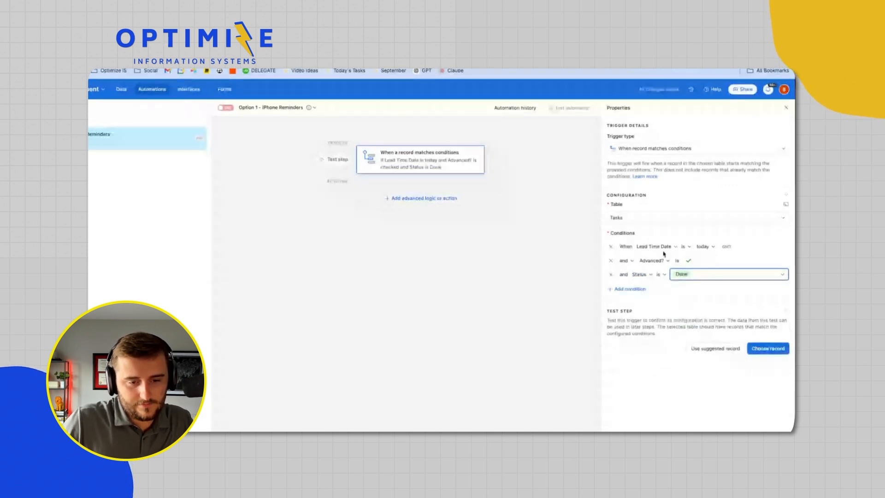
pyautogui.click(610, 249)
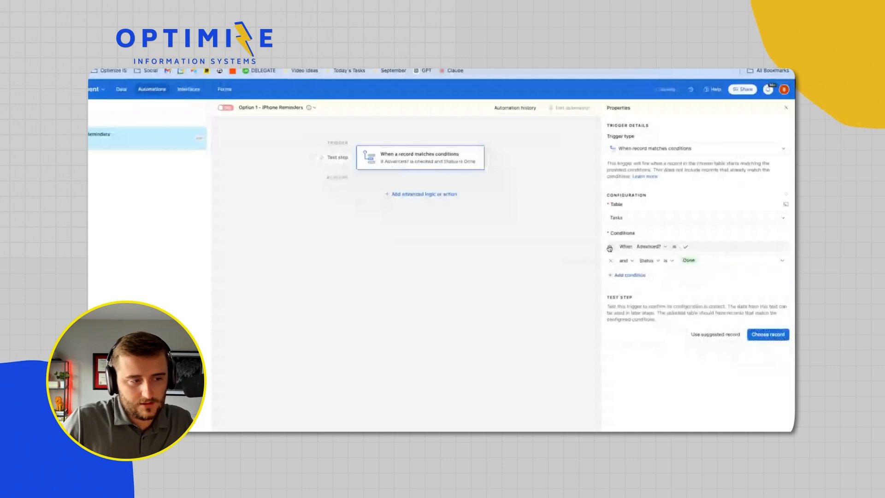
# Open the trigger's test record selection and set the "Optimize for large datasets and speed" task to Done in the Kanban interface
pyautogui.click(768, 335)
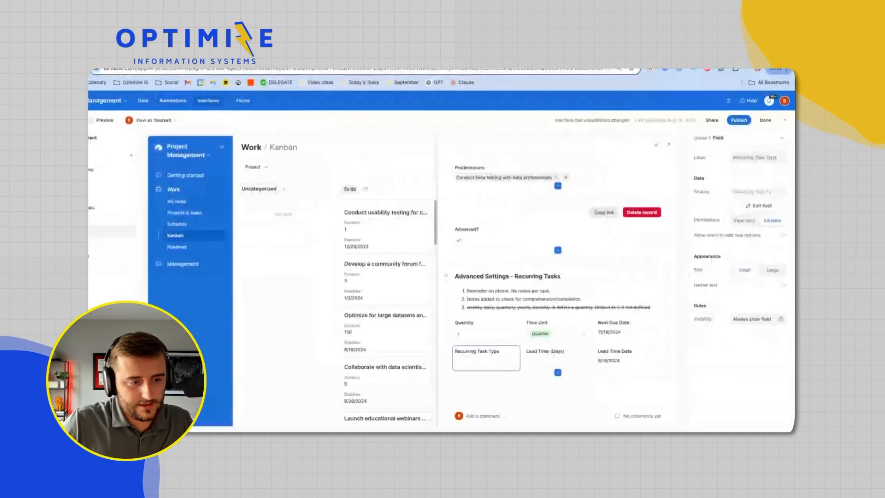
pyautogui.scroll(5, 606, 234)
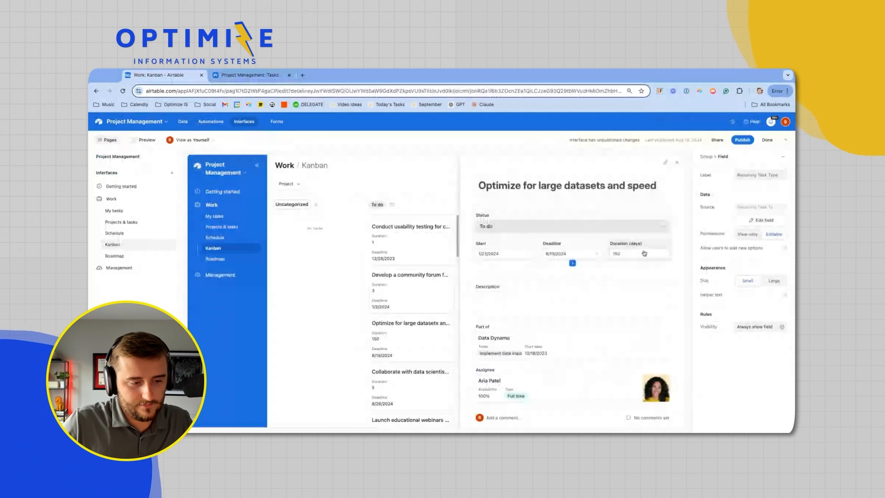
pyautogui.scroll(-3, 585, 309)
pyautogui.scroll(5, 585, 310)
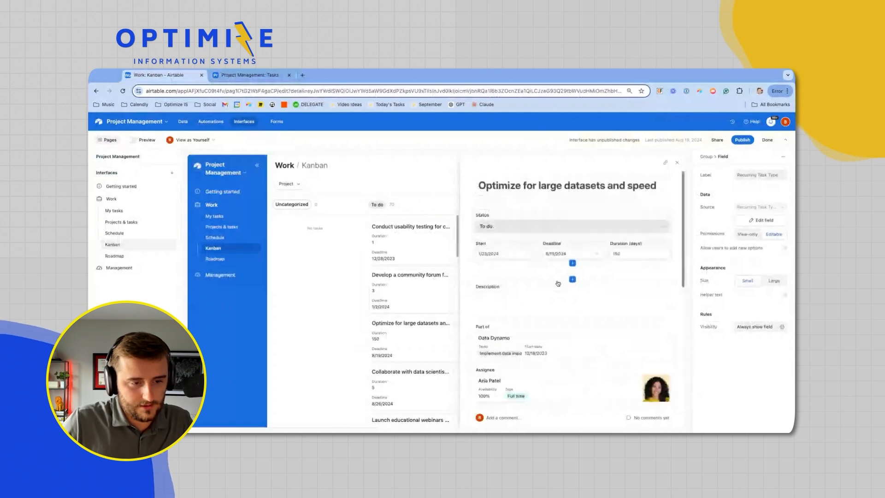
pyautogui.click(541, 232)
pyautogui.click(542, 232)
pyautogui.click(541, 231)
pyautogui.click(526, 282)
pyautogui.scroll(-10, 525, 279)
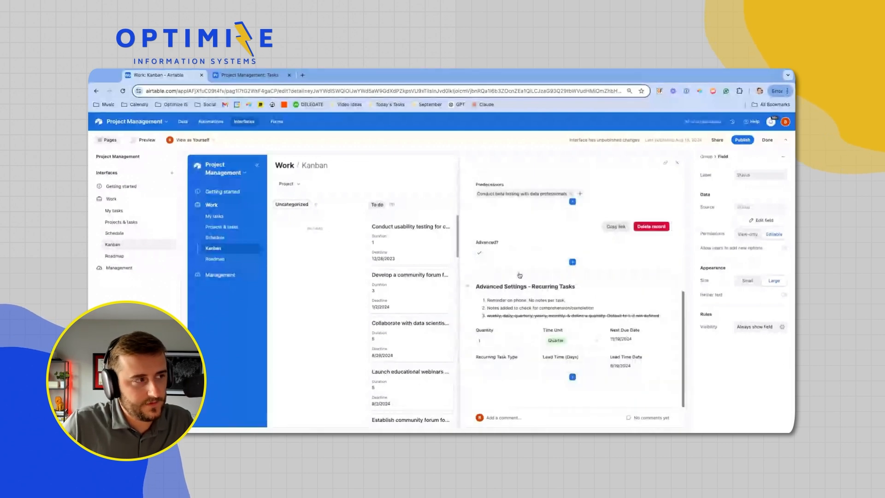
# Test the trigger with the "Optimize for large datasets and speed" record and add an Update record action on the Tasks table
pyautogui.click(249, 76)
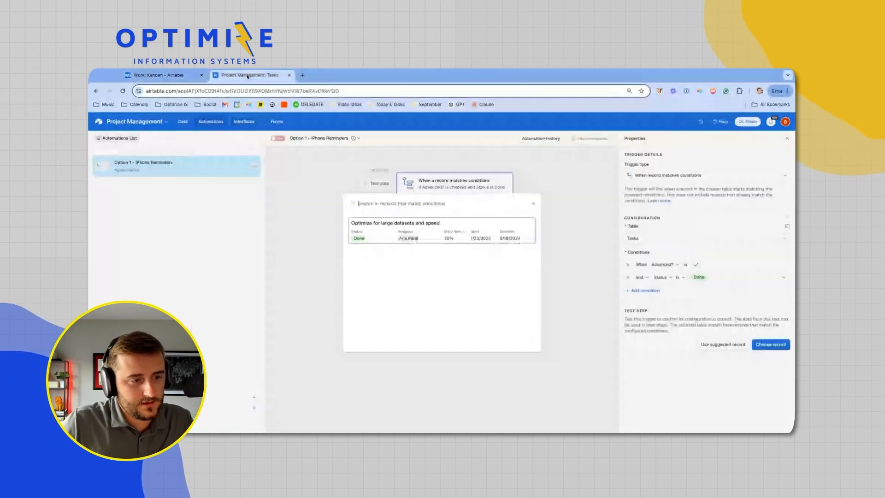
pyautogui.click(468, 238)
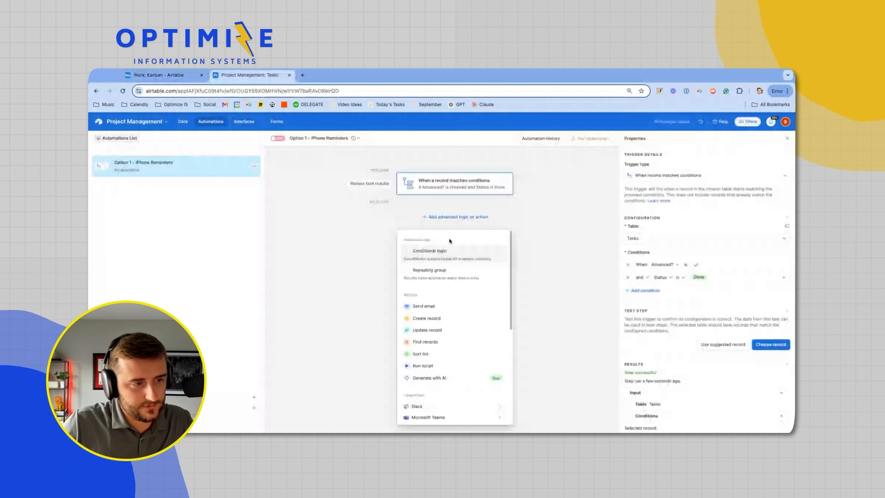
pyautogui.click(468, 330)
pyautogui.click(653, 298)
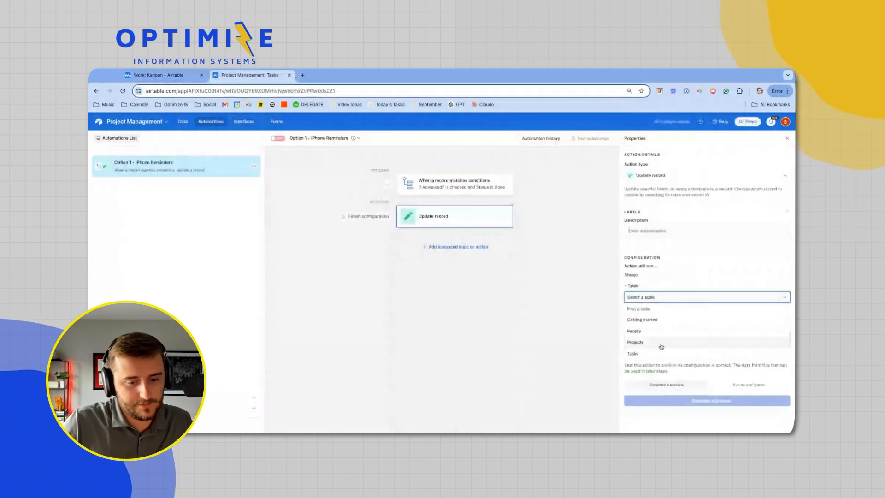
pyautogui.click(657, 354)
# Set the action's Record ID to the Airtable record ID from the trigger record
pyautogui.click(783, 338)
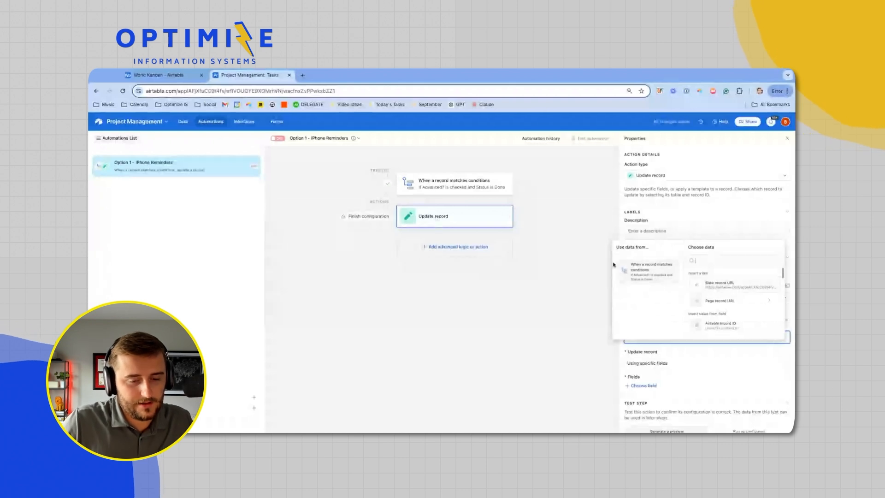
pyautogui.click(613, 286)
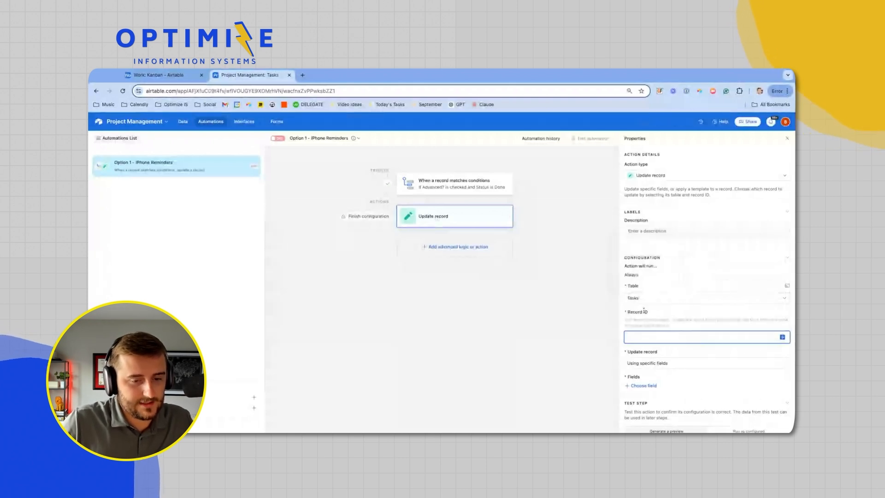
pyautogui.click(783, 338)
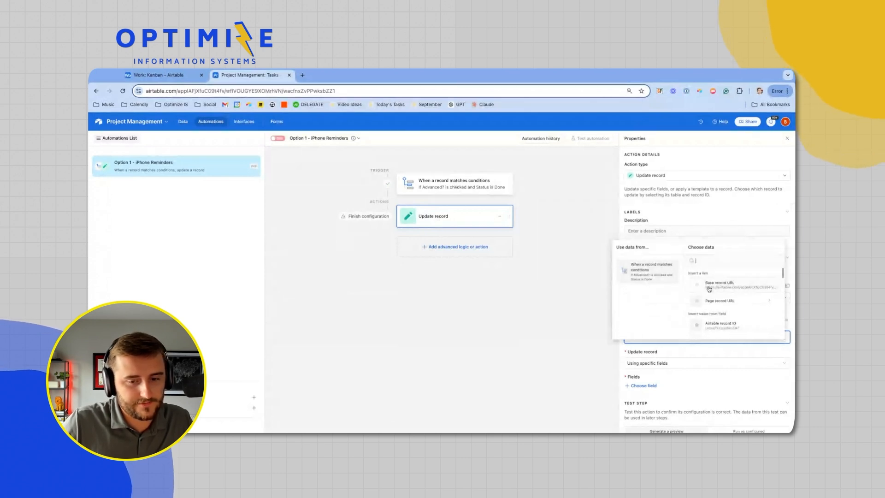
pyautogui.click(726, 325)
# Add the Status field to the Update record action and set it to To do
pyautogui.click(652, 386)
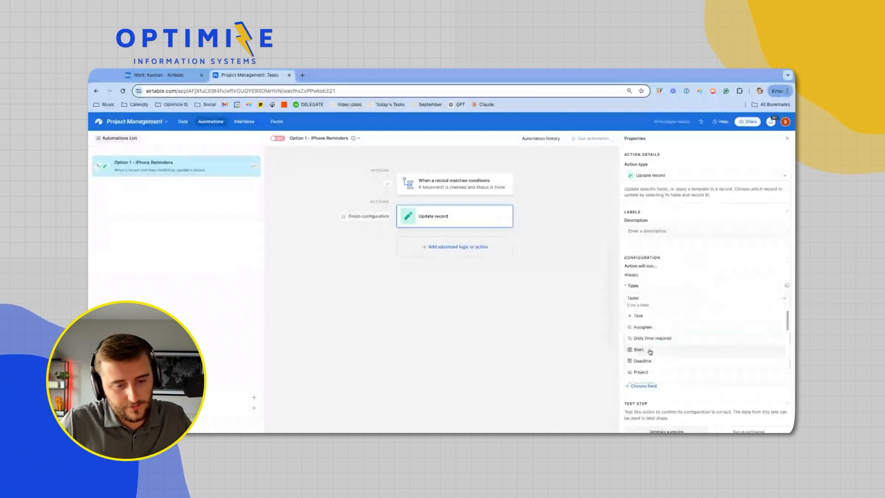
pyautogui.scroll(-3, 649, 353)
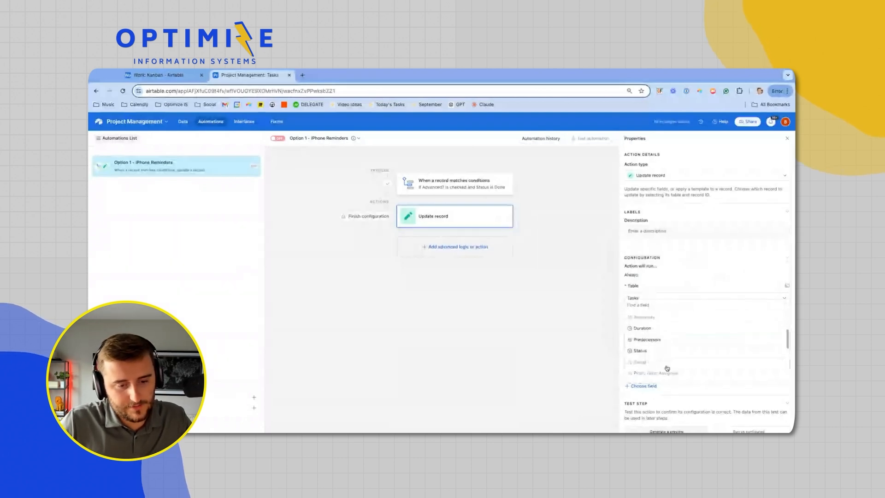
pyautogui.click(641, 350)
pyautogui.click(659, 392)
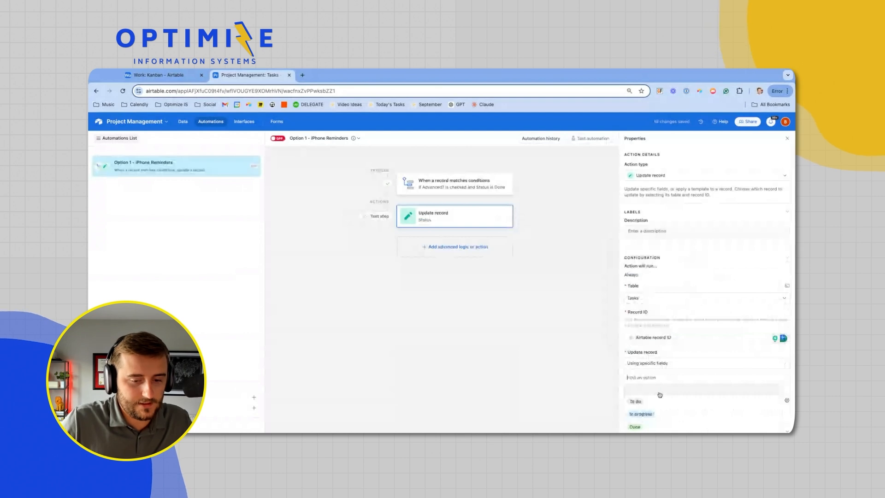
pyautogui.click(637, 401)
# Add the Deadline field to the action with the trigger record's Next Due Date as its dynamic value, and turn the automation on
pyautogui.scroll(-1, 649, 398)
pyautogui.click(649, 394)
pyautogui.click(658, 372)
pyautogui.scroll(-1, 688, 382)
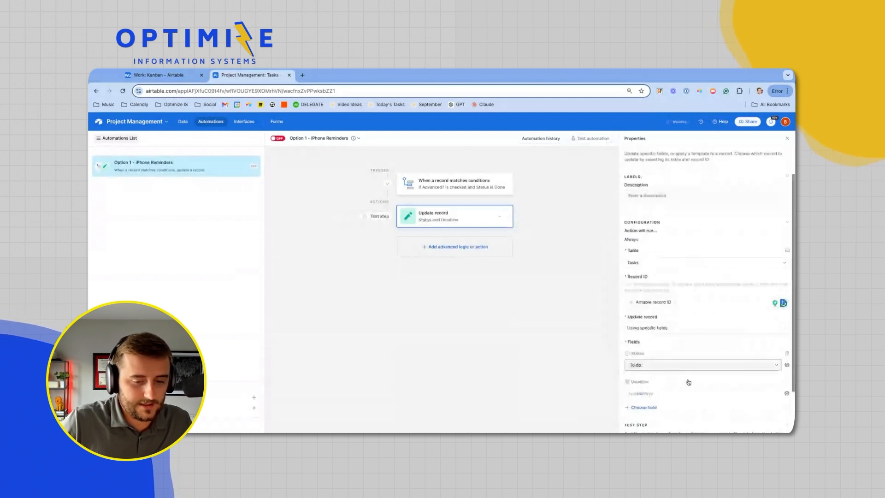
pyautogui.scroll(-1, 688, 383)
pyautogui.click(787, 383)
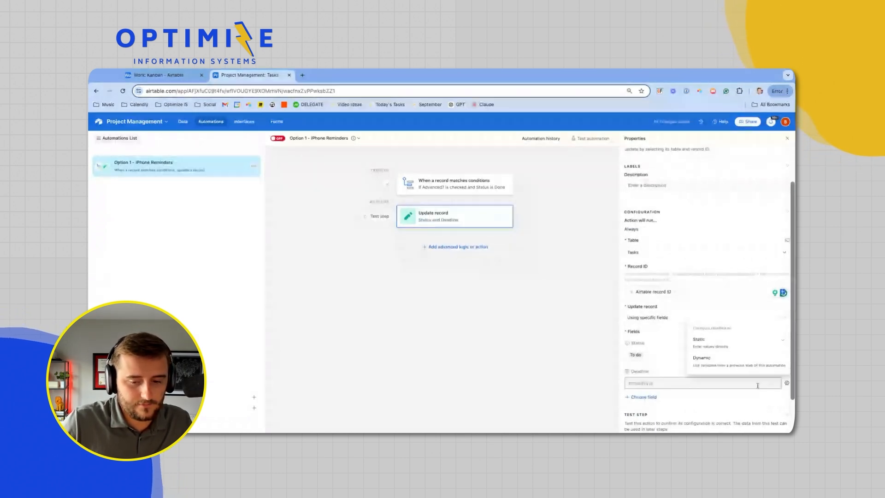
pyautogui.click(777, 384)
pyautogui.scroll(-3, 733, 342)
pyautogui.click(733, 343)
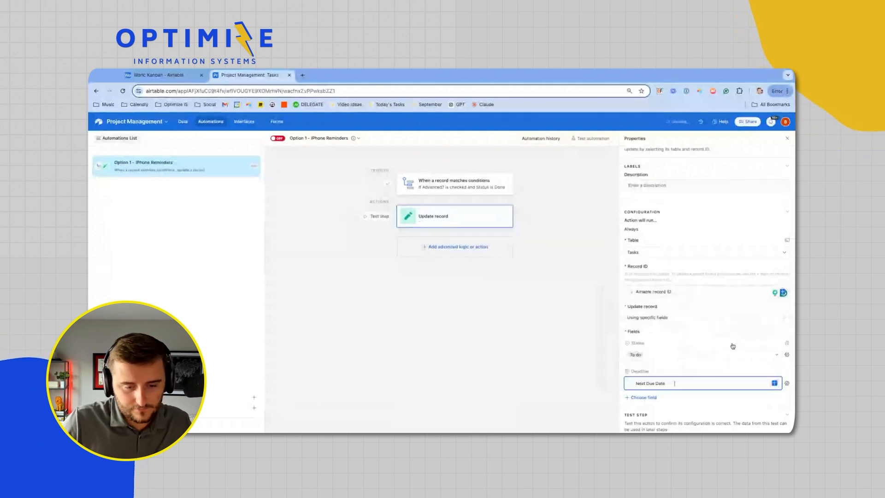
pyautogui.click(278, 139)
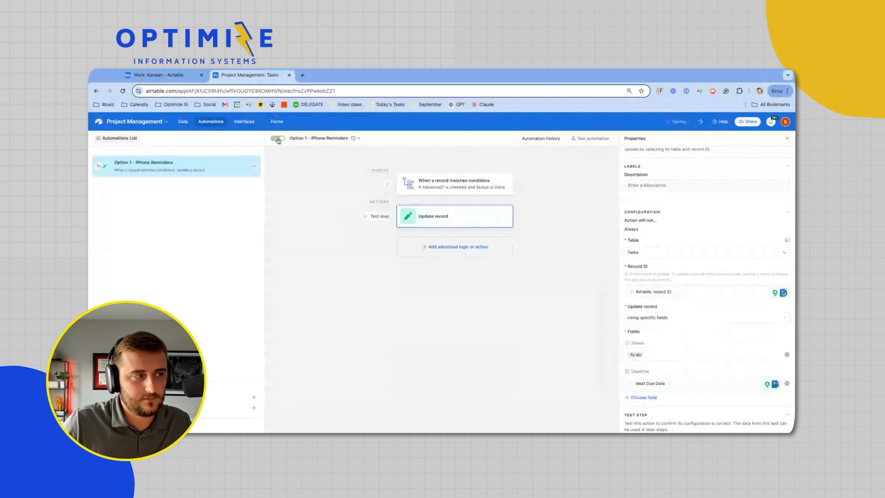
# Set the "Optimize for large datasets and speed" task's status to To do in the Kanban interface and publish the interface
pyautogui.click(187, 77)
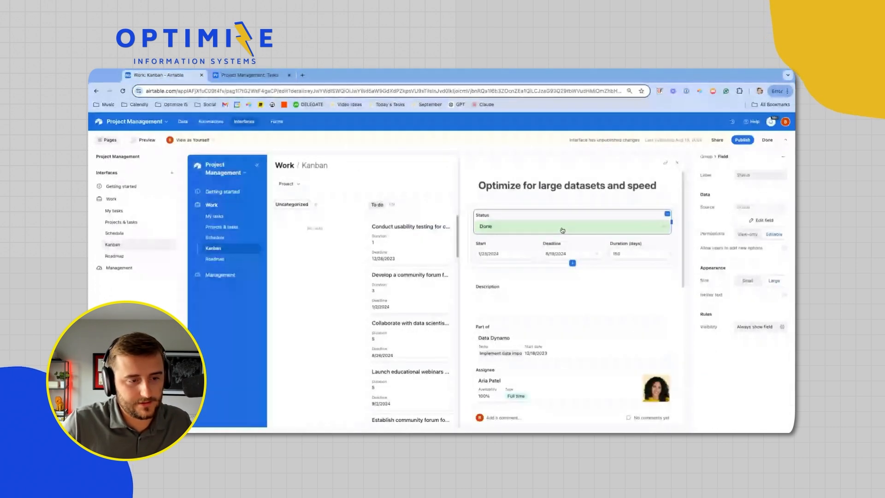
pyautogui.click(560, 228)
pyautogui.click(514, 259)
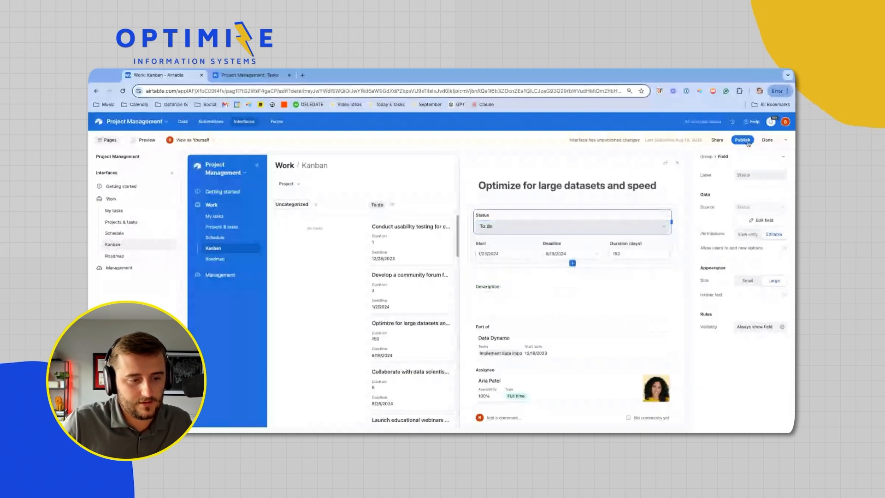
pyautogui.click(742, 140)
pyautogui.click(511, 333)
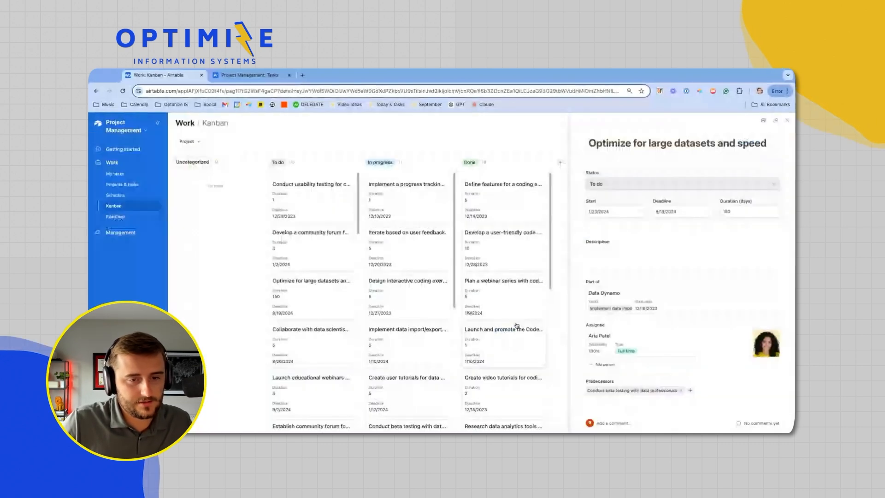
# Set the deadline of the "Optimize for large datasets and speed" task to 1/15/2024
pyautogui.click(664, 212)
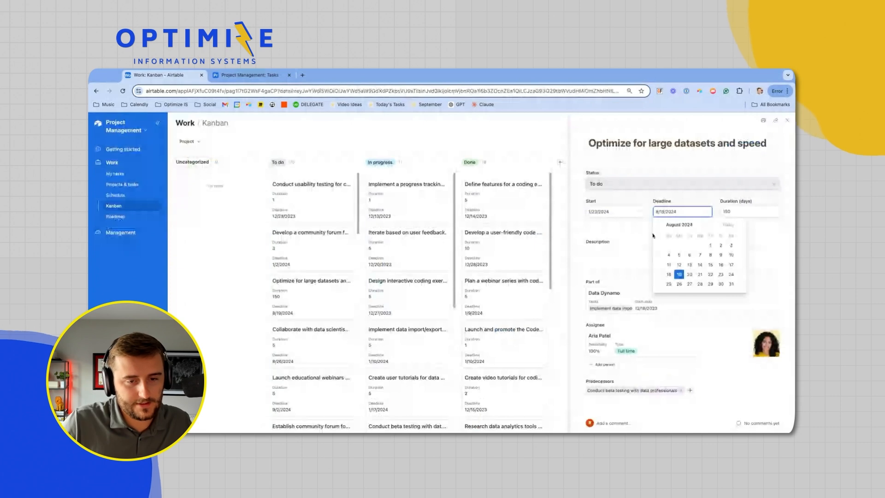
pyautogui.click(659, 225)
pyautogui.click(659, 225)
pyautogui.click(659, 225)
pyautogui.click(660, 225)
pyautogui.click(659, 225)
pyautogui.click(659, 225)
pyautogui.click(659, 255)
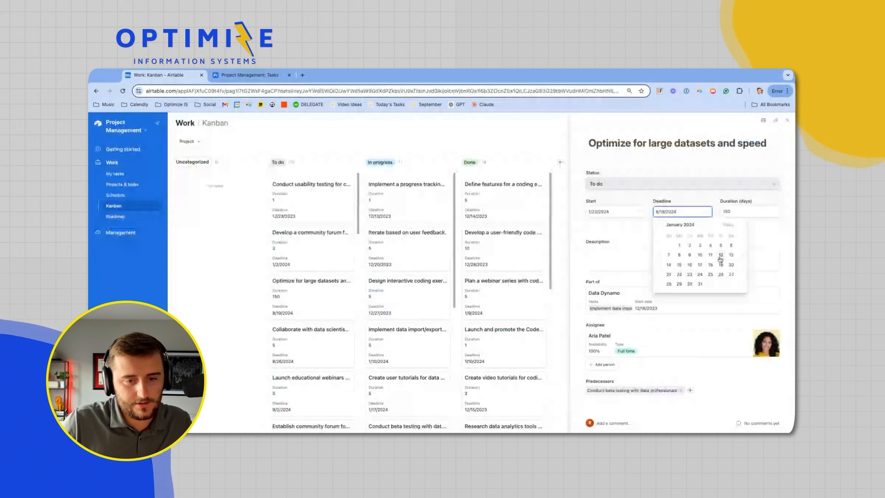
pyautogui.click(690, 265)
pyautogui.scroll(-1, 633, 232)
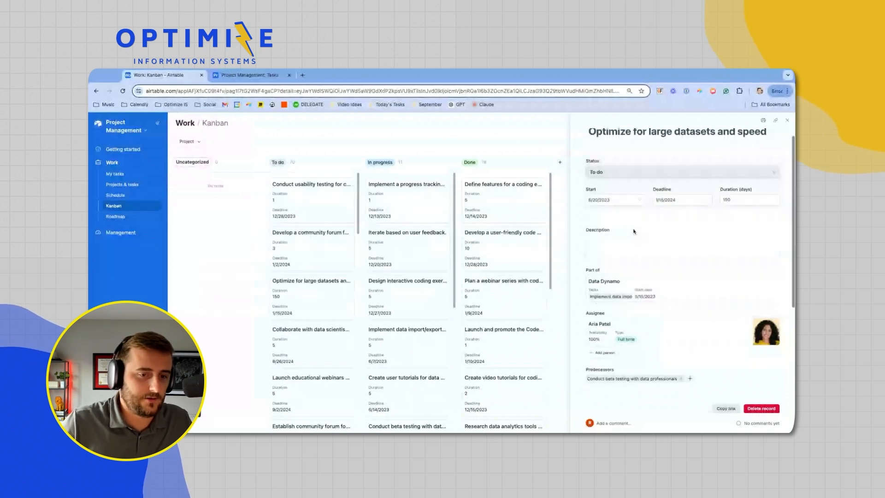
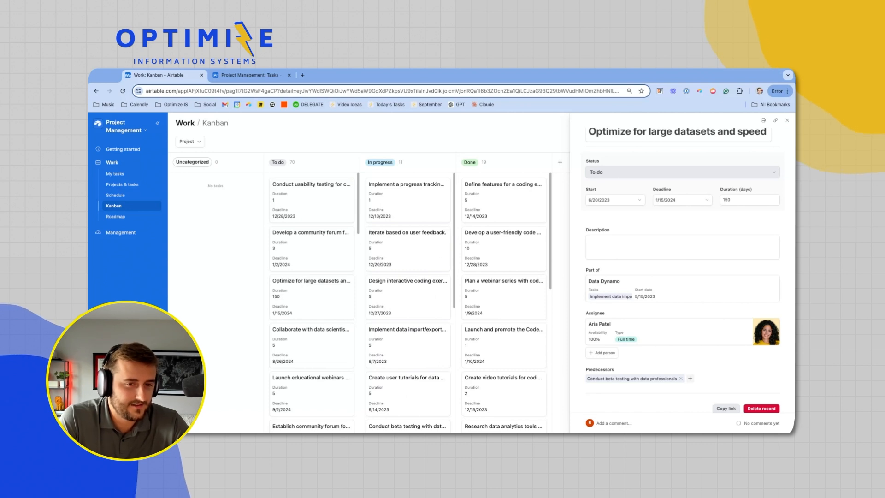
# Test the recurring automation by marking the "Optimize for large datasets and speed" task as Done twice
pyautogui.click(621, 175)
pyautogui.click(623, 230)
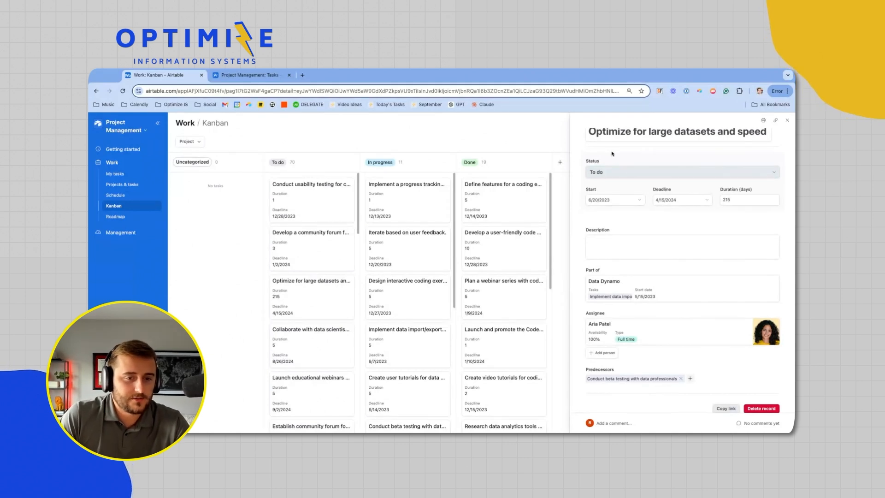
pyautogui.click(623, 175)
pyautogui.click(620, 224)
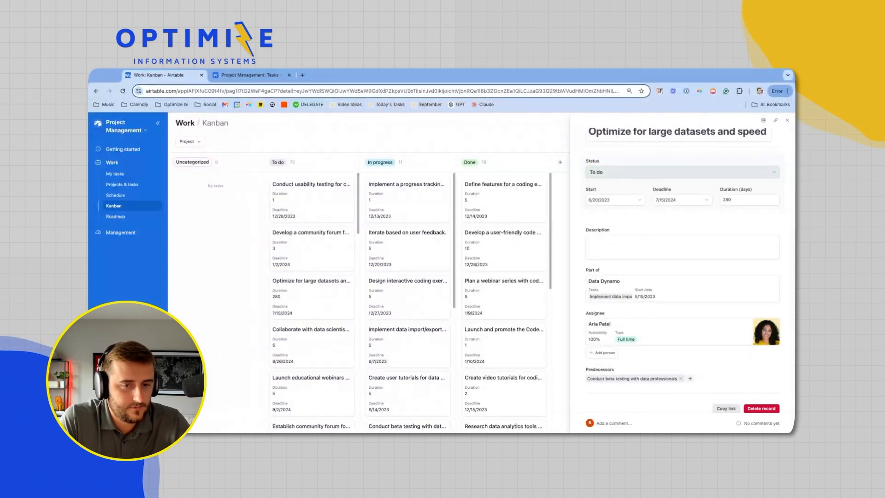
# Examine the lead time fields in the task's Advanced Settings - Recurring Tasks group and the Option 1 automation's setup
pyautogui.click(236, 79)
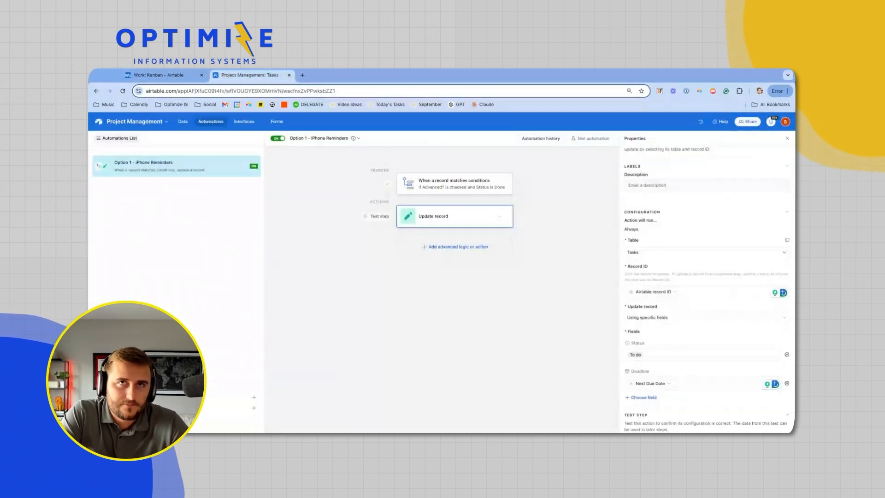
pyautogui.click(193, 74)
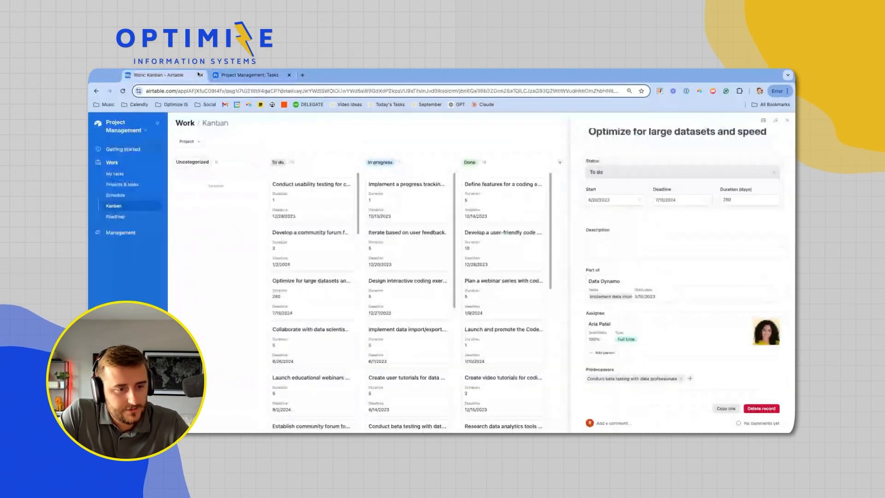
pyautogui.scroll(-4, 654, 270)
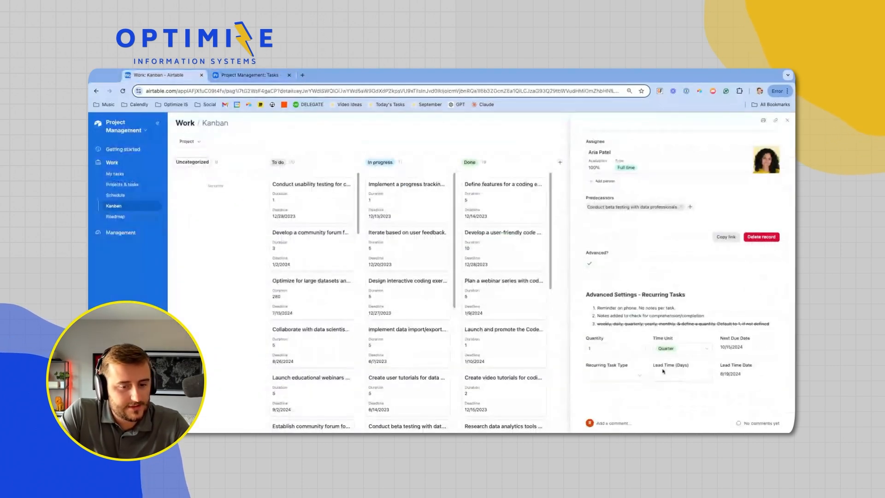
pyautogui.moveTo(663, 371); pyautogui.dragTo(650, 369)
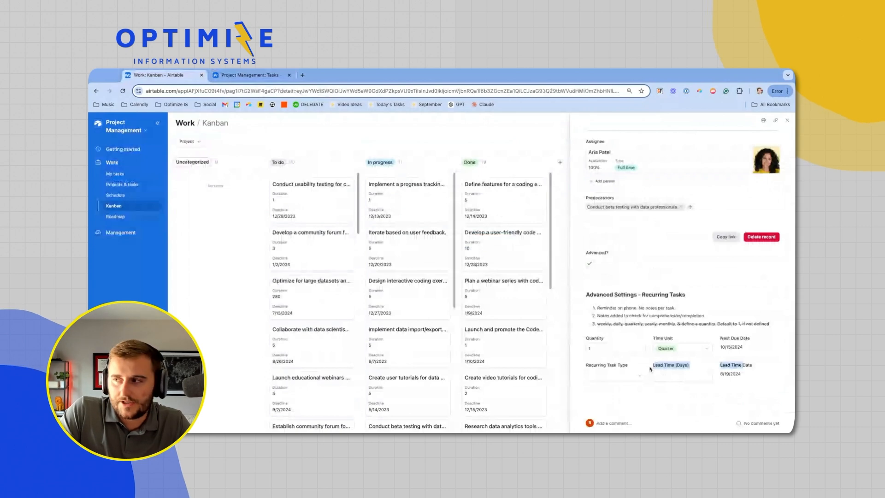
pyautogui.click(240, 77)
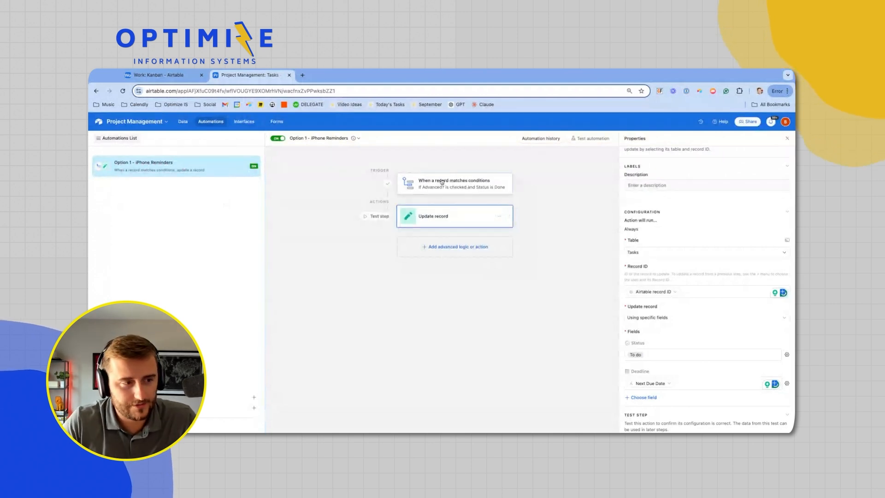
pyautogui.click(157, 75)
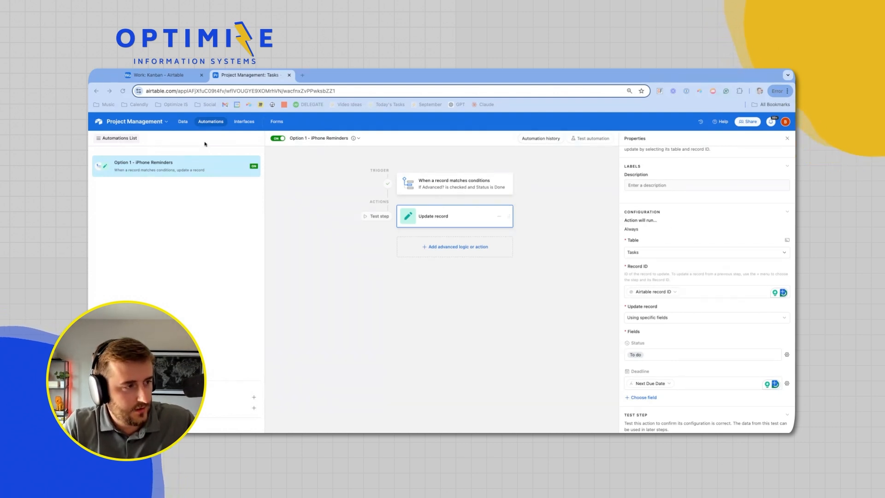
# Create a new automation named "Option 2" and place it below Option 1 - iPhone Reminders in the automations list
pyautogui.click(208, 399)
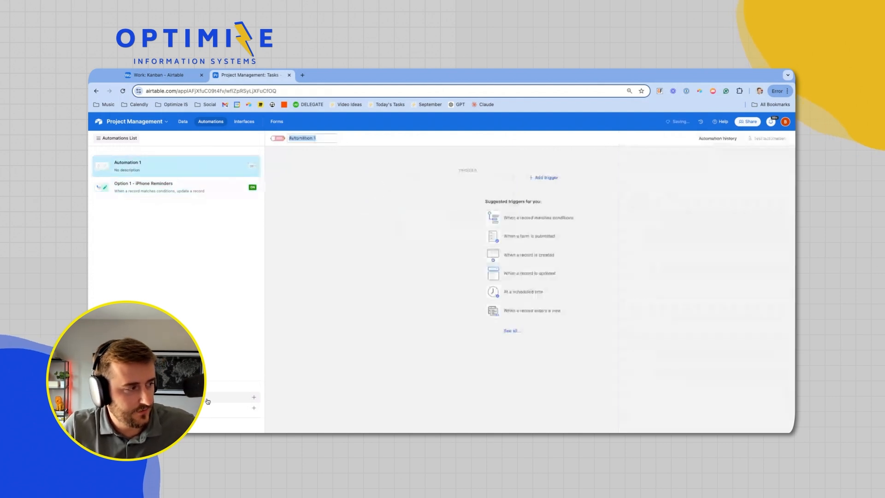
pyautogui.write('Option 2')
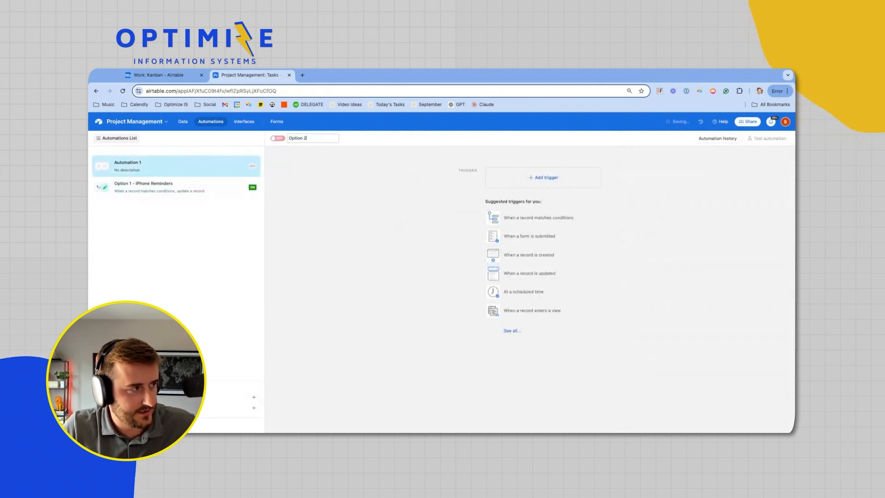
pyautogui.press('Return')
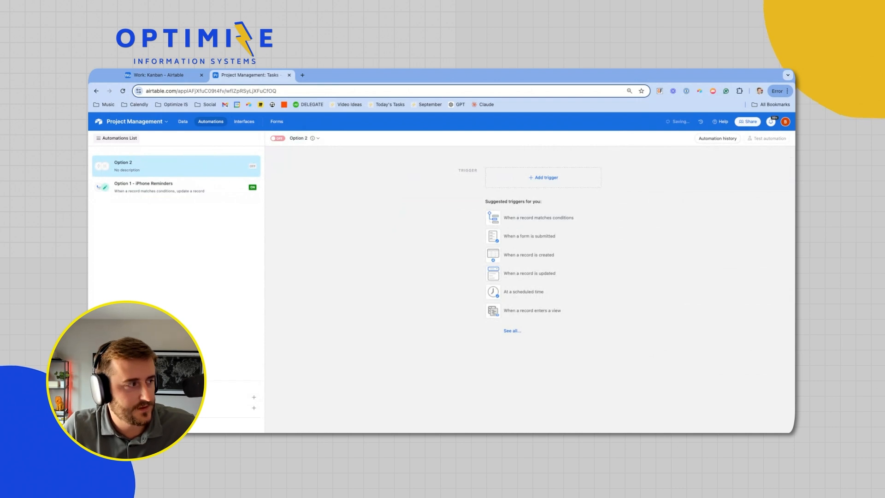
pyautogui.doubleClick(152, 188)
pyautogui.click(159, 184)
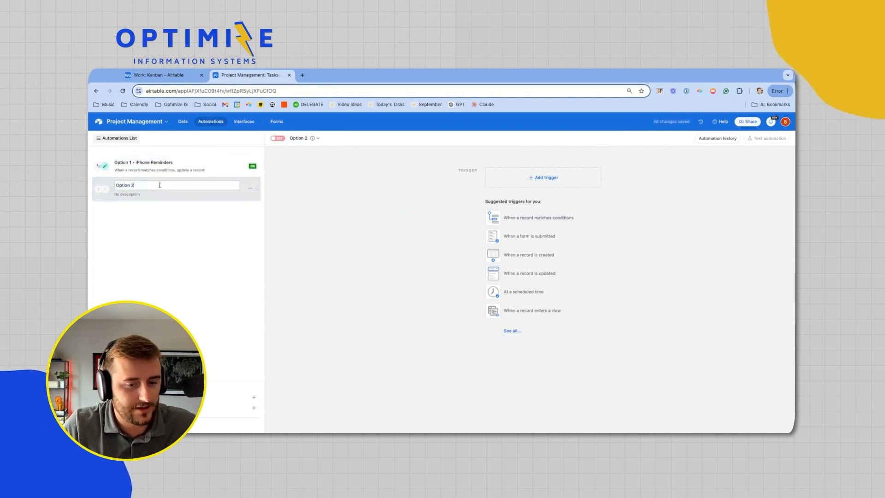
# Edit the Kanban interface and append ". Tasks for 6 months" to the second item of the Recurring Tasks group description
pyautogui.click(159, 75)
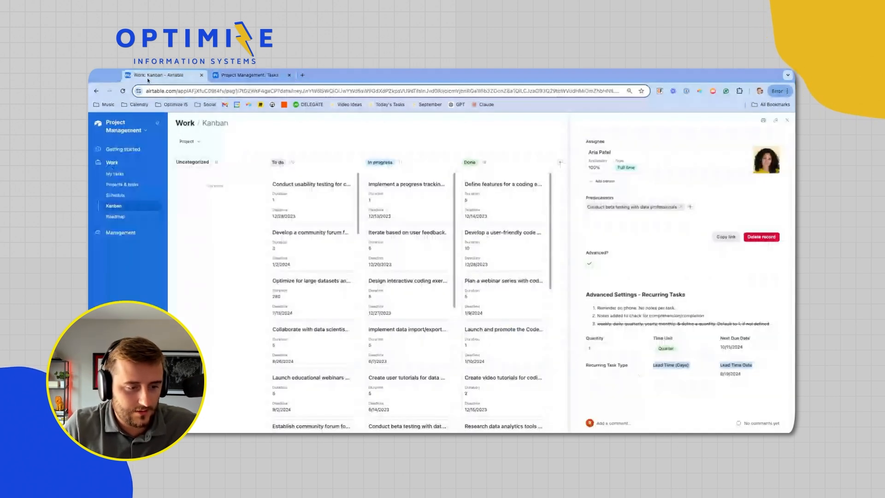
pyautogui.click(127, 122)
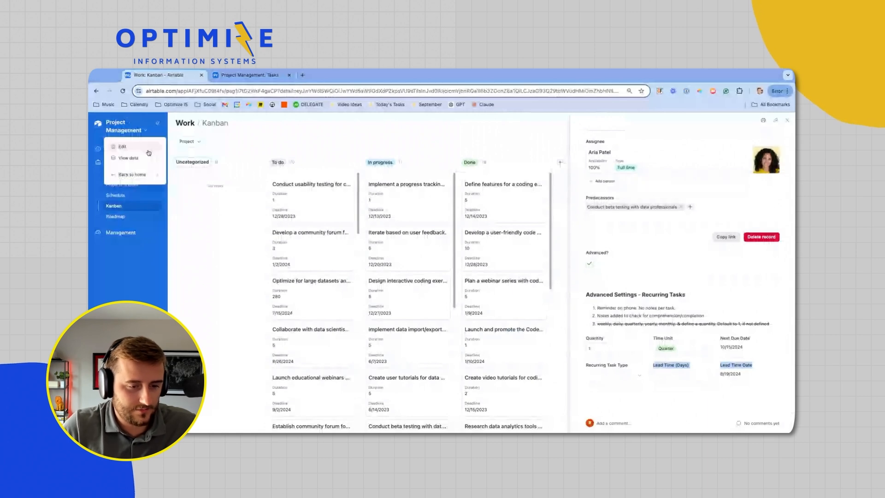
pyautogui.click(145, 150)
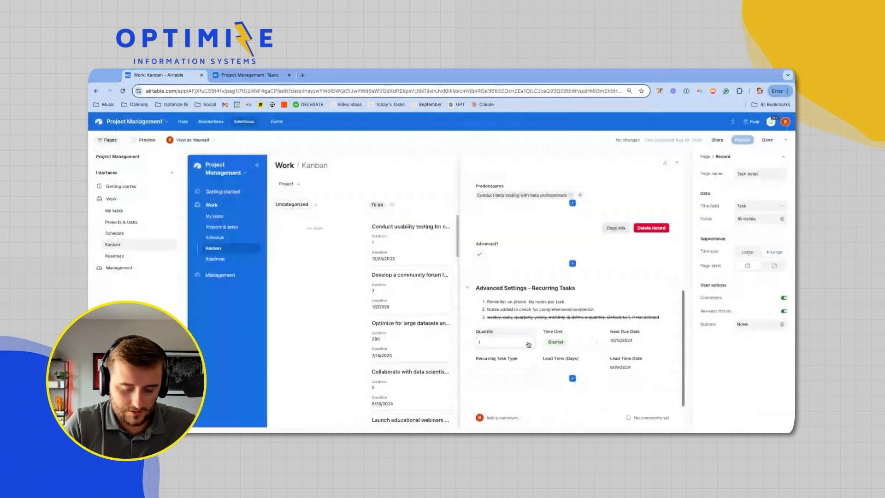
pyautogui.click(518, 302)
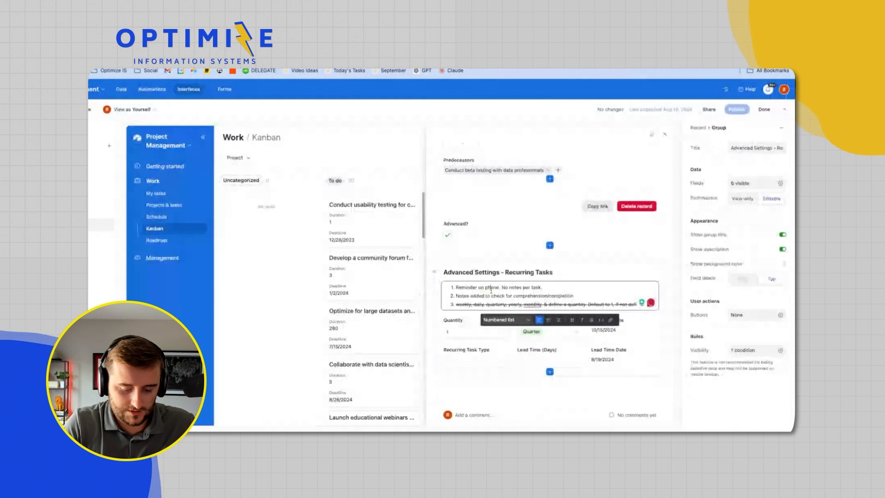
pyautogui.write('. Ta')
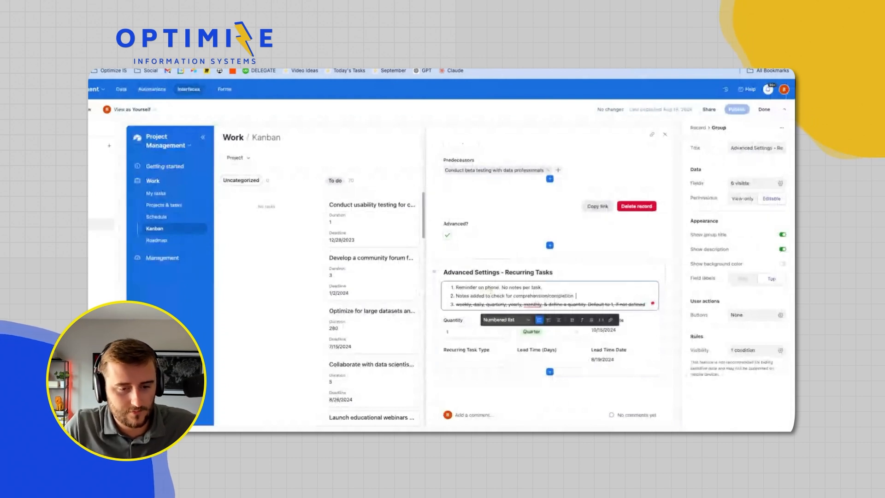
pyautogui.write('s')
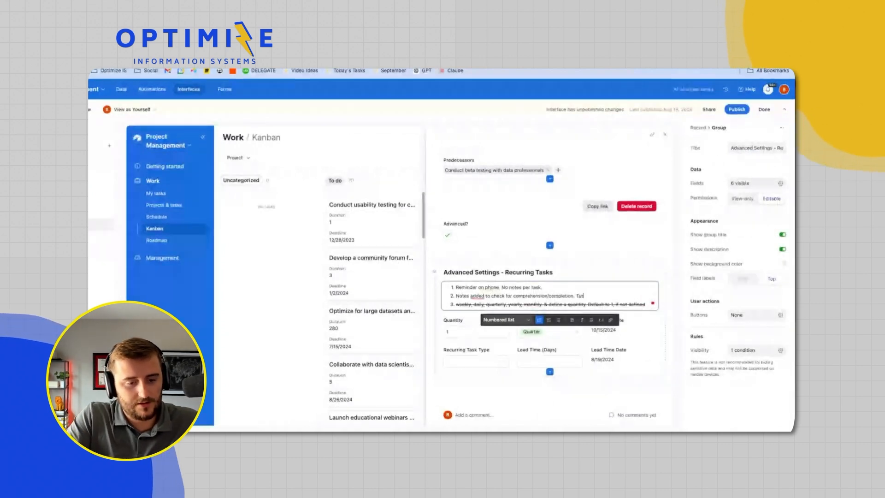
pyautogui.write('ks for e months')
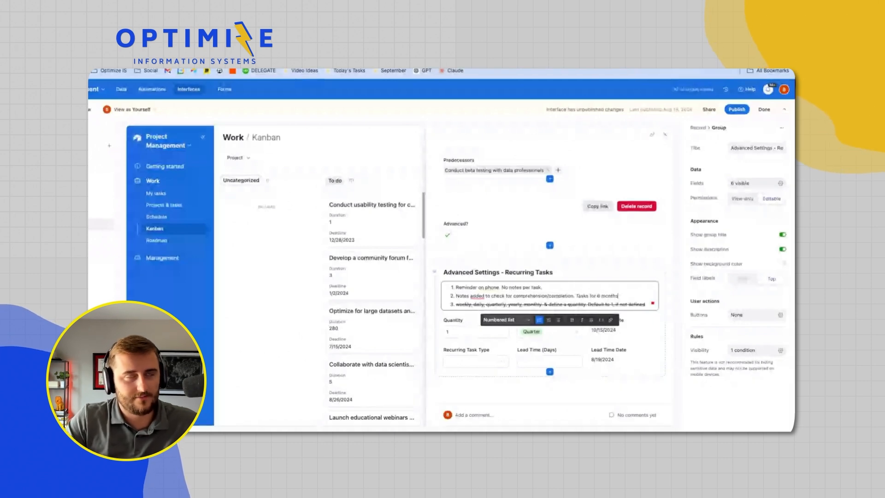
pyautogui.click(667, 282)
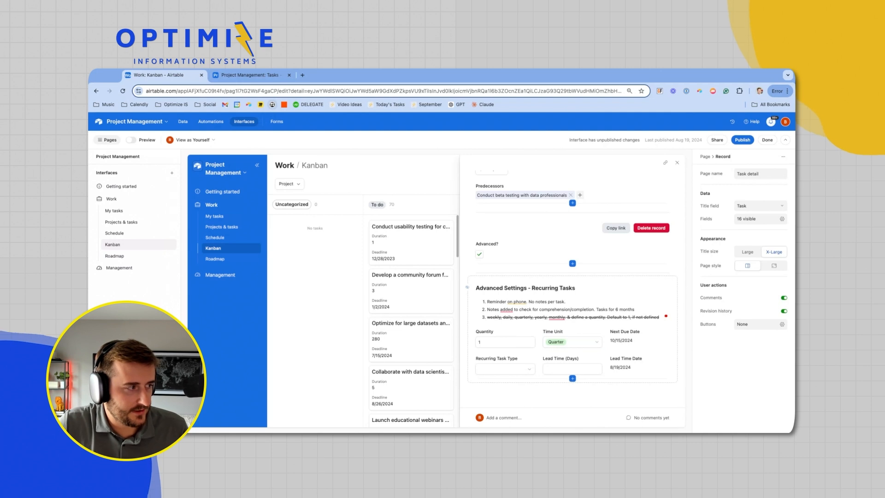
# Rename the Option 2 automation as "Option 2 - with notes, for up to 6 months"
pyautogui.click(251, 75)
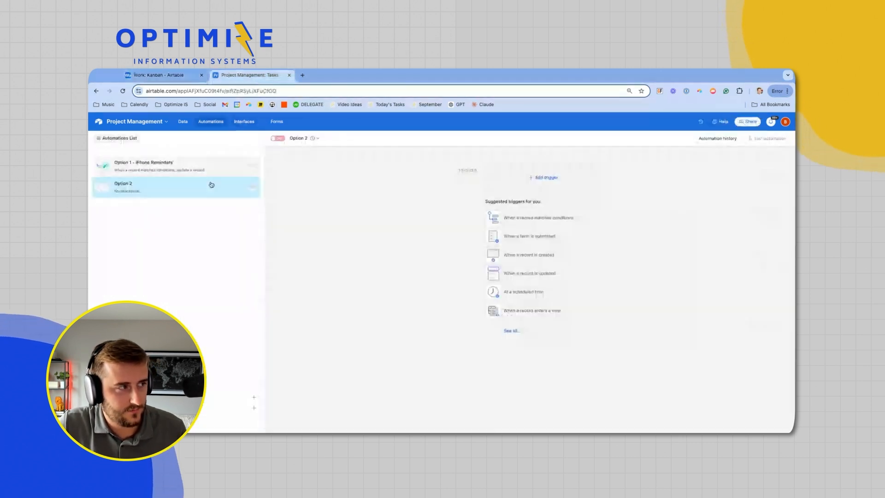
pyautogui.click(154, 78)
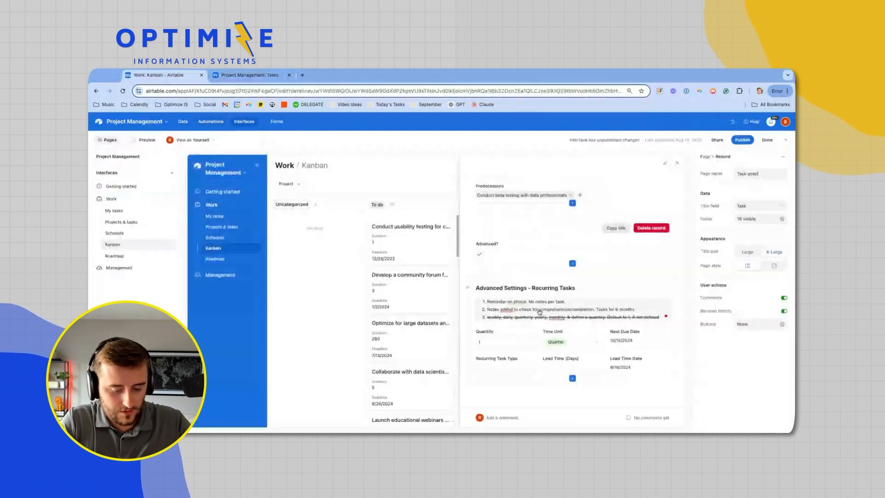
pyautogui.click(241, 76)
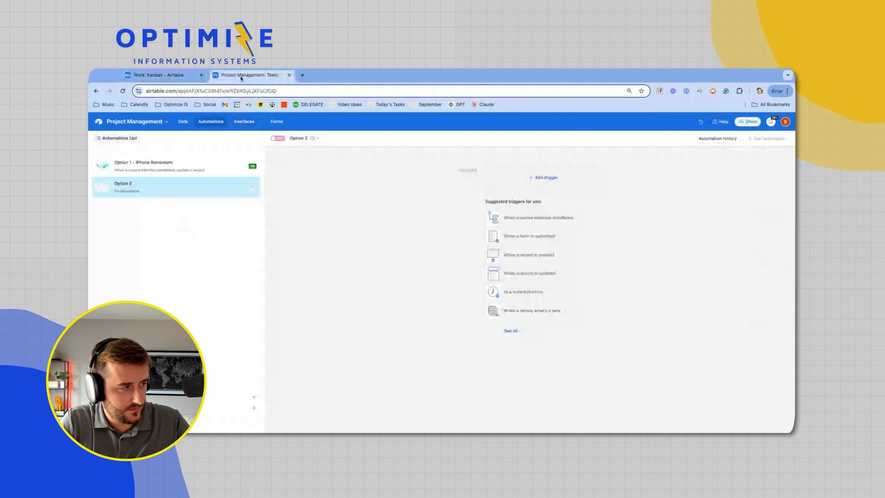
pyautogui.doubleClick(172, 184)
pyautogui.press('super+a')
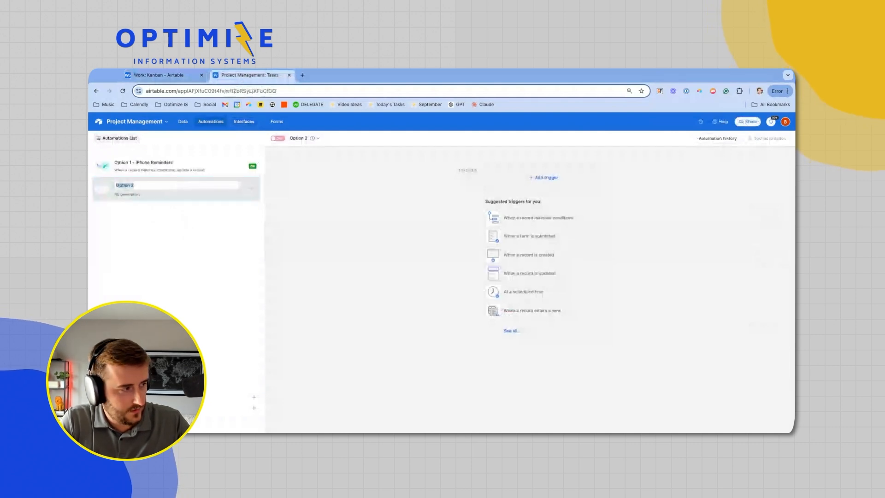
pyautogui.press('Right')
pyautogui.write('- wi')
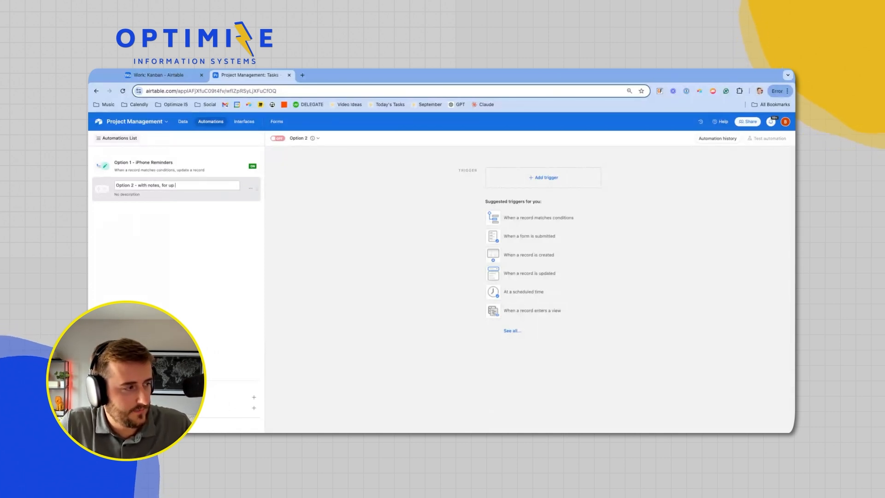
pyautogui.press('Return')
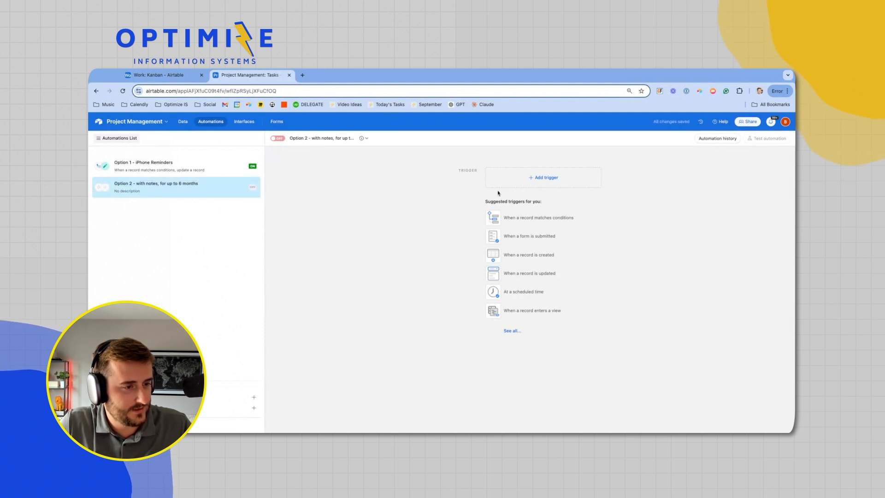
# Set the task's Recurring Task Type to iPhone in the Kanban interface and return to the Option 1 automation's trigger conditions
pyautogui.click(195, 175)
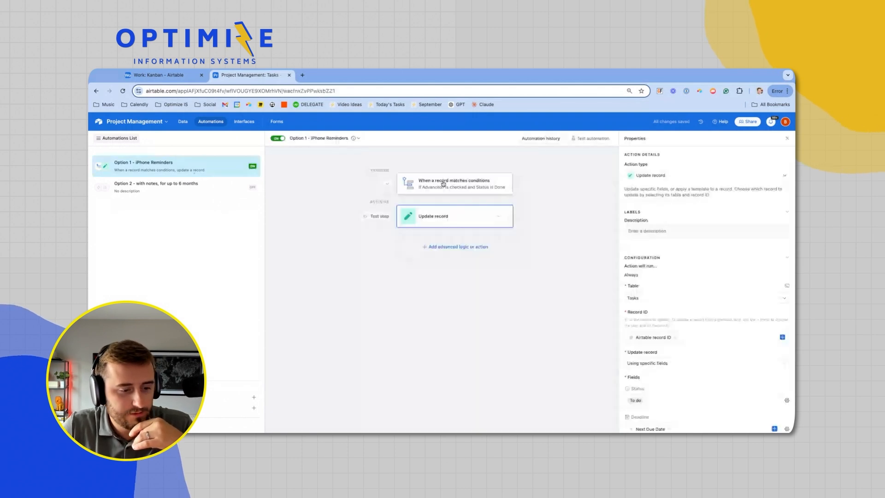
pyautogui.click(468, 190)
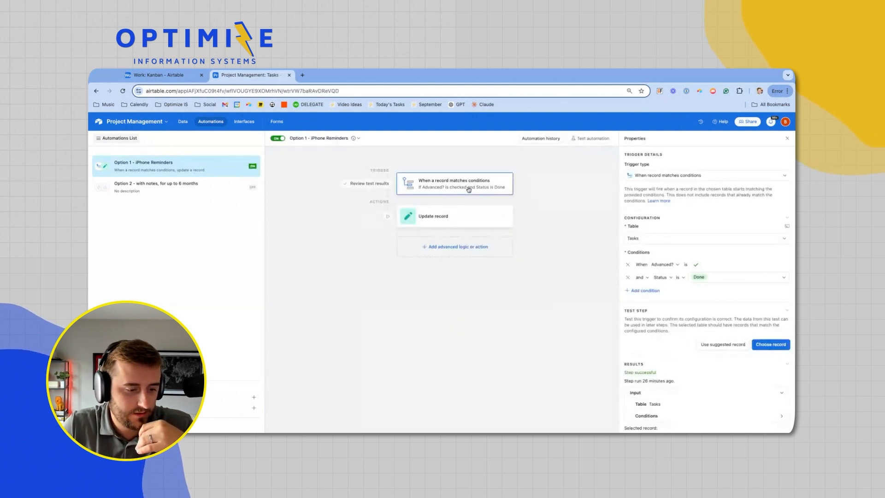
pyautogui.click(149, 82)
pyautogui.click(516, 369)
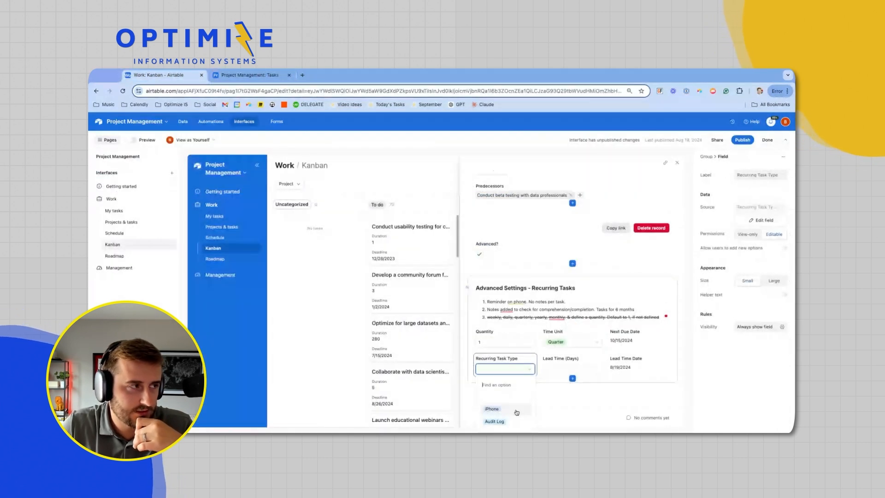
pyautogui.click(514, 410)
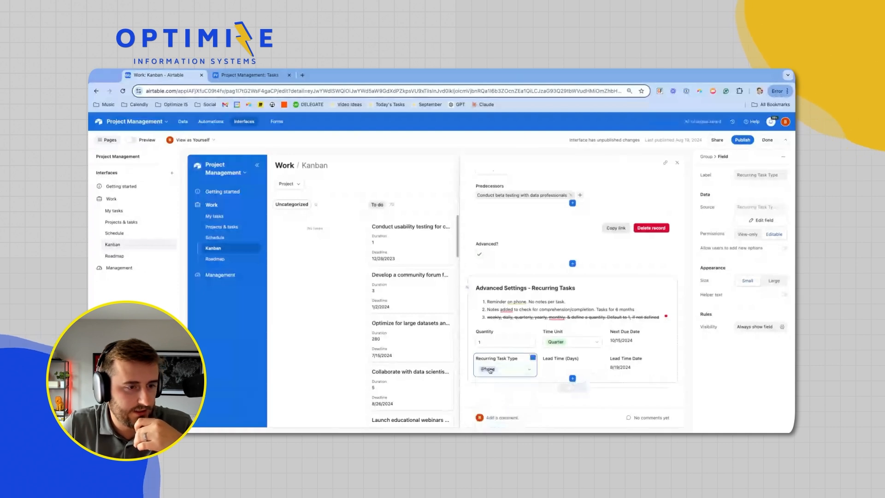
pyautogui.click(243, 76)
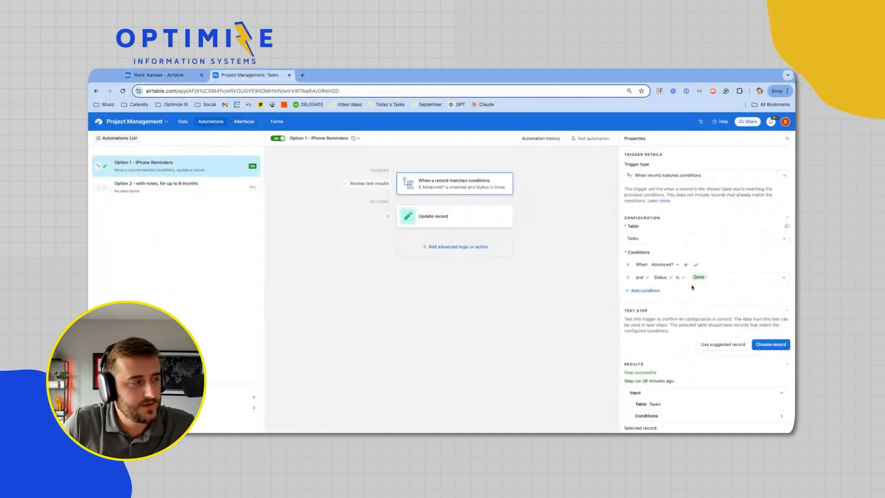
# Add the trigger condition Recurring Task Type is iPhone to Option 1 and update the live automation
pyautogui.click(658, 290)
pyautogui.click(660, 290)
pyautogui.write('ty')
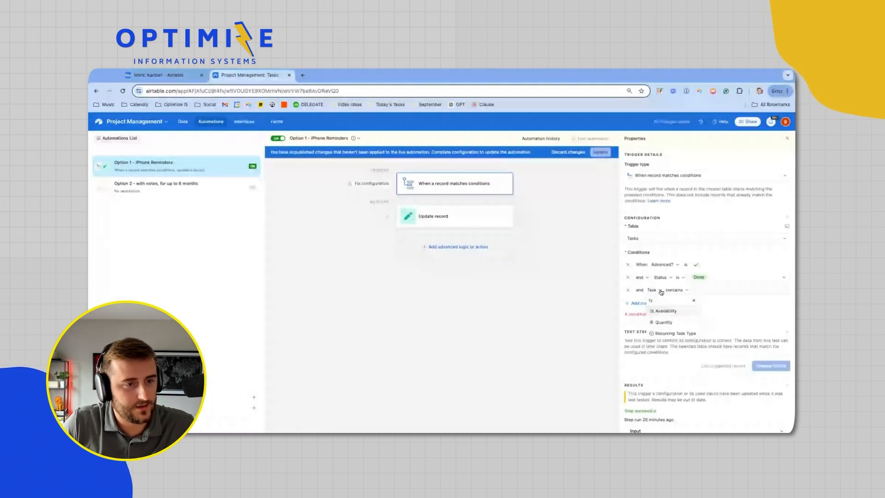
pyautogui.click(677, 333)
pyautogui.click(746, 290)
pyautogui.click(742, 316)
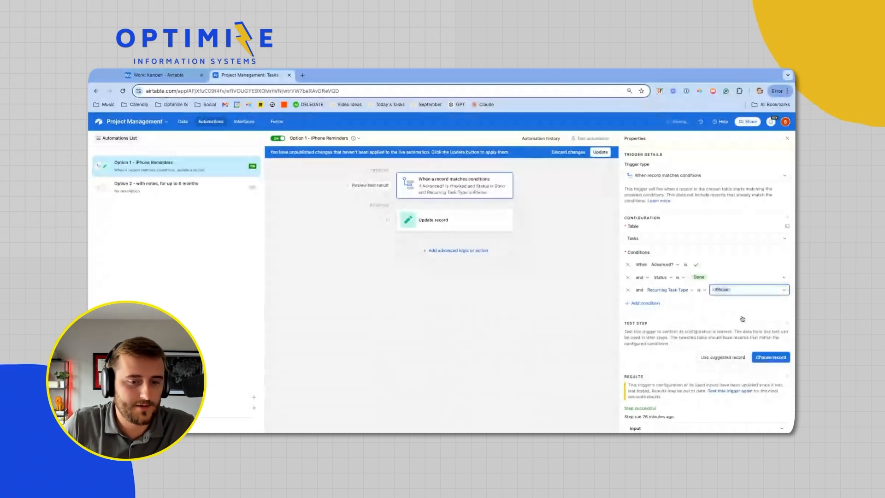
pyautogui.click(600, 152)
# Give the Option 2 automation a "When record matches conditions" trigger on the Tasks table
pyautogui.click(155, 185)
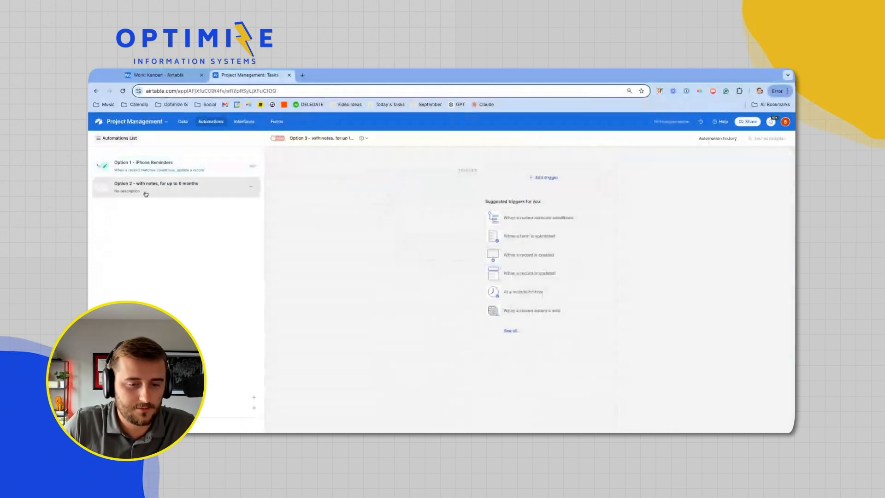
pyautogui.click(545, 178)
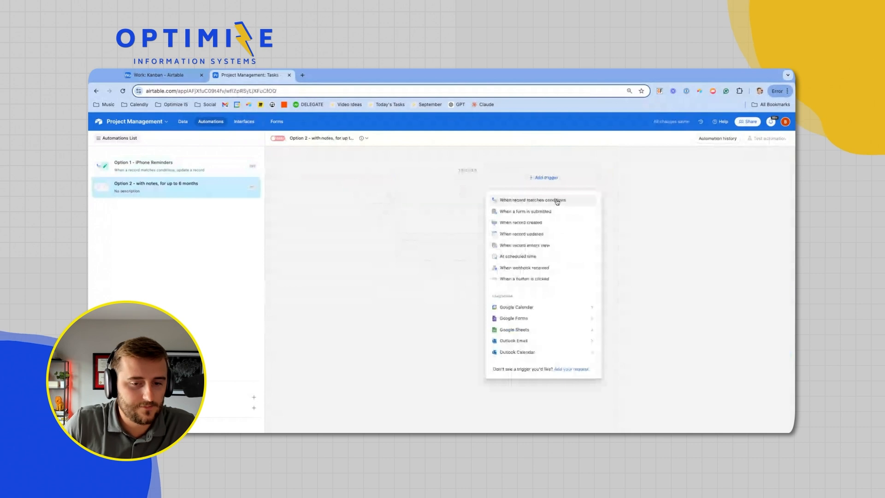
pyautogui.click(558, 200)
pyautogui.click(706, 237)
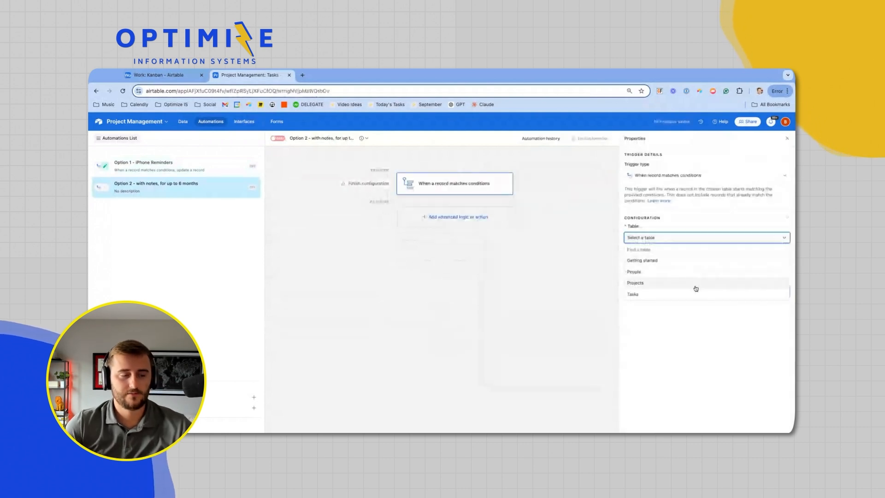
# Add a condition to the Option 2 trigger requiring Recurring Task Type to be Audit Log
pyautogui.click(662, 273)
pyautogui.click(652, 265)
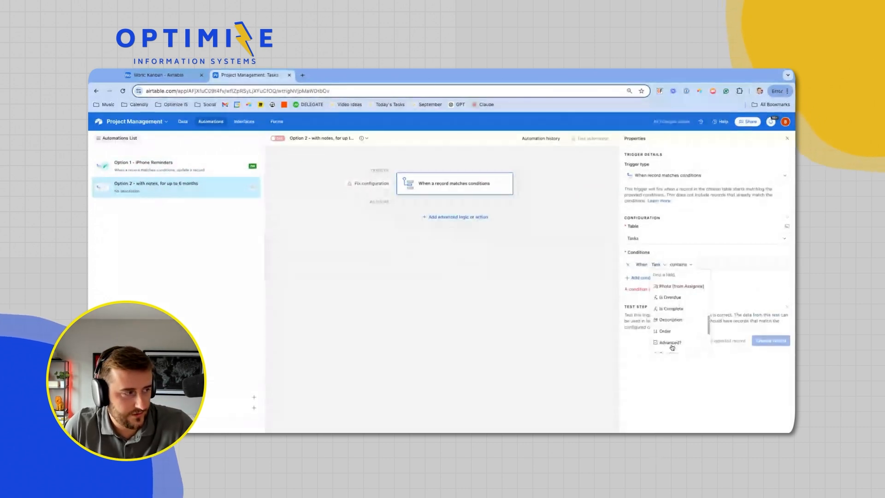
pyautogui.scroll(-3, 671, 341)
pyautogui.click(670, 333)
pyautogui.click(742, 262)
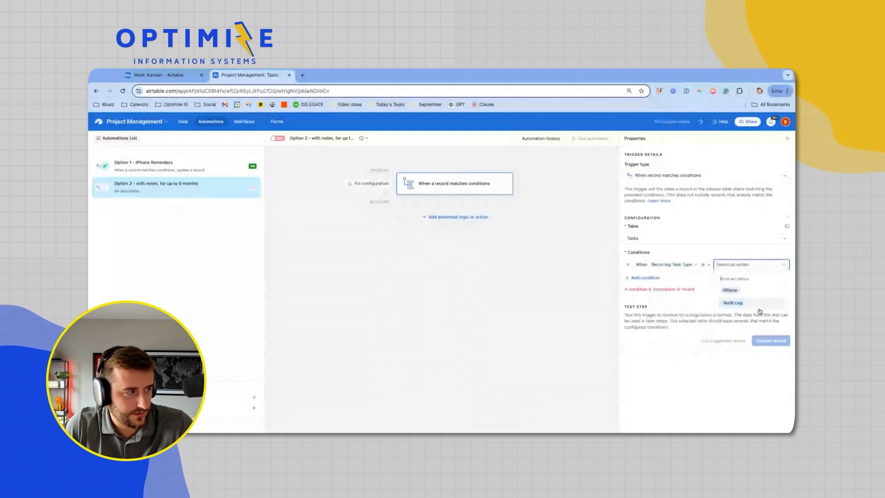
pyautogui.click(733, 303)
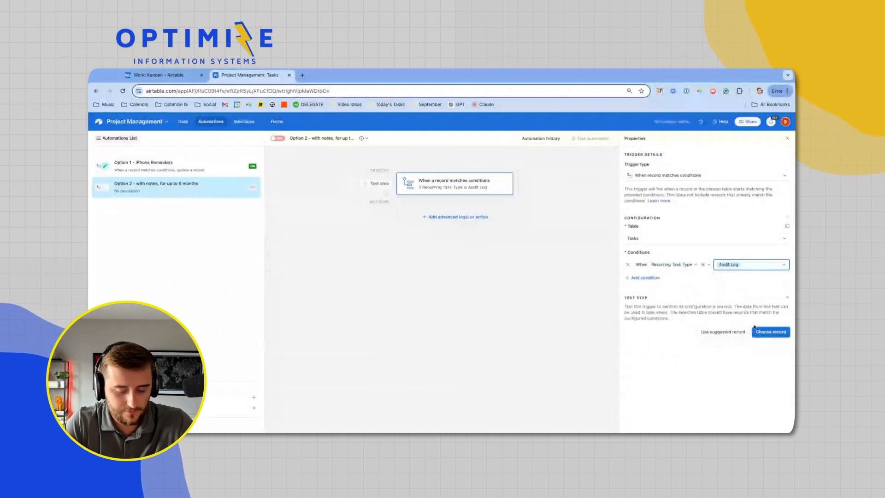
# Rename the Option 2 automation as "Option 2 - Audit Log, for up to 6 months"
pyautogui.doubleClick(149, 186)
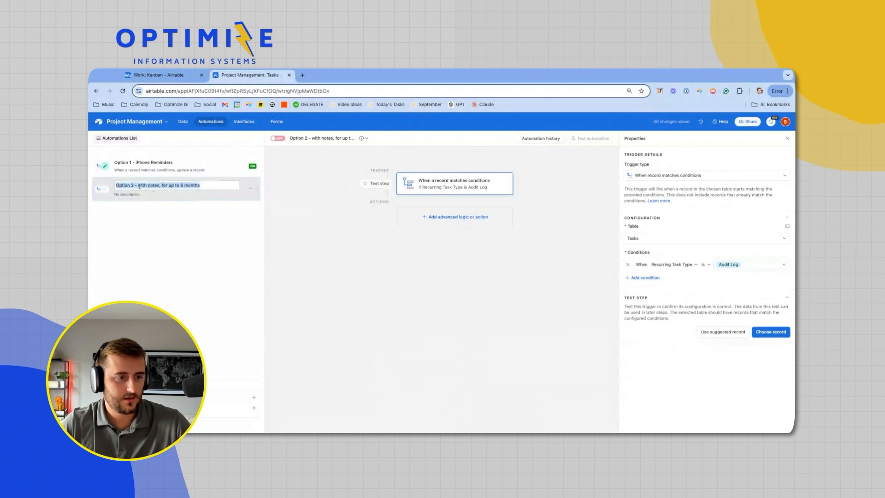
pyautogui.click(139, 186)
pyautogui.write('Audit L')
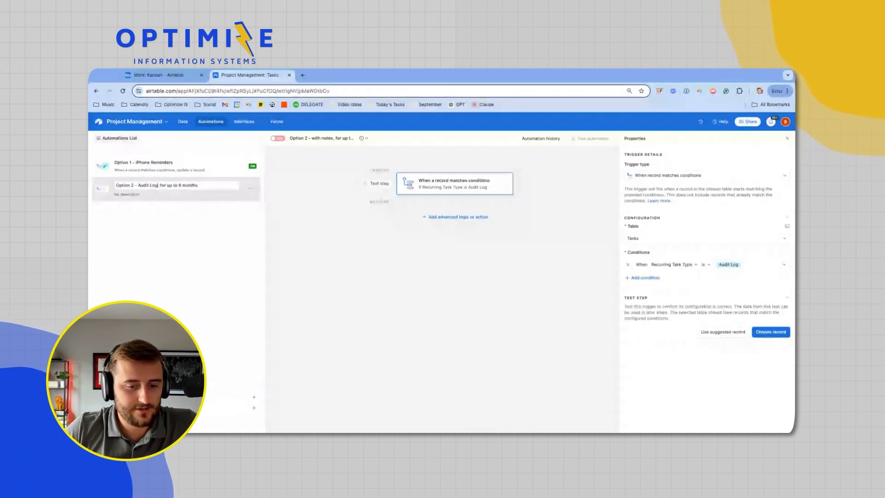
pyautogui.write('og')
pyautogui.press('Return')
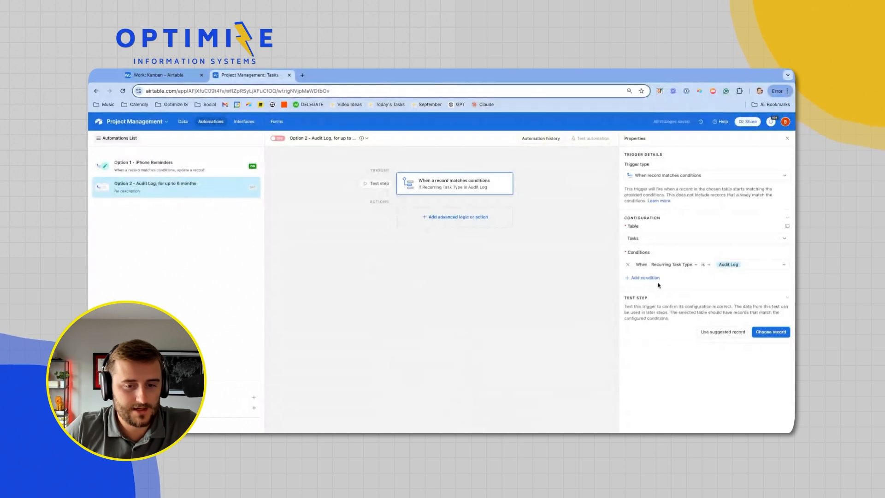
# Add a second condition to the Option 2 trigger requiring Lead Time Date to be today
pyautogui.click(645, 278)
pyautogui.click(660, 277)
pyautogui.scroll(-5, 679, 337)
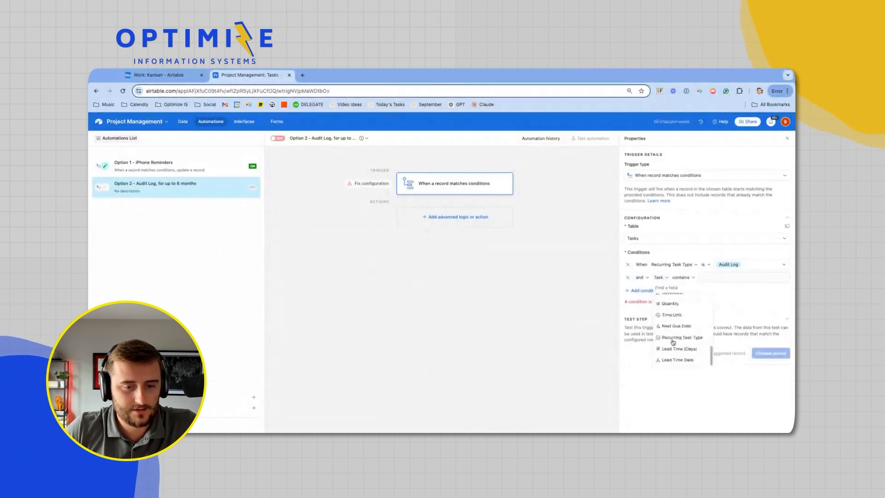
pyautogui.click(676, 360)
pyautogui.click(701, 278)
pyautogui.click(718, 277)
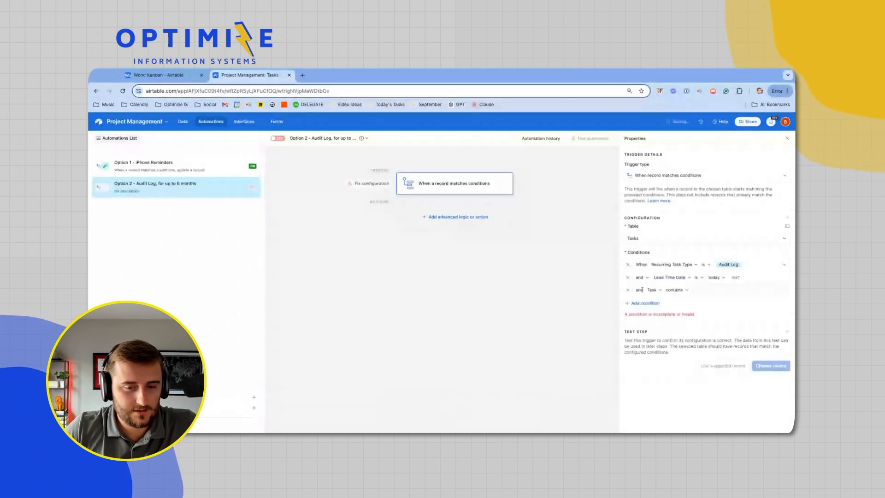
# Add a third trigger condition requiring Next Due Date to be on or before 180 days from now
pyautogui.click(651, 290)
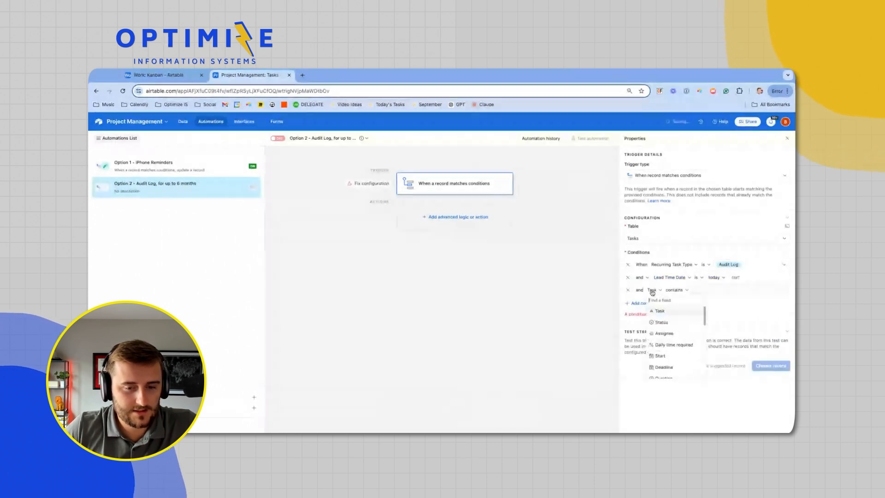
pyautogui.scroll(-5, 674, 338)
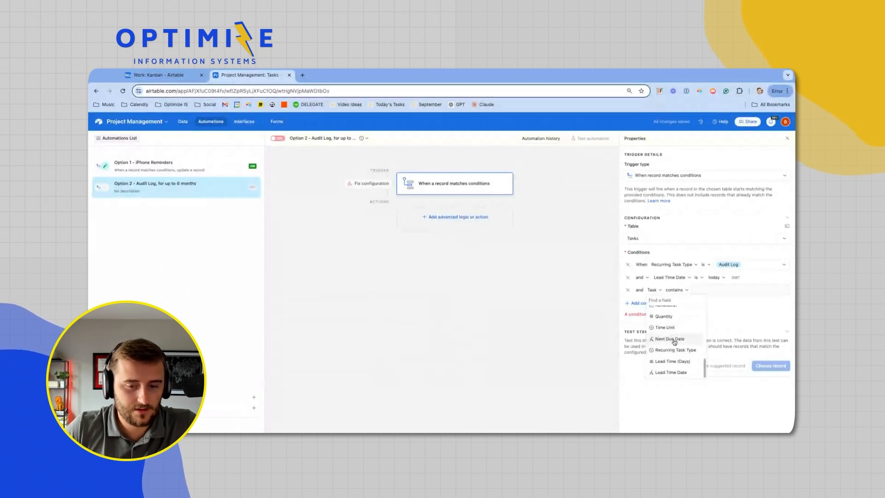
pyautogui.click(675, 339)
pyautogui.click(688, 290)
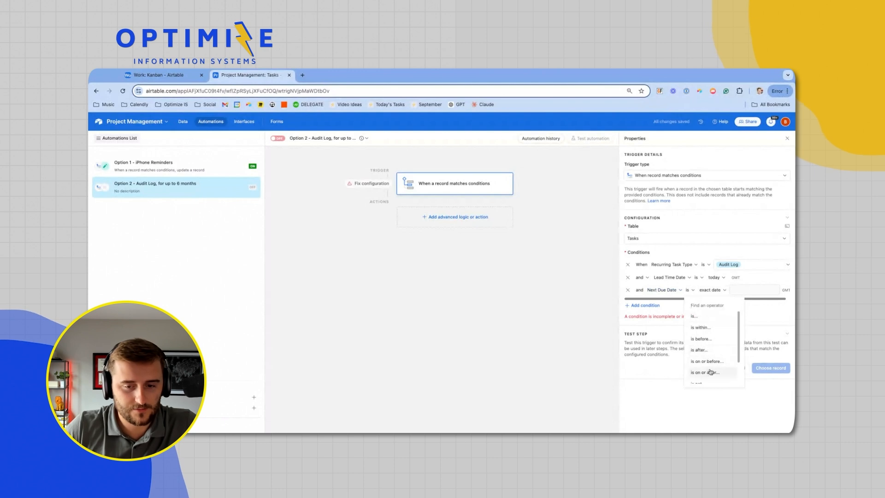
pyautogui.click(707, 361)
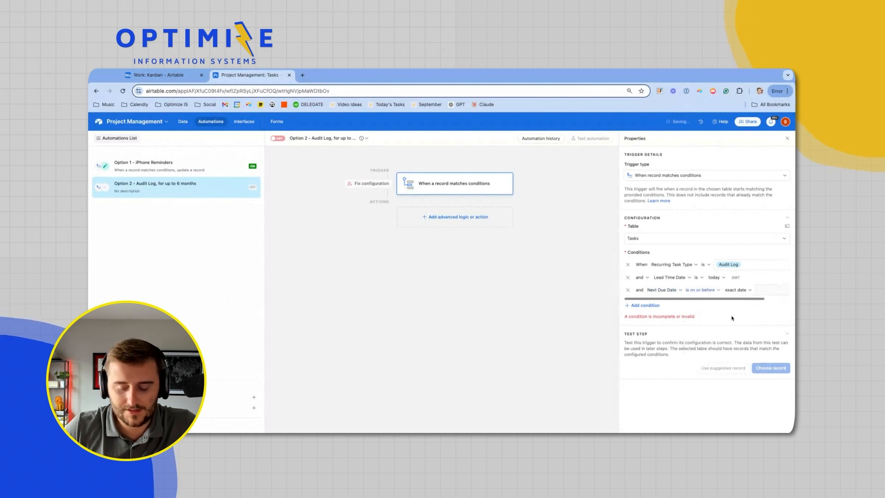
pyautogui.click(739, 293)
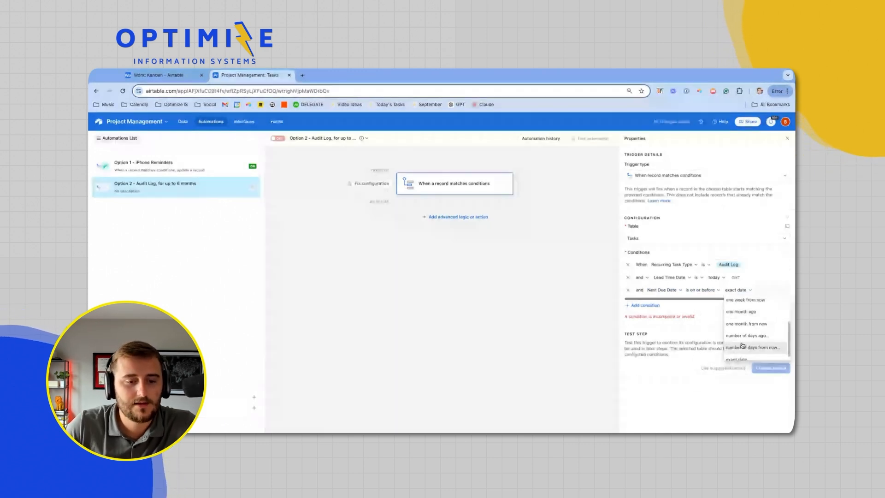
pyautogui.click(742, 347)
pyautogui.click(767, 289)
pyautogui.write('180')
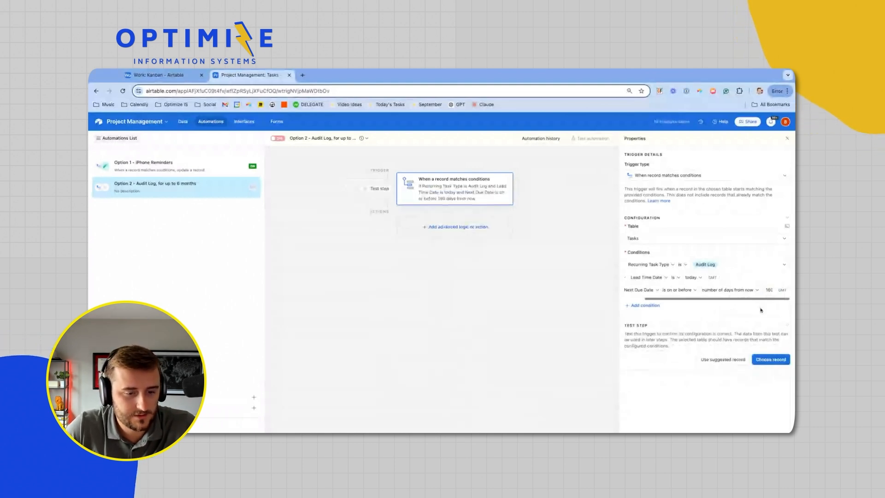
# Start choosing a test record for the trigger, and set the "Optimize for large datasets and speed" task's Recurring Task Type to Audit Log in the Kanban interface
pyautogui.click(780, 360)
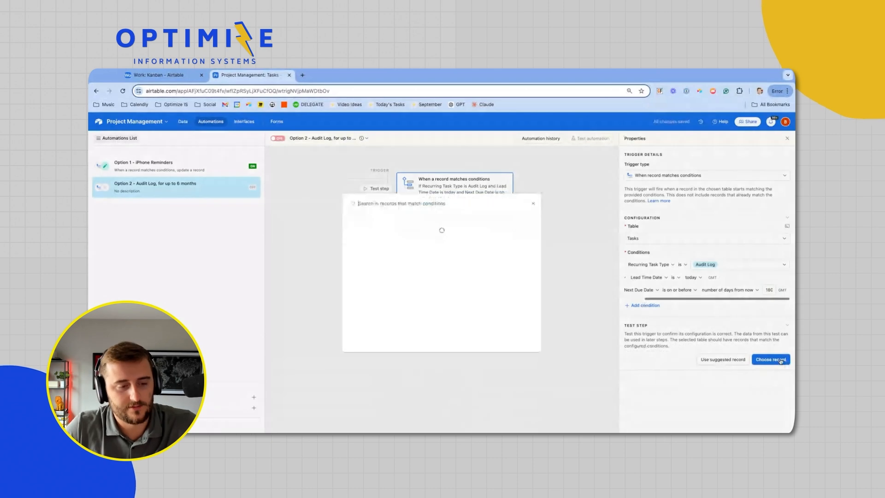
pyautogui.click(185, 79)
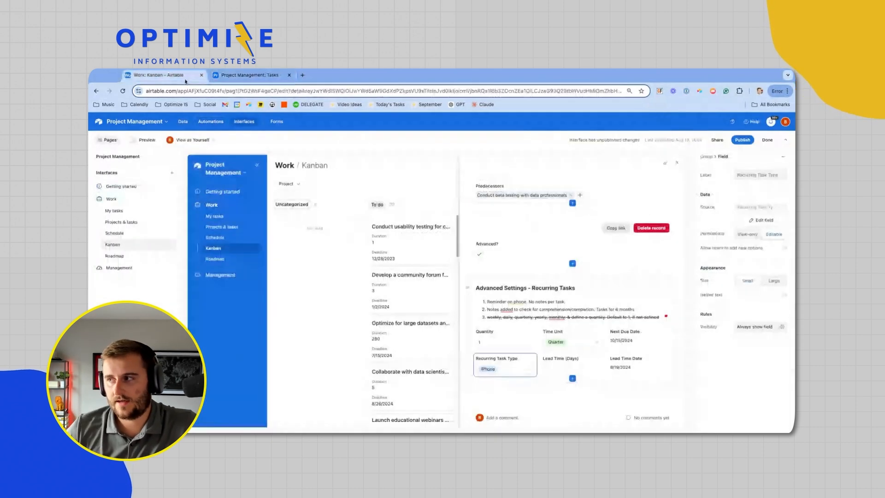
pyautogui.scroll(1, 521, 230)
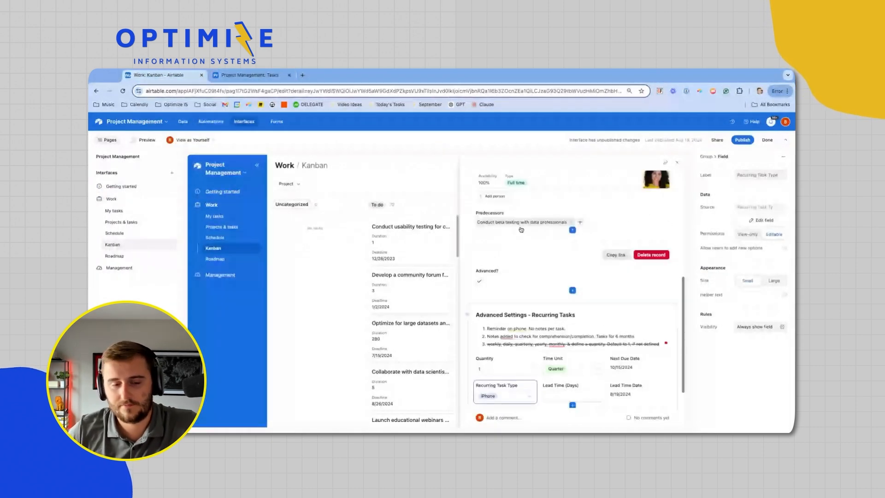
pyautogui.scroll(5, 521, 229)
pyautogui.click(573, 248)
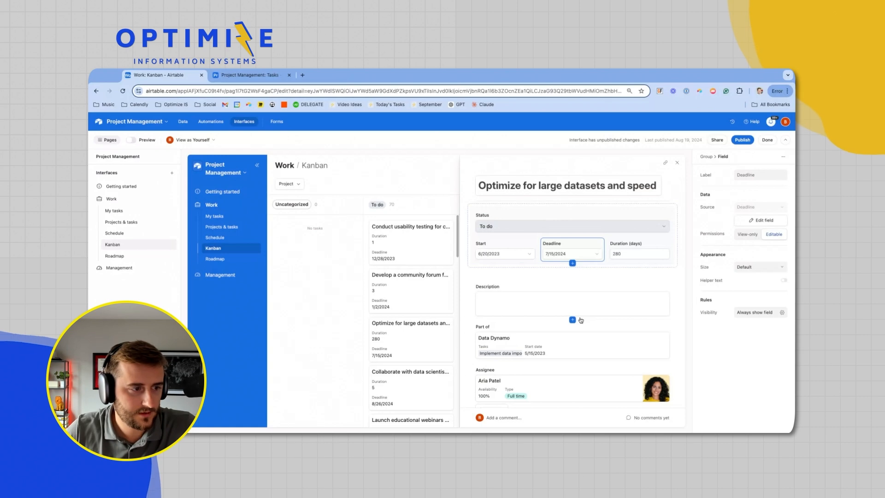
pyautogui.scroll(-10, 579, 327)
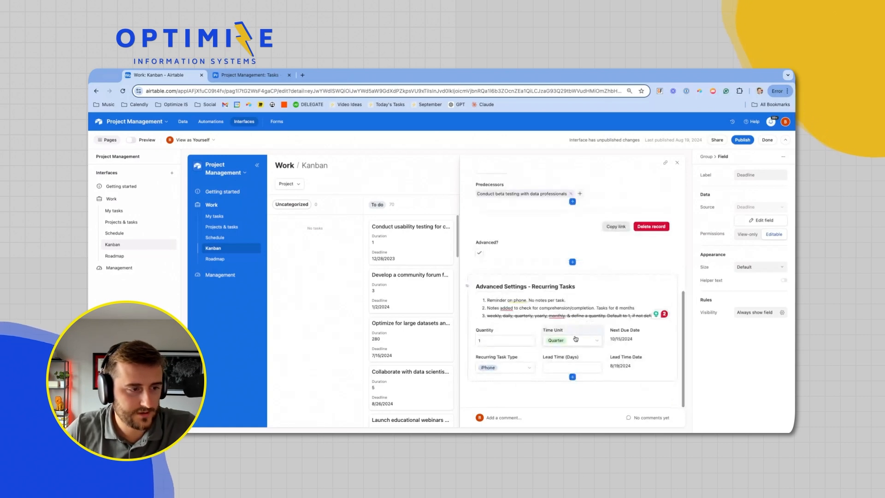
pyautogui.click(507, 358)
pyautogui.click(505, 368)
pyautogui.click(514, 419)
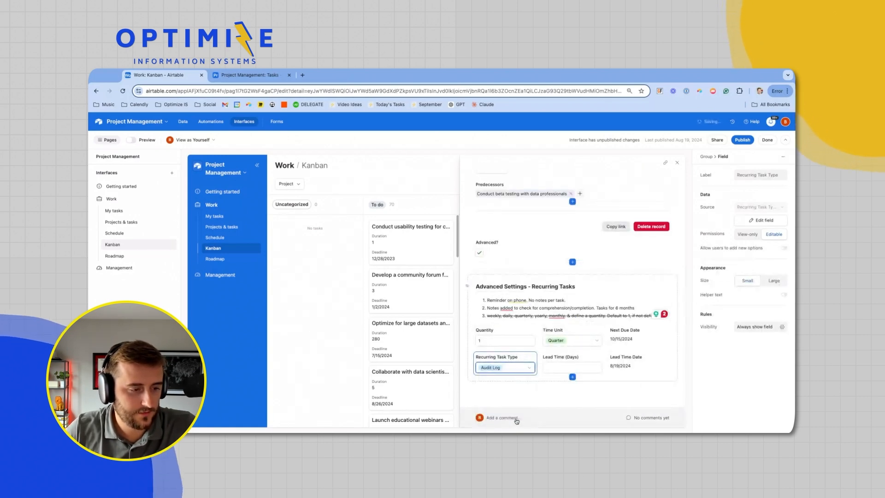
# Test the Option 2 trigger with the "Optimize for large datasets and speed" record and add a Create record action
pyautogui.click(249, 75)
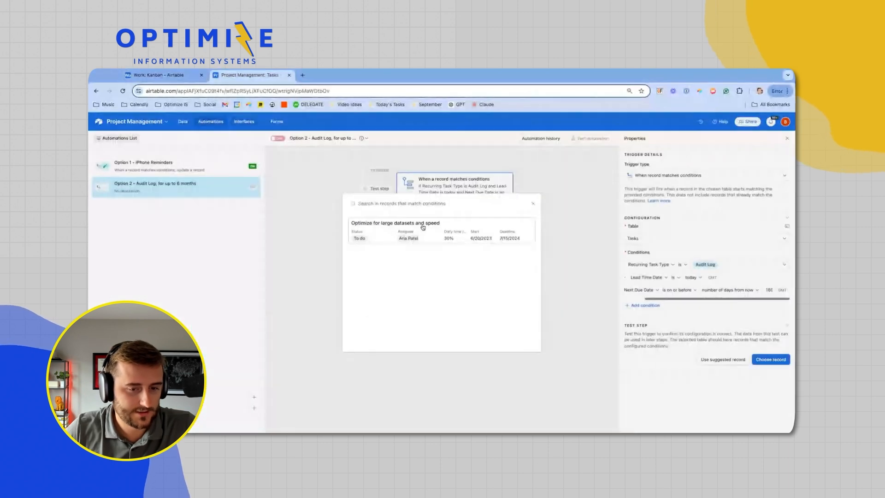
pyautogui.click(422, 227)
pyautogui.click(444, 228)
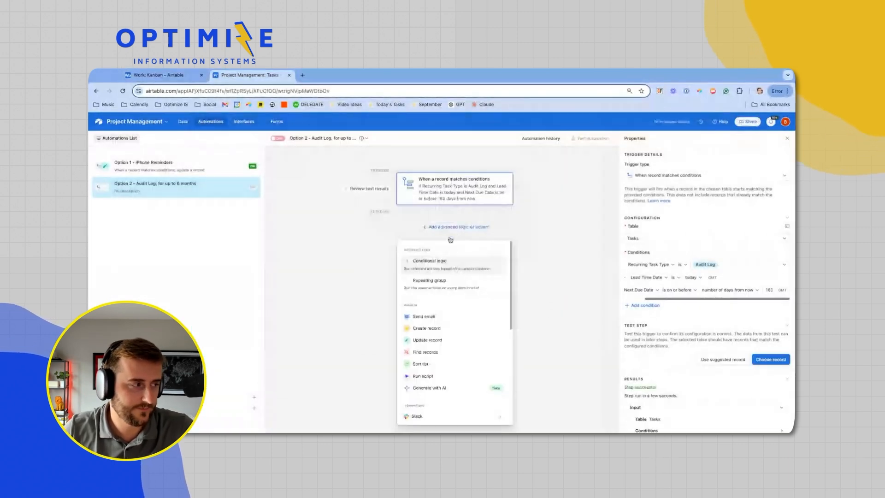
pyautogui.click(461, 330)
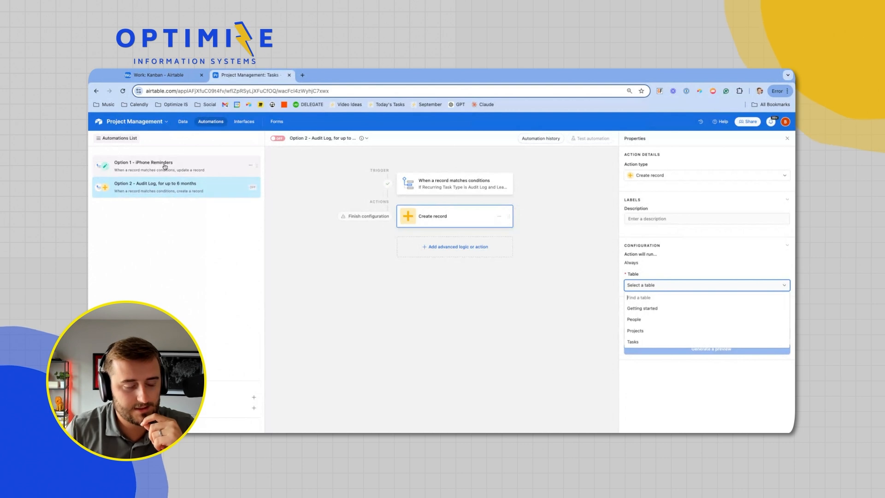
# Consult Option 1's Update record settings and configure Option 2's Create record action for the Tasks table using specific fields
pyautogui.click(165, 167)
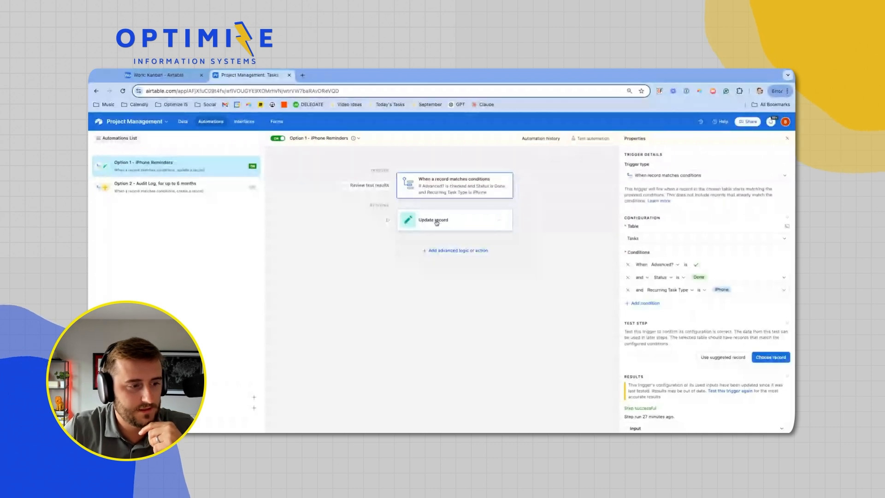
pyautogui.click(439, 221)
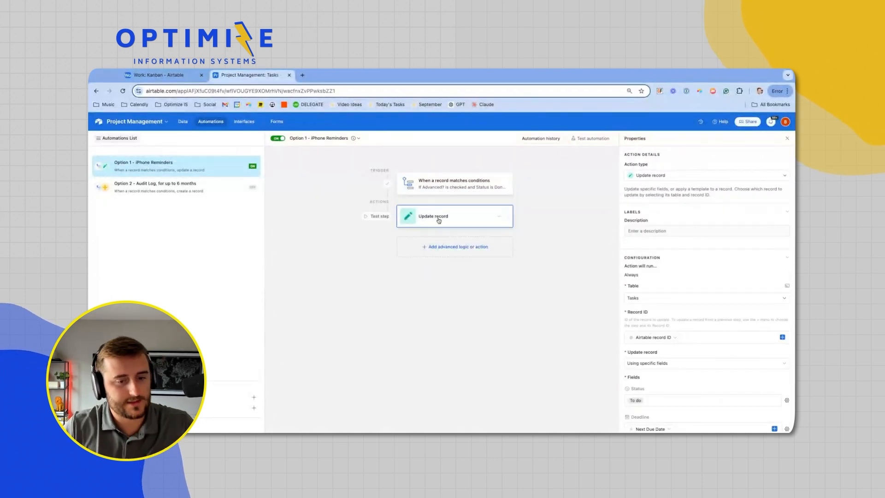
pyautogui.scroll(-2, 652, 361)
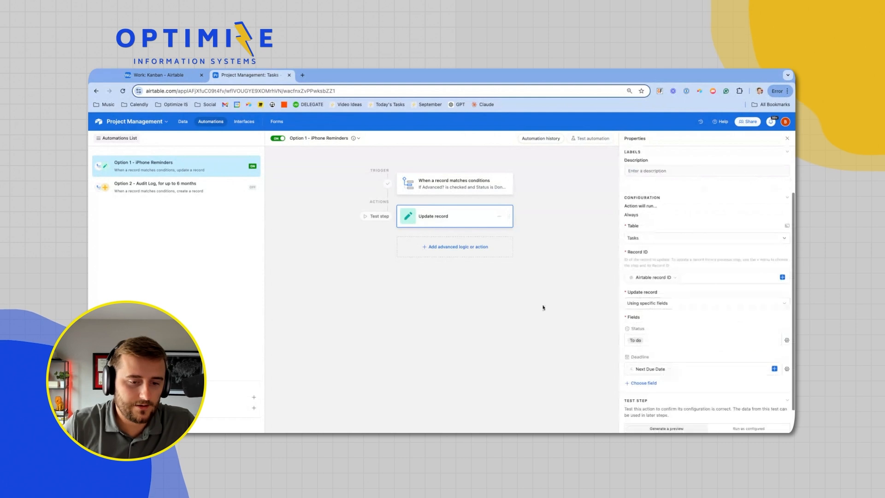
pyautogui.click(136, 189)
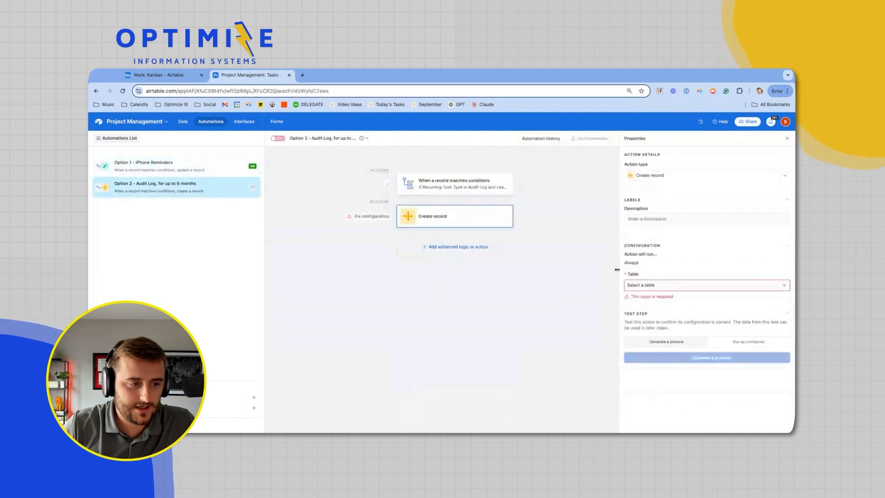
pyautogui.click(641, 285)
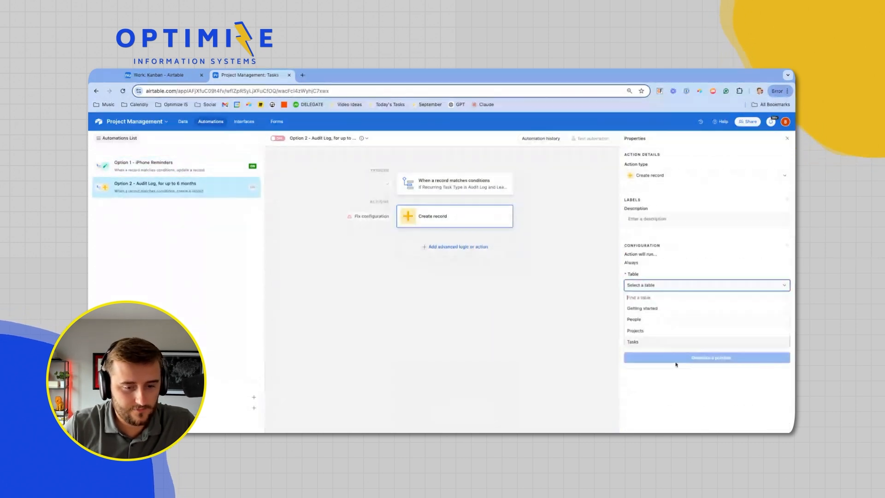
pyautogui.click(655, 342)
pyautogui.click(636, 313)
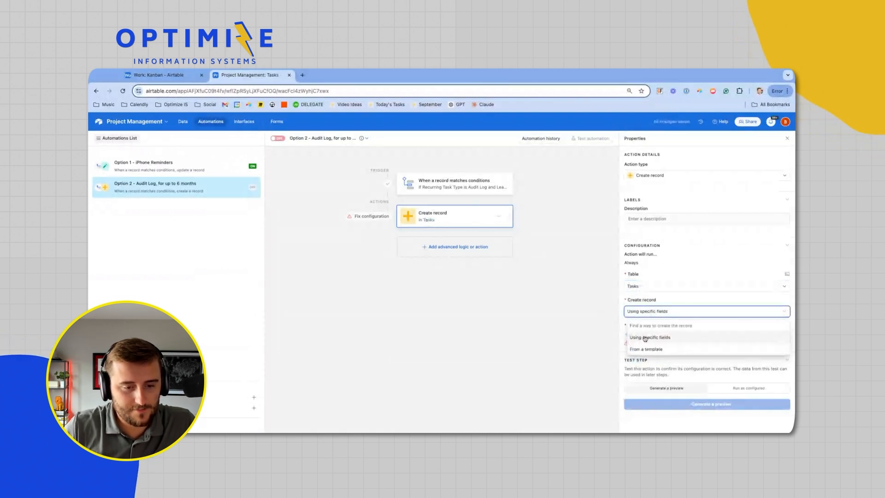
pyautogui.click(645, 338)
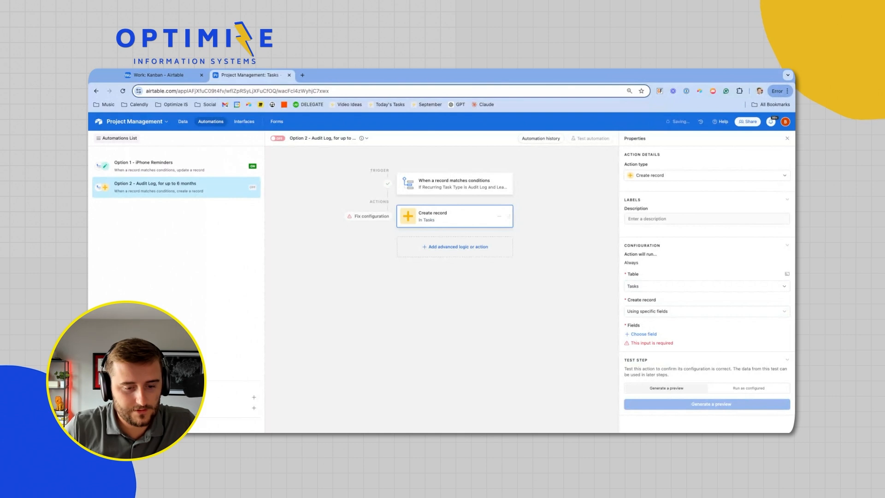
# Add the Task, Assignee, Daily time required, Start and Deadline fields to the Create record action
pyautogui.click(647, 334)
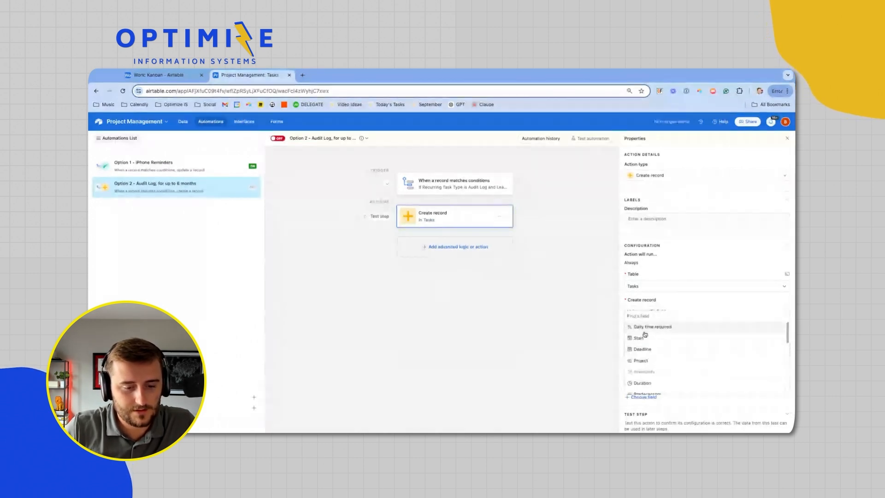
pyautogui.click(645, 334)
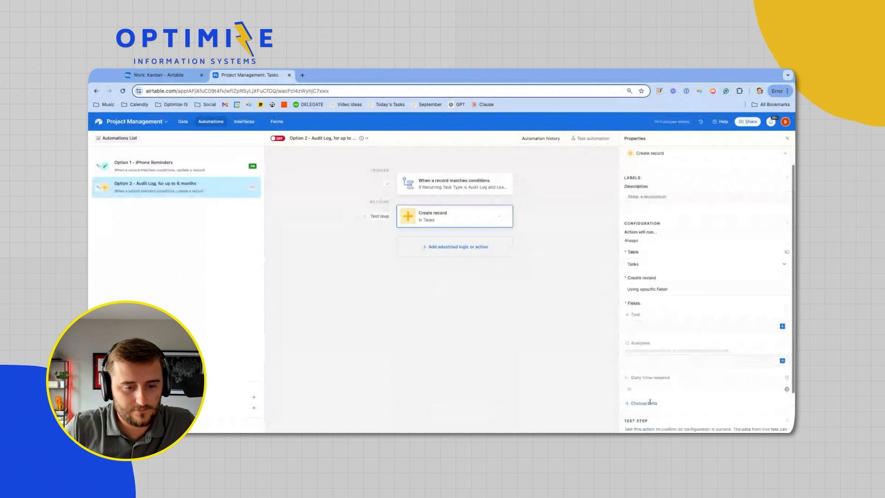
pyautogui.click(649, 403)
pyautogui.click(646, 332)
pyautogui.click(650, 429)
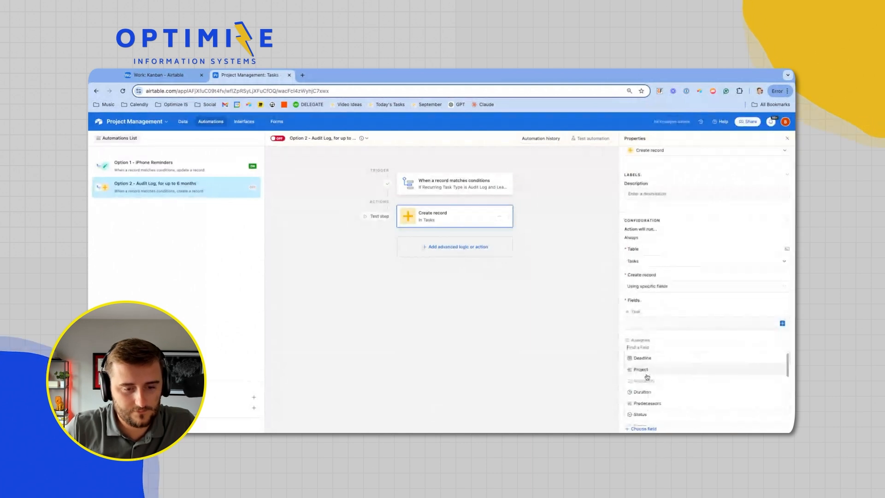
pyautogui.click(641, 365)
# Add the Project, Duration, Predecessors and Status fields to the Create record action
pyautogui.click(639, 354)
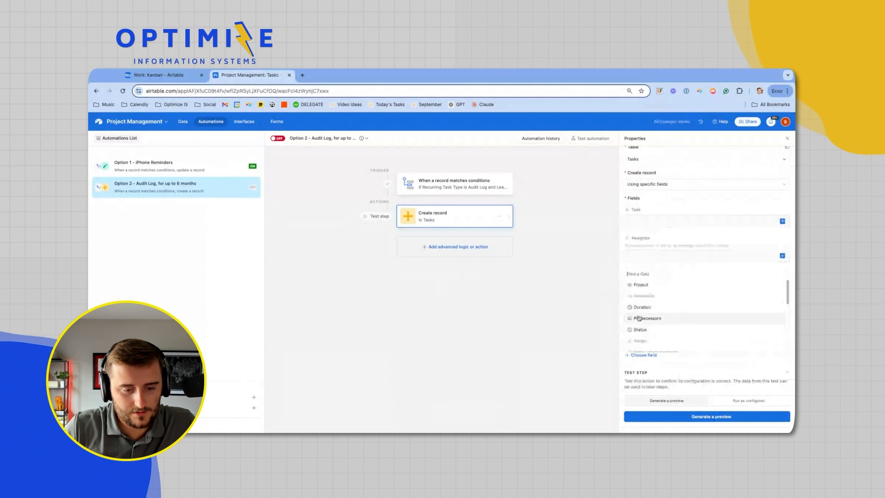
pyautogui.click(638, 285)
pyautogui.click(650, 389)
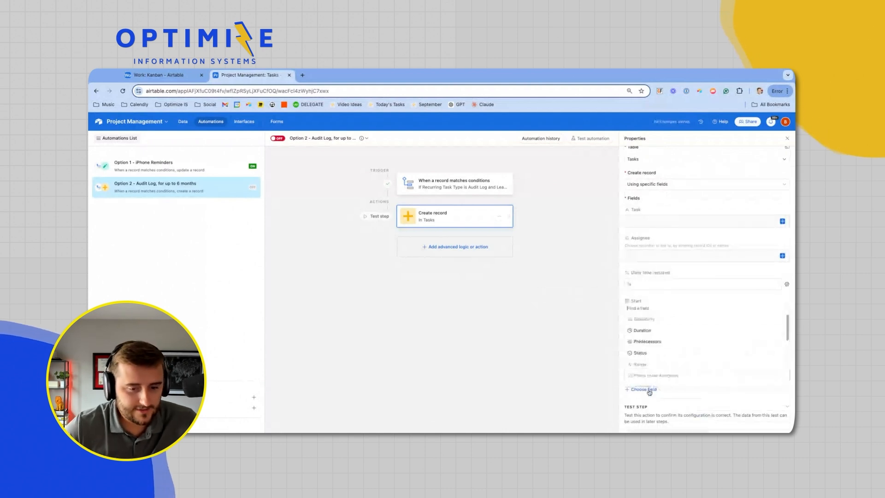
pyautogui.click(644, 340)
pyautogui.click(652, 416)
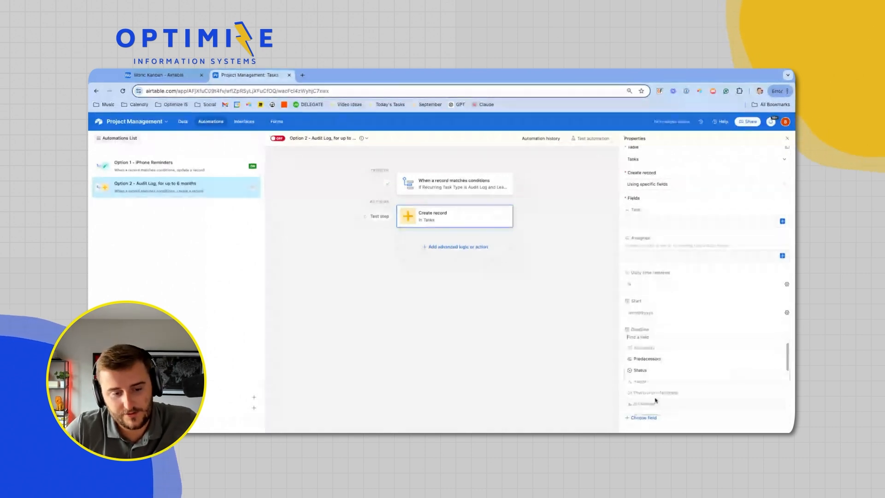
pyautogui.click(657, 358)
pyautogui.click(656, 359)
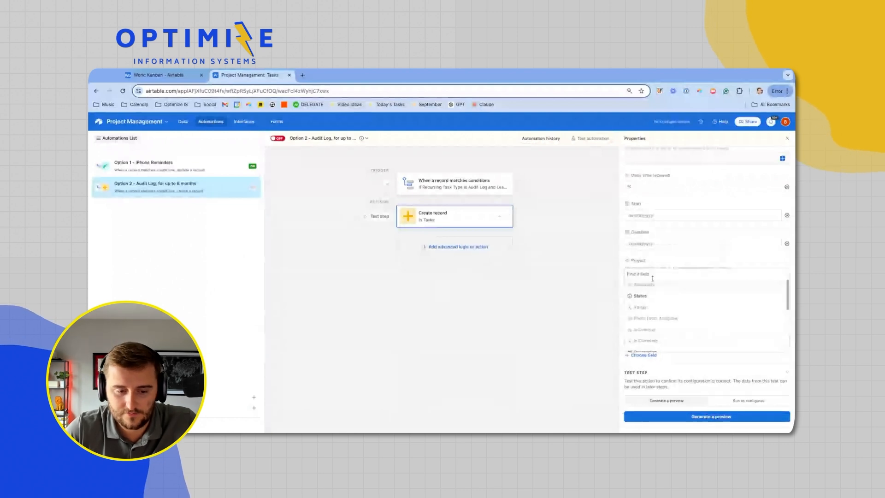
pyautogui.click(653, 295)
# Add the Description, Advanced?, Quantity and Time Unit fields to the Create record action
pyautogui.click(645, 356)
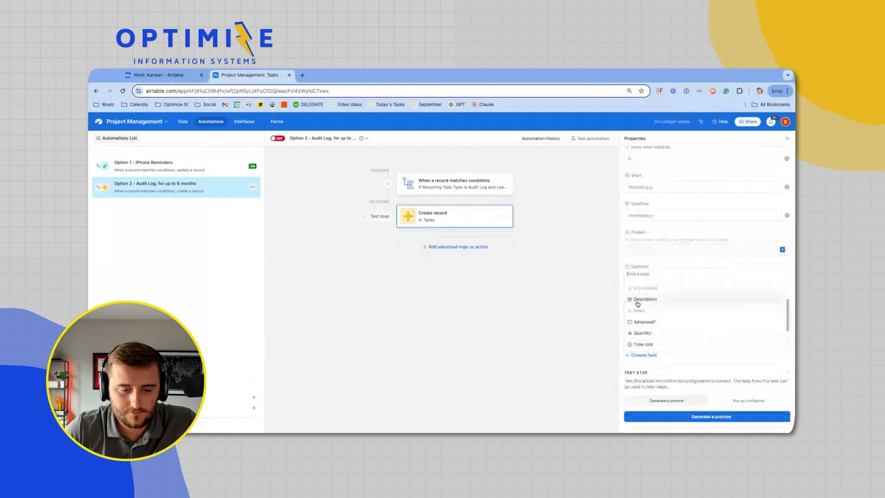
pyautogui.click(648, 341)
pyautogui.click(644, 383)
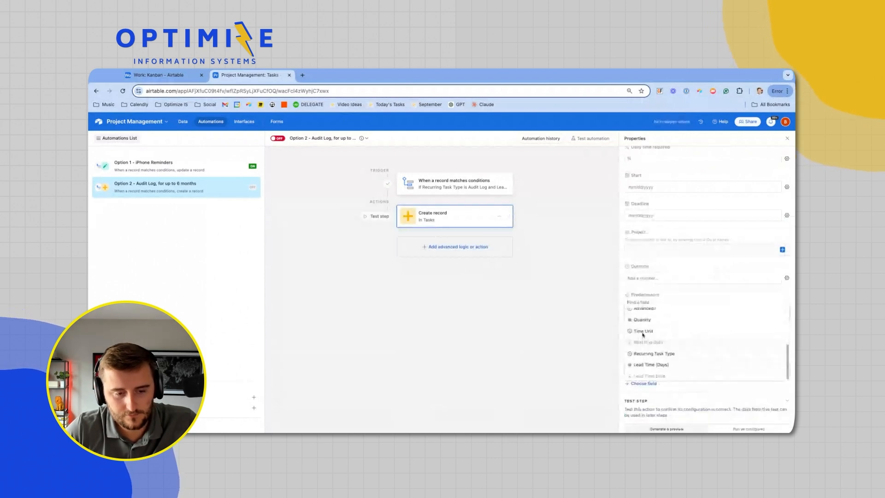
pyautogui.click(640, 317)
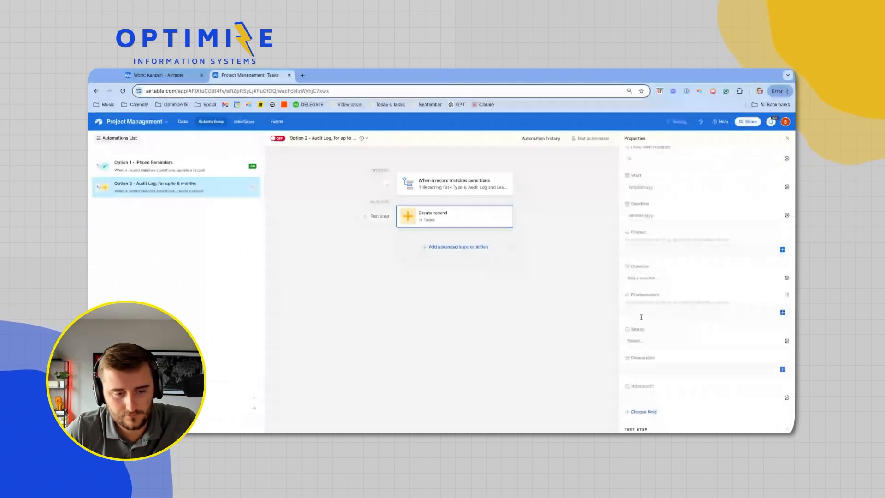
pyautogui.click(642, 414)
pyautogui.click(643, 357)
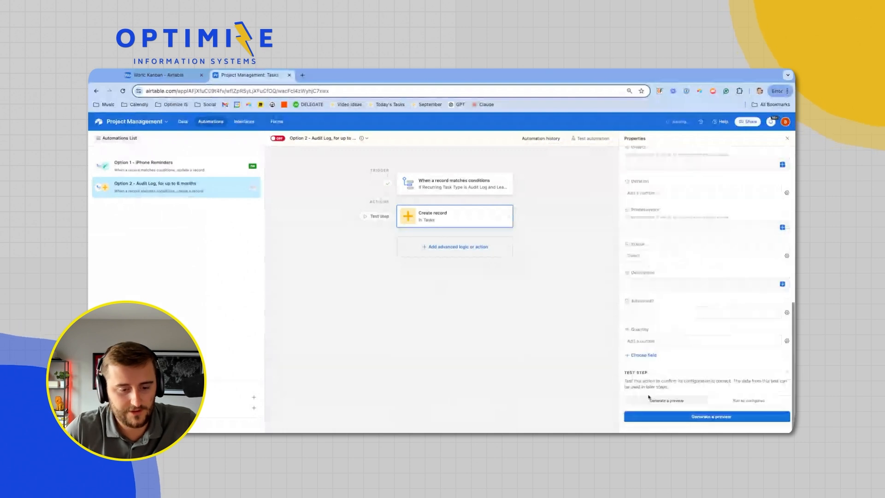
pyautogui.click(644, 356)
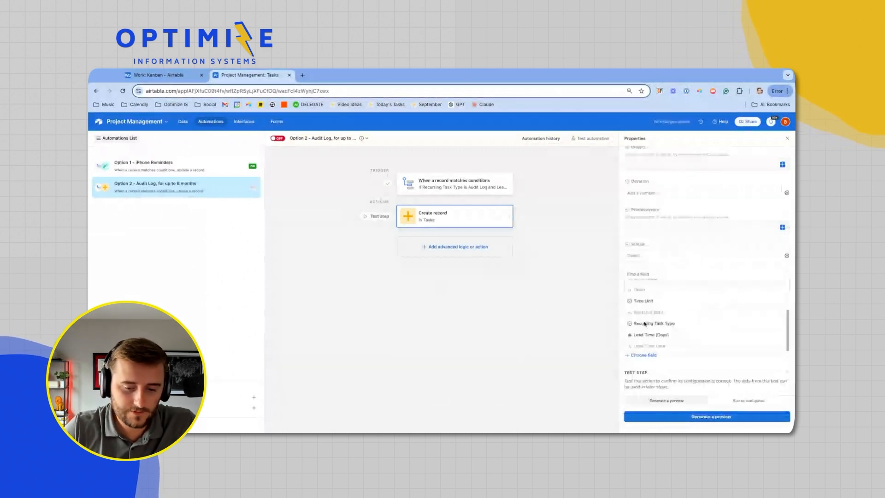
pyautogui.click(643, 301)
# Add the Recurring Task Type and Lead Time (Days) fields to the Create record action
pyautogui.click(645, 385)
pyautogui.scroll(-5, 646, 362)
pyautogui.click(645, 354)
pyautogui.click(644, 412)
pyautogui.scroll(-5, 647, 388)
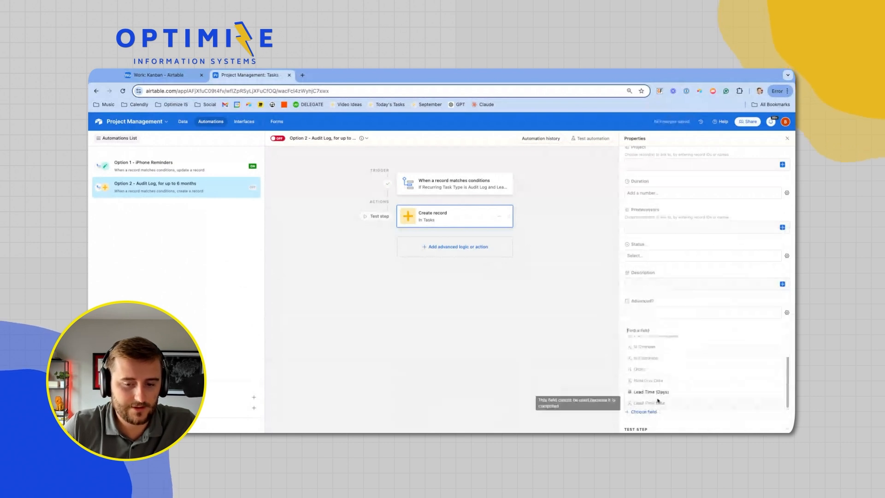
pyautogui.click(663, 393)
# Switch the Lead Time (Days) and Recurring Task Type fields from static to dynamic values
pyautogui.scroll(-4, 685, 402)
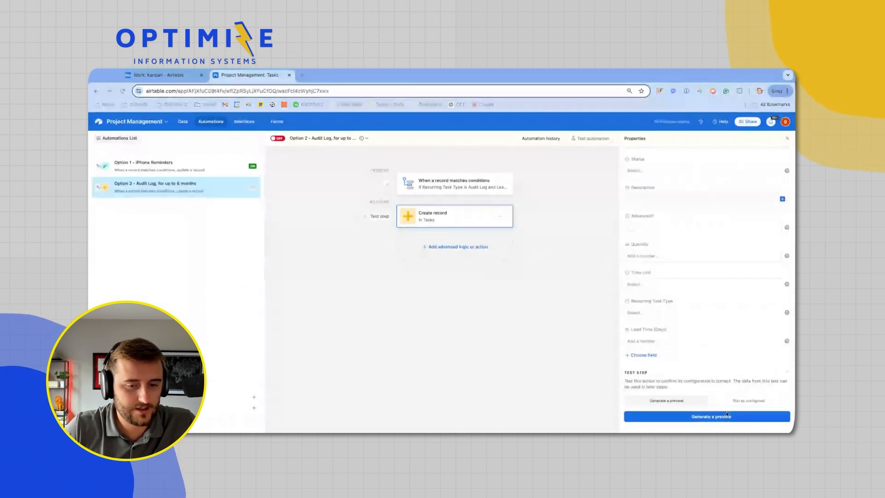
pyautogui.click(787, 341)
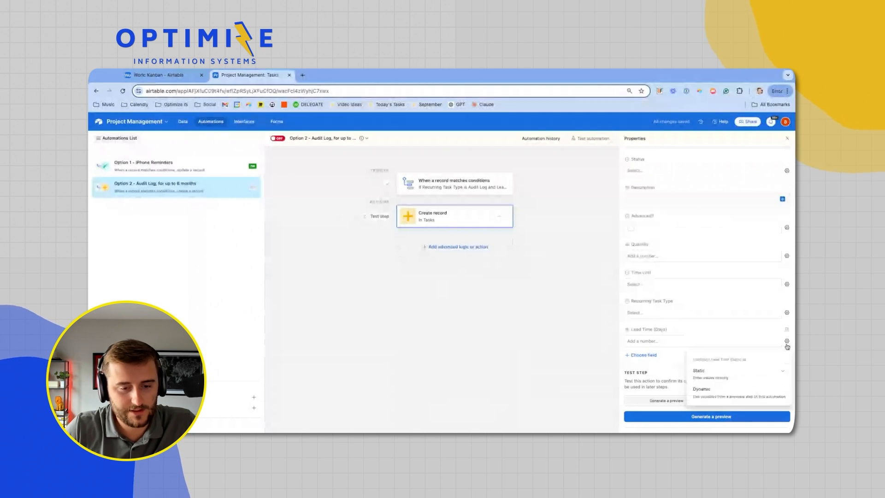
pyautogui.click(776, 341)
pyautogui.click(776, 341)
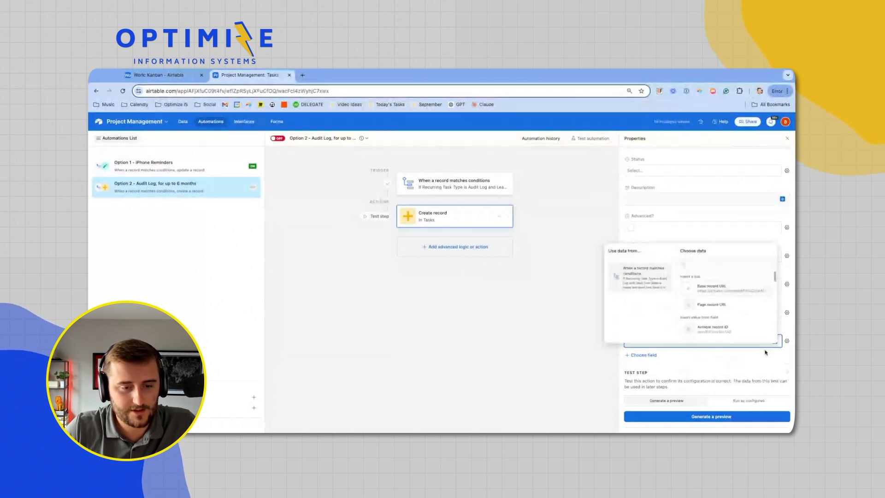
pyautogui.click(765, 358)
pyautogui.click(787, 312)
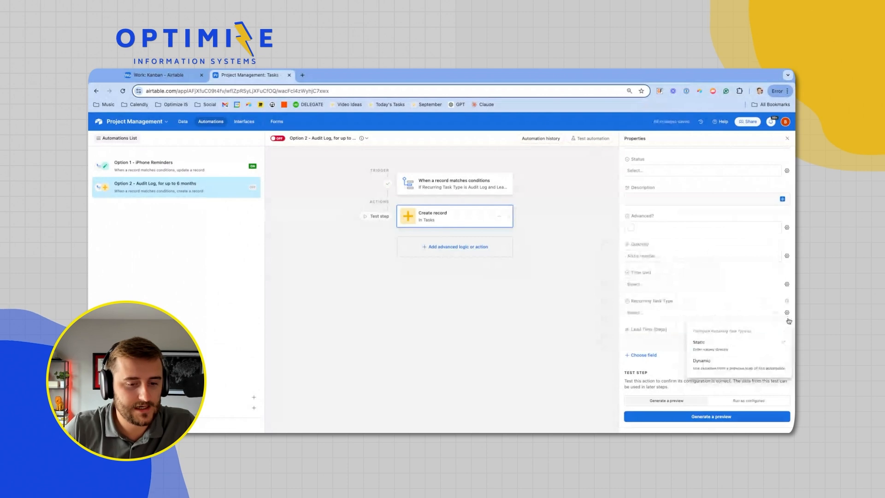
pyautogui.click(765, 361)
# Set the new record's Time Unit to the static option Week
pyautogui.click(787, 285)
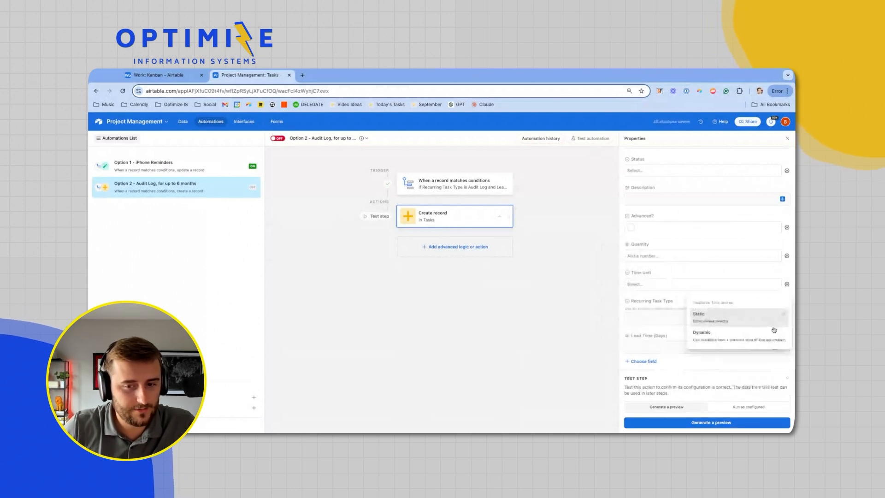
pyautogui.click(692, 285)
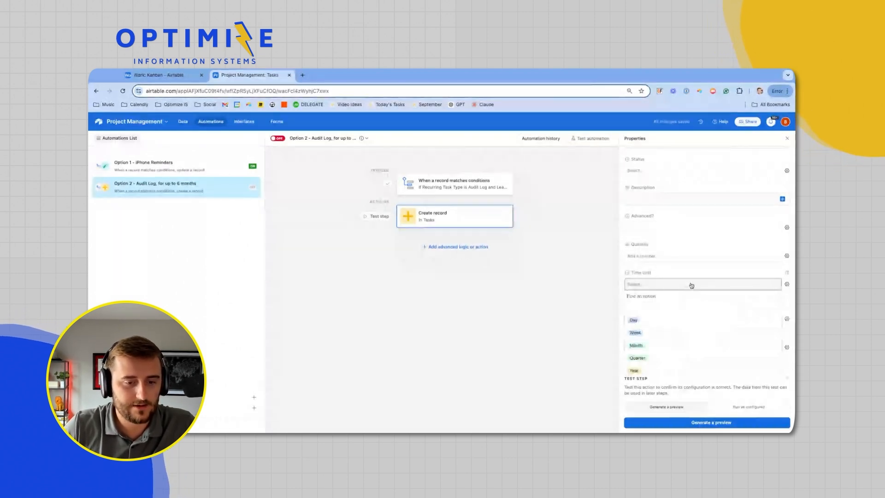
pyautogui.click(649, 337)
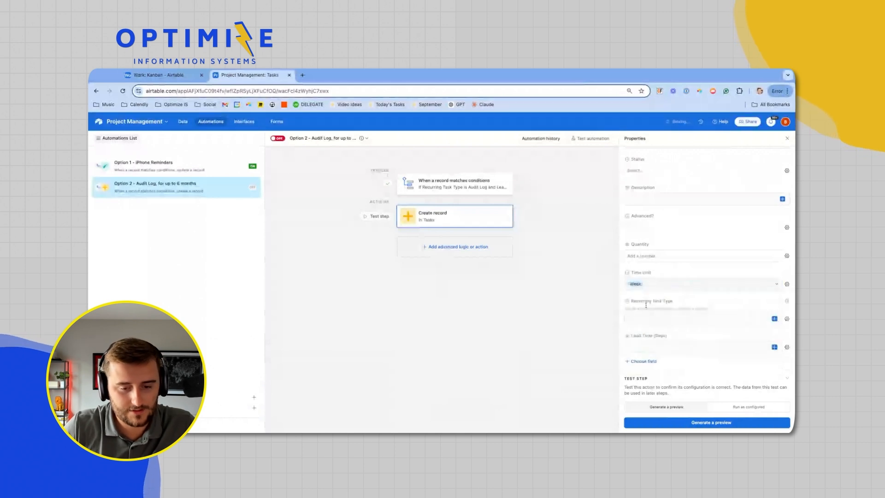
# Make Time Unit dynamic using the trigger record's Time Unit value, and switch Quantity to a dynamic value
pyautogui.click(787, 284)
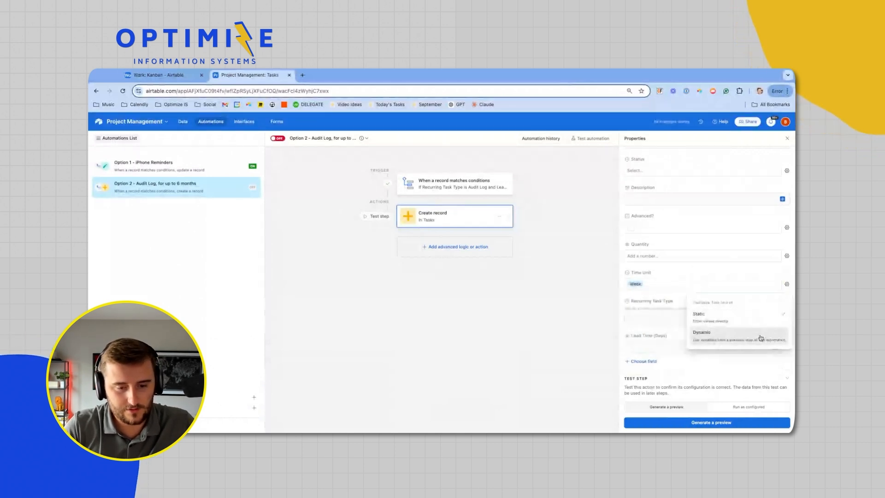
pyautogui.click(761, 338)
pyautogui.click(774, 291)
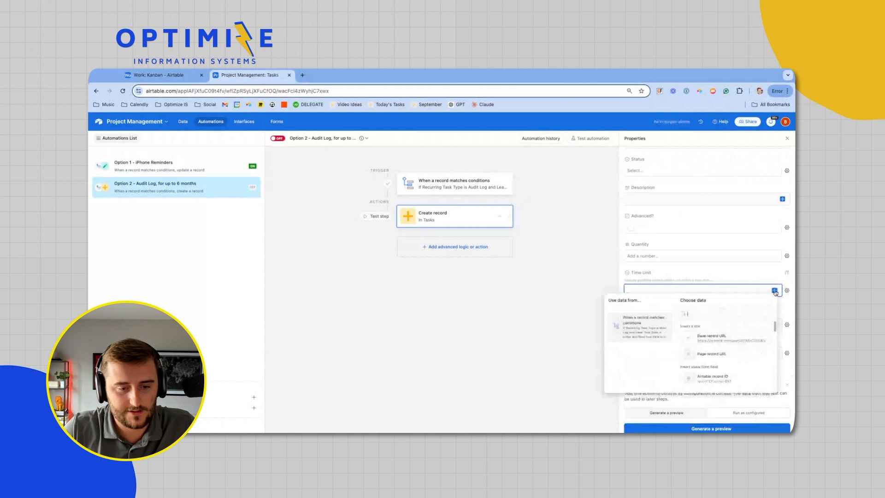
pyautogui.scroll(-5, 728, 371)
pyautogui.write('time')
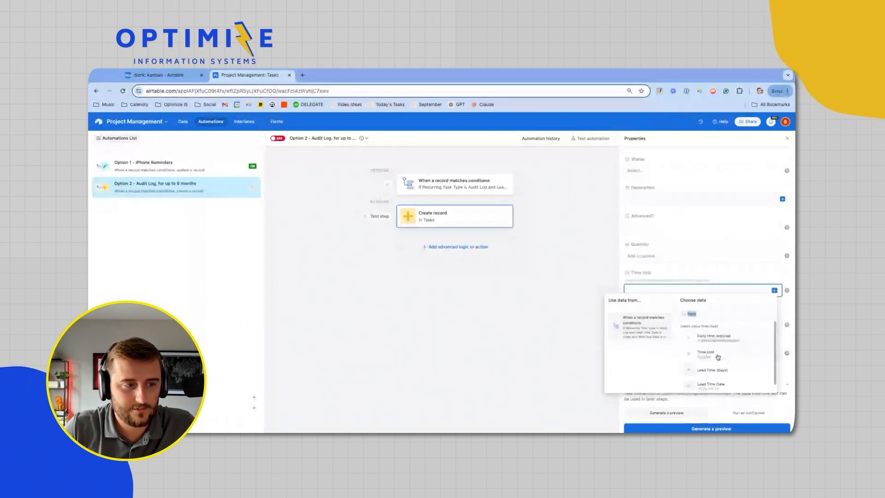
pyautogui.click(717, 357)
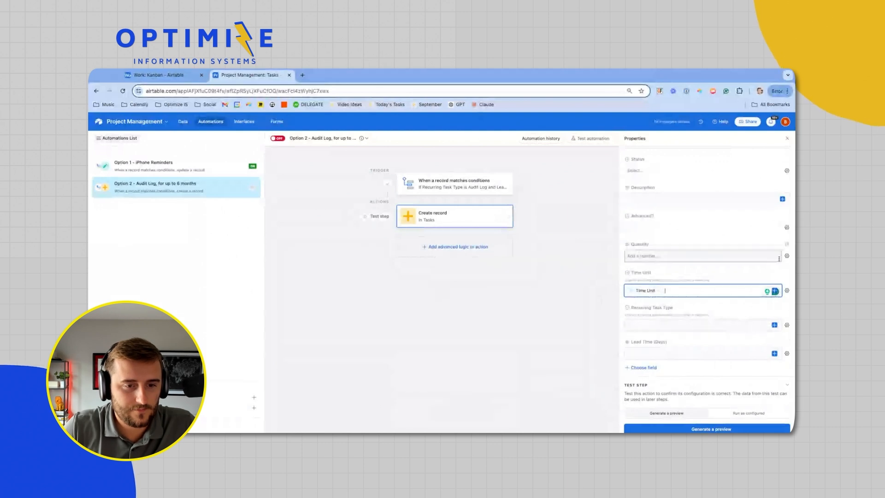
pyautogui.click(775, 290)
pyautogui.click(751, 311)
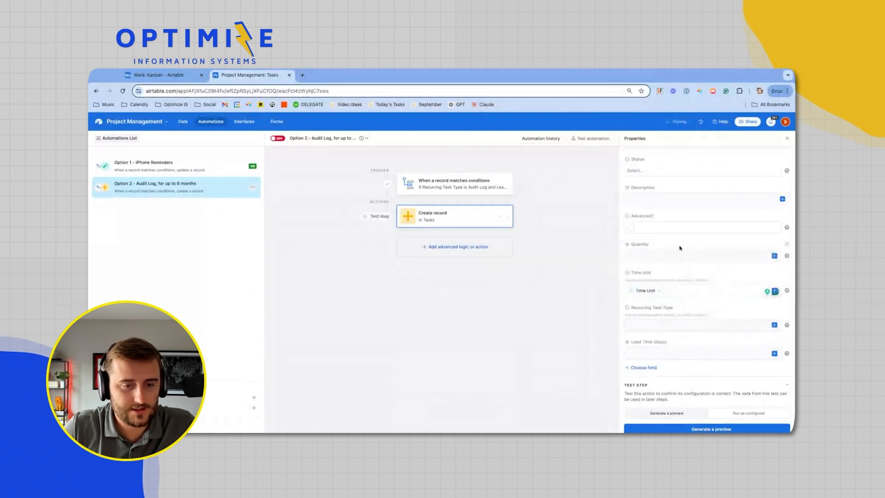
# Add a fourth condition to the Option 2 trigger requiring Advanced? to be checked
pyautogui.click(476, 188)
pyautogui.click(646, 231)
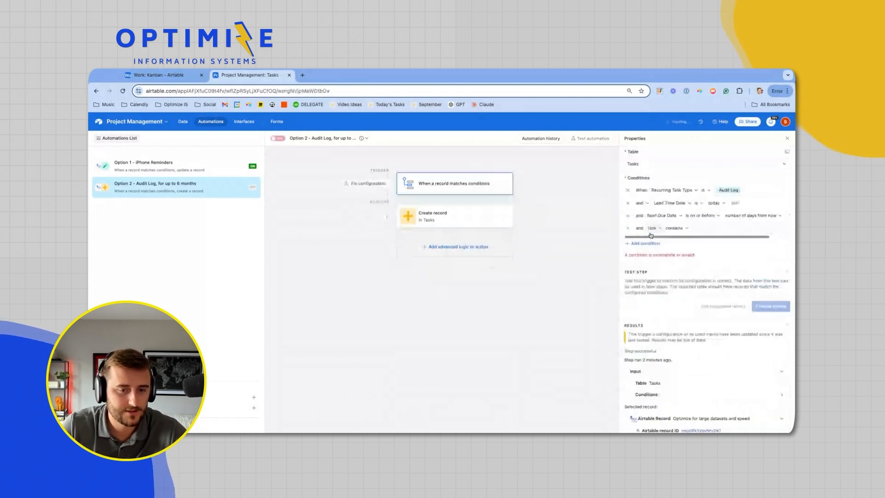
pyautogui.click(653, 228)
pyautogui.scroll(-3, 662, 272)
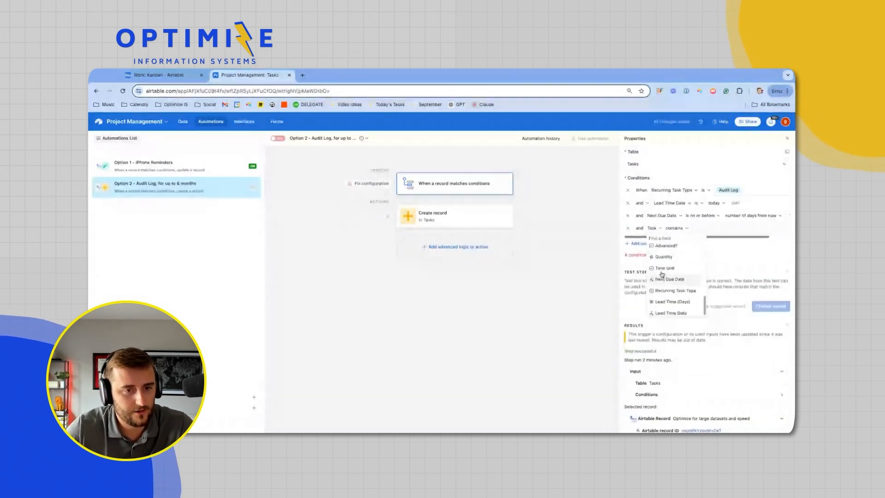
pyautogui.click(662, 275)
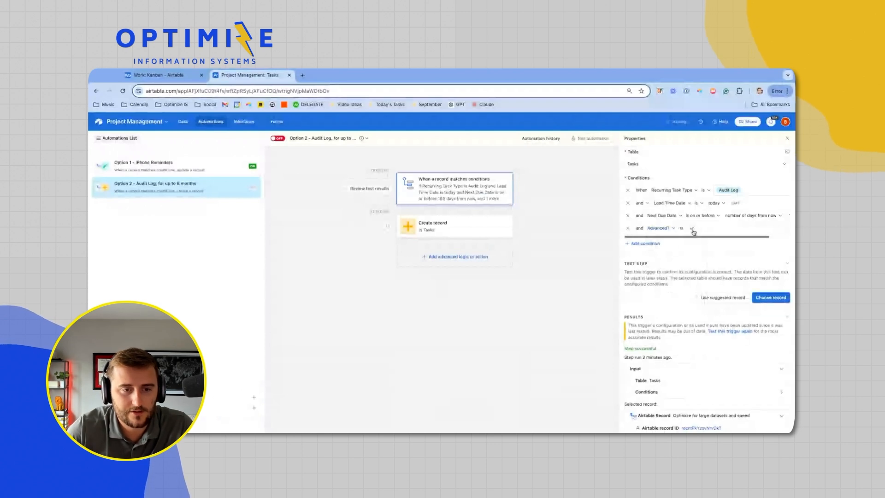
# Return to the Create record action and enable the Advanced? checkbox for the new record
pyautogui.click(500, 233)
pyautogui.scroll(-10, 663, 290)
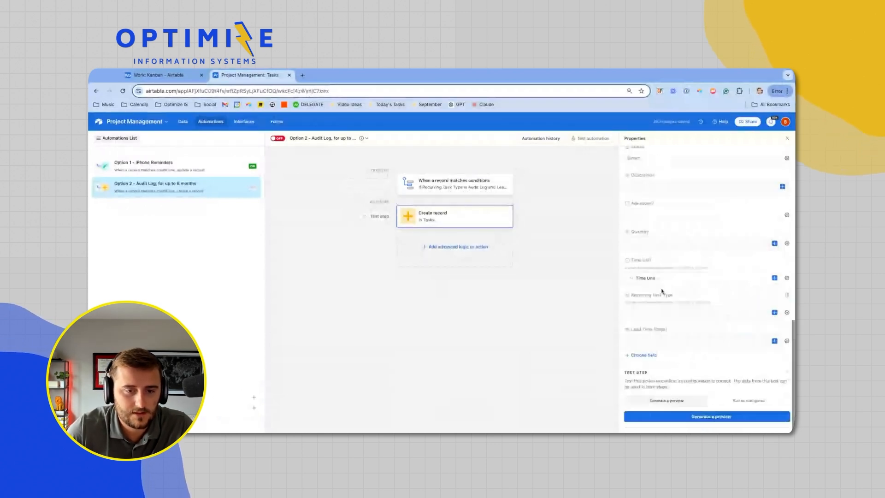
pyautogui.click(631, 215)
# Set the new record's Status to the static option To do
pyautogui.scroll(1, 632, 216)
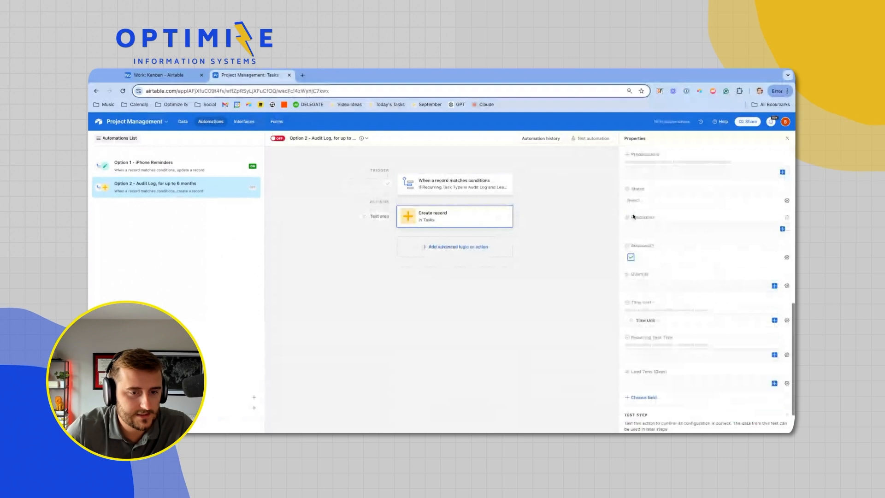
pyautogui.scroll(1, 753, 212)
pyautogui.click(787, 215)
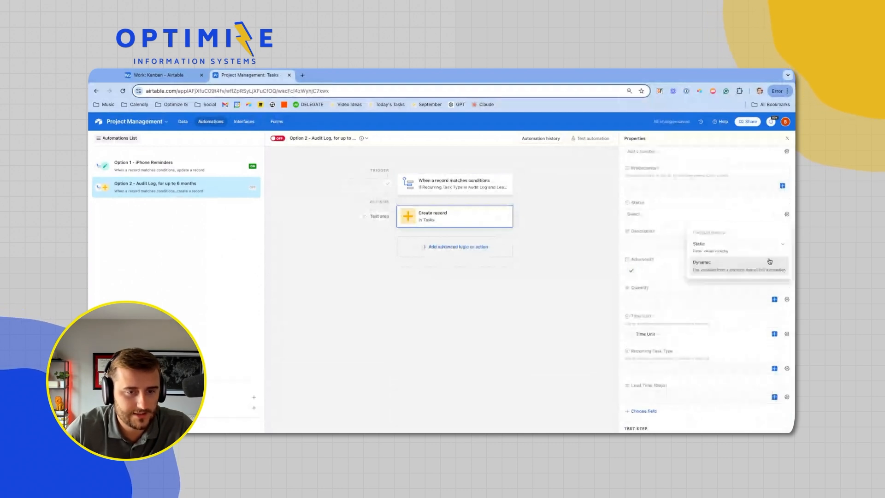
pyautogui.click(727, 213)
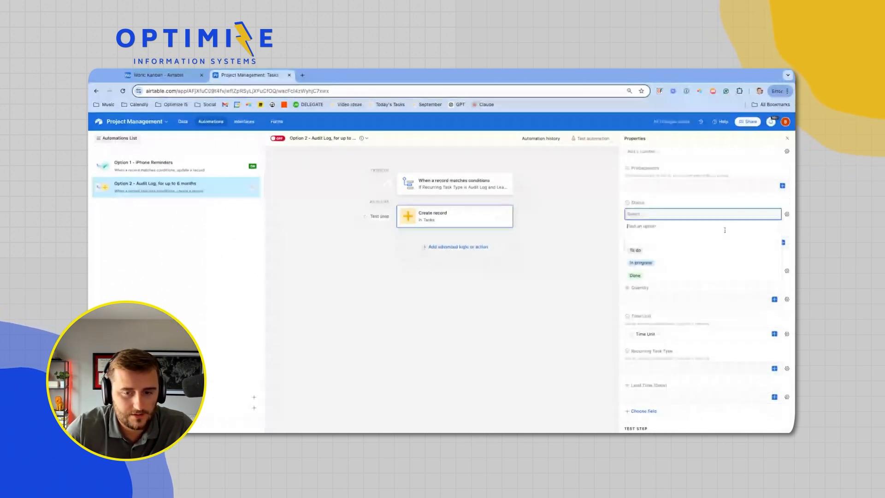
pyautogui.click(723, 250)
# Switch the new record's Duration and Deadline fields from static to dynamic values
pyautogui.scroll(3, 723, 276)
pyautogui.scroll(1, 723, 251)
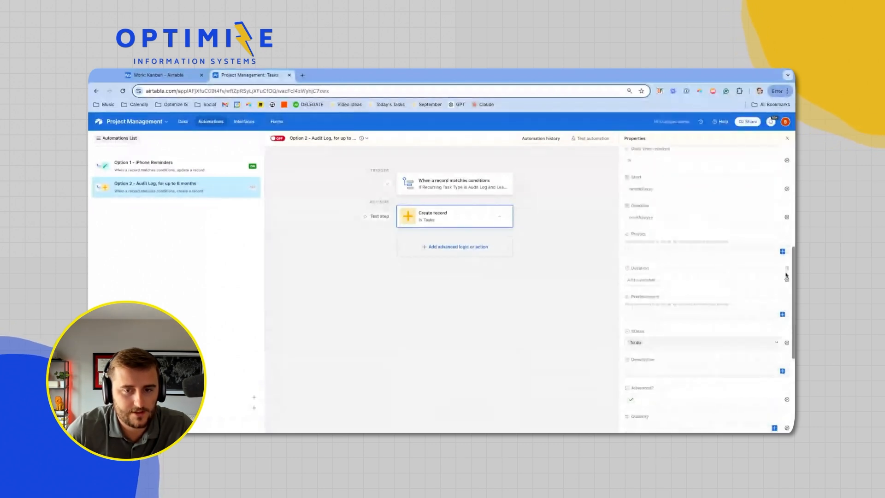
pyautogui.click(789, 280)
pyautogui.click(757, 335)
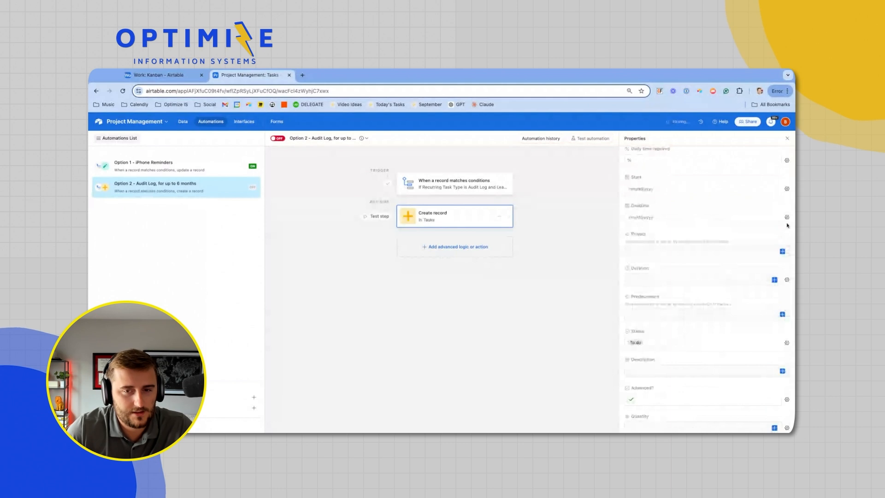
pyautogui.click(787, 218)
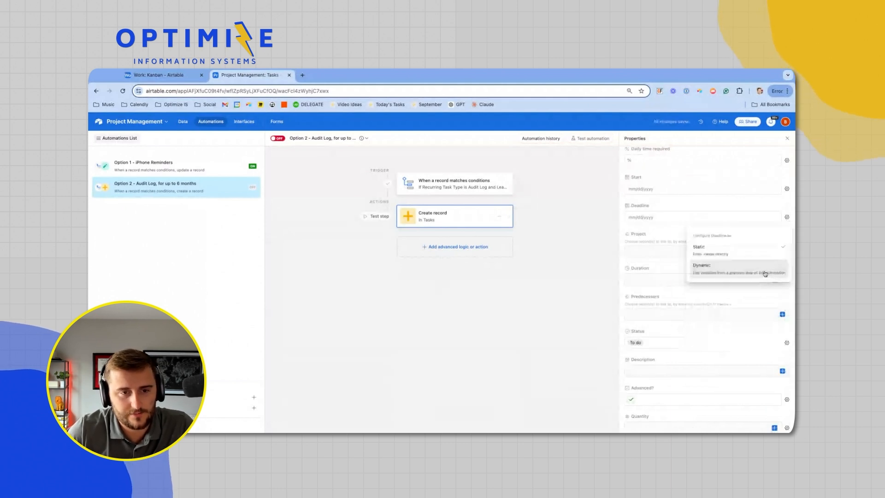
pyautogui.click(765, 274)
pyautogui.click(787, 189)
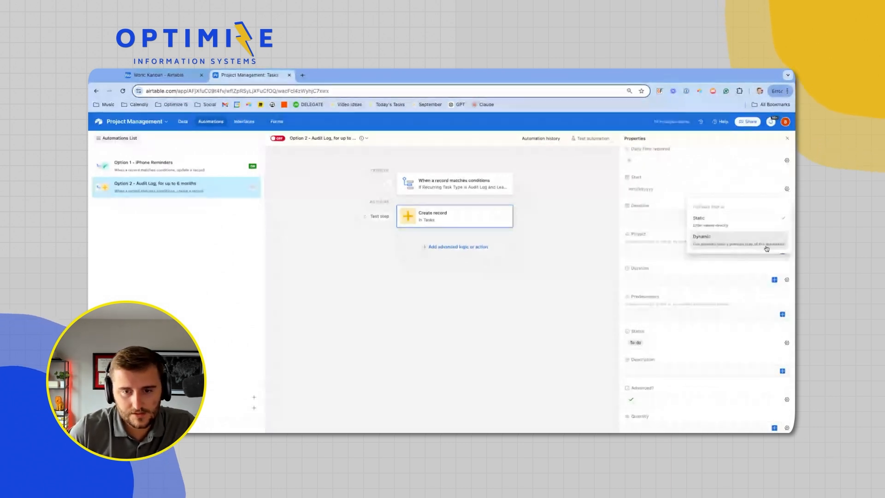
pyautogui.scroll(2, 769, 180)
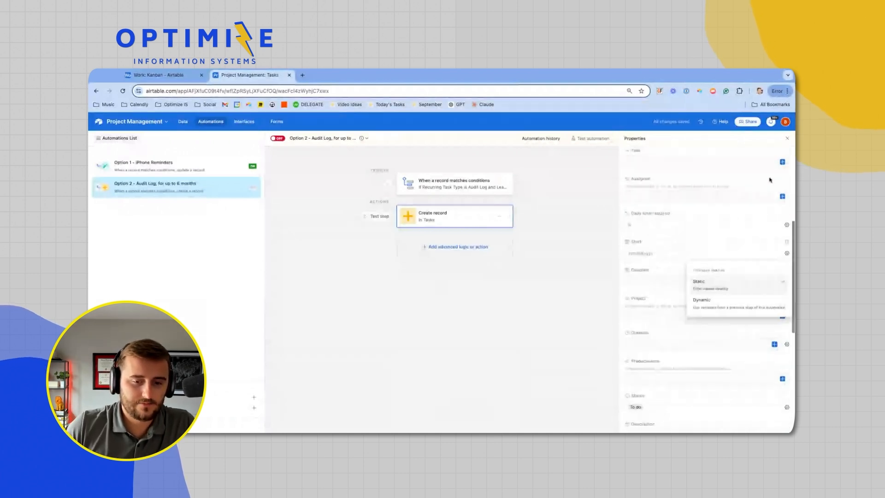
pyautogui.scroll(2, 770, 180)
# Map the new record's Task and Assignee fields to the trigger record's Task and Assignee values
pyautogui.click(686, 227)
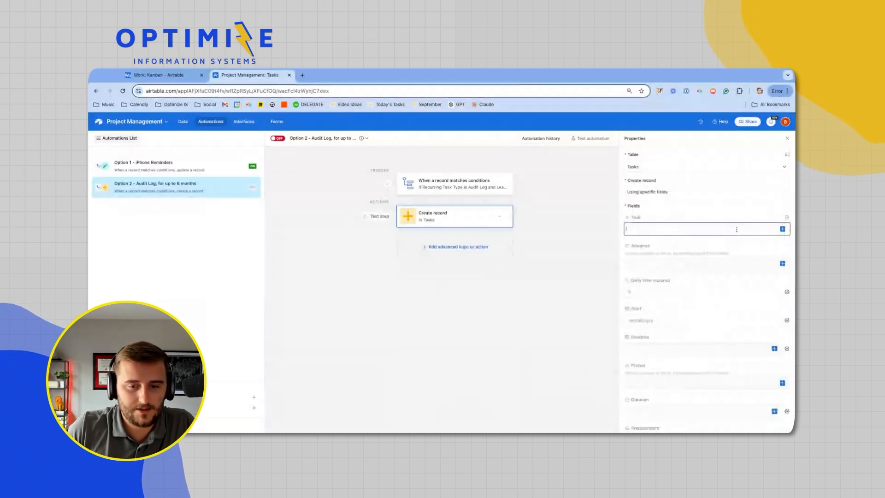
pyautogui.click(782, 229)
pyautogui.scroll(-3, 754, 290)
pyautogui.click(754, 294)
pyautogui.click(760, 264)
pyautogui.click(782, 263)
pyautogui.scroll(-5, 747, 318)
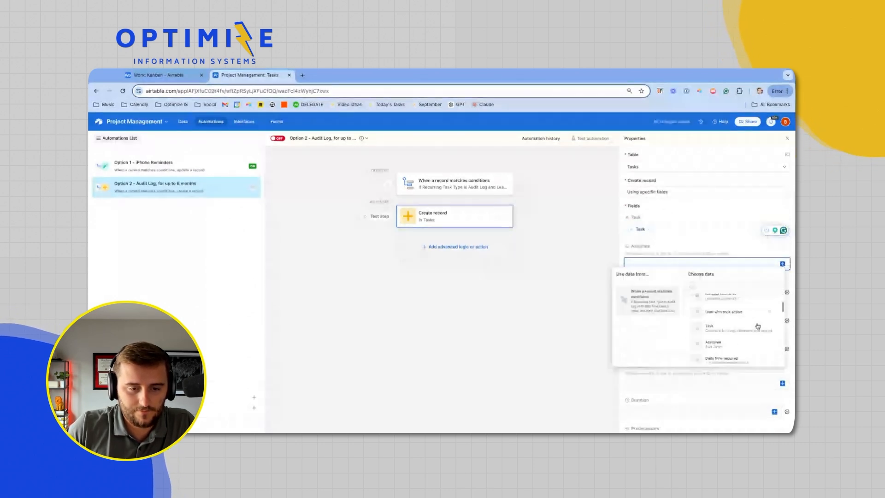
pyautogui.click(721, 330)
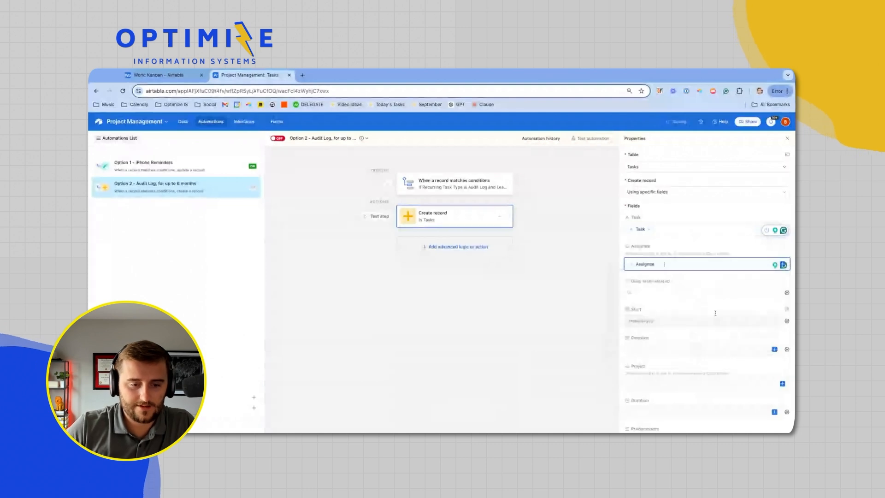
# Make Daily time required dynamic and fill it with the trigger record's Daily time required value
pyautogui.click(787, 293)
pyautogui.click(776, 343)
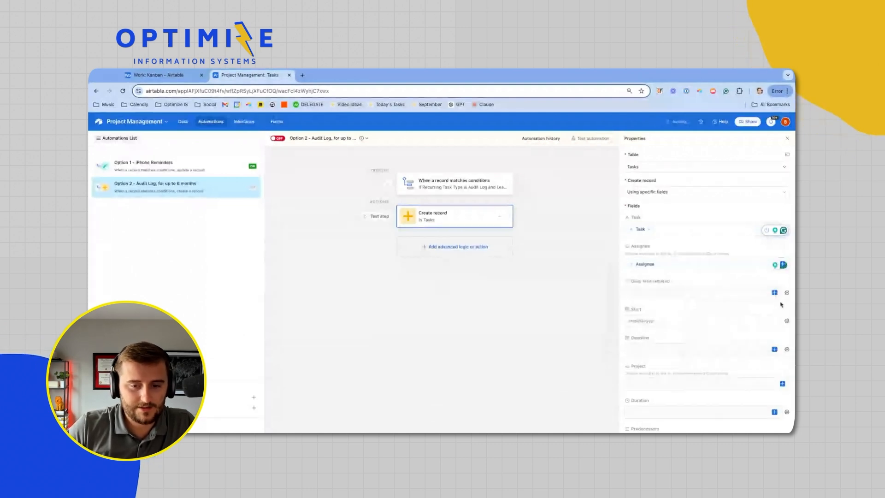
pyautogui.click(774, 293)
pyautogui.write('dai')
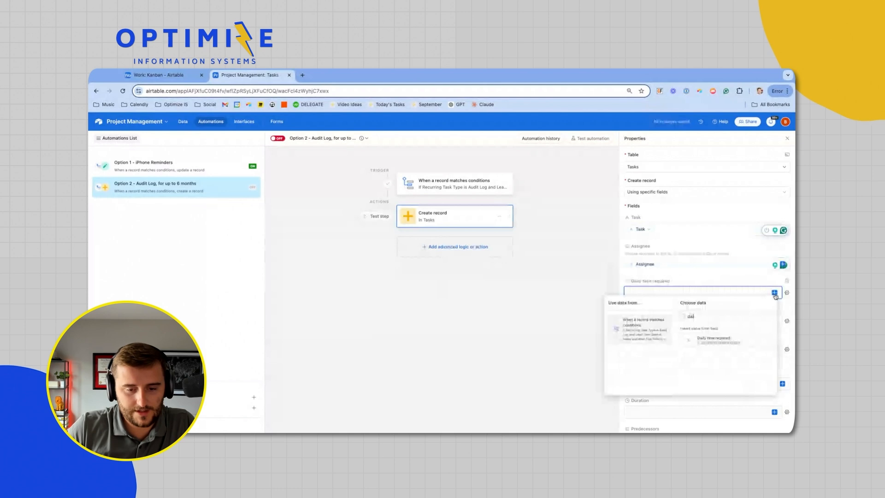
pyautogui.click(713, 339)
# Map the new record's Deadline to the trigger record's Next Due Date
pyautogui.scroll(-2, 783, 318)
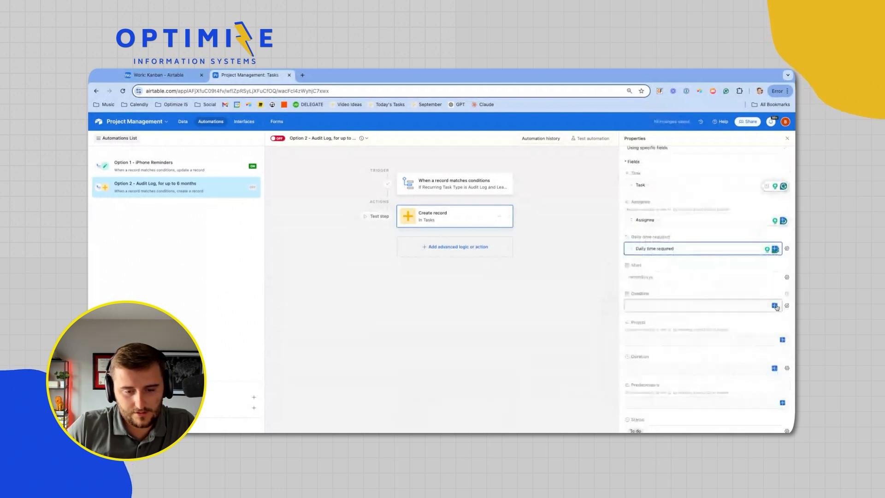
pyautogui.click(775, 306)
pyautogui.scroll(-6, 728, 364)
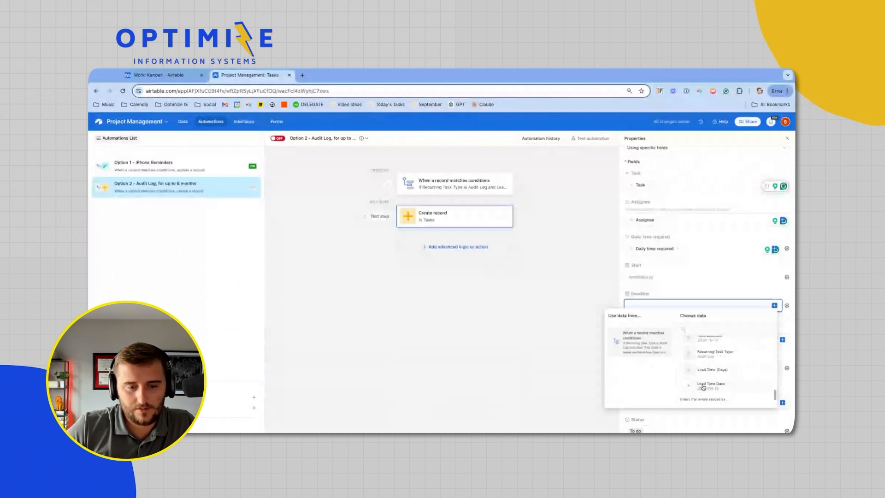
pyautogui.scroll(2, 702, 388)
pyautogui.click(704, 369)
# Map the new record's Project and Duration fields to the trigger record's Project and Duration values
pyautogui.scroll(-1, 679, 339)
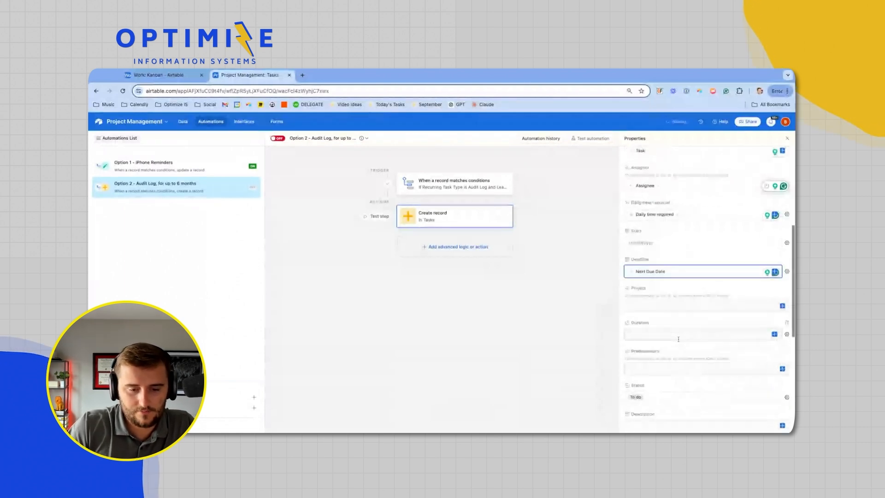
pyautogui.click(783, 302)
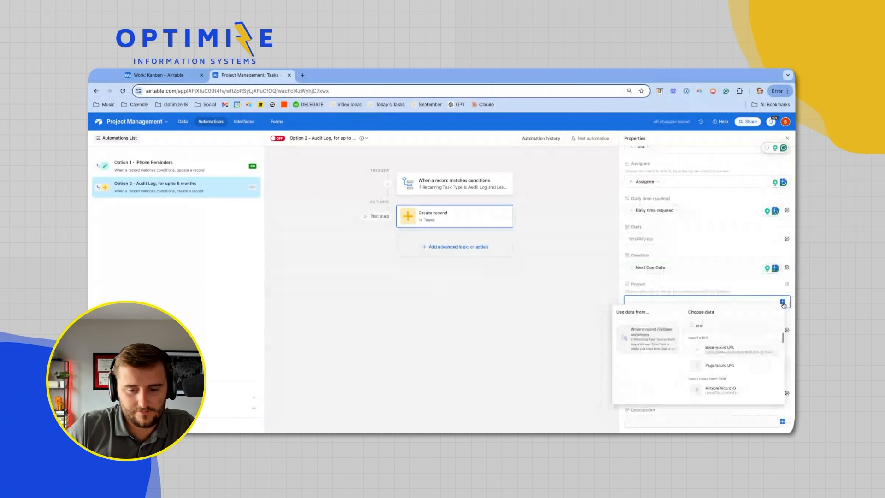
pyautogui.press('Return')
pyautogui.click(775, 330)
pyautogui.write('du')
pyautogui.press('Return')
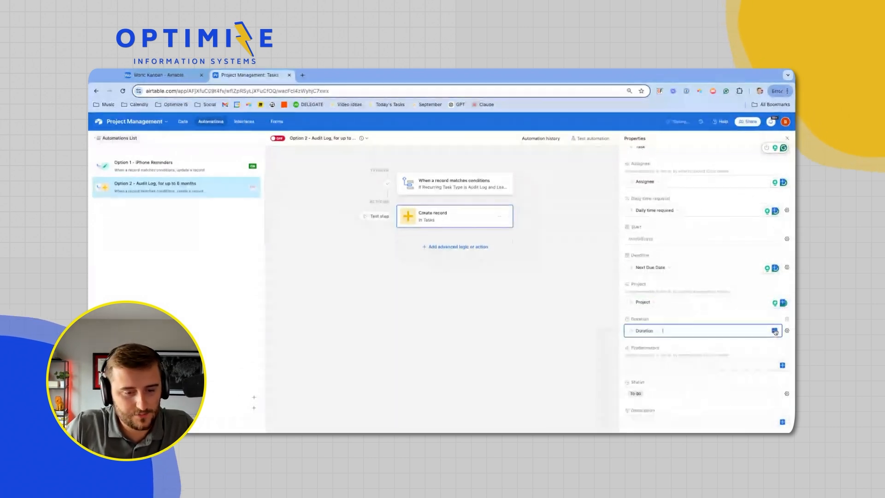
# Map the new record's Predecessors and Description fields to the trigger record's matching values
pyautogui.click(782, 366)
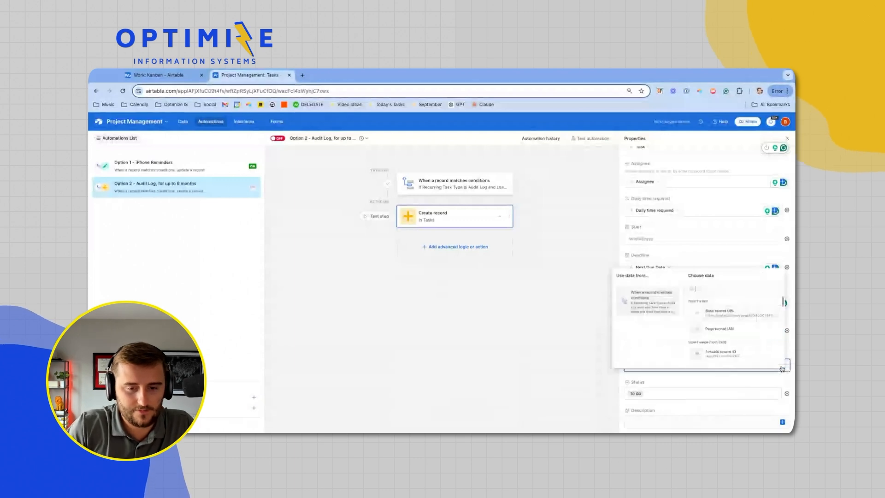
pyautogui.write('pre')
pyautogui.press('Return')
pyautogui.scroll(-2, 779, 365)
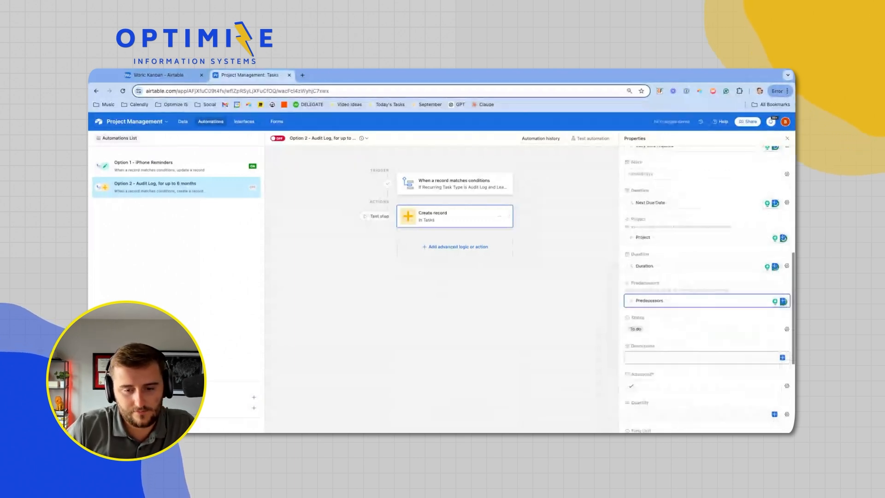
pyautogui.click(783, 343)
pyautogui.write('des')
pyautogui.press('Return')
# Map the new record's Quantity field to the trigger record's Quantity value
pyautogui.scroll(-2, 783, 344)
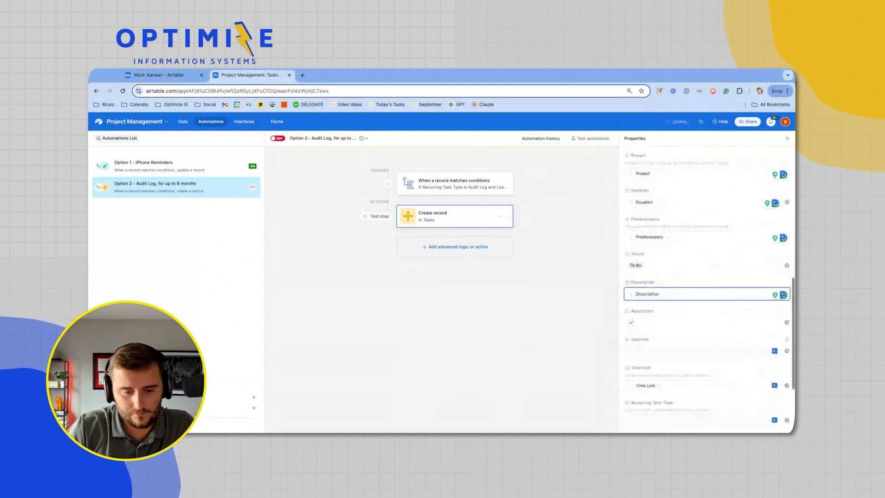
pyautogui.click(775, 325)
pyautogui.write('qu')
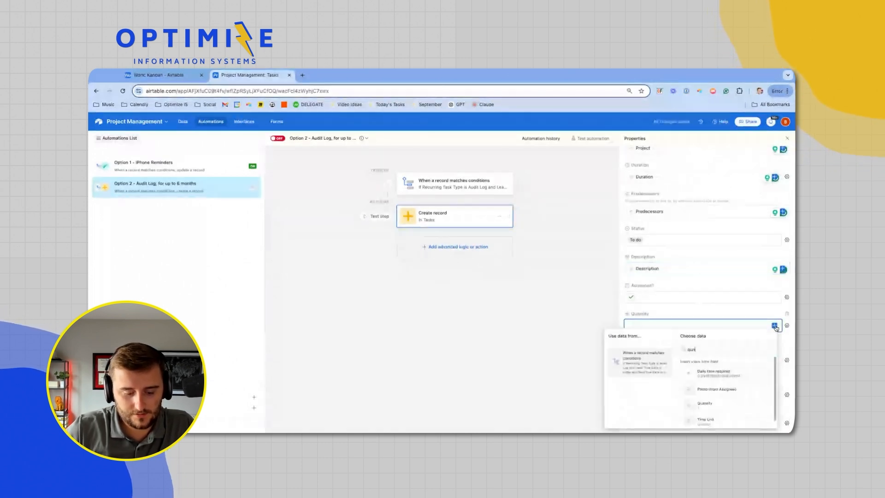
pyautogui.write('ant')
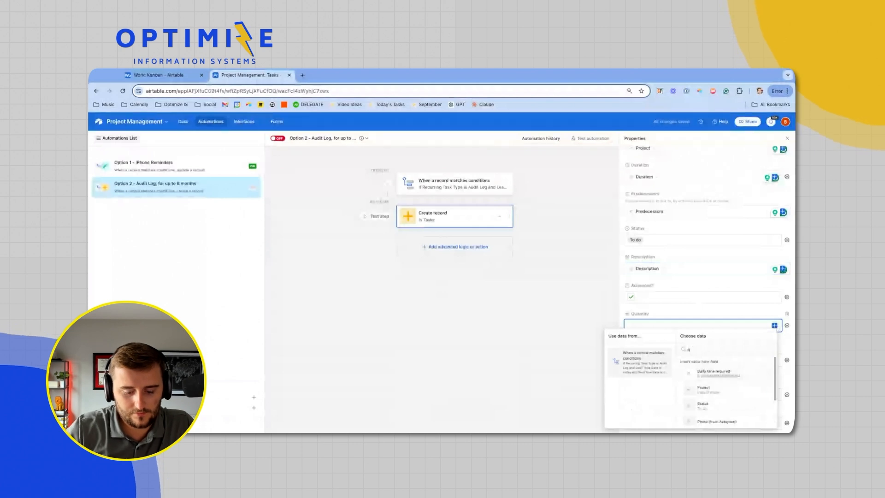
pyautogui.press('Return')
# Map Recurring Task Type and Lead Time (Days) to the trigger record's matching values
pyautogui.scroll(-1, 777, 328)
pyautogui.scroll(-1, 776, 356)
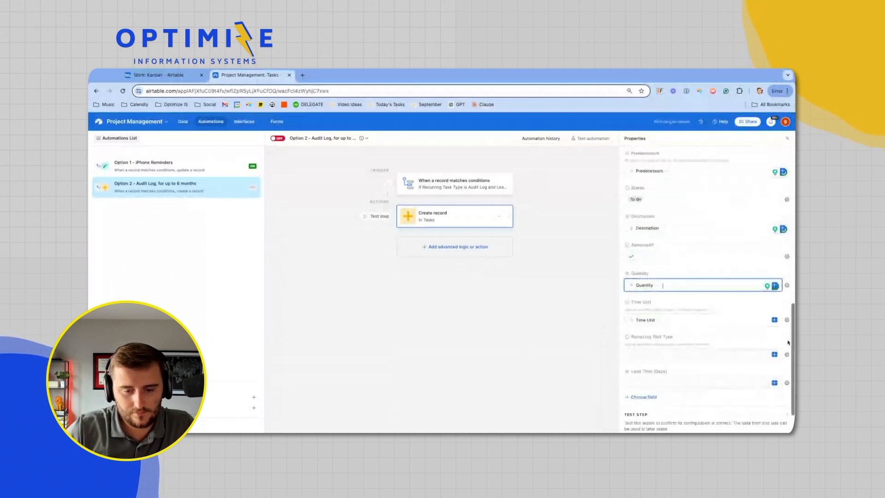
pyautogui.click(776, 355)
pyautogui.write('recurr')
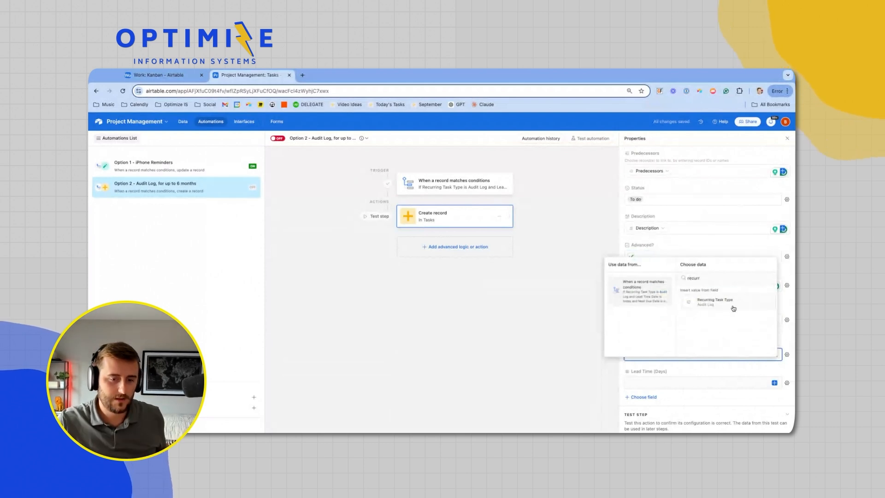
pyautogui.click(732, 307)
pyautogui.click(775, 383)
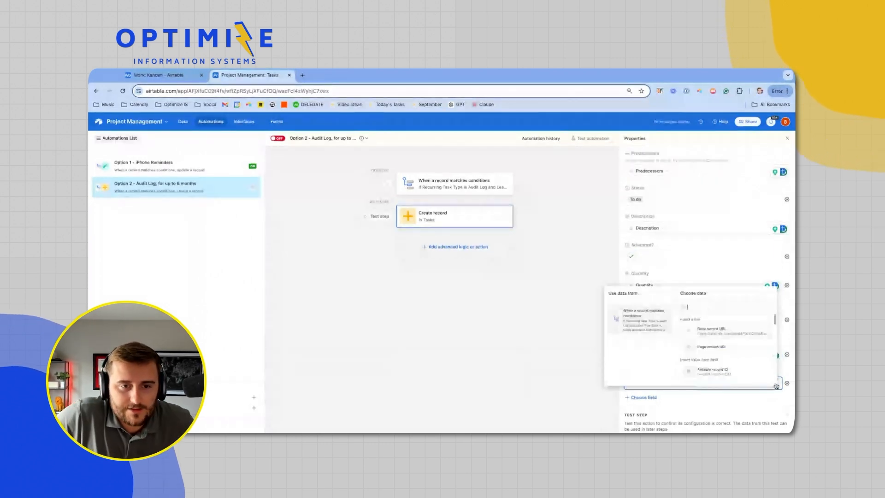
pyautogui.write('lead')
pyautogui.press('Return')
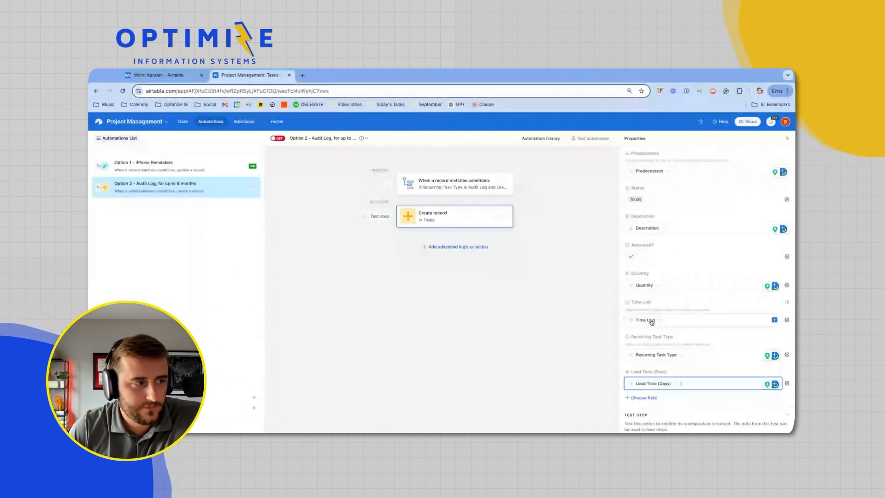
# Check the field mappings of the Create record action and turn on the Option 2 automation
pyautogui.scroll(3, 651, 322)
pyautogui.scroll(5, 666, 301)
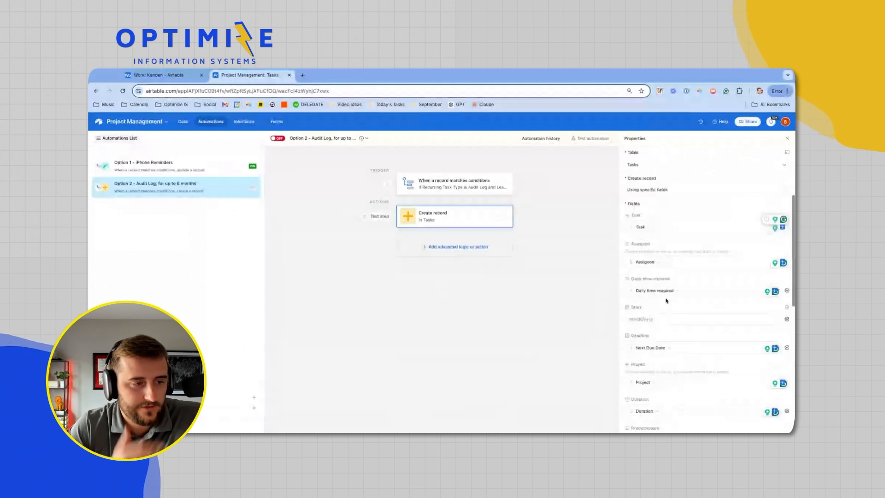
pyautogui.scroll(1, 706, 285)
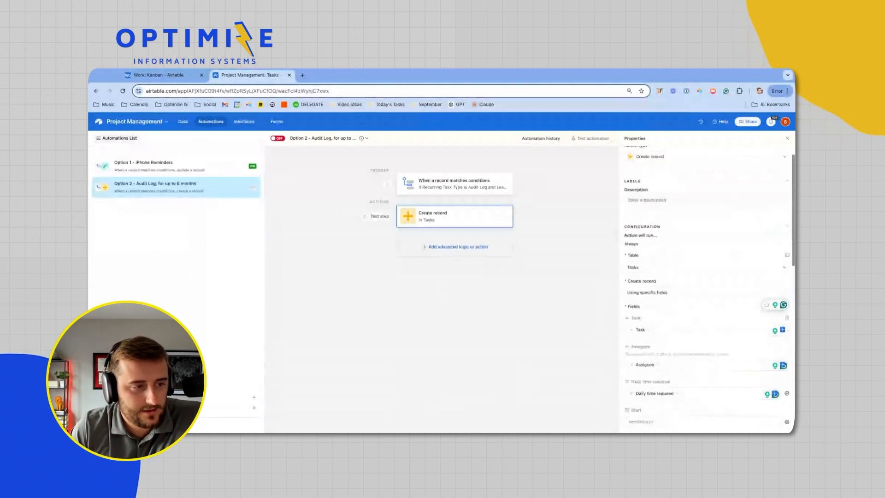
pyautogui.click(280, 140)
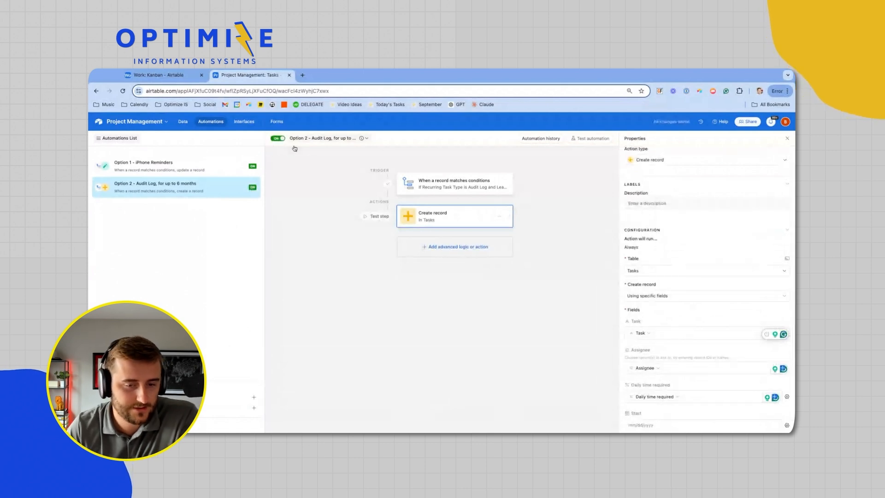
# Review the conditions of the Option 2 trigger, including the full Next Due Date condition
pyautogui.click(433, 186)
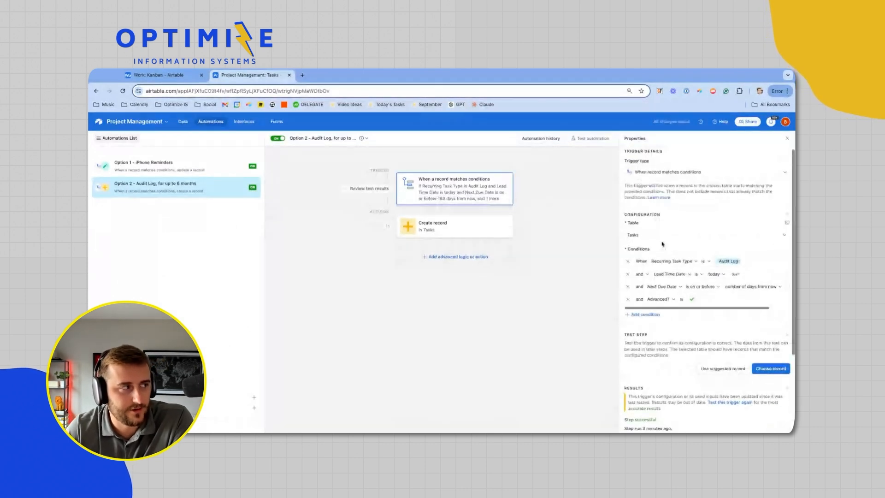
pyautogui.hscroll(2, 682, 286)
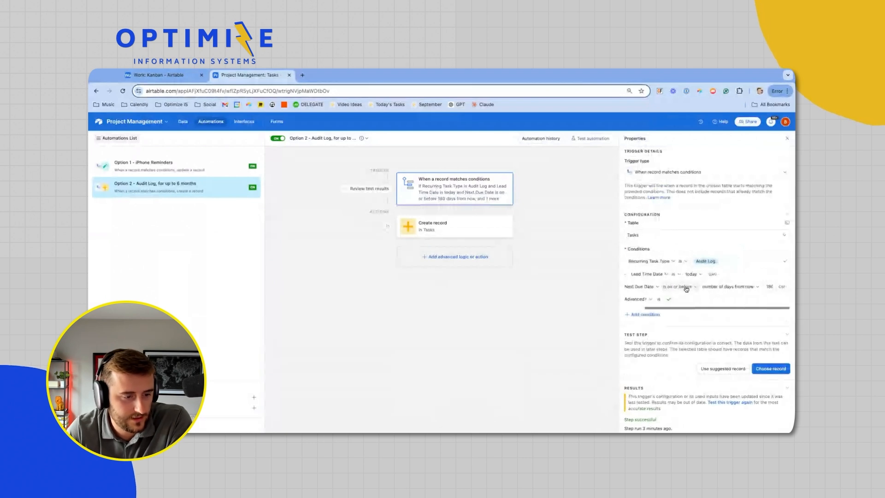
pyautogui.hscroll(-2, 686, 288)
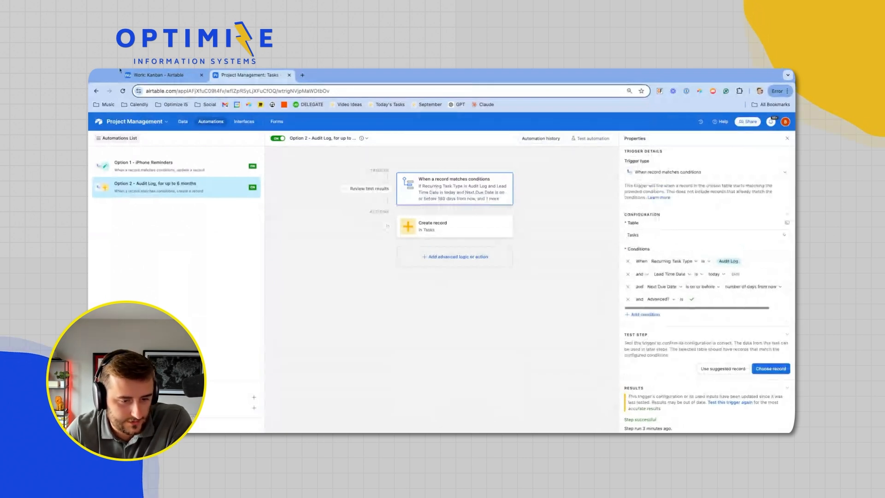
# Review the recurring settings and main details of the "Optimize for large datasets and speed" task on the Kanban interface page
pyautogui.click(171, 79)
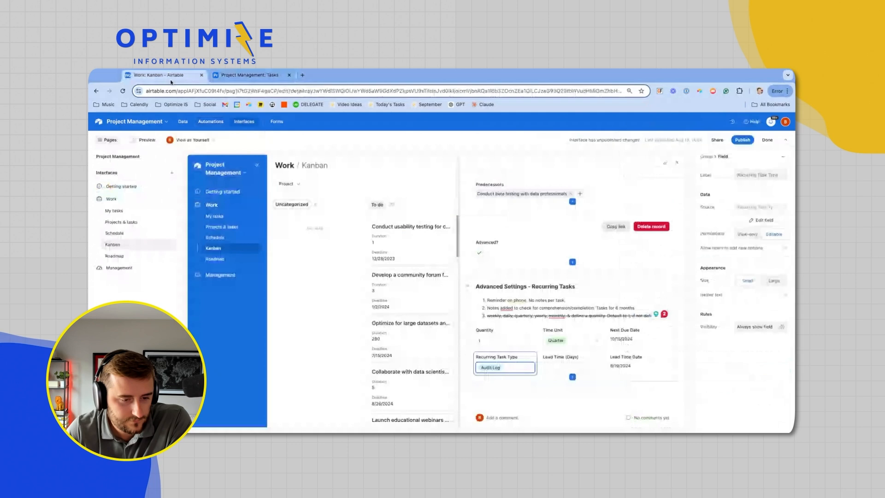
pyautogui.scroll(1, 575, 232)
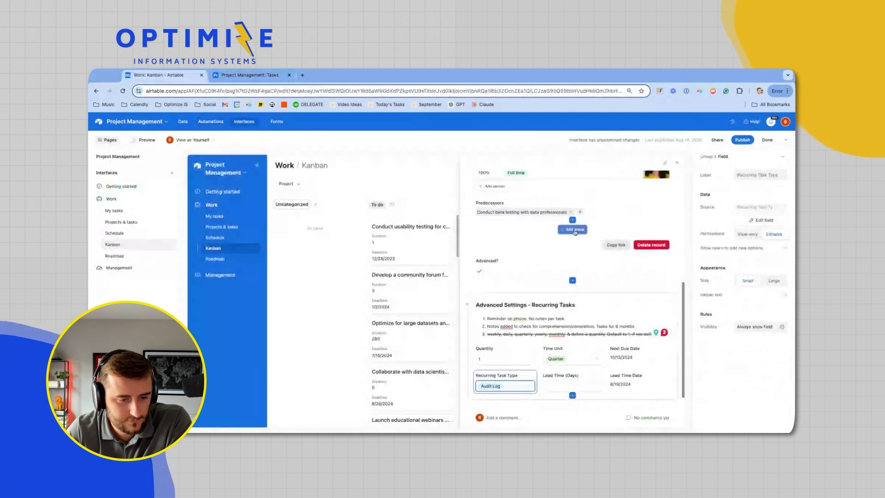
pyautogui.scroll(-1, 574, 232)
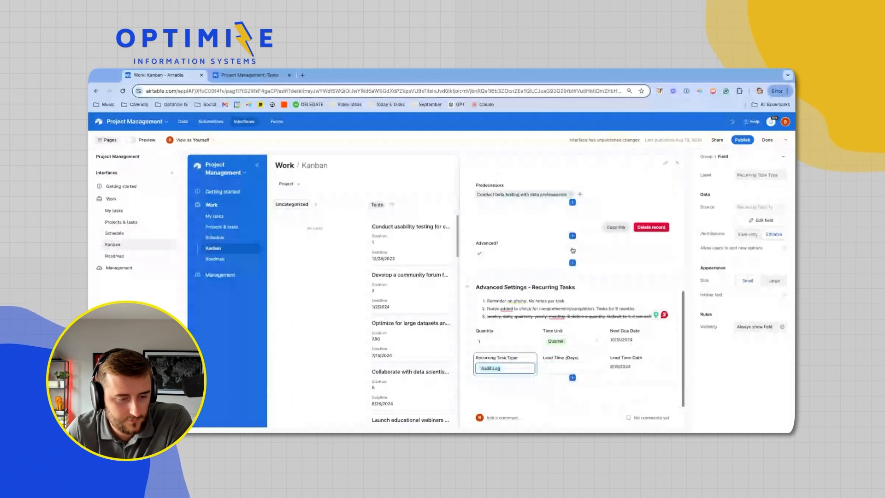
pyautogui.click(570, 368)
pyautogui.scroll(3, 567, 366)
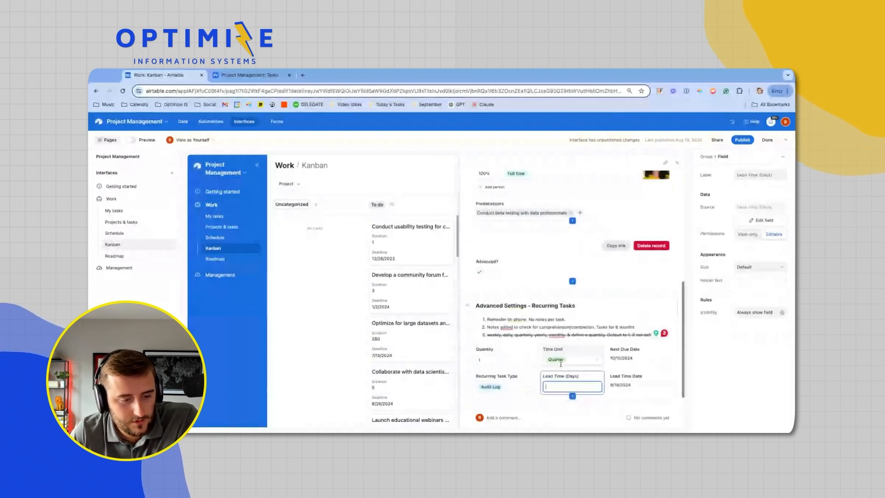
pyautogui.scroll(-2, 561, 364)
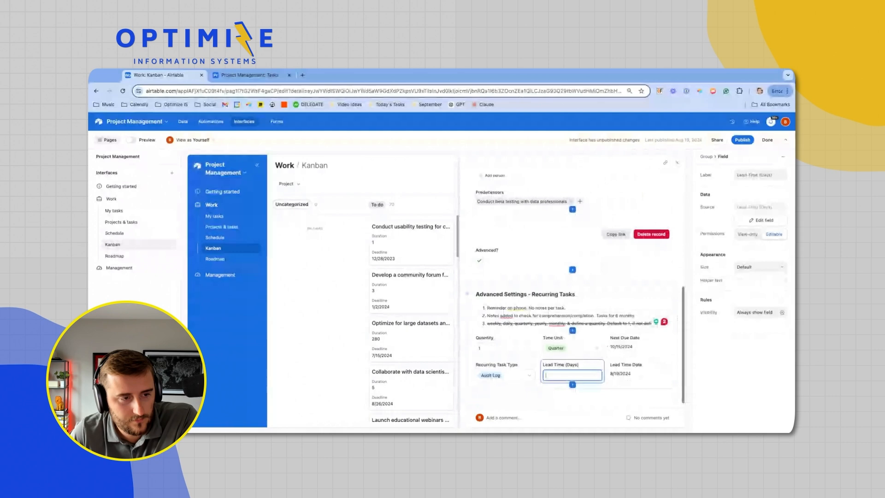
pyautogui.scroll(-1, 524, 360)
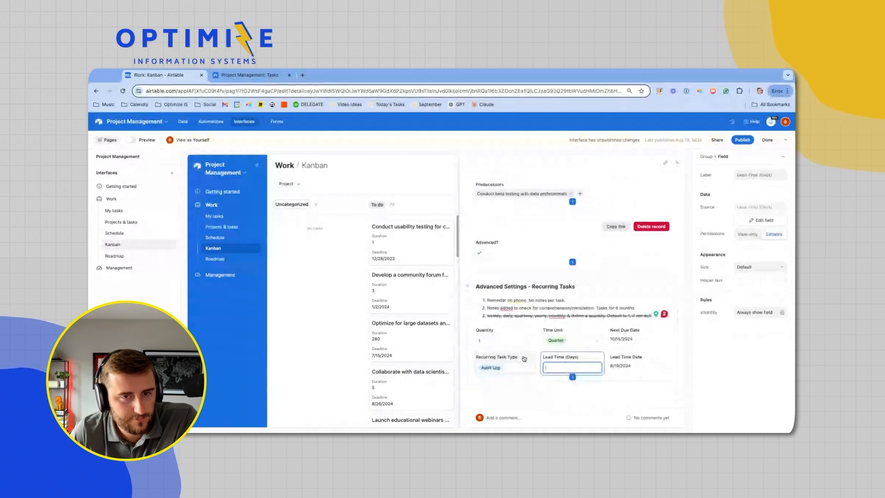
pyautogui.click(524, 358)
pyautogui.scroll(2, 547, 341)
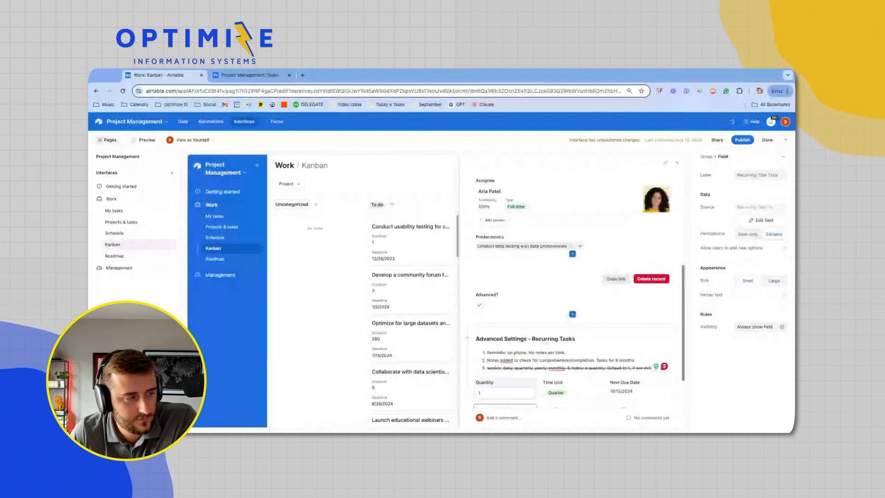
pyautogui.scroll(5, 518, 346)
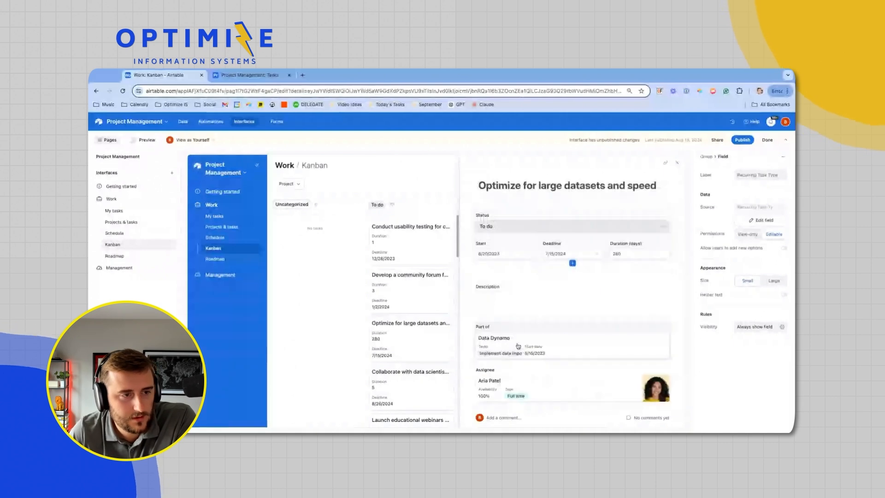
# Publish the Work interface's changes and close the open task's details on the published Kanban page
pyautogui.click(742, 140)
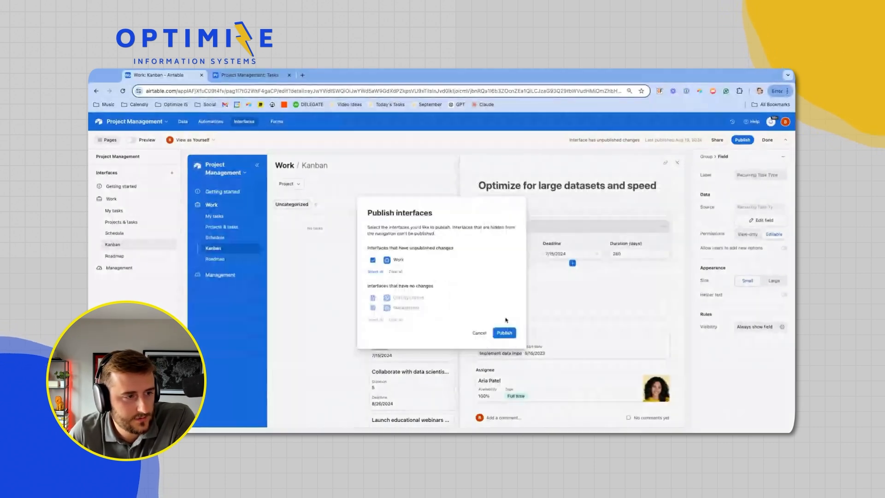
pyautogui.click(504, 332)
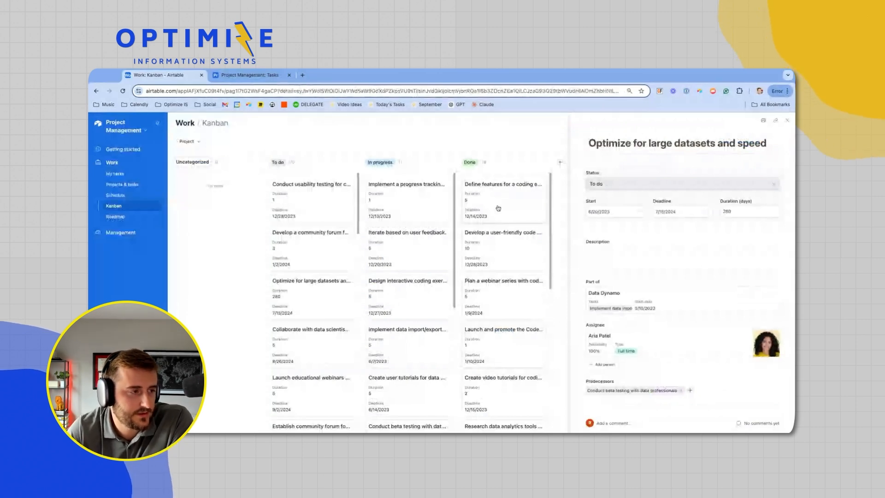
pyautogui.click(220, 241)
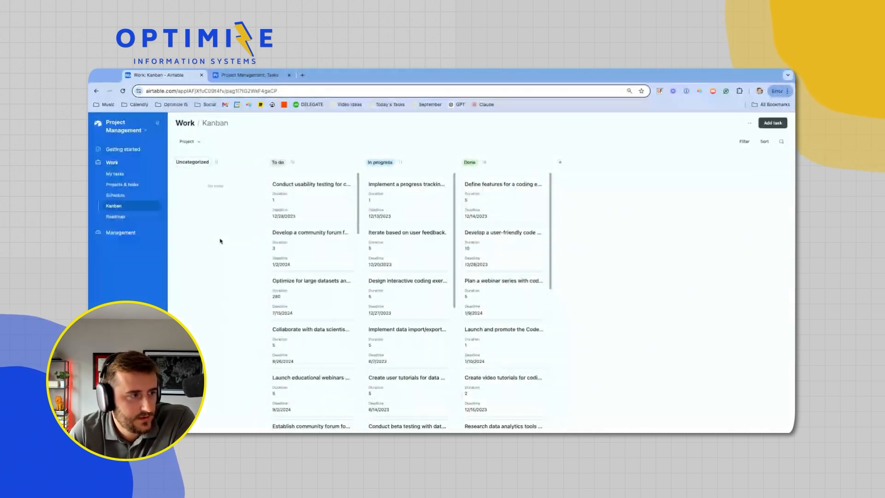
# In the "Conduct usability testing for coding exercises" task, set the Deadline to today (8/19/2024) and enable Advanced?
pyautogui.click(295, 189)
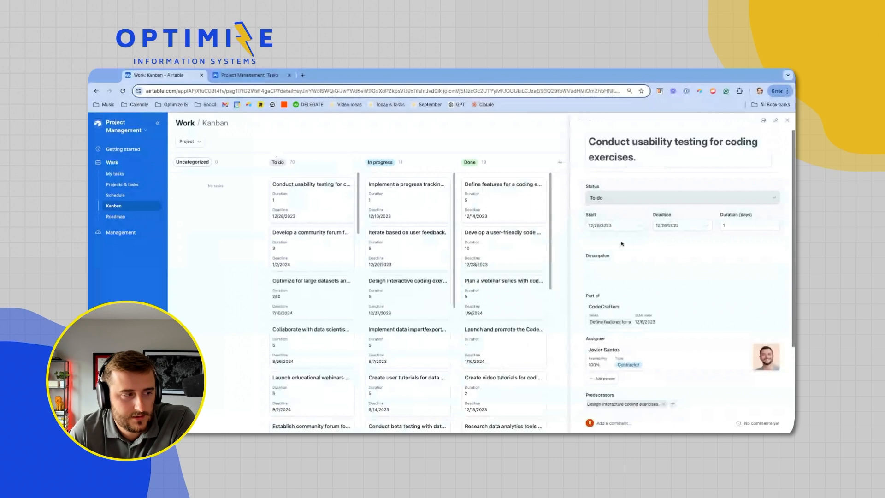
pyautogui.click(677, 224)
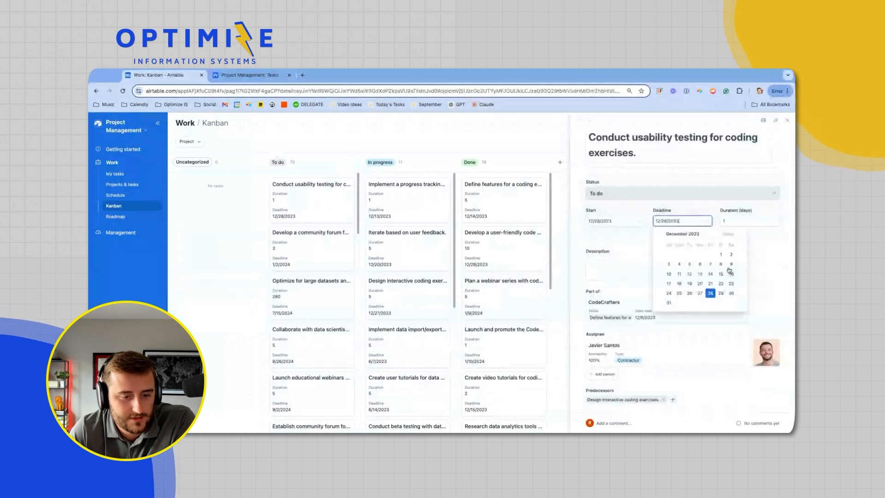
pyautogui.click(728, 235)
pyautogui.scroll(-2, 603, 375)
pyautogui.click(590, 375)
pyautogui.scroll(-3, 600, 362)
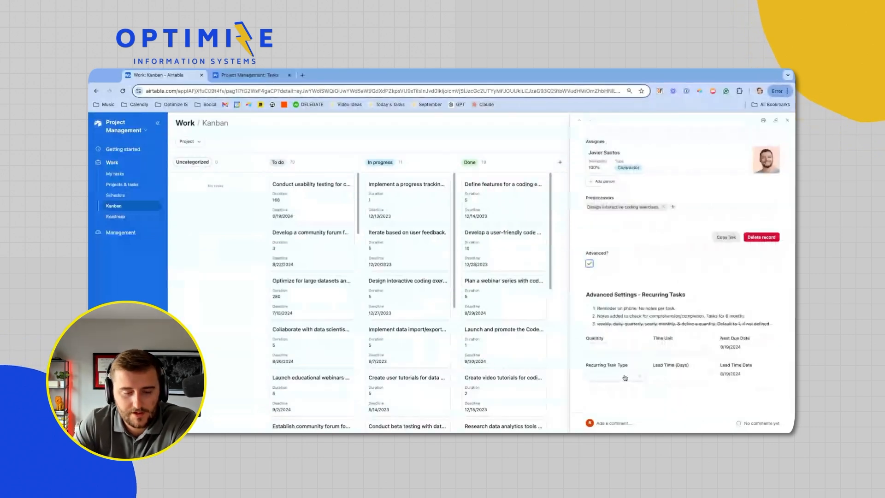
# Set the task's recurring Quantity to 5, Time Unit to Day and Recurring Task Type to Audit Log
pyautogui.click(611, 350)
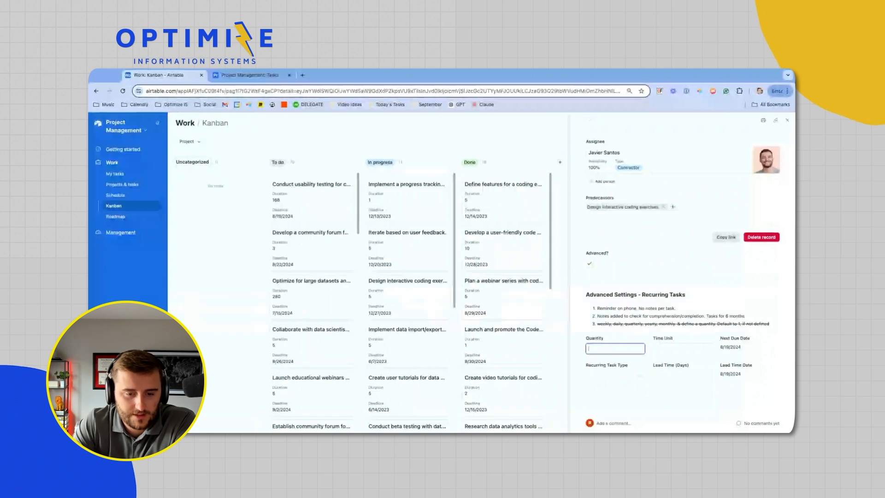
pyautogui.write('5')
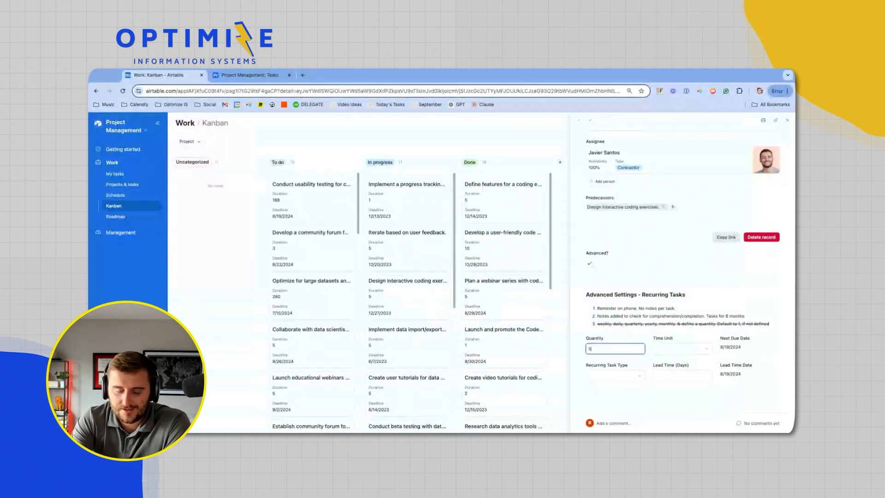
pyautogui.click(657, 349)
pyautogui.click(677, 376)
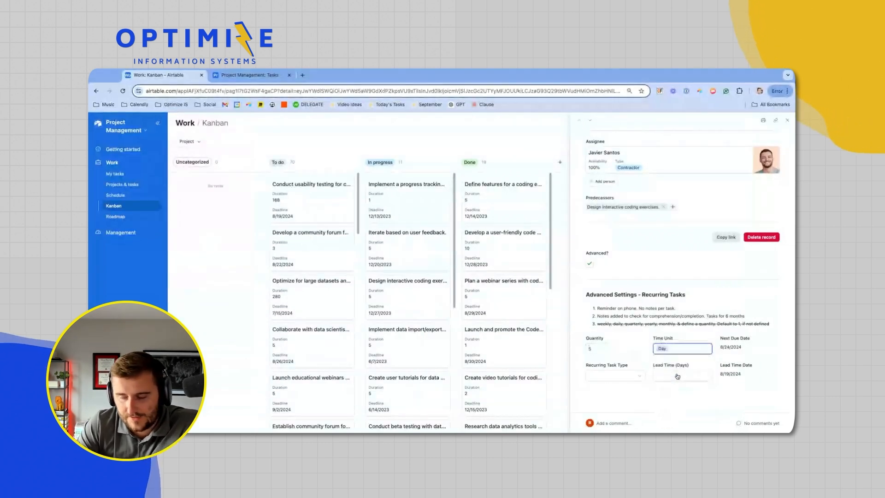
pyautogui.click(673, 374)
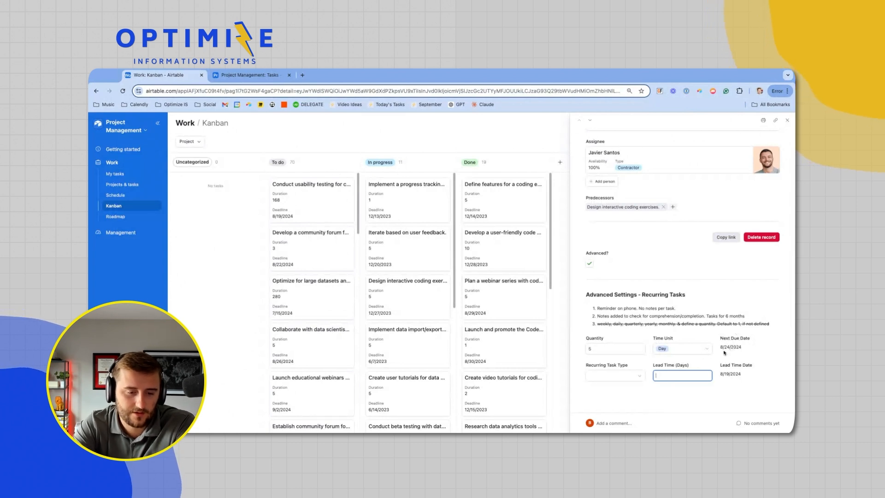
pyautogui.click(627, 375)
pyautogui.click(628, 423)
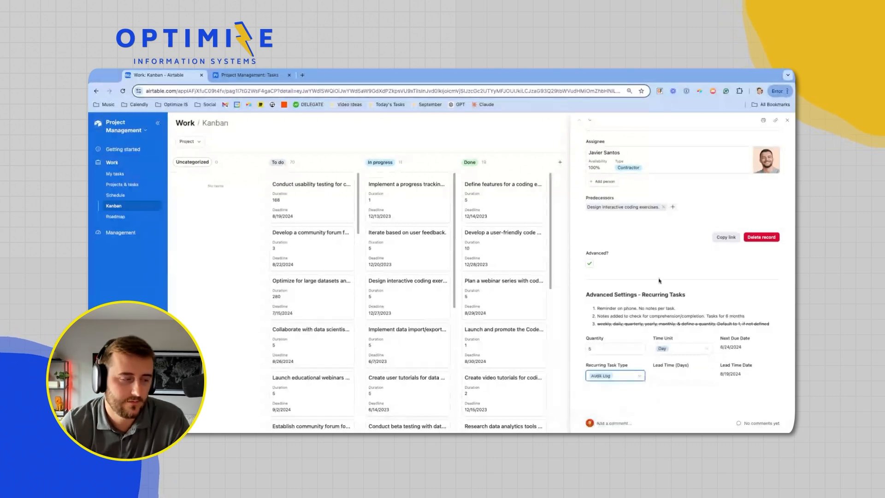
pyautogui.click(656, 308)
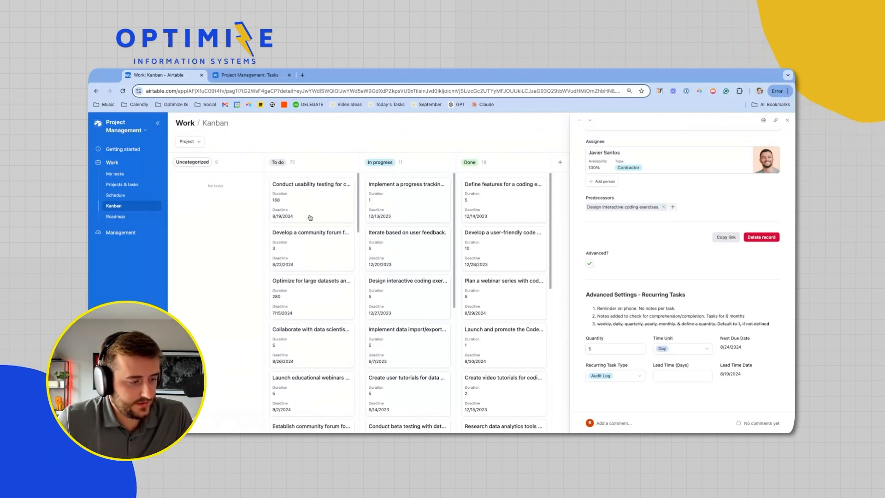
# Look through the end of the To do column for newly created "Conduct usability testing" tasks
pyautogui.scroll(-20, 321, 261)
pyautogui.scroll(-20, 322, 261)
pyautogui.scroll(-2, 290, 416)
pyautogui.scroll(-2, 290, 415)
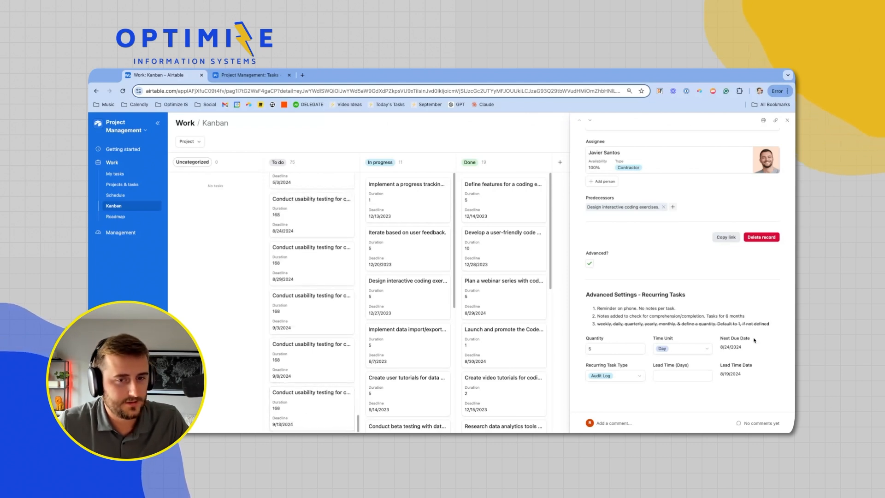
# Check the run history of the Option 2 - Audit Log automation and turn the automation off
pyautogui.click(253, 76)
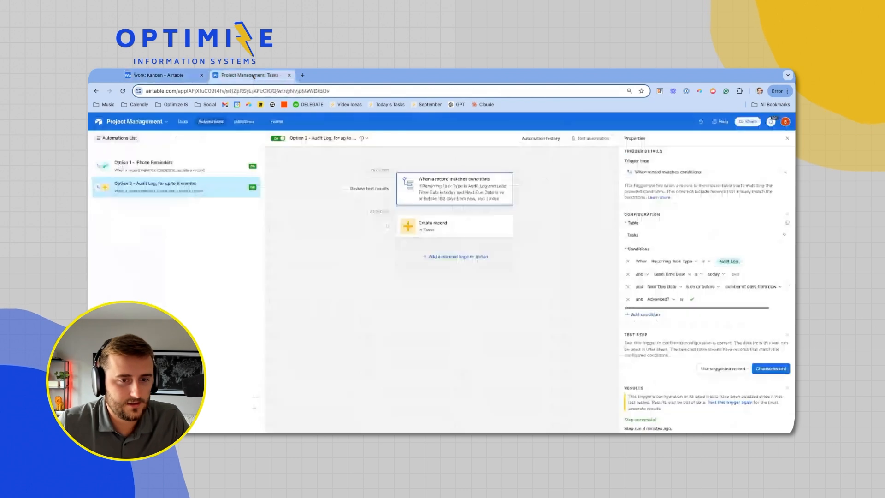
pyautogui.click(553, 140)
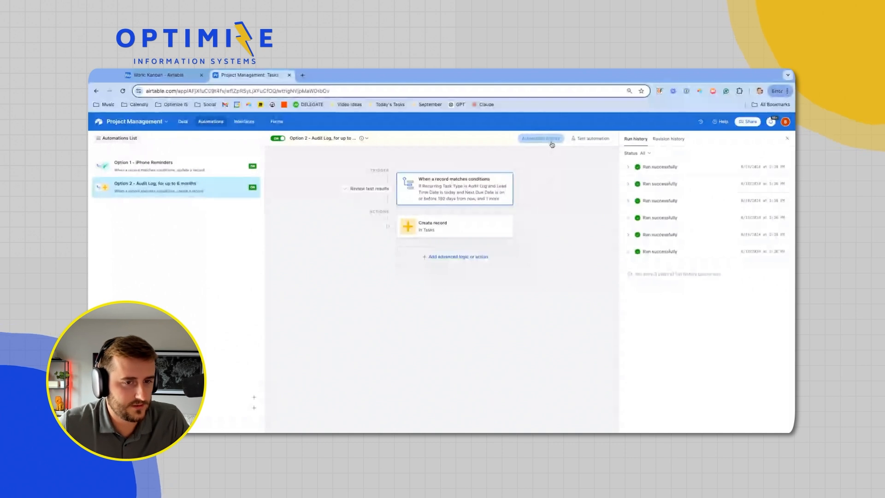
pyautogui.click(123, 92)
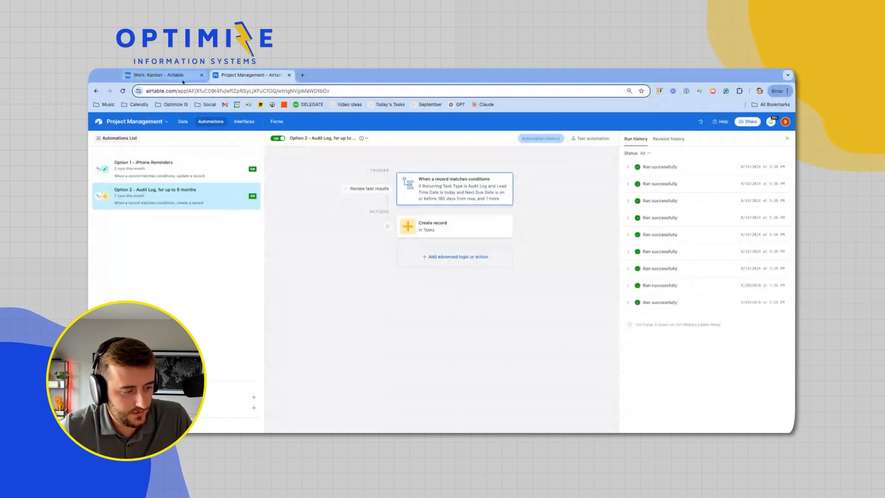
pyautogui.click(277, 138)
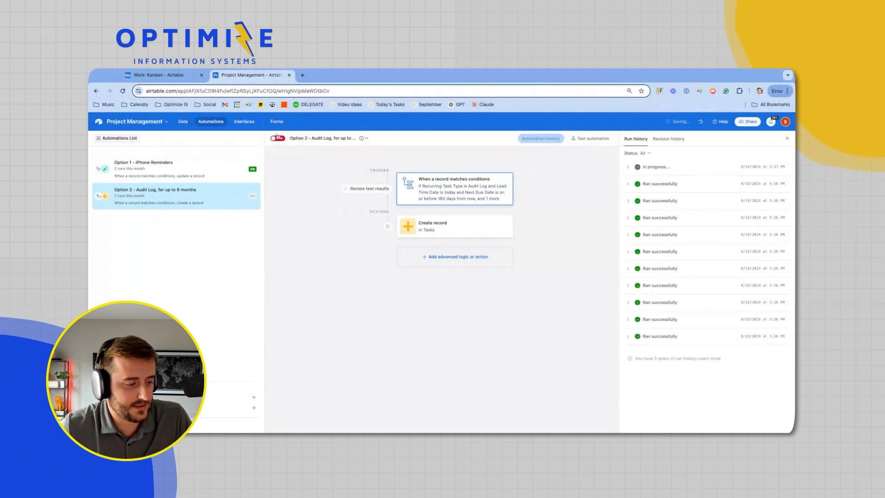
# Examine the recurring settings of the To do task with deadline 10/13/2024 and recheck the Option 2 automation's status
pyautogui.click(195, 77)
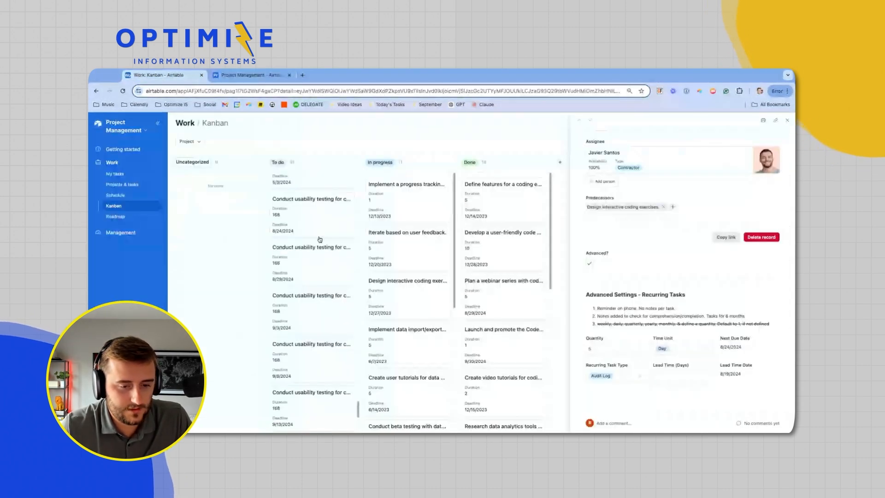
pyautogui.scroll(-6, 318, 397)
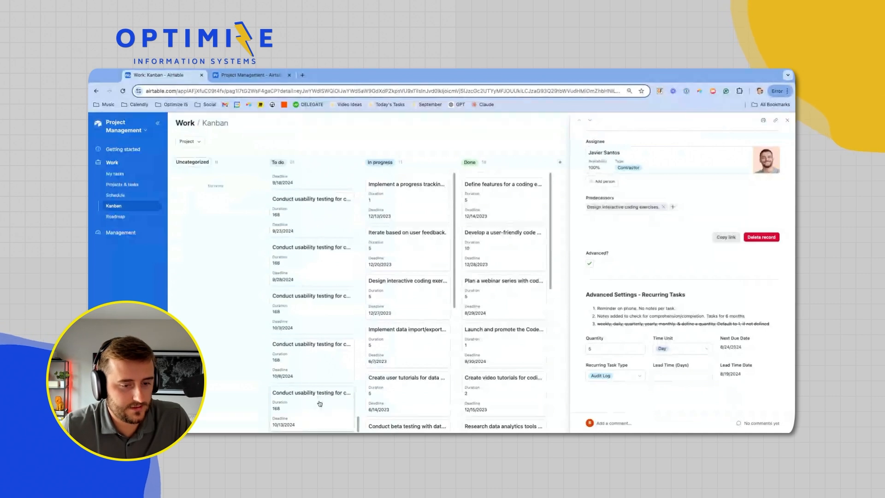
pyautogui.click(304, 413)
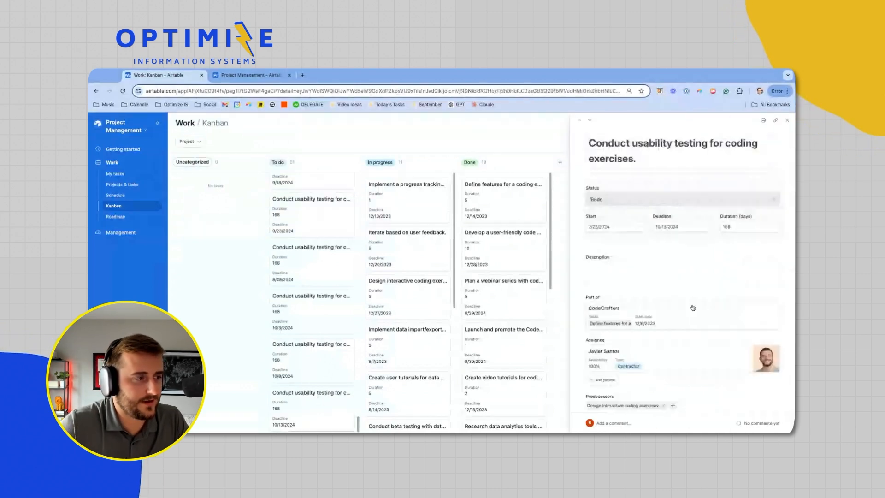
pyautogui.scroll(-5, 673, 322)
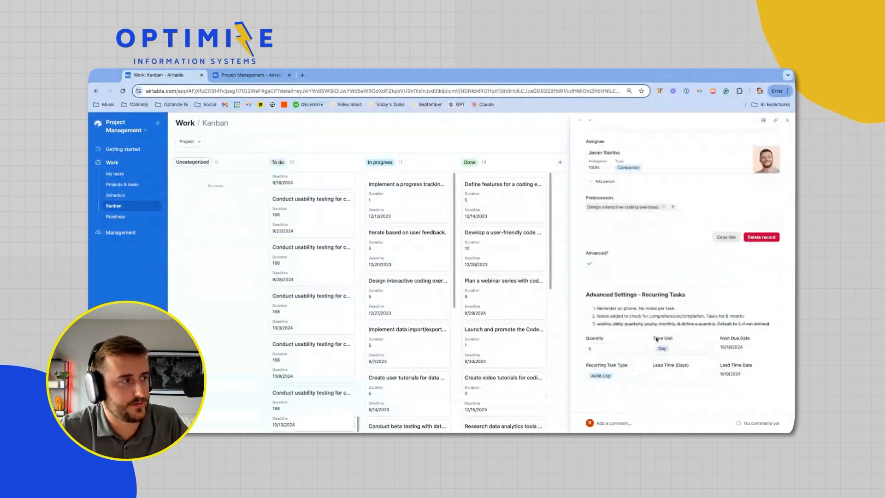
pyautogui.click(266, 79)
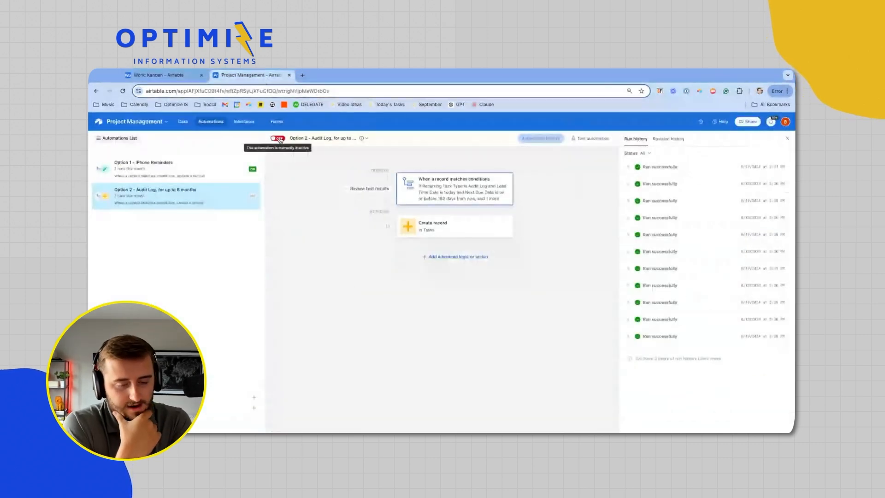
pyautogui.click(177, 76)
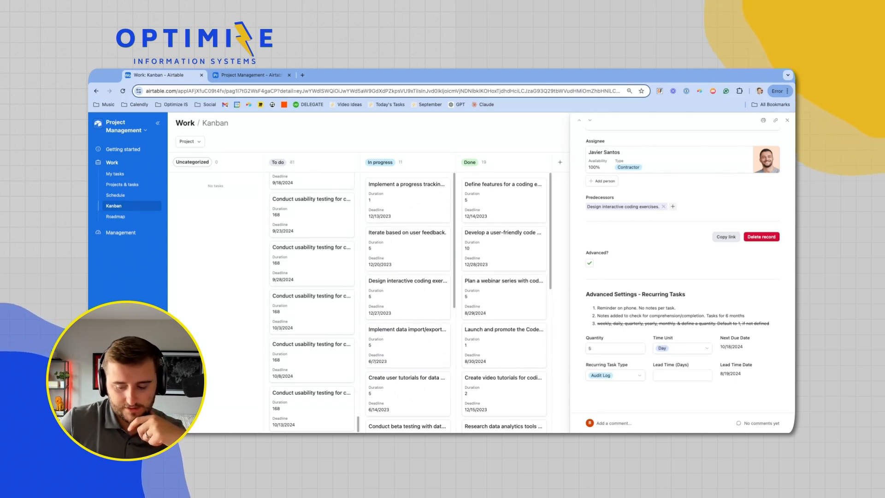
# Set the last created usability testing task's Deadline to 8/24/2024 and its Lead Time (Days) to 5
pyautogui.click(686, 372)
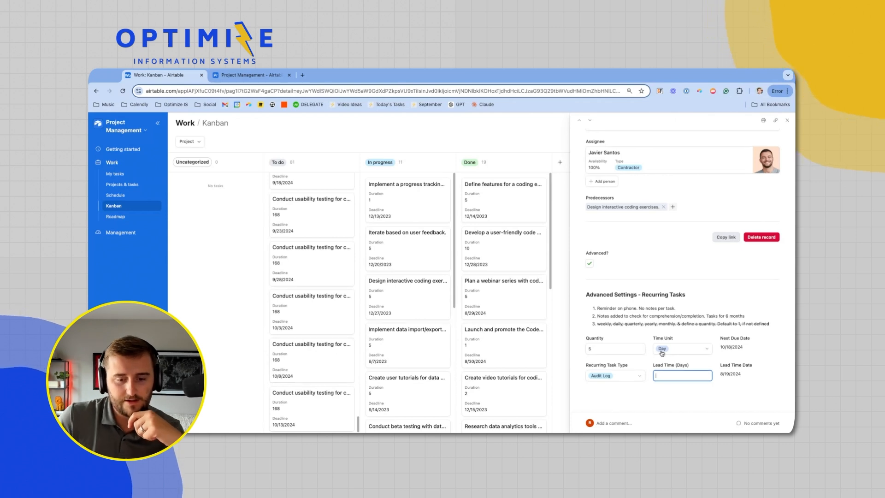
pyautogui.scroll(5, 734, 345)
pyautogui.click(674, 227)
pyautogui.click(727, 240)
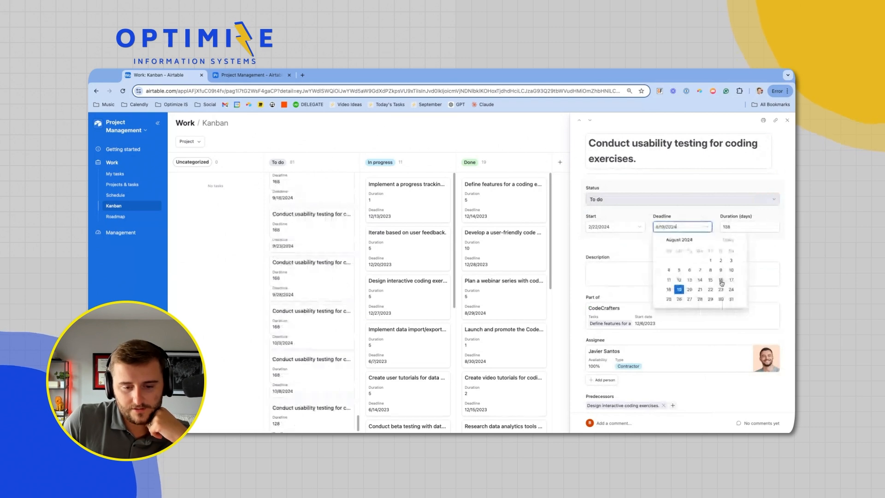
pyautogui.click(729, 290)
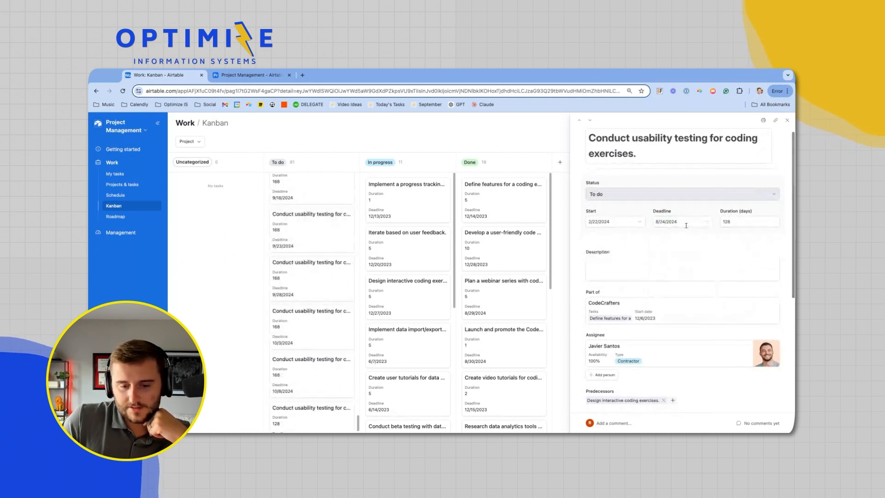
pyautogui.scroll(-4, 729, 379)
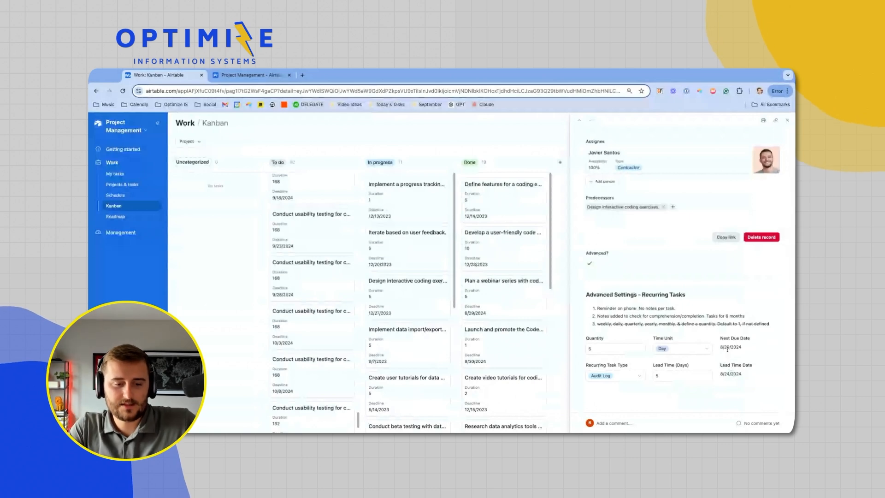
# Set the open usability testing task's Lead Time (Days) to 10 and recheck its Deadline
pyautogui.click(696, 374)
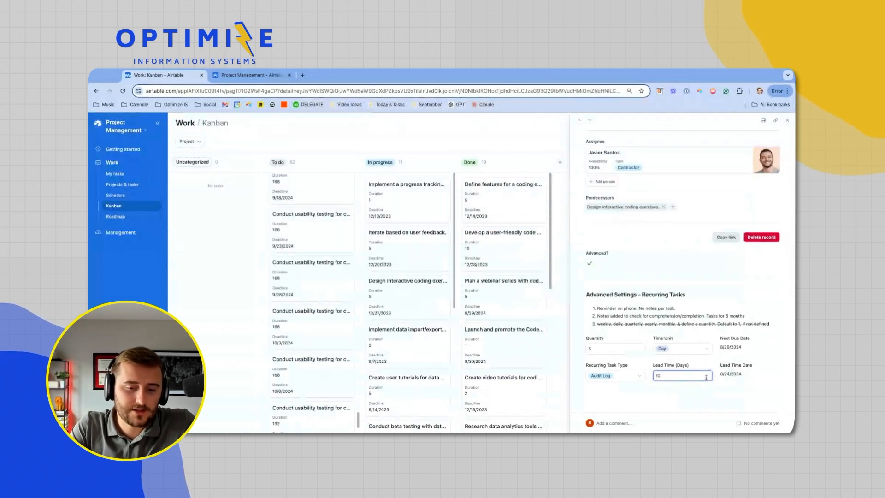
pyautogui.click(738, 377)
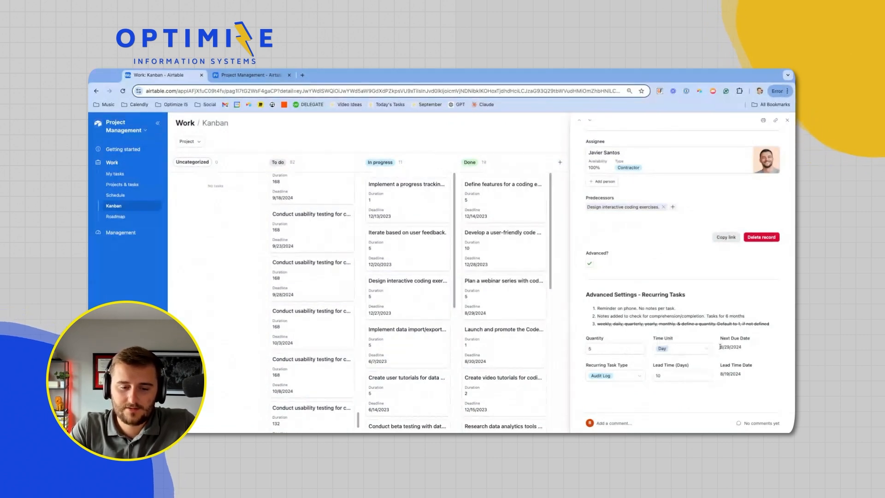
pyautogui.scroll(5, 682, 277)
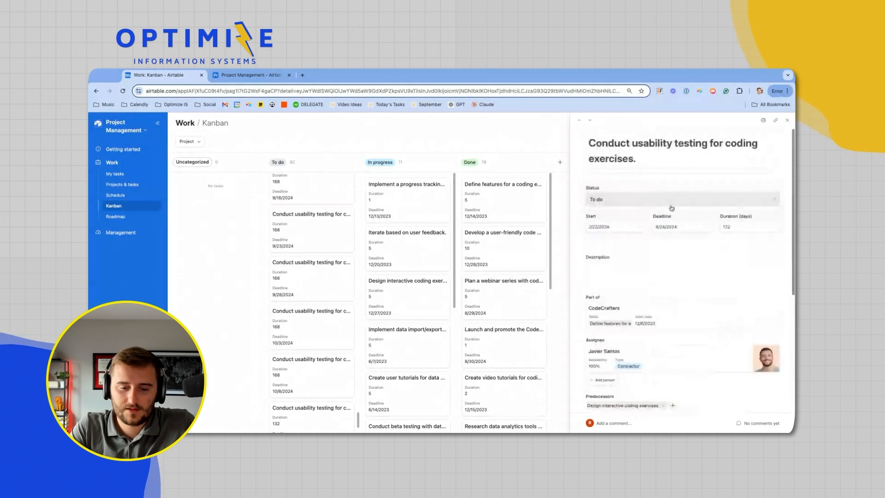
pyautogui.click(660, 226)
pyautogui.scroll(-5, 729, 299)
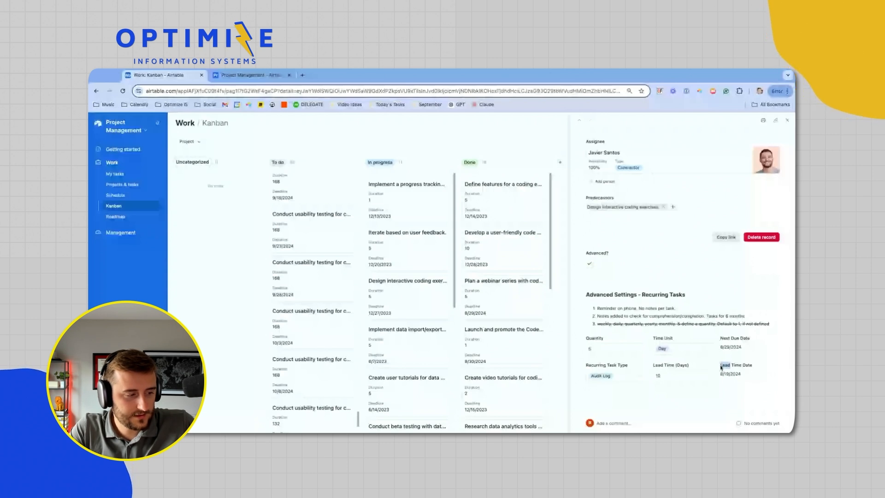
# Check the task's Lead Time Date, the end of the To do column, and the Option 2 automation's trigger
pyautogui.moveTo(721, 367); pyautogui.dragTo(741, 375)
pyautogui.scroll(-3, 332, 355)
pyautogui.scroll(5, 645, 314)
pyautogui.scroll(-1, 405, 258)
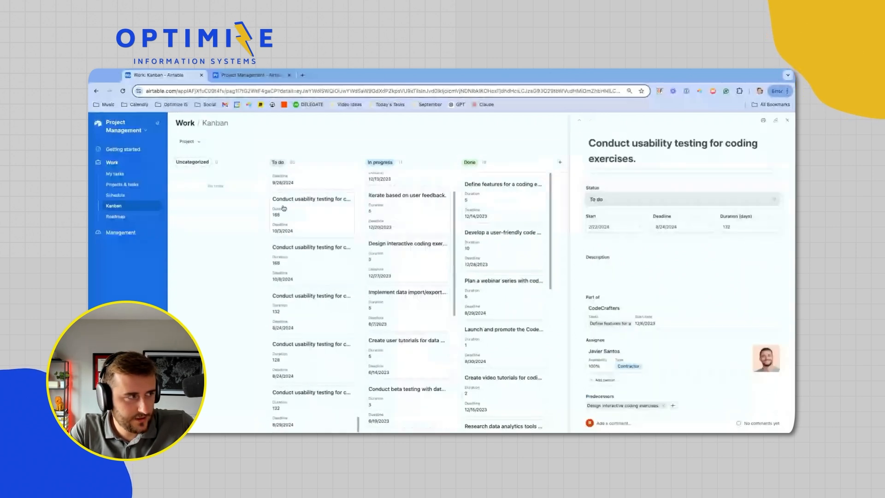
pyautogui.click(252, 75)
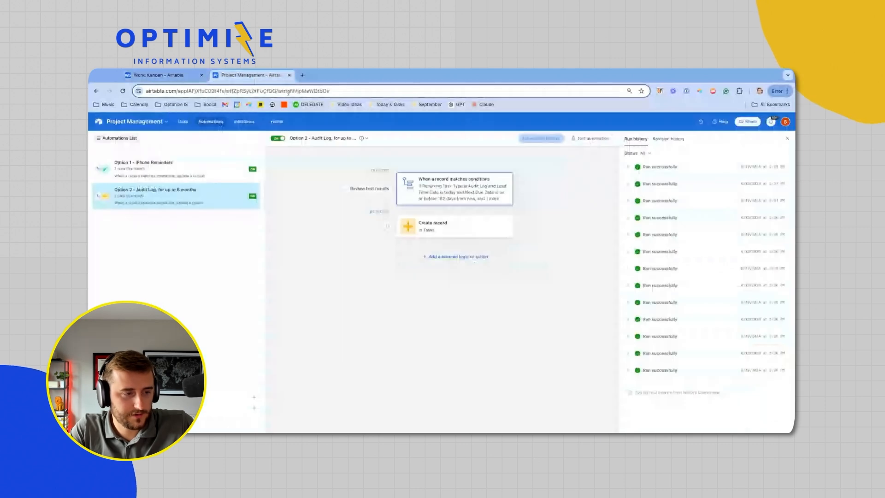
pyautogui.click(461, 188)
pyautogui.click(152, 74)
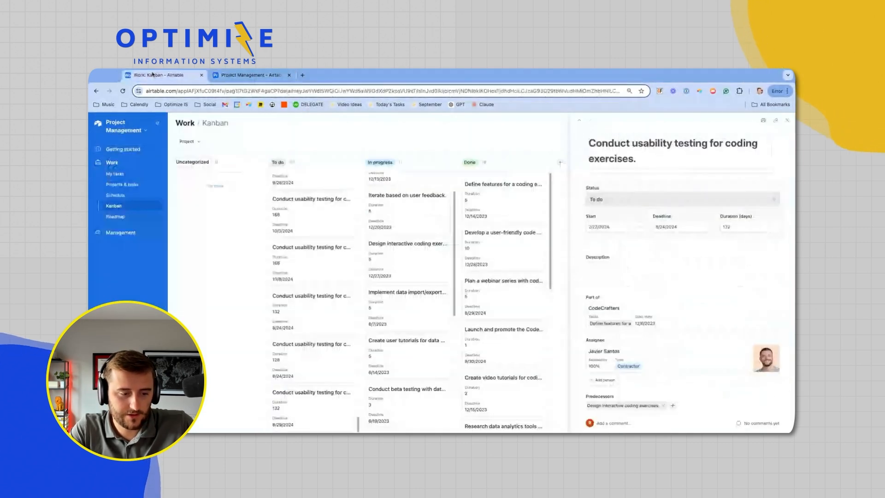
# Edit the Kanban interface and add a checkbox field named "Start Audit Log Task" to the task detail's Advanced Settings - Recurring Tasks group
pyautogui.click(138, 130)
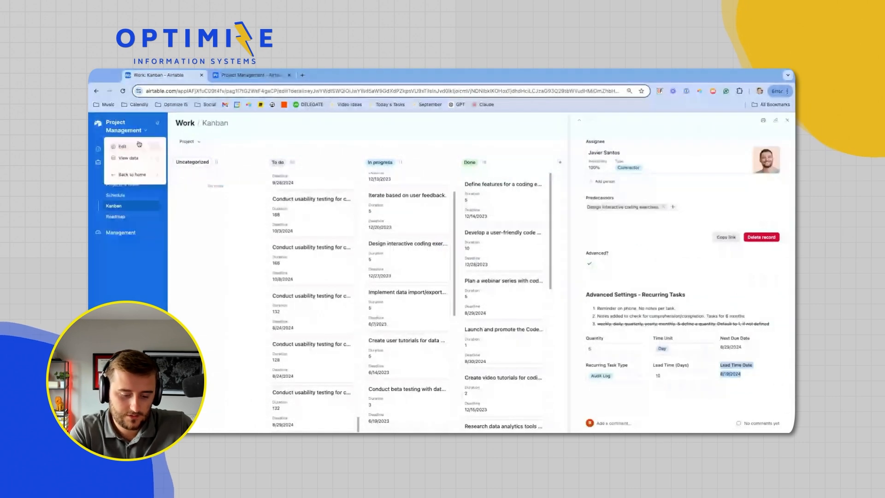
pyautogui.click(138, 144)
pyautogui.scroll(-10, 597, 289)
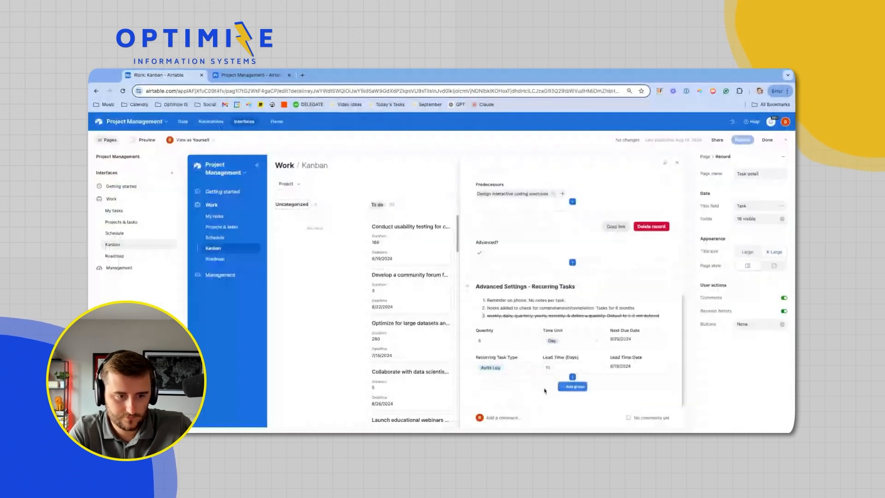
pyautogui.click(572, 376)
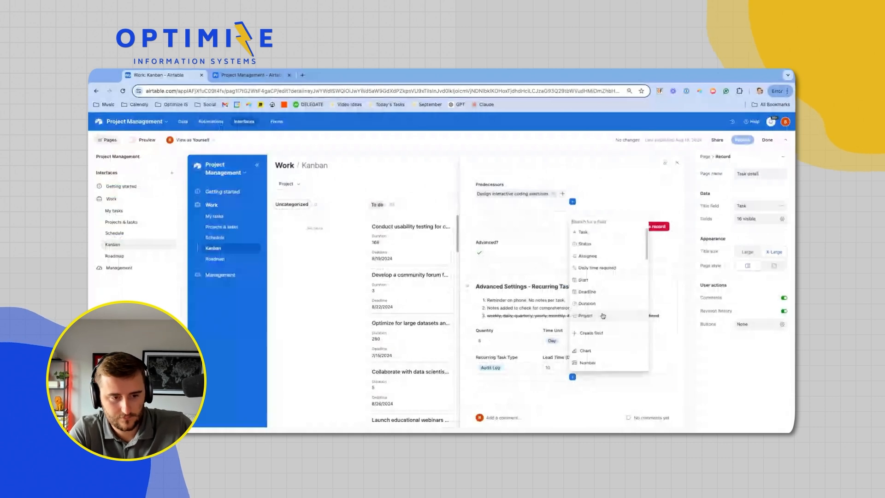
pyautogui.write('Start')
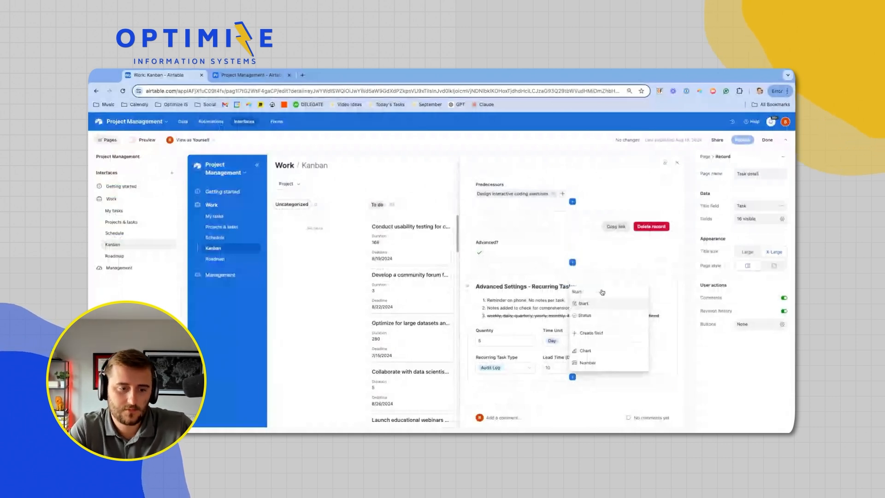
pyautogui.write(' Au')
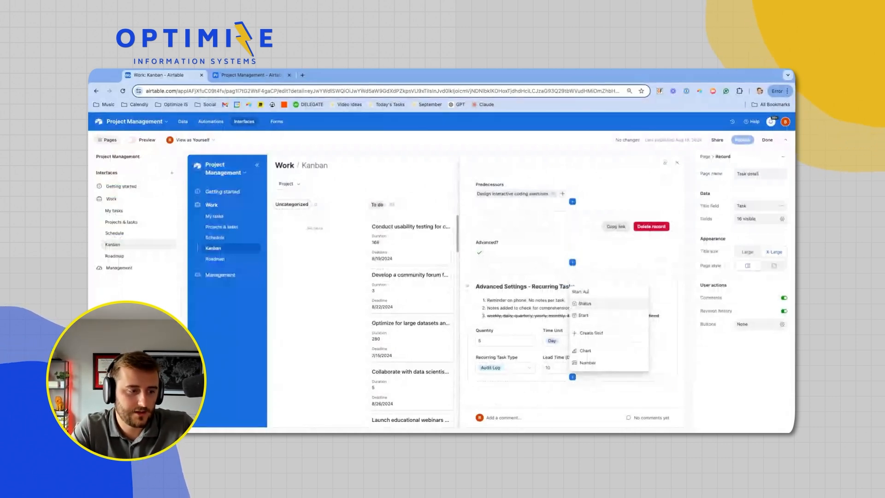
pyautogui.write('dit Log Task')
pyautogui.click(608, 332)
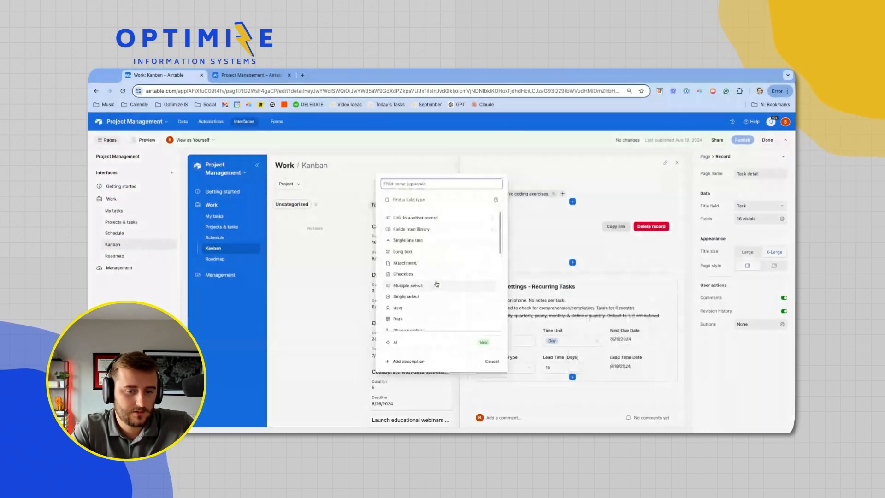
pyautogui.click(418, 275)
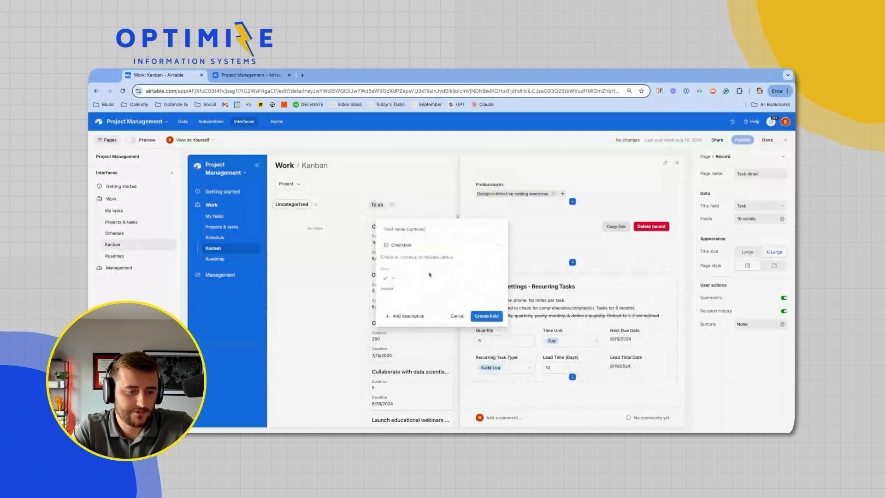
pyautogui.click(489, 316)
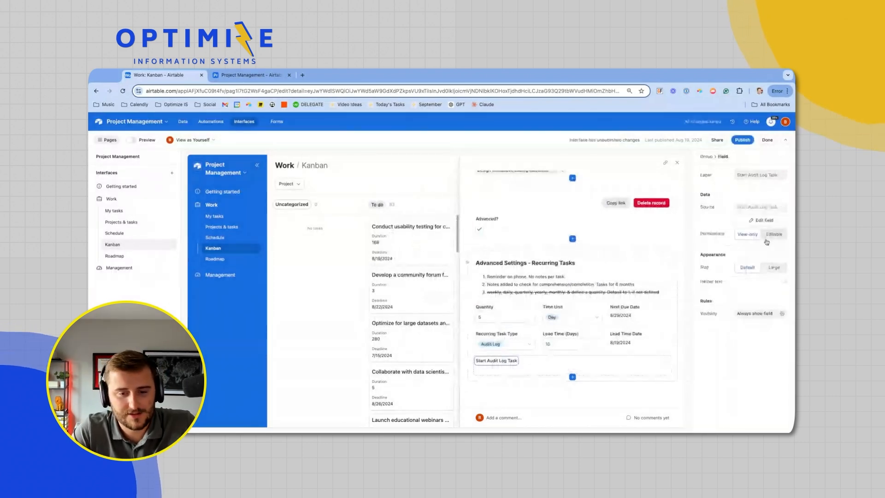
# Make the Start Audit Log Task field editable and visible only where Recurring Task Type is Audit Log
pyautogui.click(768, 236)
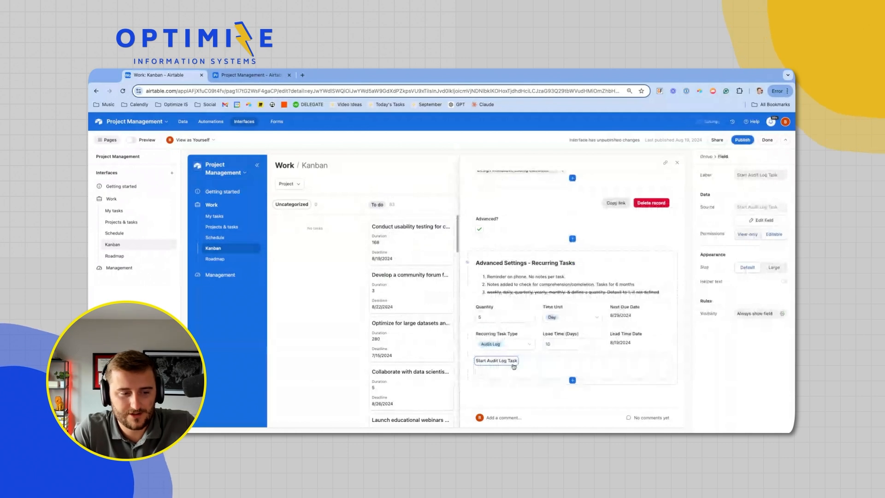
pyautogui.click(752, 314)
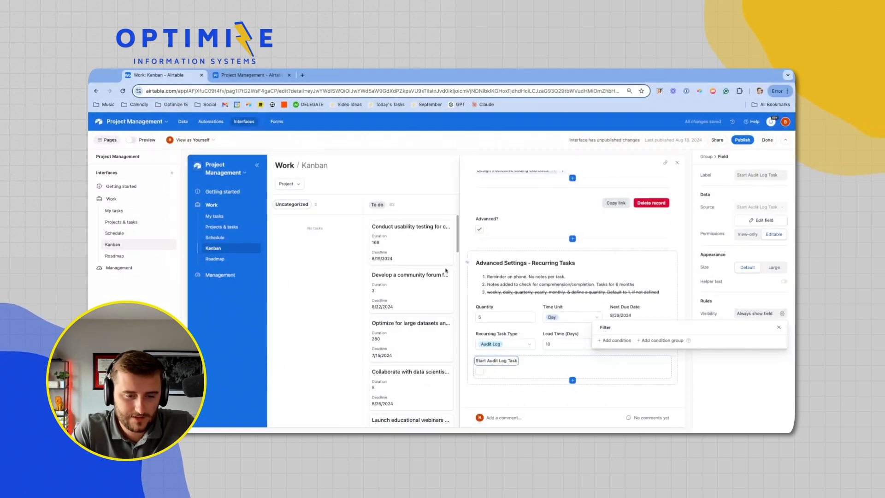
pyautogui.click(615, 340)
pyautogui.click(638, 343)
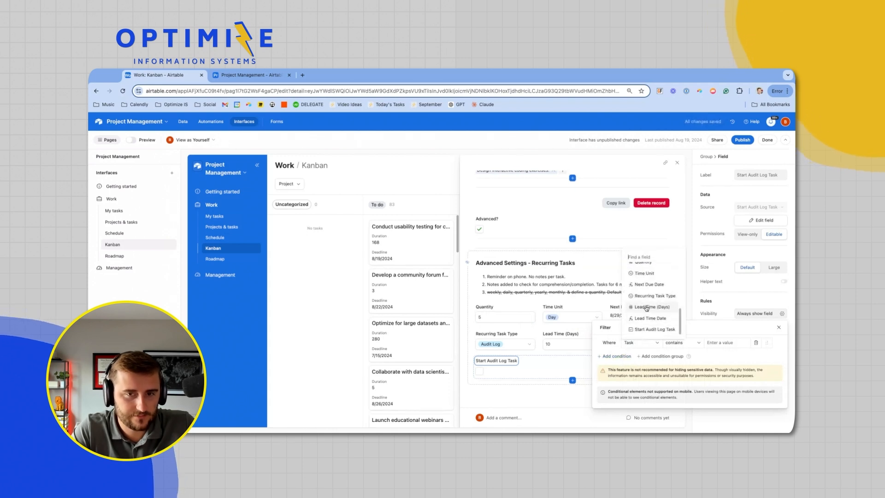
pyautogui.click(654, 296)
pyautogui.click(687, 343)
pyautogui.click(682, 368)
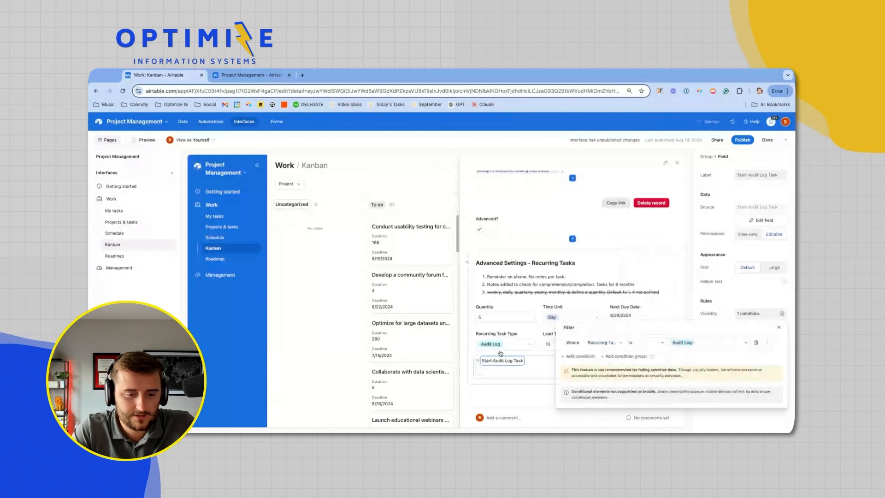
# Publish the Work interface changes and locate the Start Audit Log Task checkbox in the task's recurring settings
pyautogui.click(748, 141)
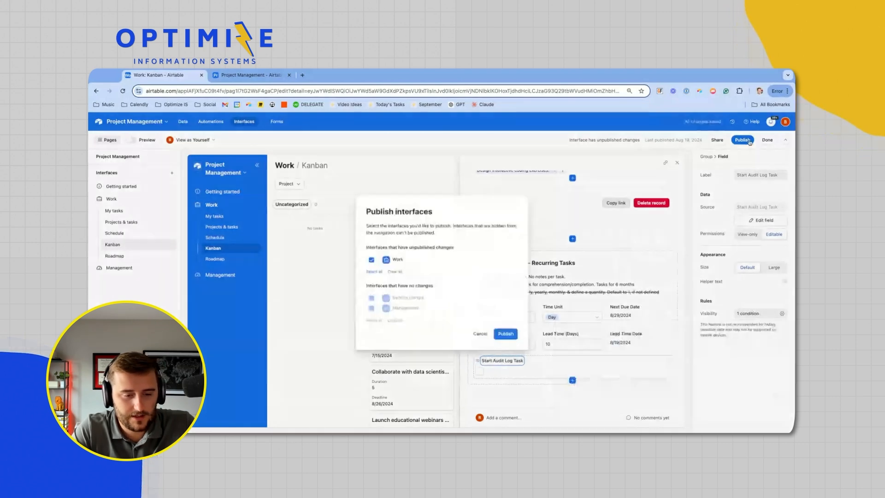
pyautogui.click(512, 333)
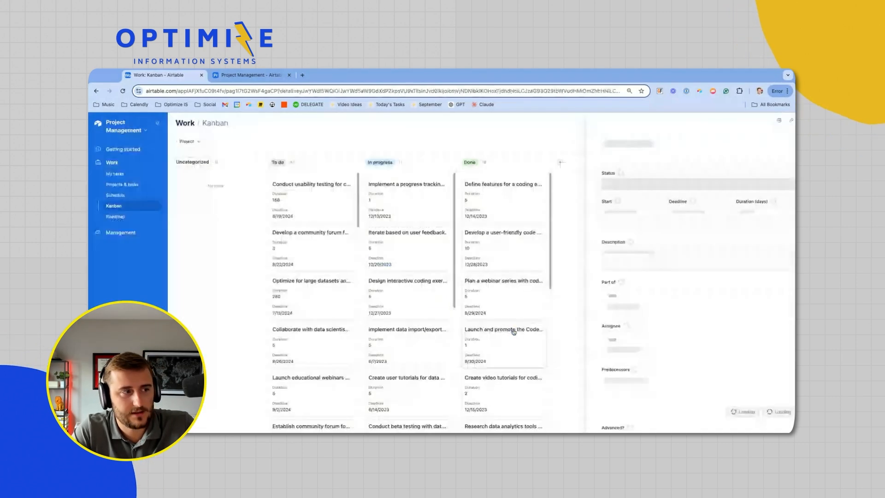
pyautogui.scroll(-4, 605, 364)
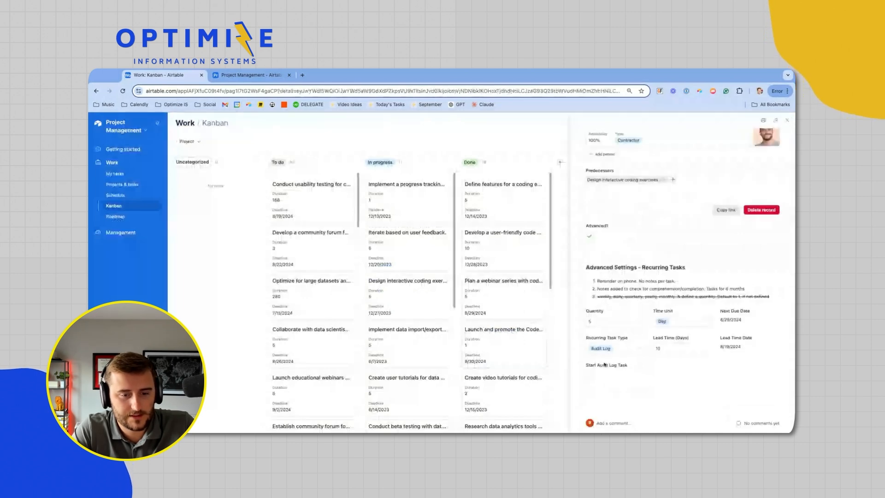
pyautogui.doubleClick(600, 366)
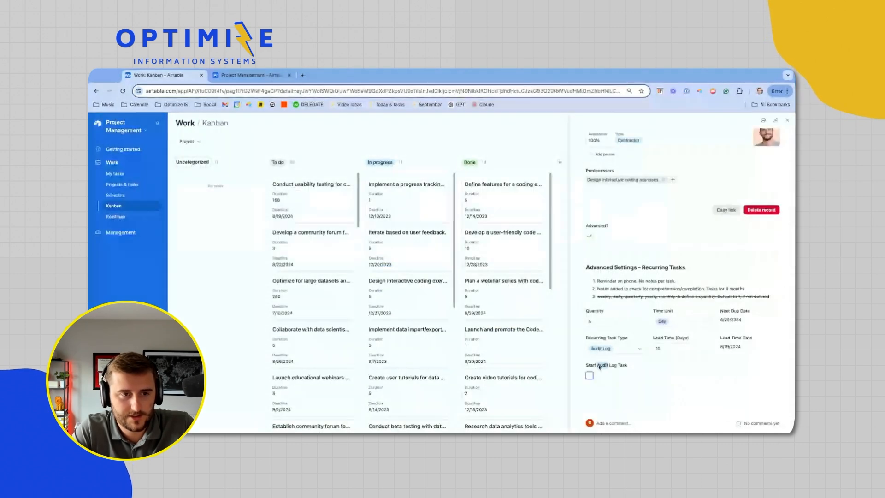
# Add a condition to the Option 2 automation's trigger requiring Start Audit Log Task to be checked
pyautogui.click(246, 77)
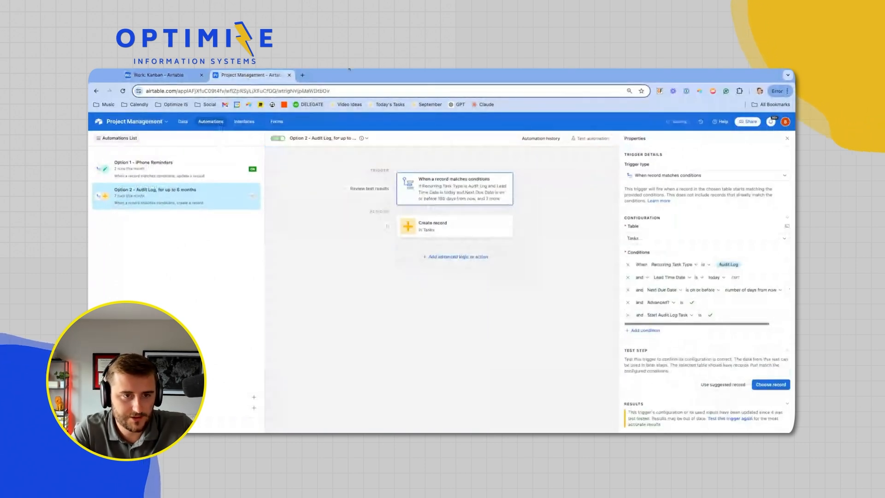
pyautogui.click(184, 77)
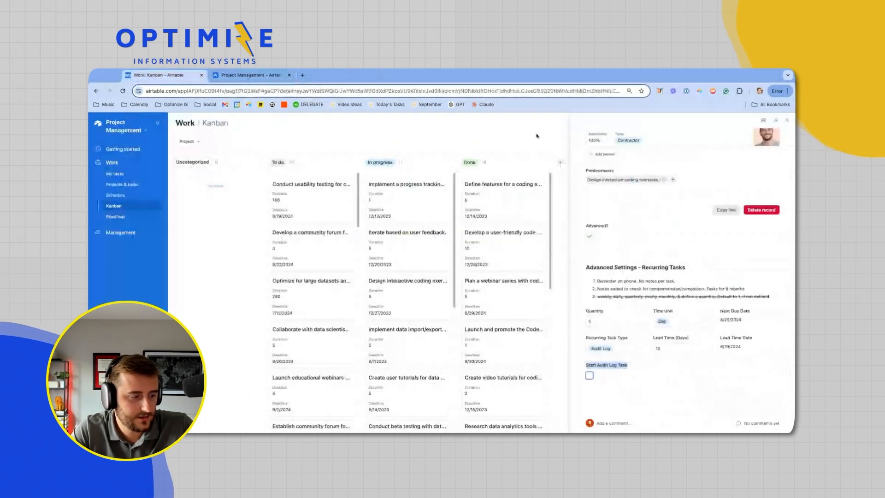
# Prefix the open usability testing task's name with "NEW:" and tick its Start Audit Log Task checkbox
pyautogui.scroll(5, 627, 150)
pyautogui.click(627, 150)
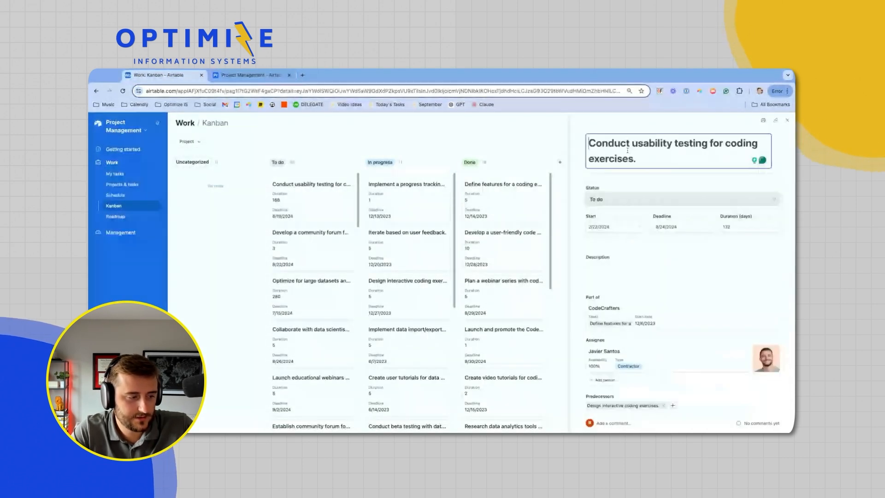
pyautogui.write('NEW:')
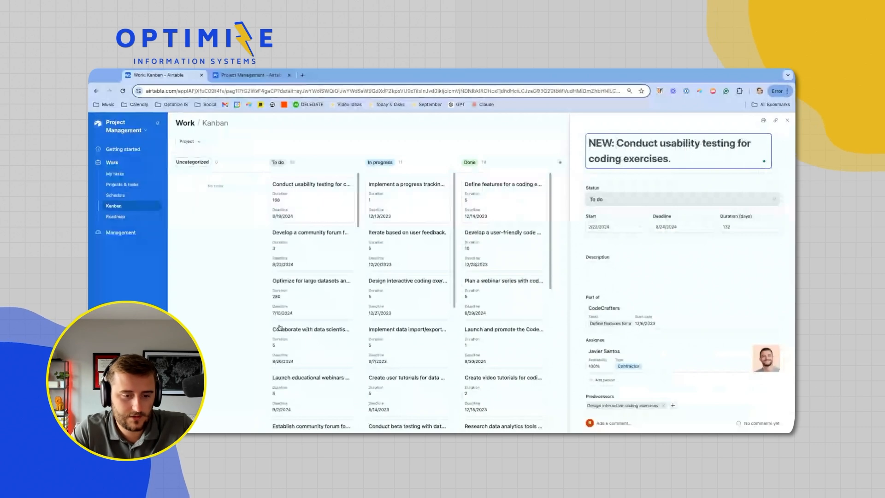
pyautogui.scroll(-15, 279, 327)
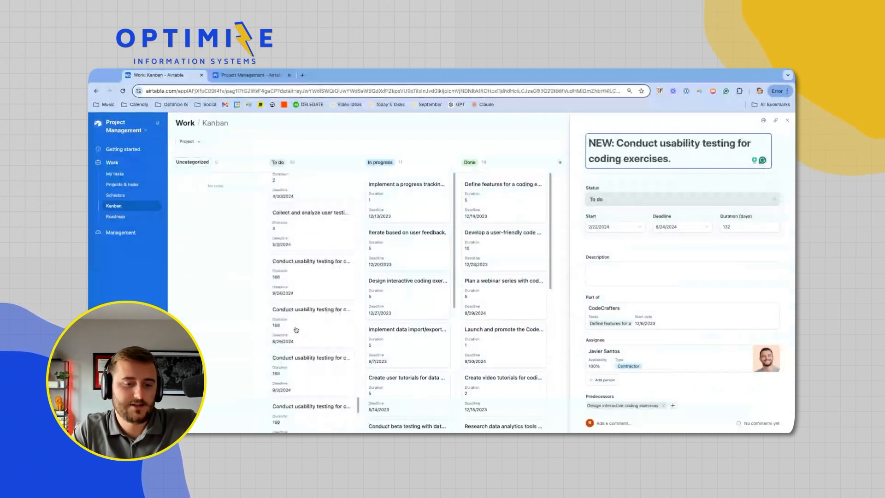
pyautogui.scroll(-5, 714, 339)
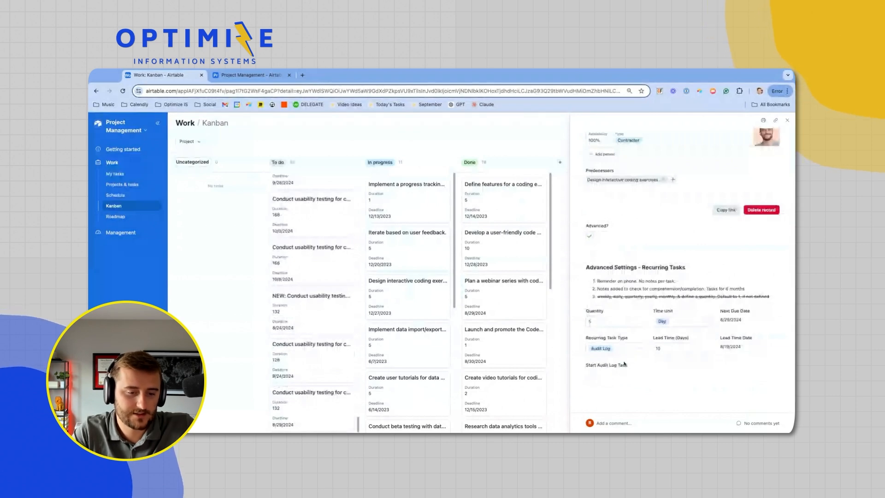
pyautogui.click(589, 376)
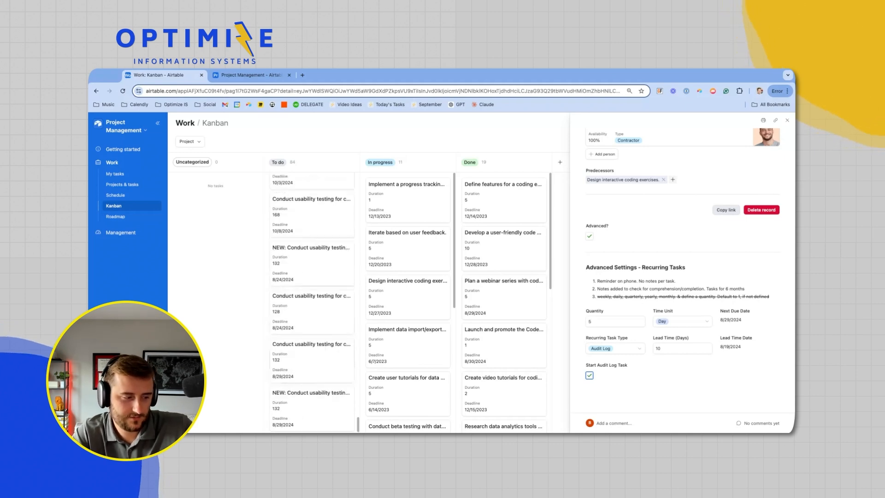
# Compare the original task's dates with the new "NEW: Conduct usability testing" task due 8/29/2024, examining the new task's Lead Time Date
pyautogui.scroll(5, 639, 280)
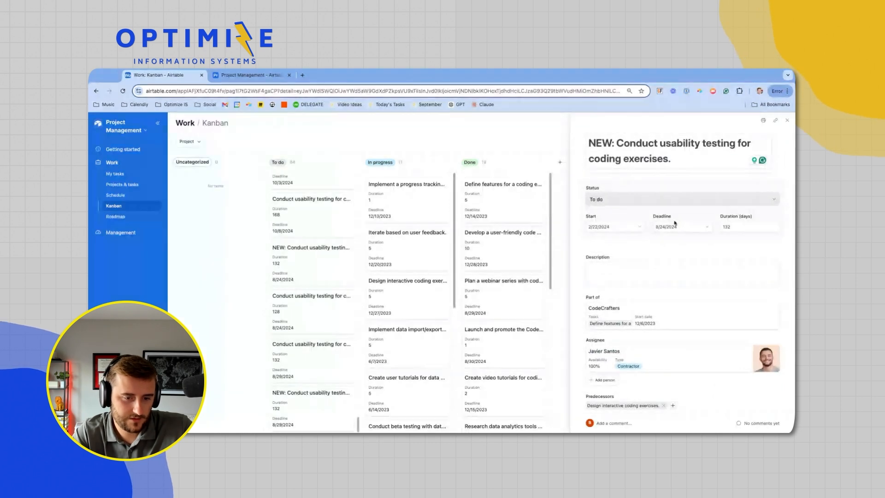
pyautogui.scroll(-4, 656, 259)
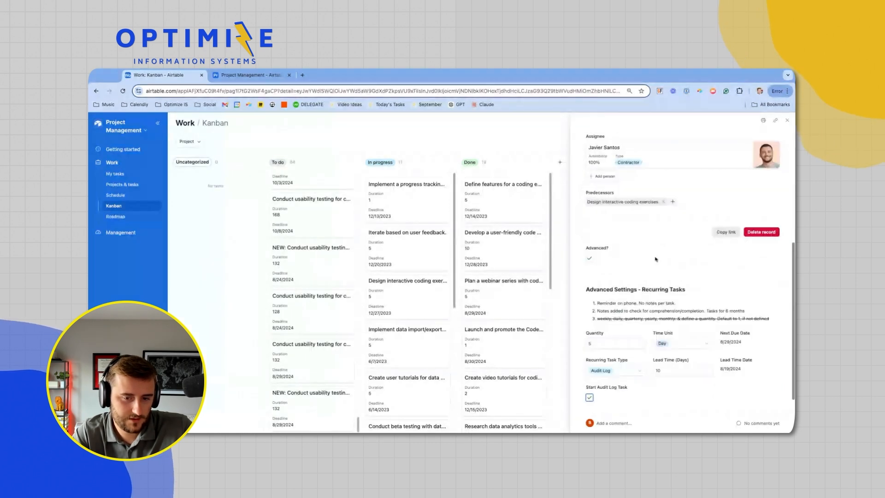
pyautogui.click(314, 397)
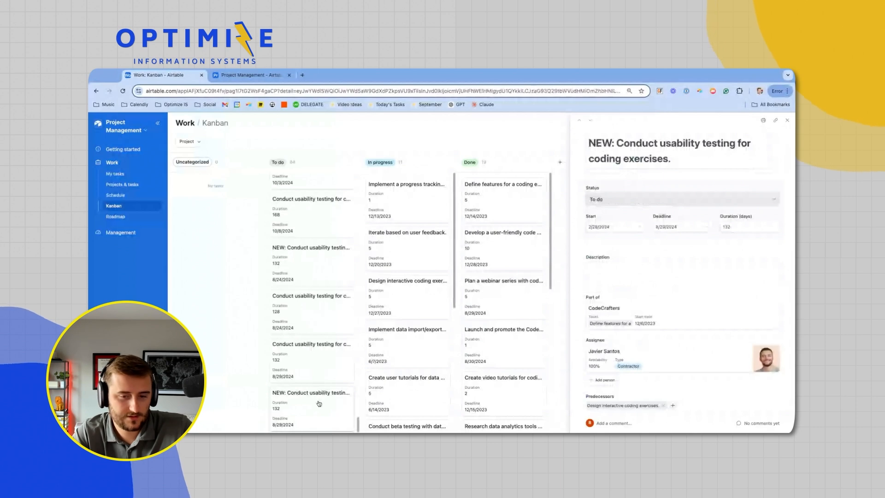
pyautogui.scroll(-5, 698, 327)
pyautogui.scroll(-1, 738, 347)
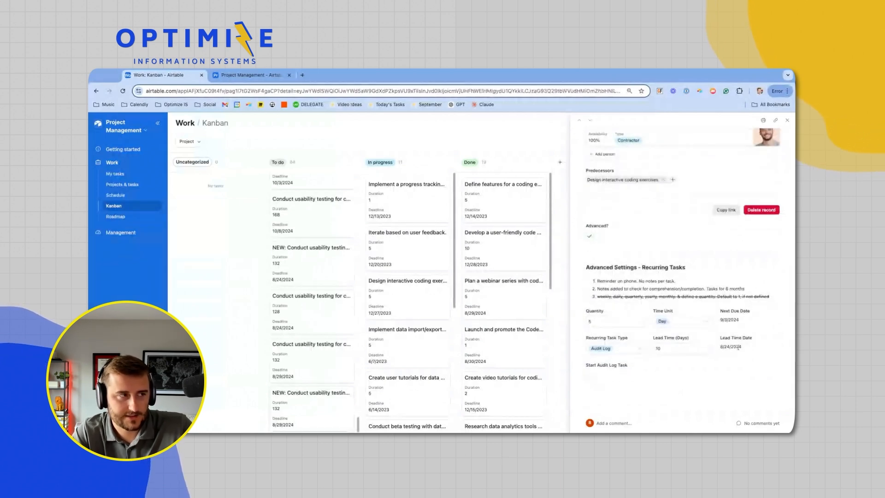
pyautogui.moveTo(731, 347); pyautogui.dragTo(721, 347)
pyautogui.tripleClick(721, 346)
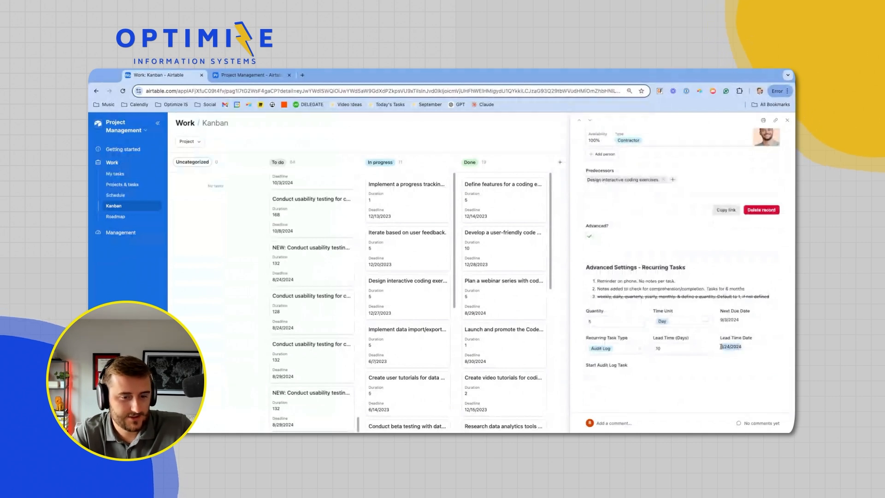
# Add the Start Audit Log Task field to the Create record action of the Option 2 - Audit Log automation
pyautogui.moveTo(631, 362); pyautogui.dragTo(585, 366)
pyautogui.click(252, 75)
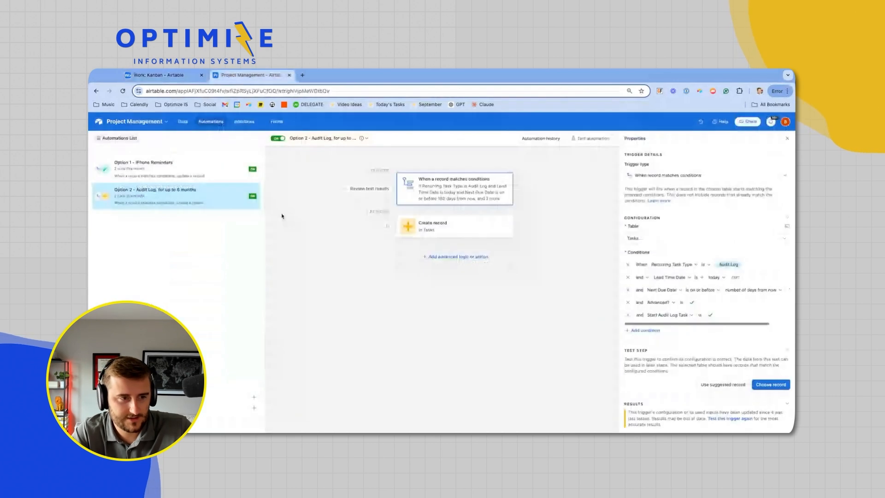
pyautogui.scroll(-10, 659, 400)
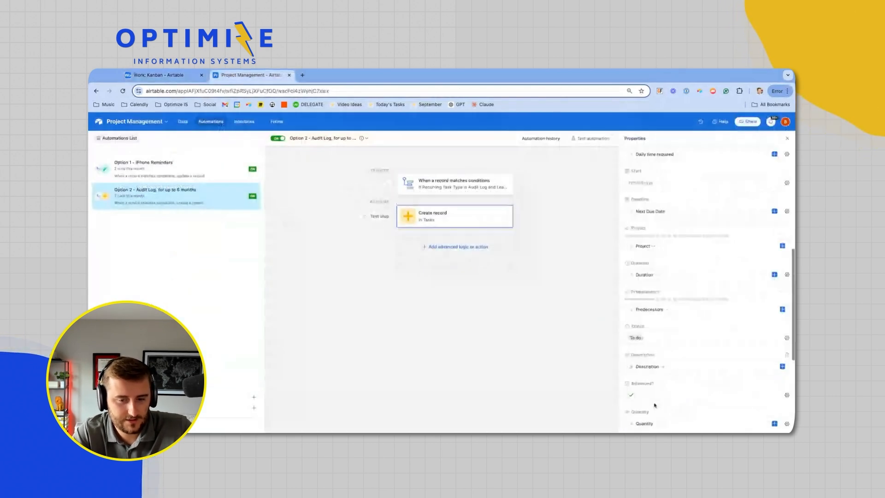
pyautogui.click(633, 356)
pyautogui.click(642, 352)
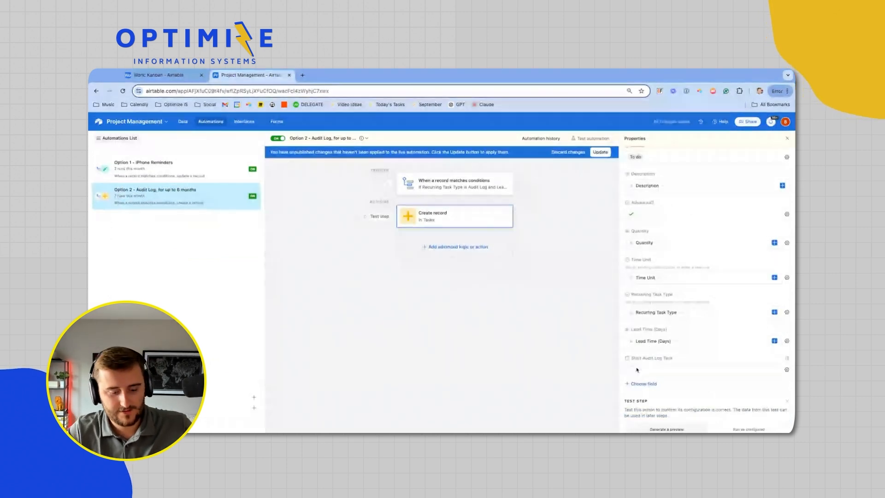
# Make the new record's Start Audit Log Task value dynamic, using the trigger record's Start Audit Log Task field, and update the live automation
pyautogui.click(786, 367)
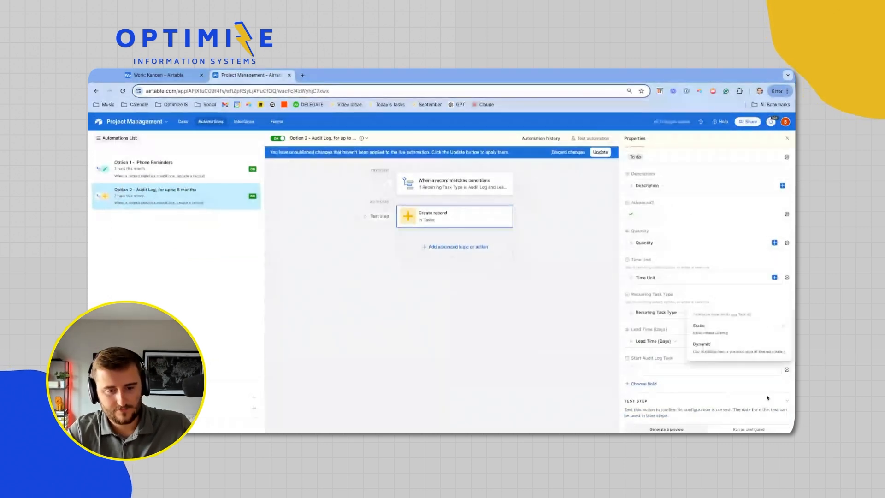
pyautogui.click(739, 349)
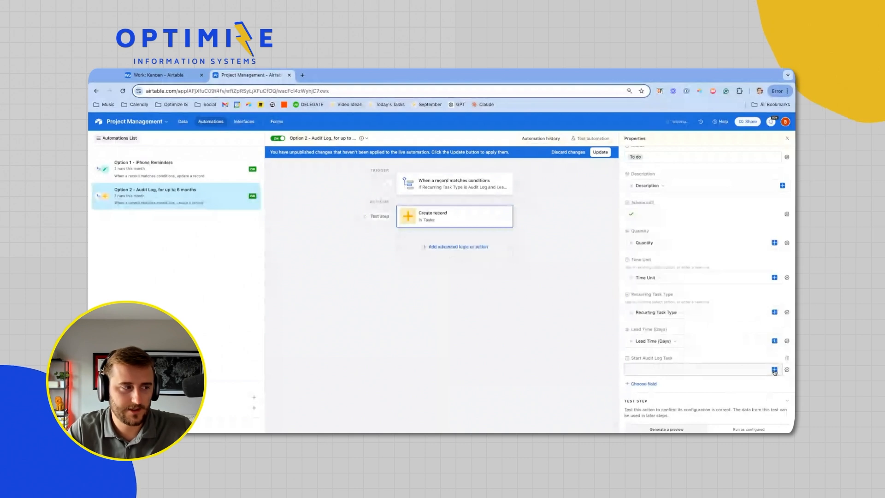
pyautogui.click(774, 370)
pyautogui.write('start')
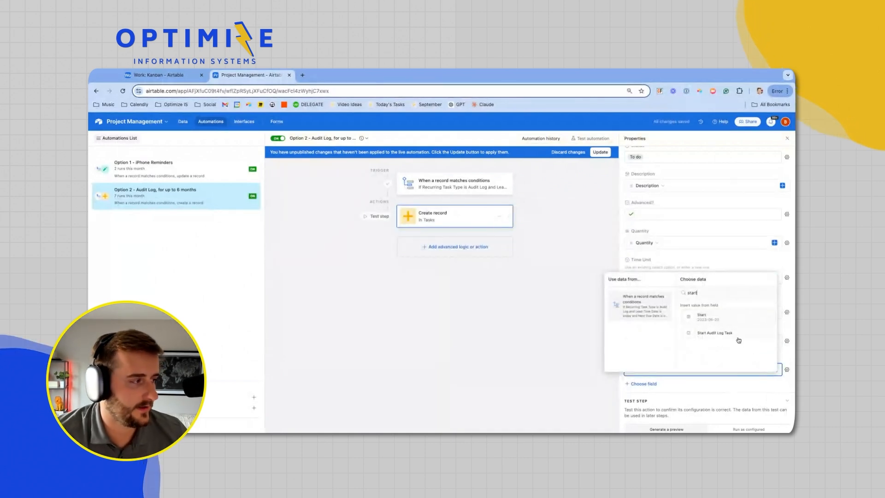
pyautogui.click(719, 349)
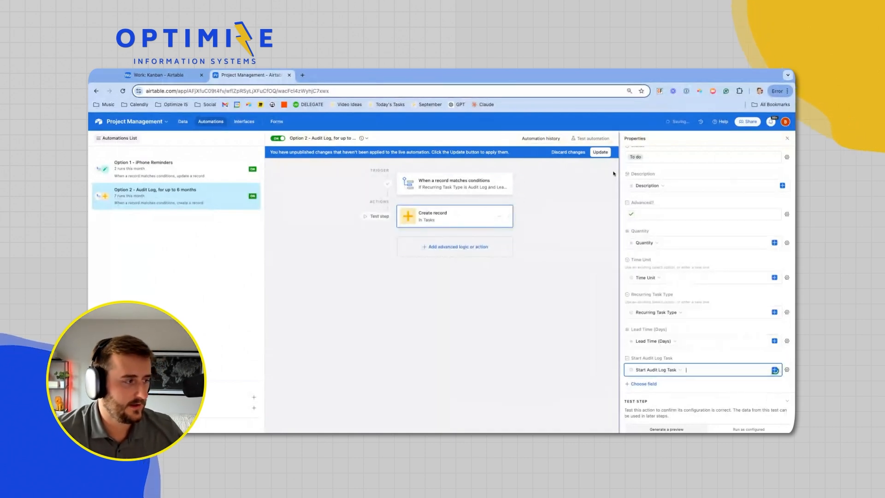
pyautogui.click(600, 152)
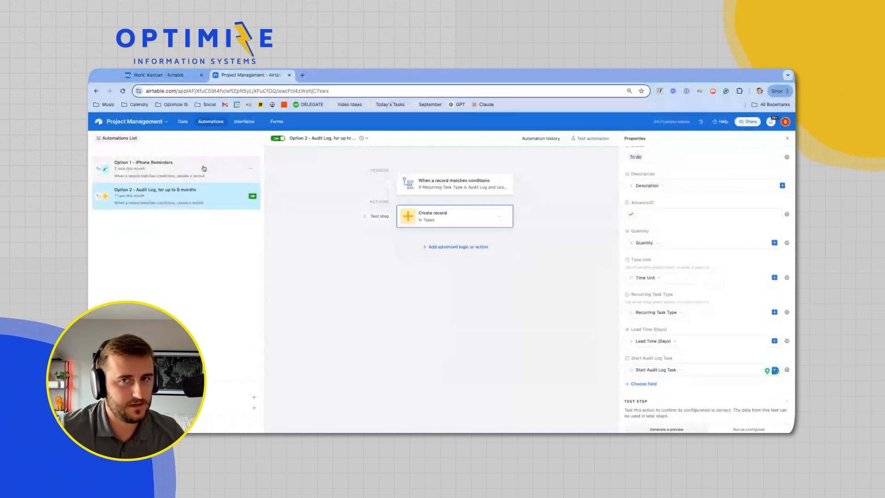
# Review the Option 1 - iPhone Reminders trigger conditions and return to the usability testing tasks on the Work Kanban board
pyautogui.click(204, 168)
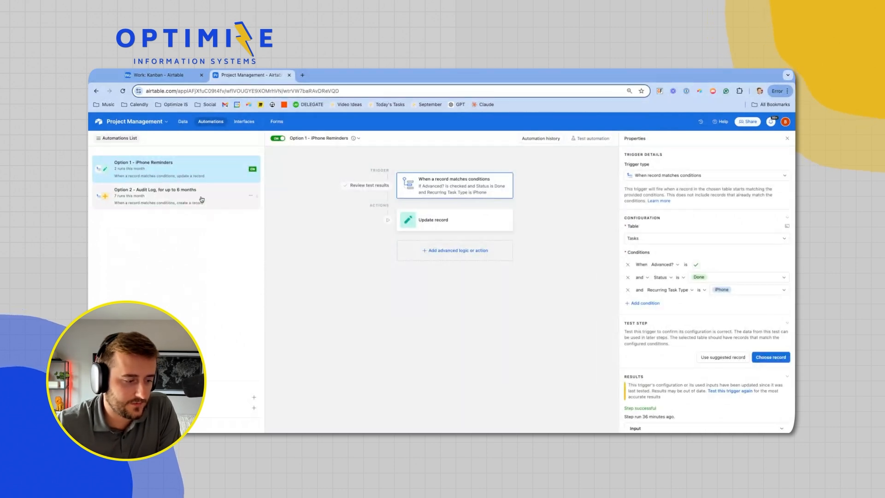
pyautogui.click(187, 75)
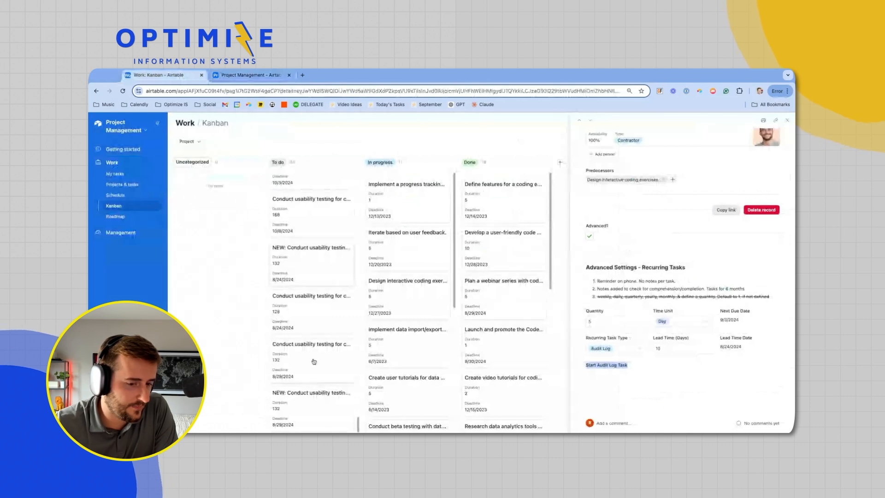
pyautogui.scroll(2, 306, 391)
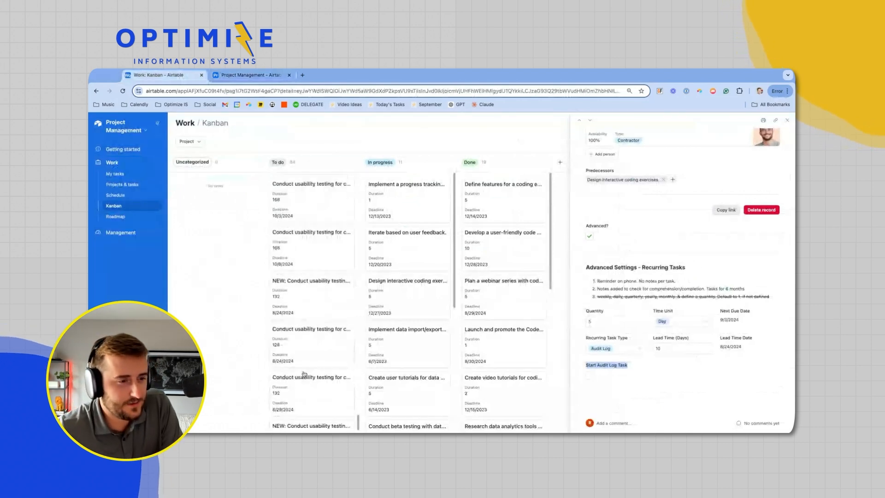